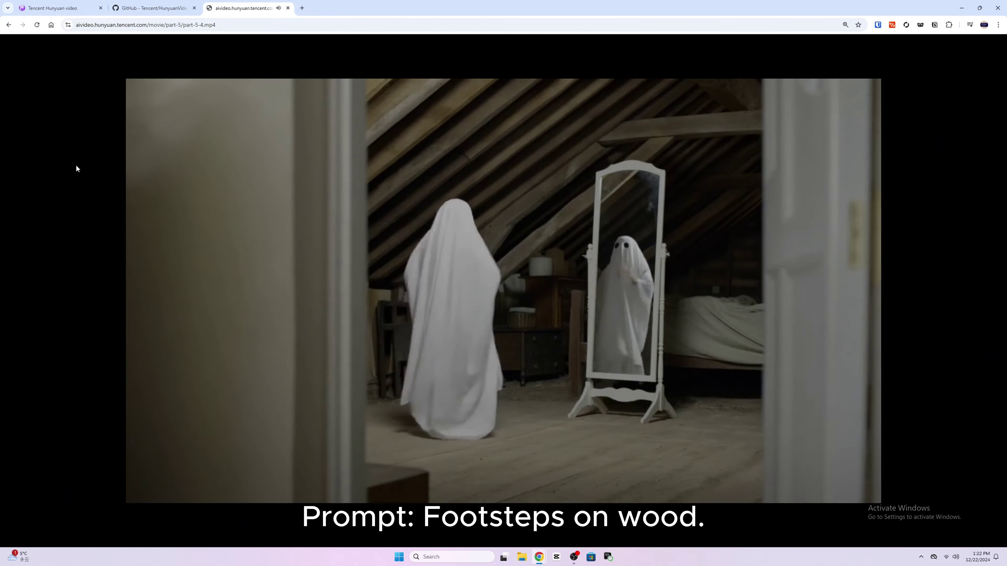
Step: Close the demo video and open the HunyuanVideo GitHub repository from the project page in a new tab
key(ctrl+w)
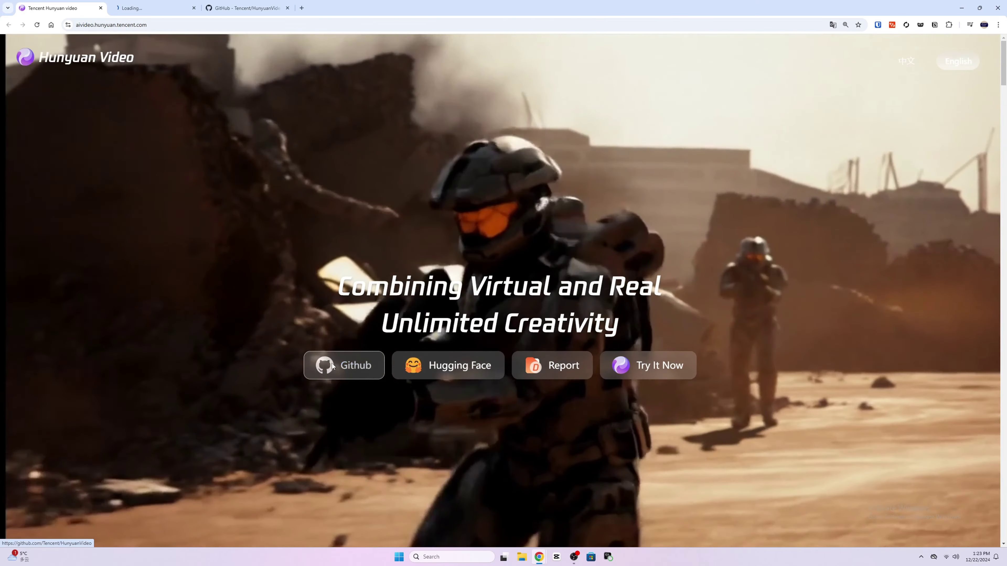
middle_click(330, 353)
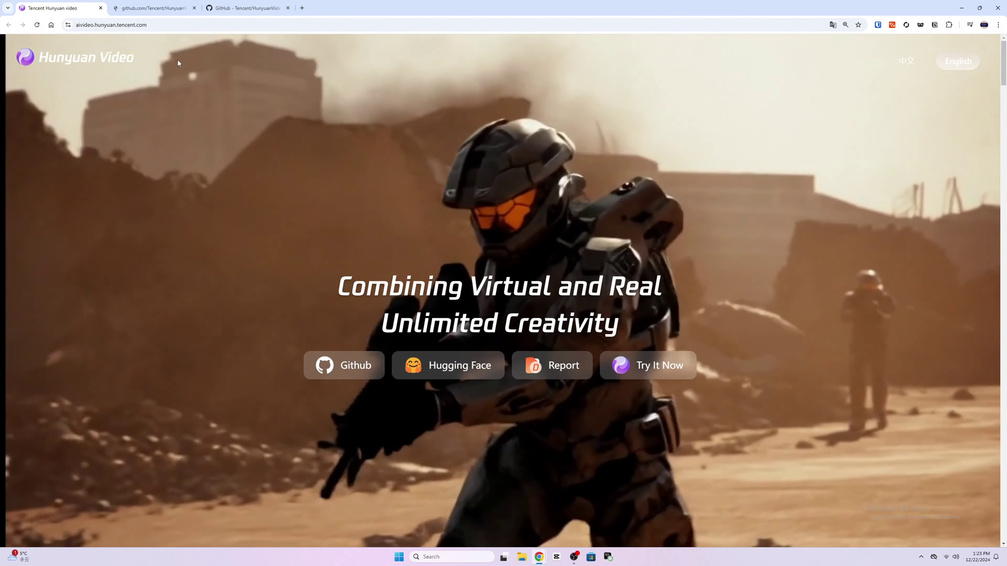
key(ctrl+Tab)
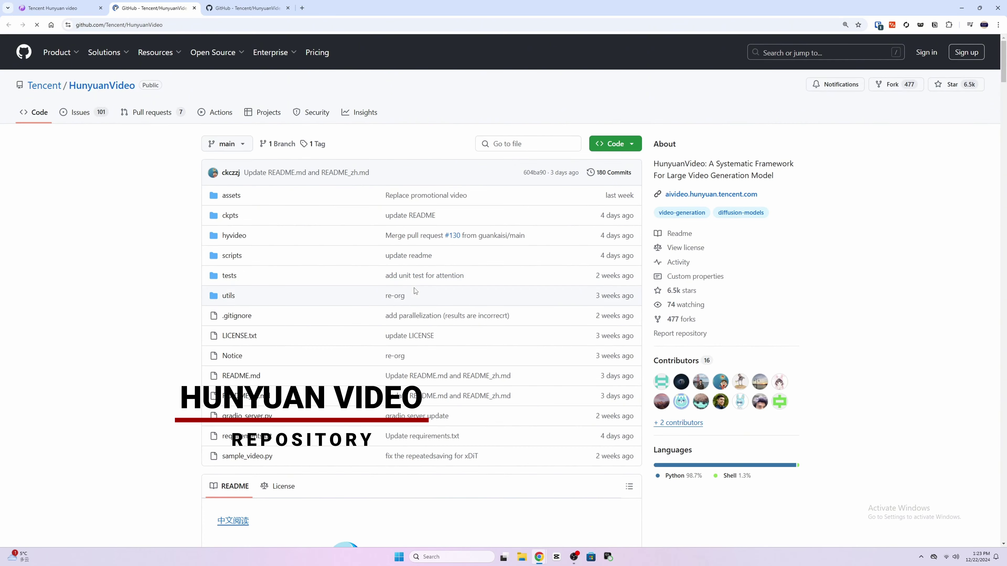
Step: Look over the repository's file list and the README's introduction, resource links and news
scroll(412, 288, down, 4)
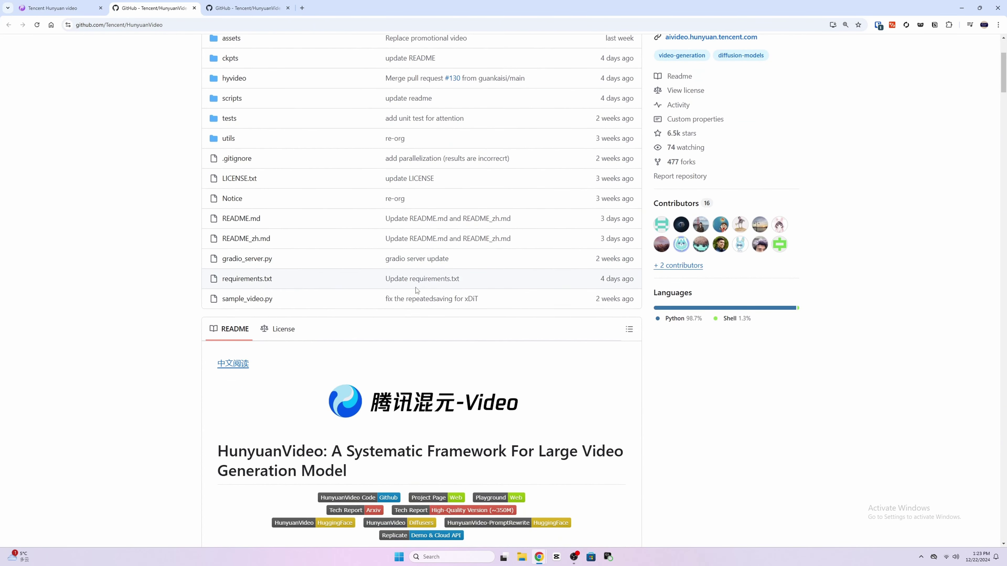
key(ctrl+plus)
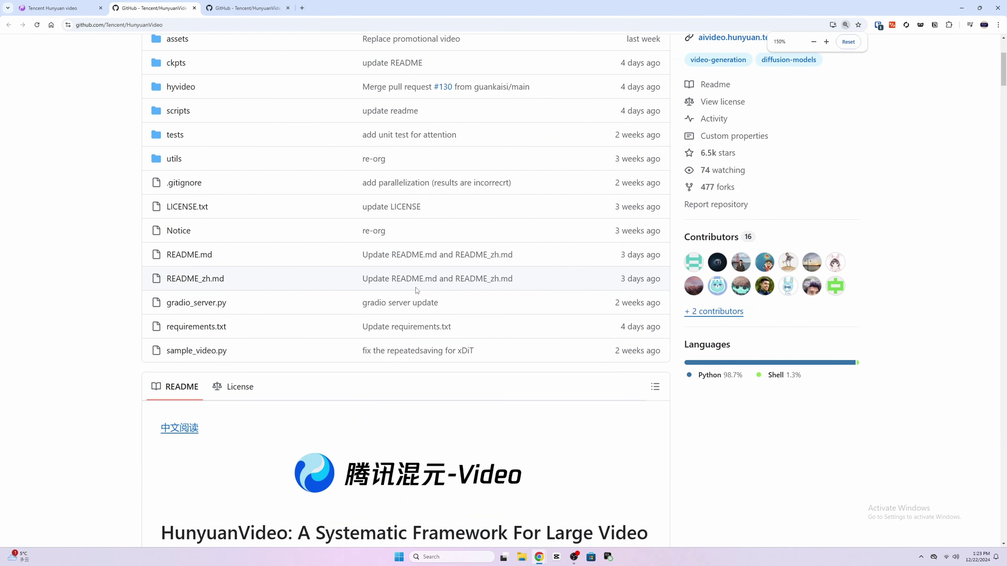
scroll(416, 290, down, 4)
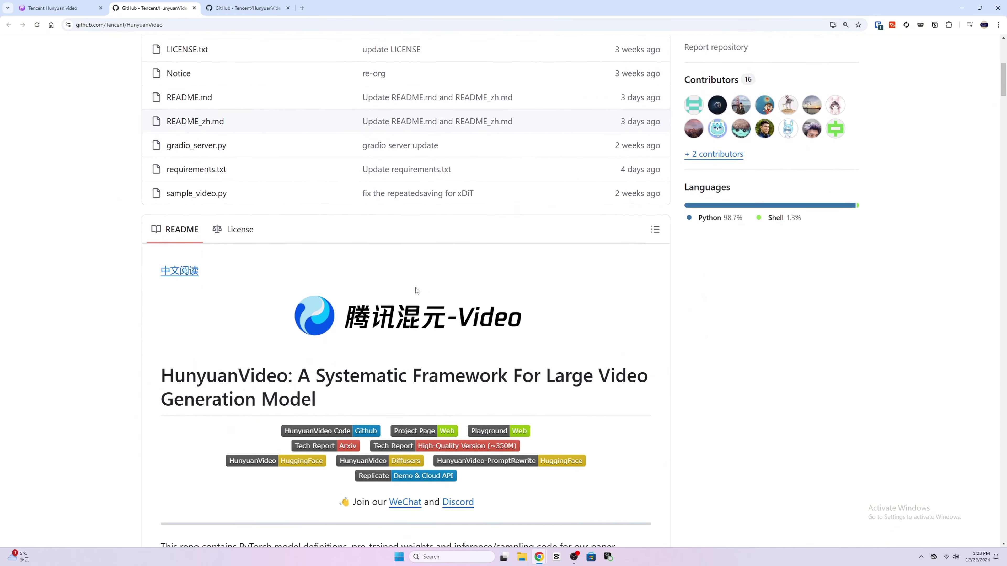
scroll(416, 290, down, 3)
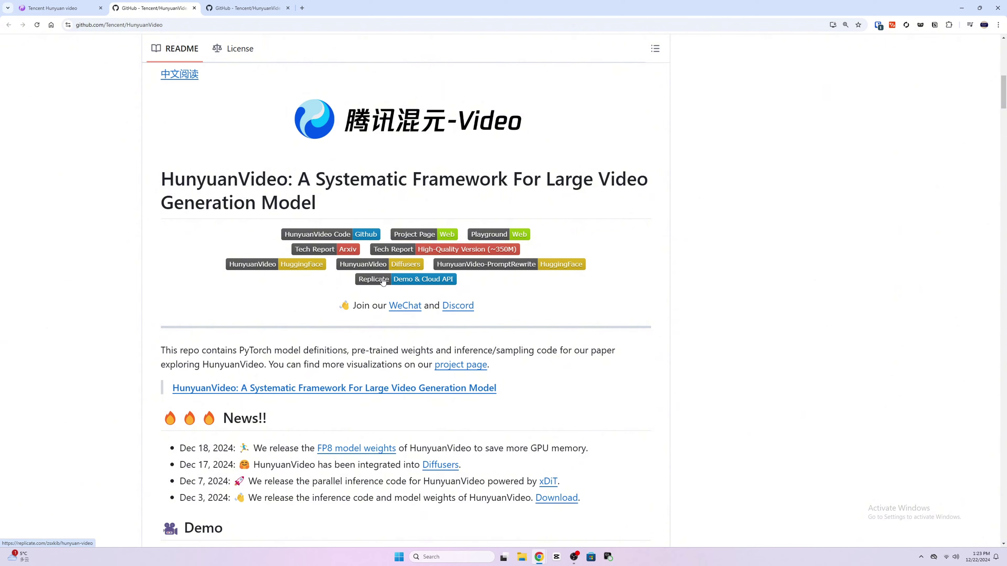
scroll(541, 298, down, 3)
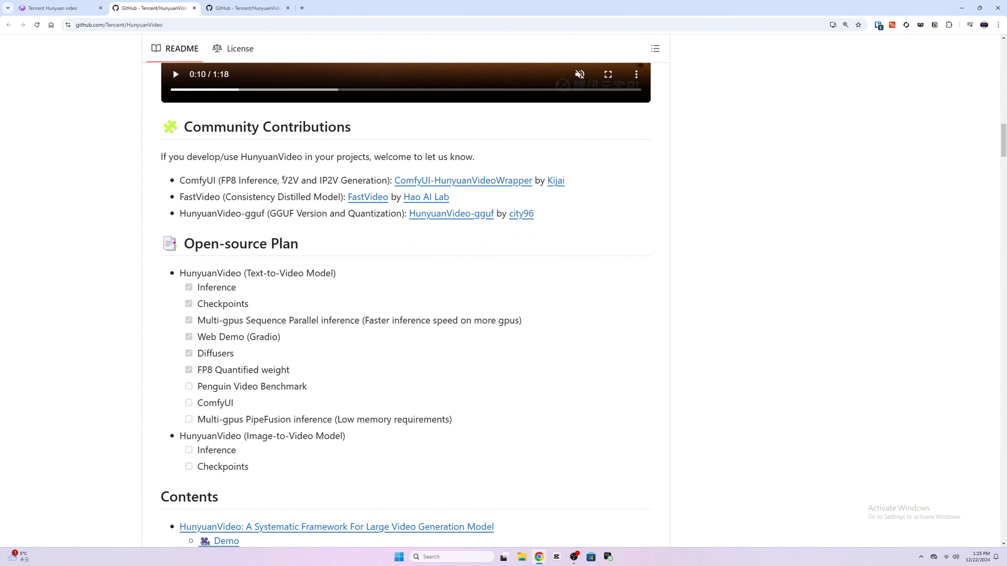
Step: Highlight the ComfyUI entry under Community Contributions and review the README's open-source plan and contents list
triple_click(283, 179)
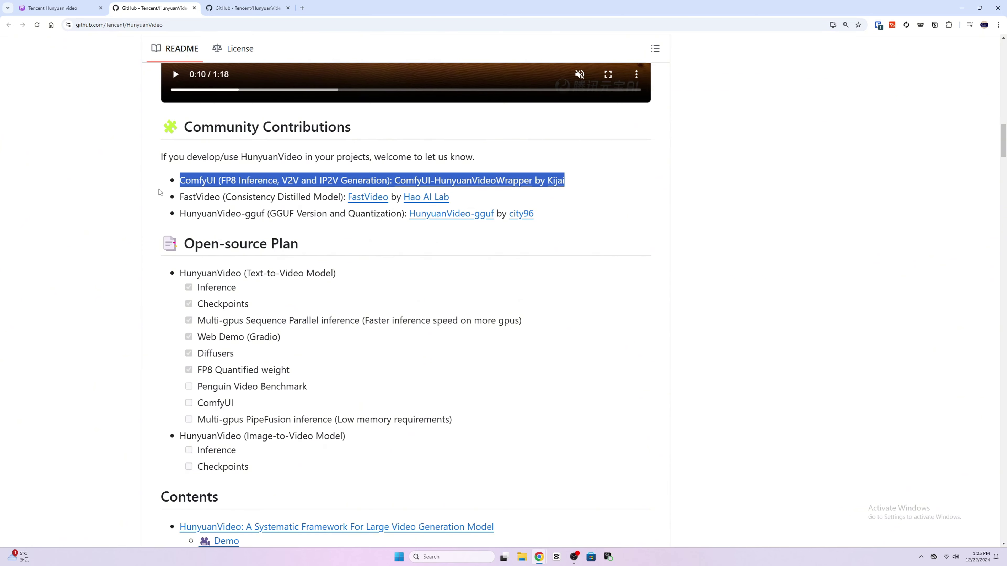
scroll(348, 317, down, 3)
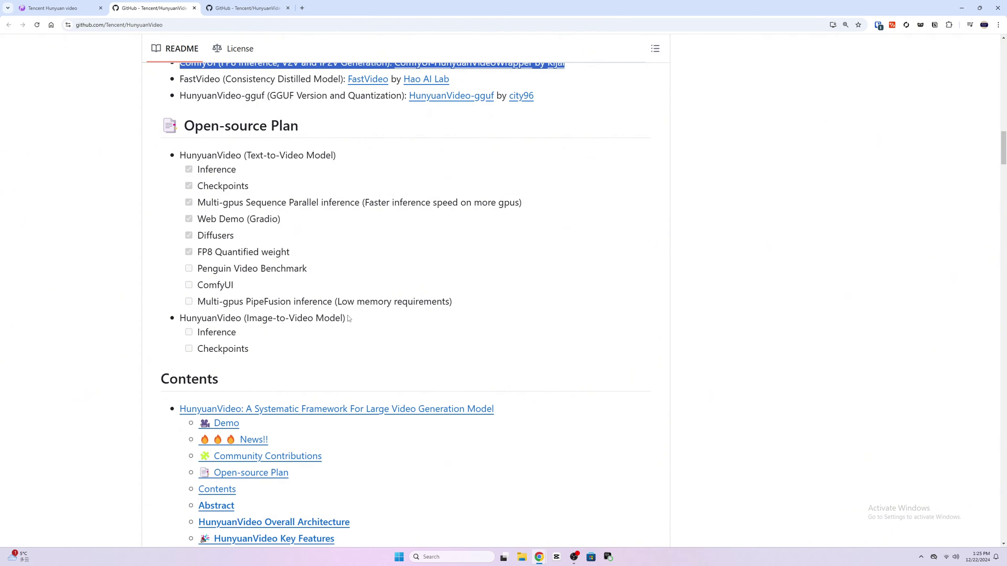
scroll(348, 318, down, 5)
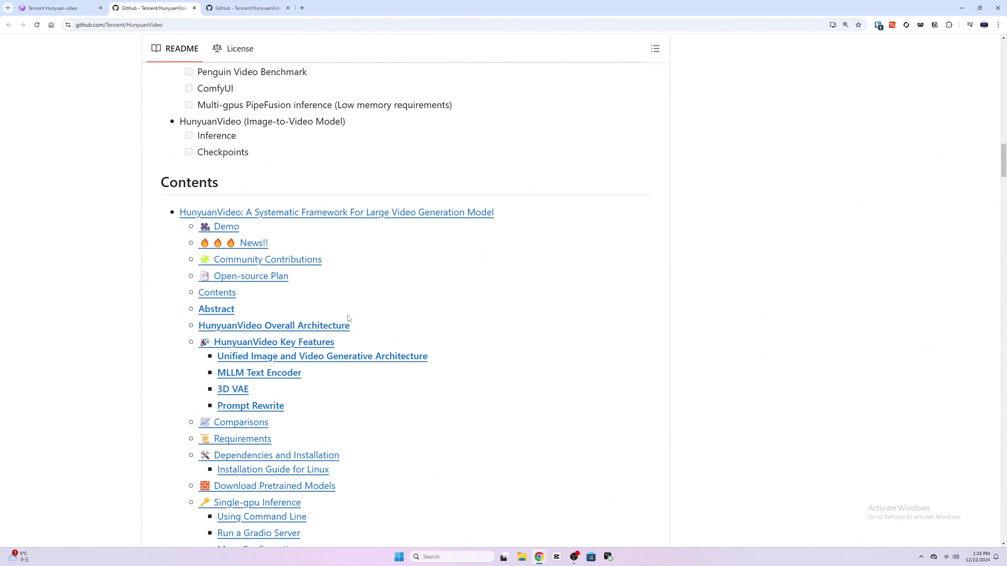
scroll(348, 316, down, 7)
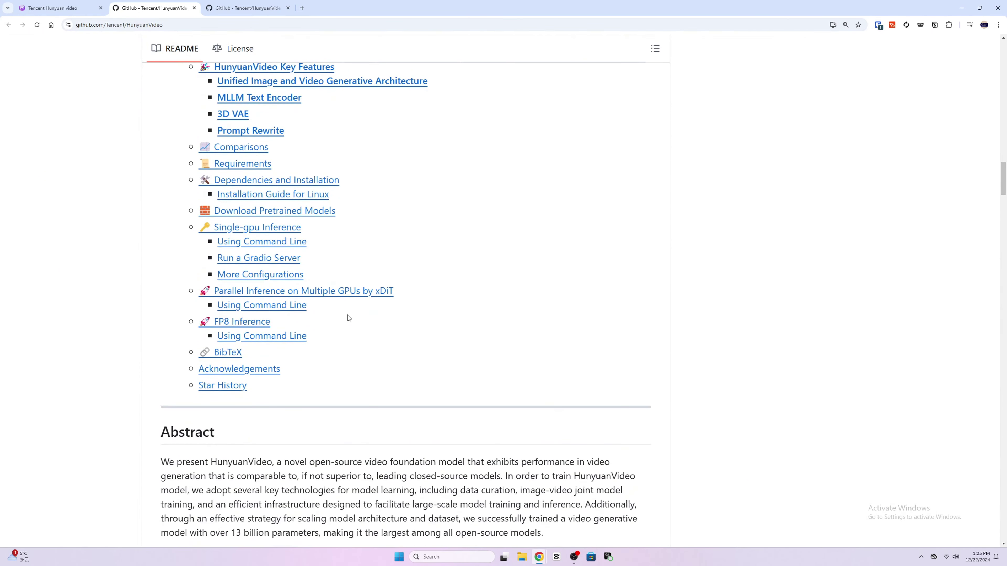
Step: Read the README's abstract, overall architecture, key features and the Comparisons table of video models
scroll(348, 316, down, 7)
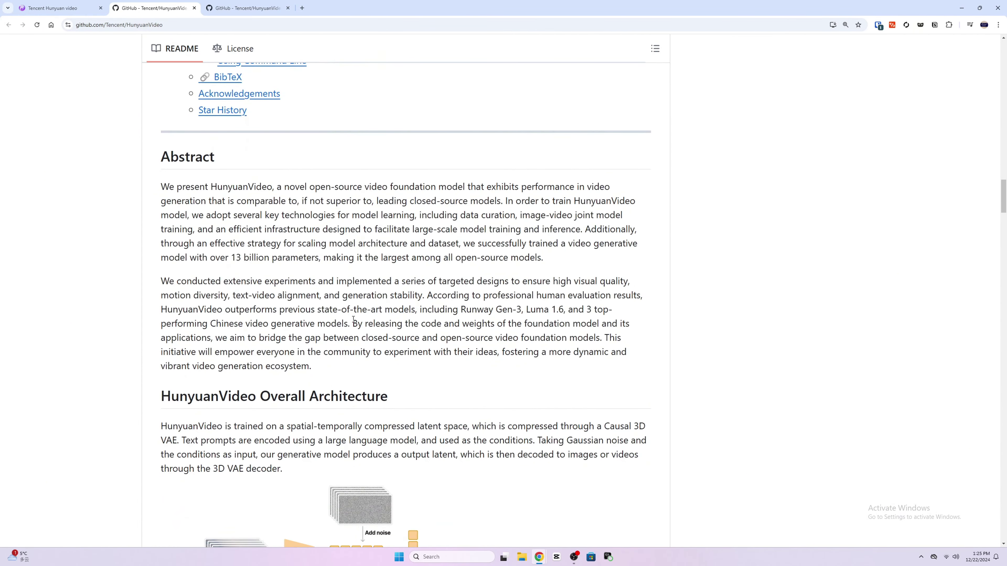
scroll(498, 368, down, 7)
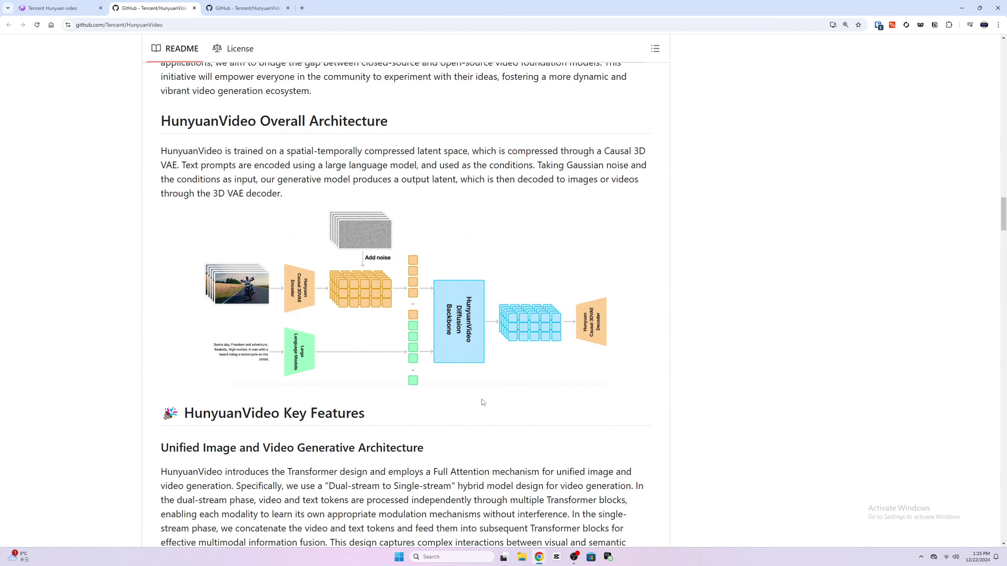
scroll(482, 402, down, 8)
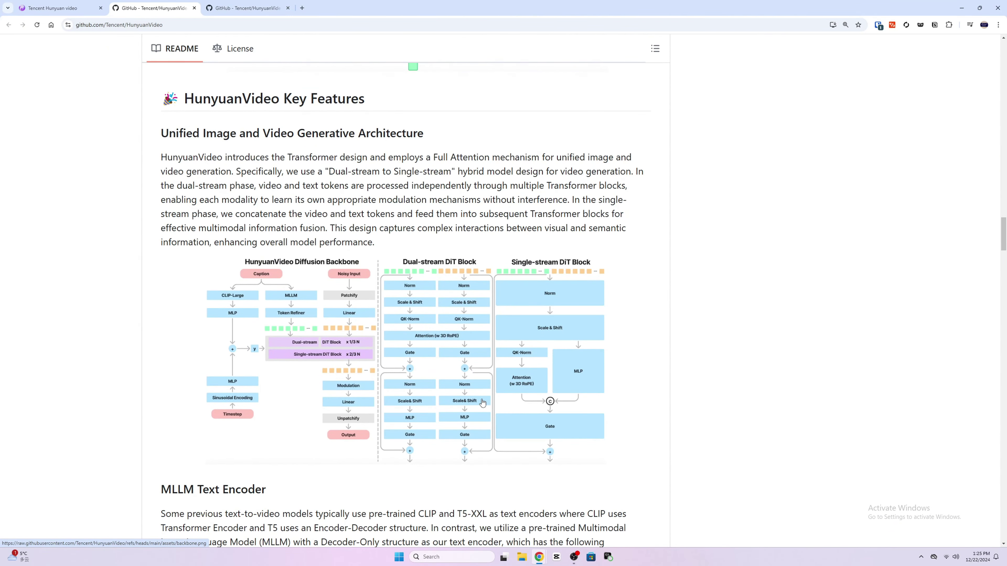
scroll(482, 402, down, 7)
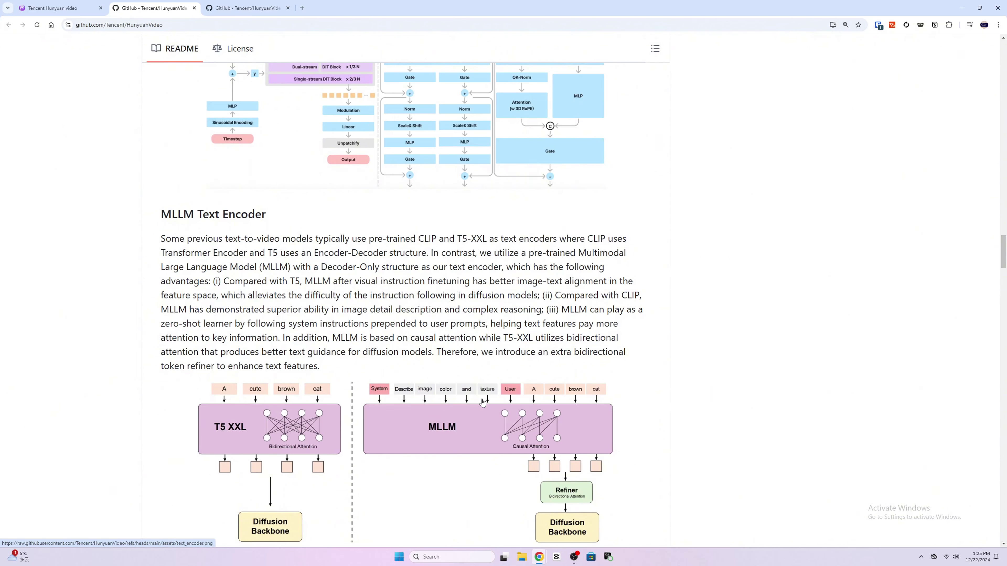
scroll(483, 402, down, 3)
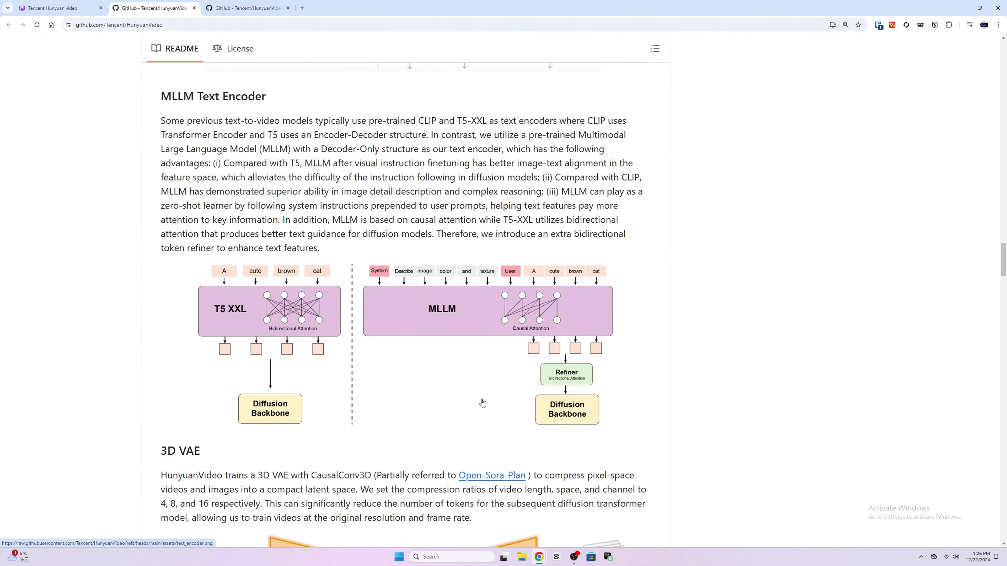
scroll(482, 402, down, 6)
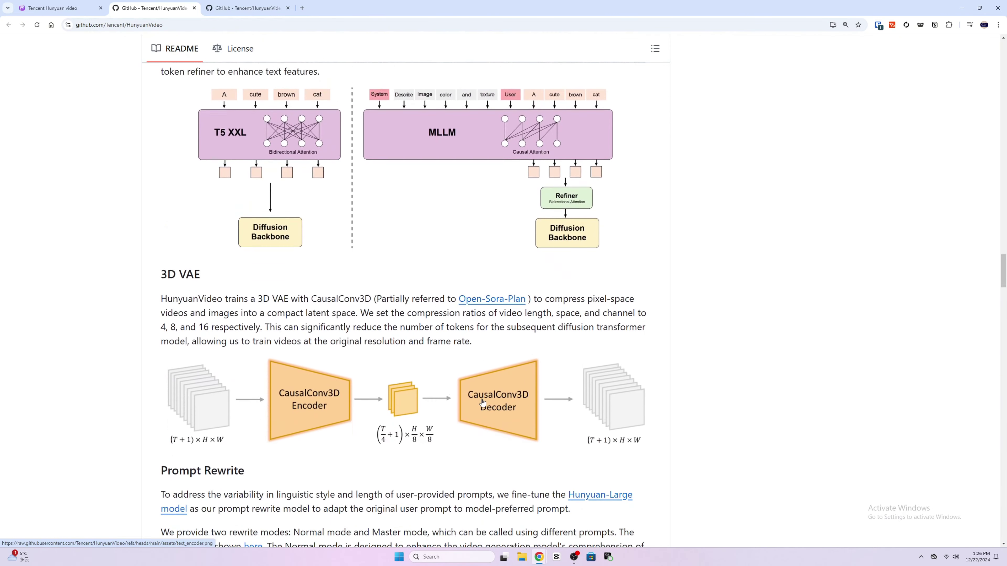
scroll(482, 402, down, 3)
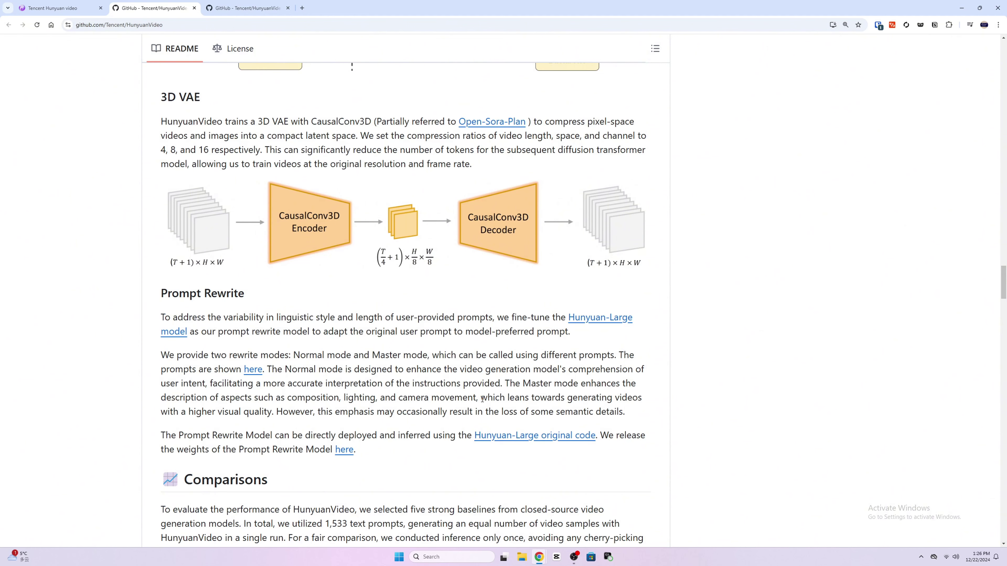
scroll(482, 399, down, 8)
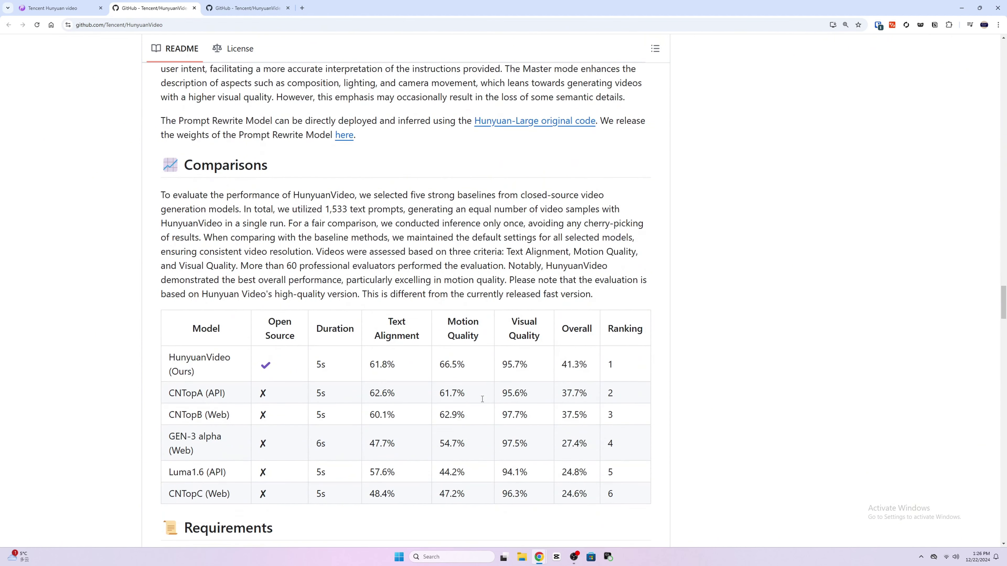
scroll(482, 401, down, 1)
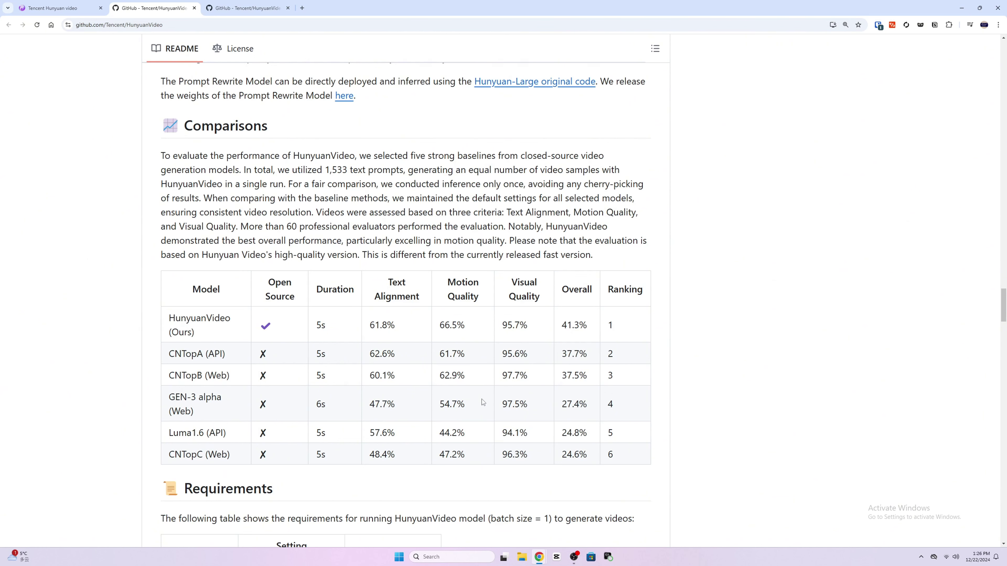
Step: Highlight the 720px1280px129f row and the 544px960px129f row in the Requirements table to check their GPU peak memory
scroll(482, 402, down, 7)
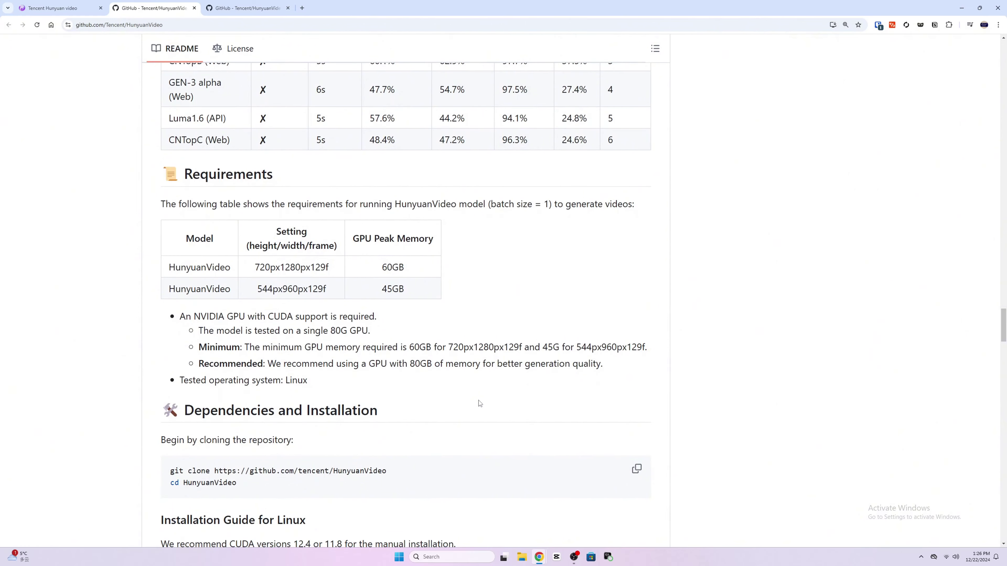
drag(171, 265, 407, 268)
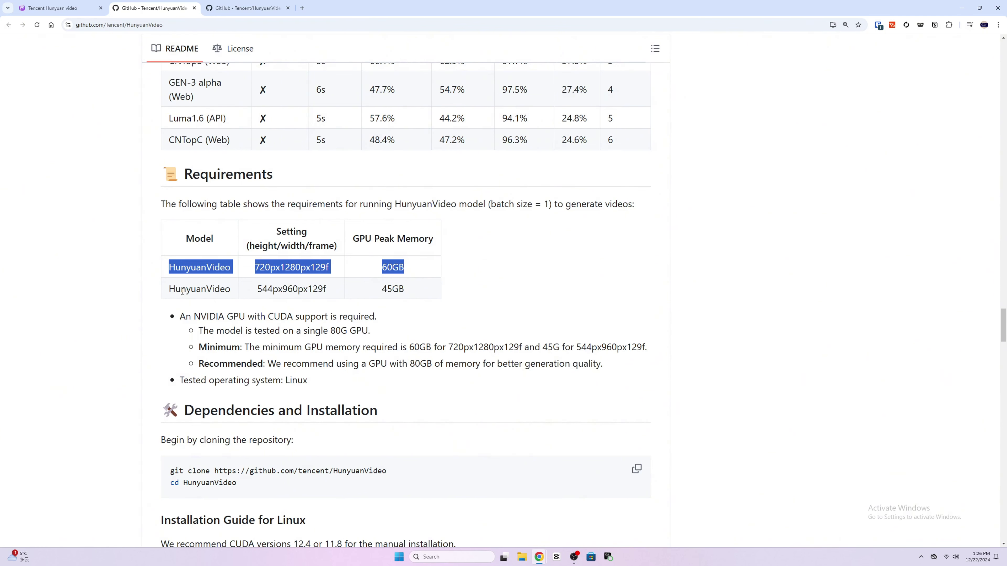
drag(170, 290, 411, 286)
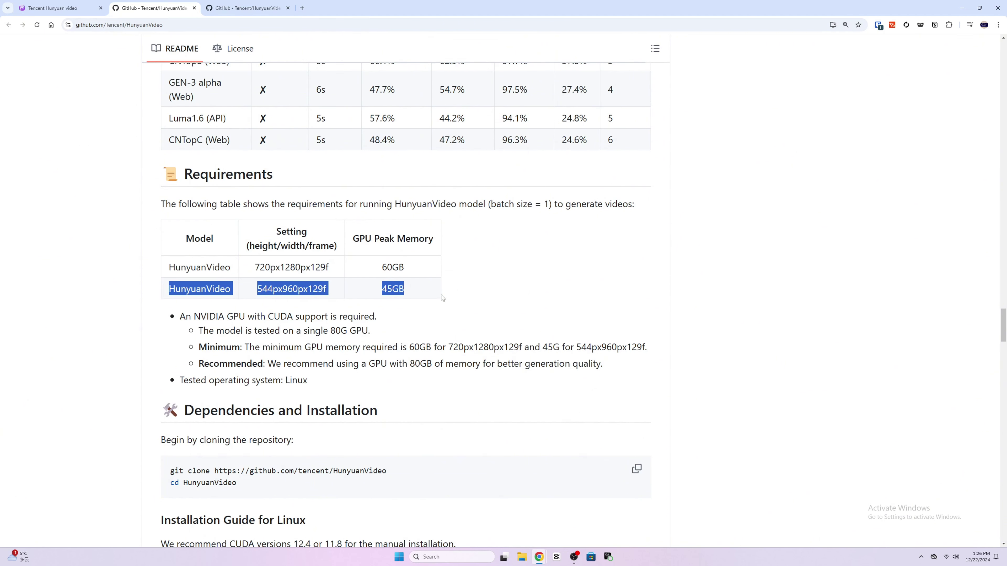
Step: Read the Dependencies and Installation section, including the Linux conda commands and float point exception solutions
scroll(444, 296, down, 7)
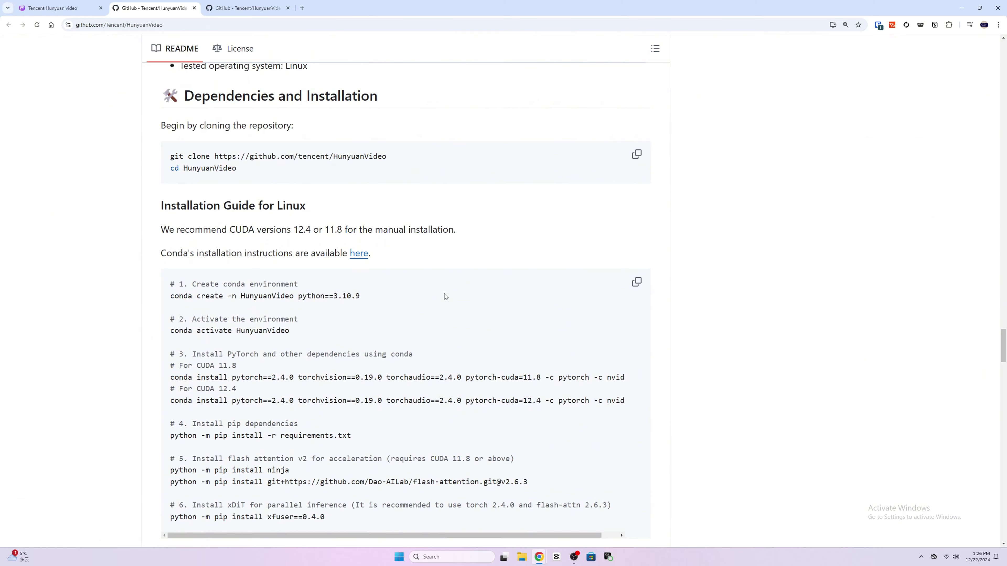
scroll(445, 294, down, 6)
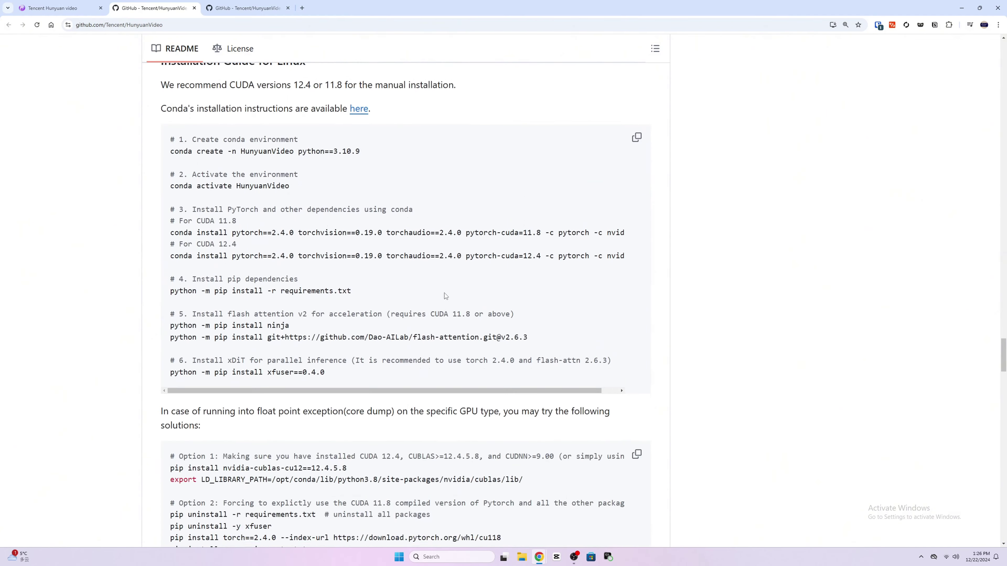
scroll(444, 292, down, 6)
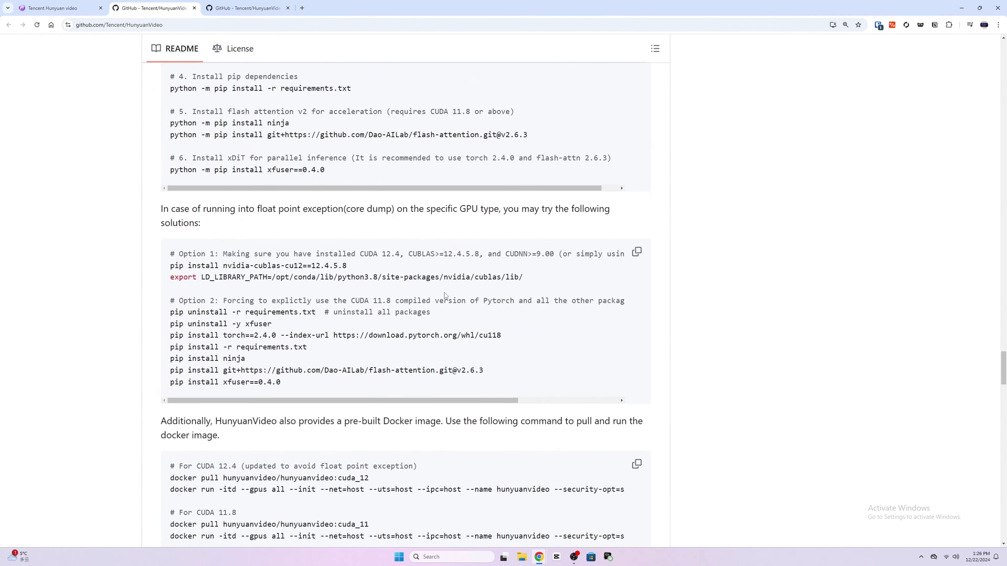
Step: Highlight the 540p and 720p resolutions in the Single-gpu Inference settings table
scroll(441, 289, down, 5)
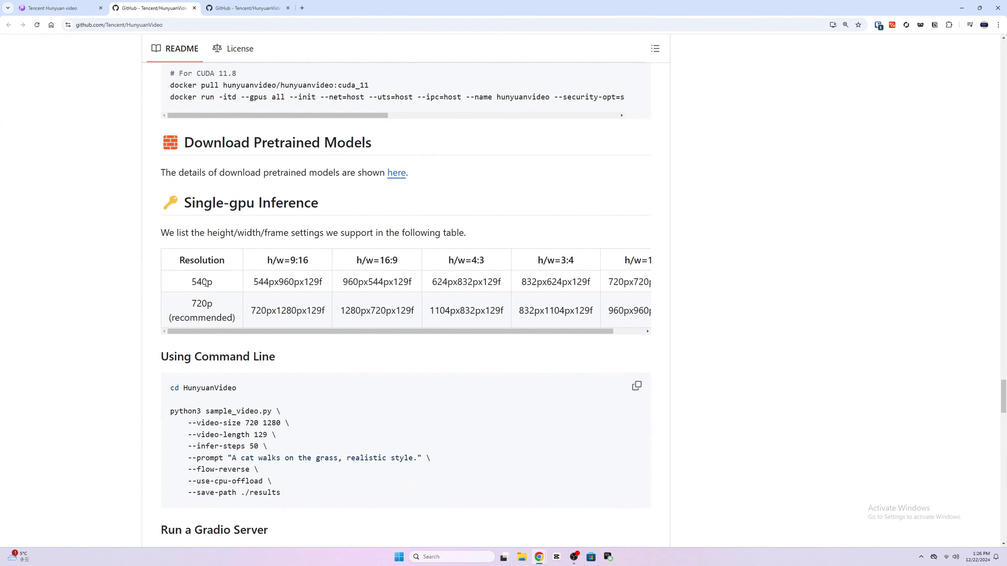
double_click(205, 282)
double_click(199, 304)
Step: Review the Gradio server command, the More Configurations arguments and the multi-GPU command-line example
scroll(198, 304, down, 8)
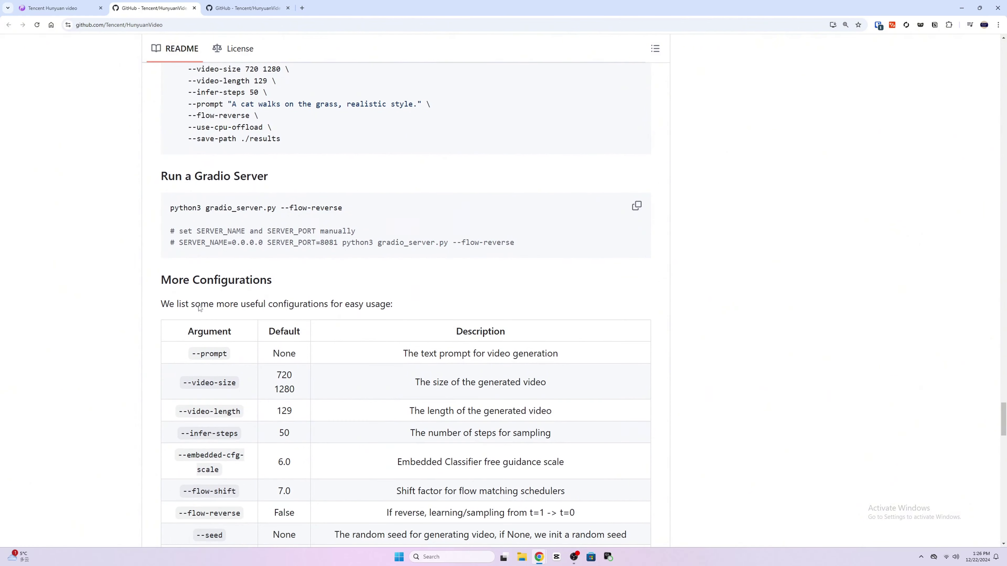
scroll(199, 304, down, 4)
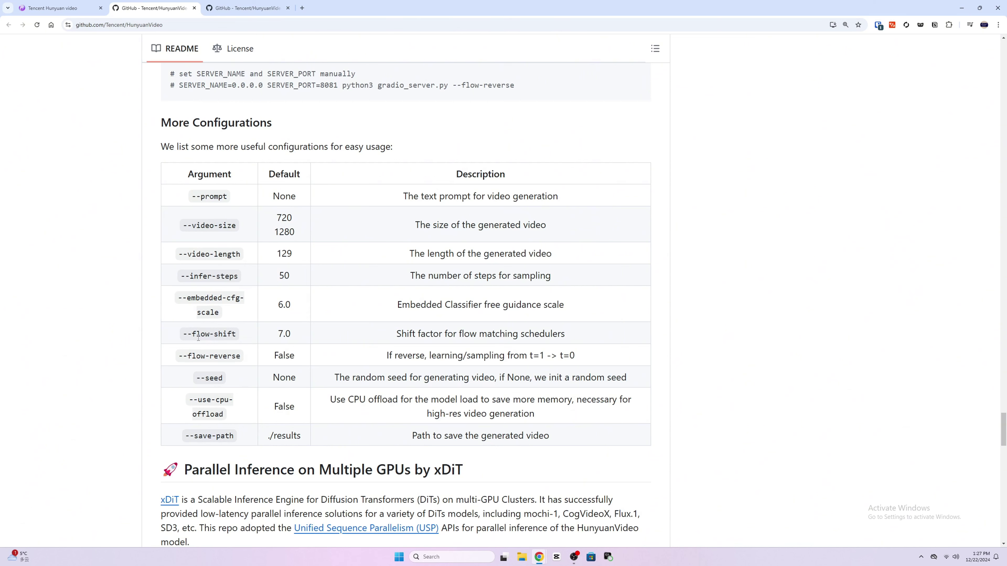
scroll(138, 313, down, 8)
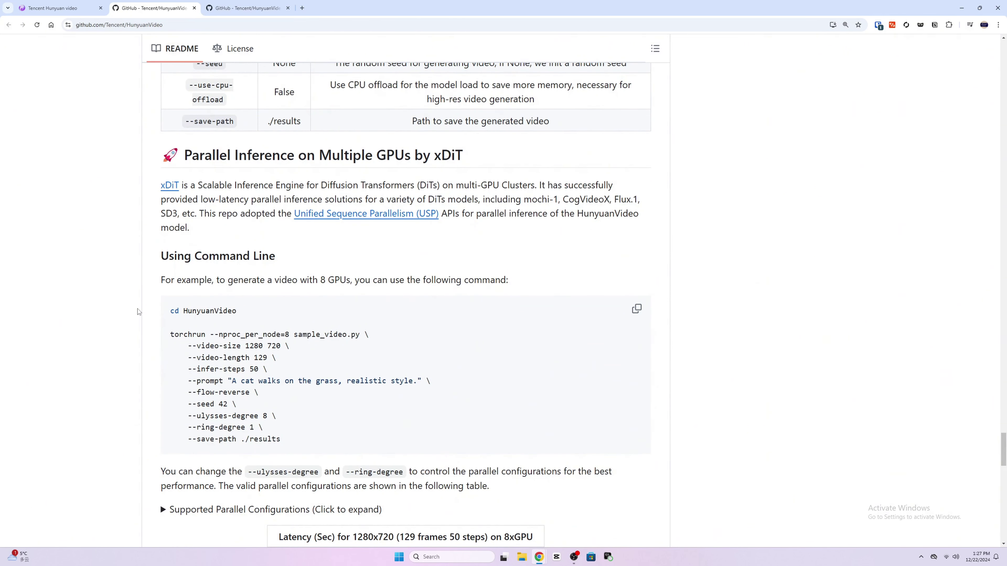
Step: Highlight the latency table's heading and its "8xGPU" text, and examine the FP8 Inference section
scroll(137, 307, down, 7)
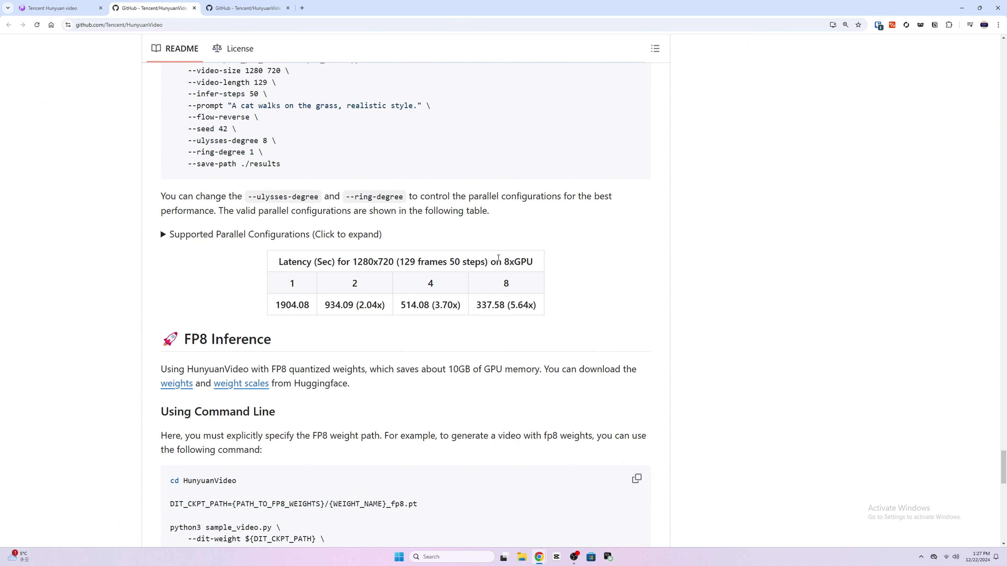
drag(534, 262, 277, 273)
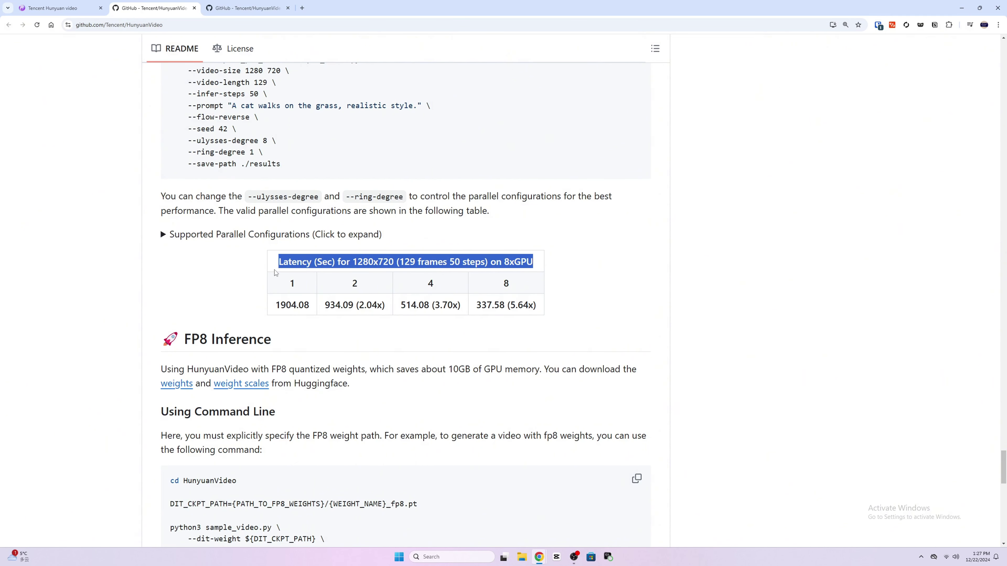
drag(502, 262, 533, 259)
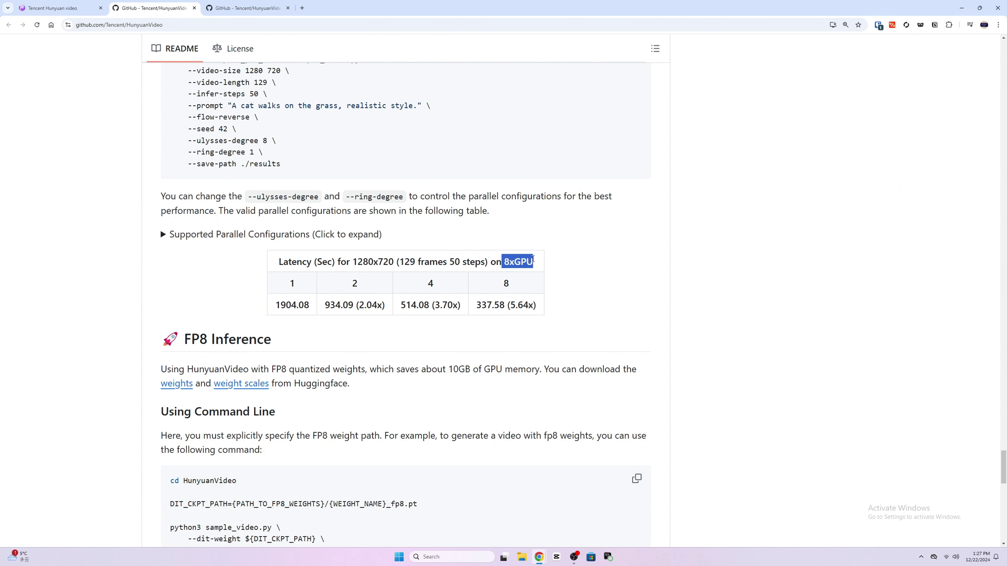
click(574, 271)
scroll(576, 271, down, 1)
scroll(577, 273, down, 1)
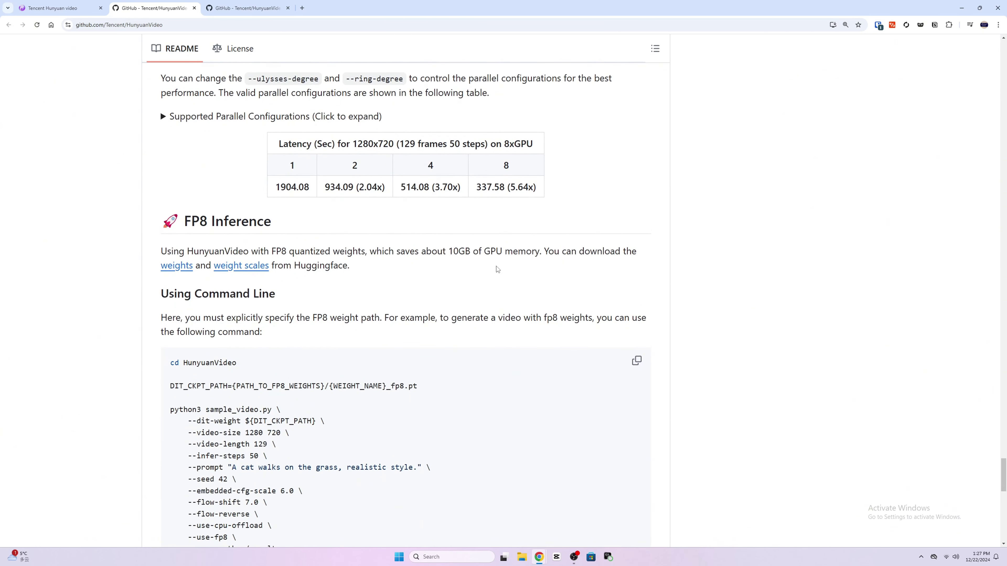
Step: Read the rest of the README from the FP8 command to Star History, highlighting the contributor credits in Acknowledgements
scroll(435, 271, down, 4)
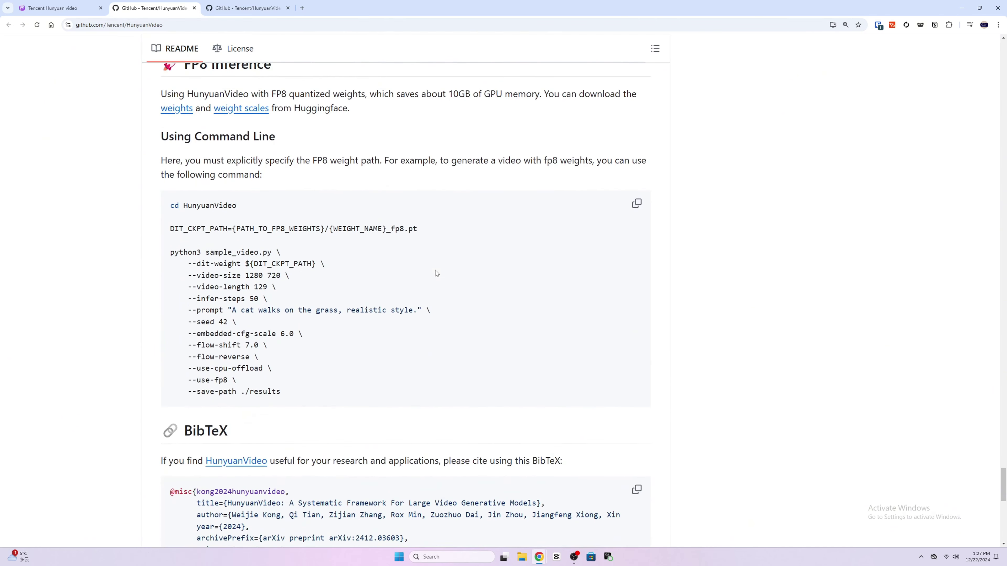
scroll(434, 270, down, 3)
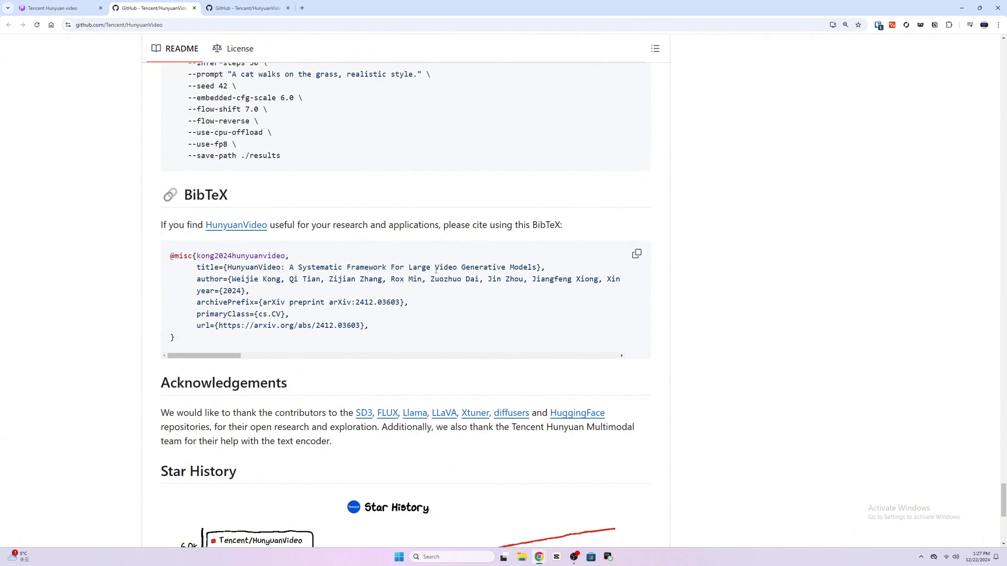
scroll(436, 270, down, 3)
scroll(435, 270, down, 2)
scroll(456, 272, up, 1)
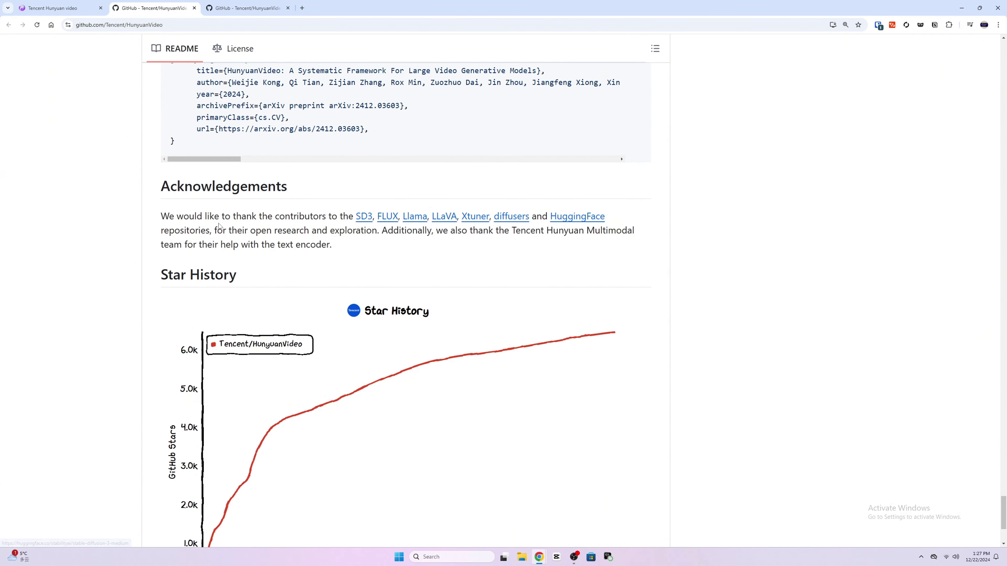
drag(161, 216, 618, 212)
scroll(647, 253, down, 4)
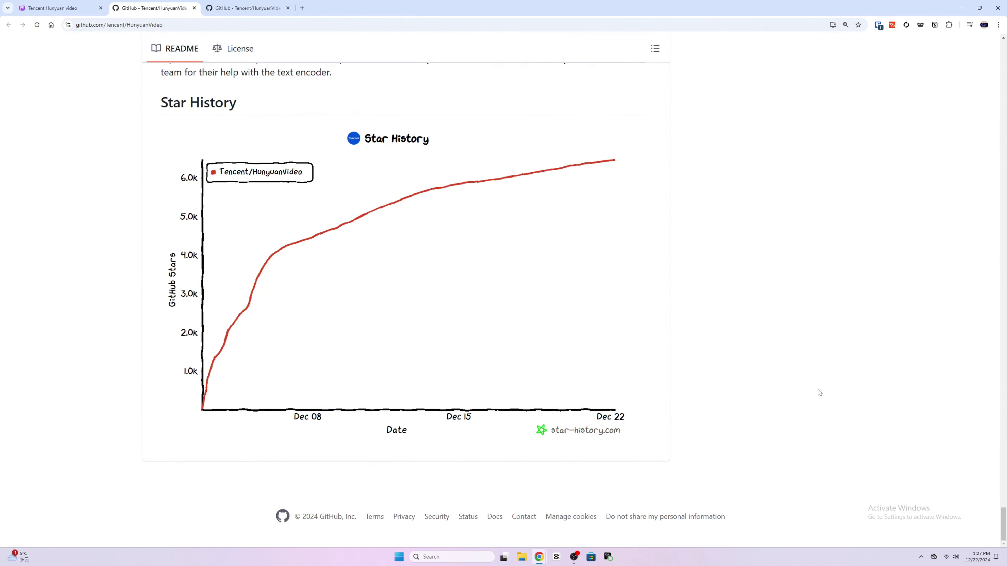
Step: Return to the start of the README and open the Replicate "Demo & Cloud API" link separately, switching to it
drag(1003, 524, 1002, 38)
scroll(844, 320, down, 4)
scroll(847, 323, down, 5)
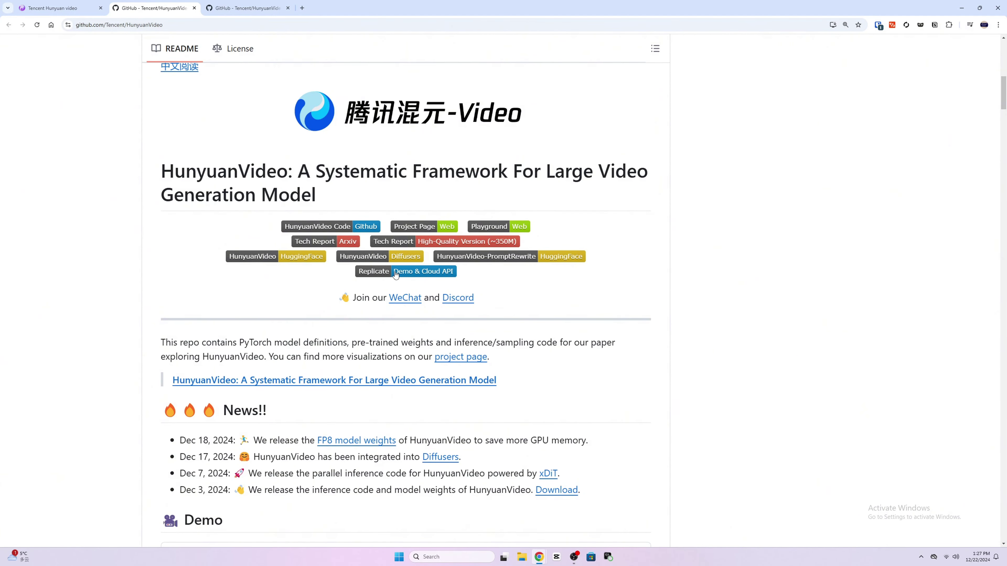
right_click(372, 271)
click(384, 279)
click(242, 7)
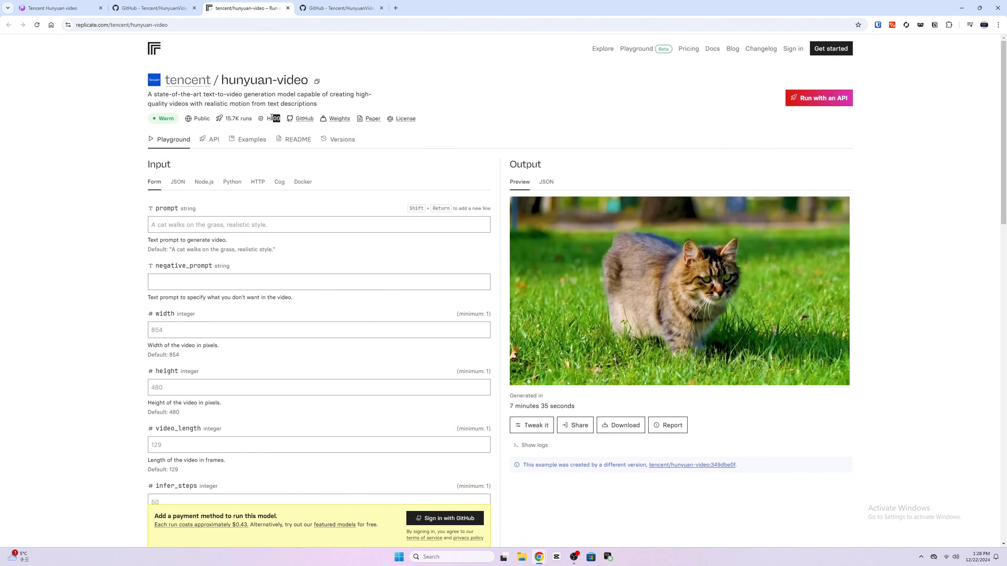
Step: Highlight the approximate cost per run and the H100 hardware label on the hunyuan-video model page, and close that page
click(110, 173)
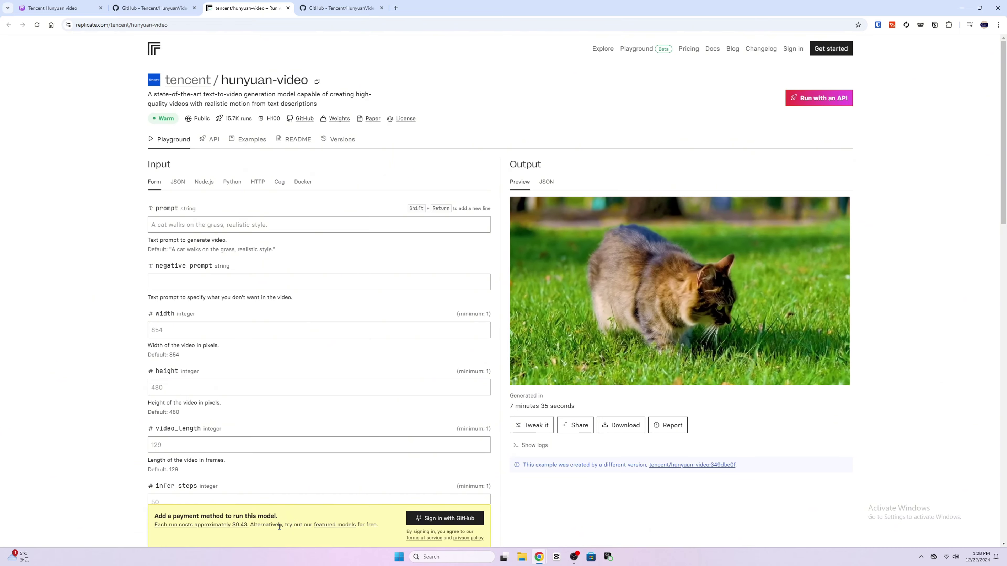
drag(254, 525, 149, 527)
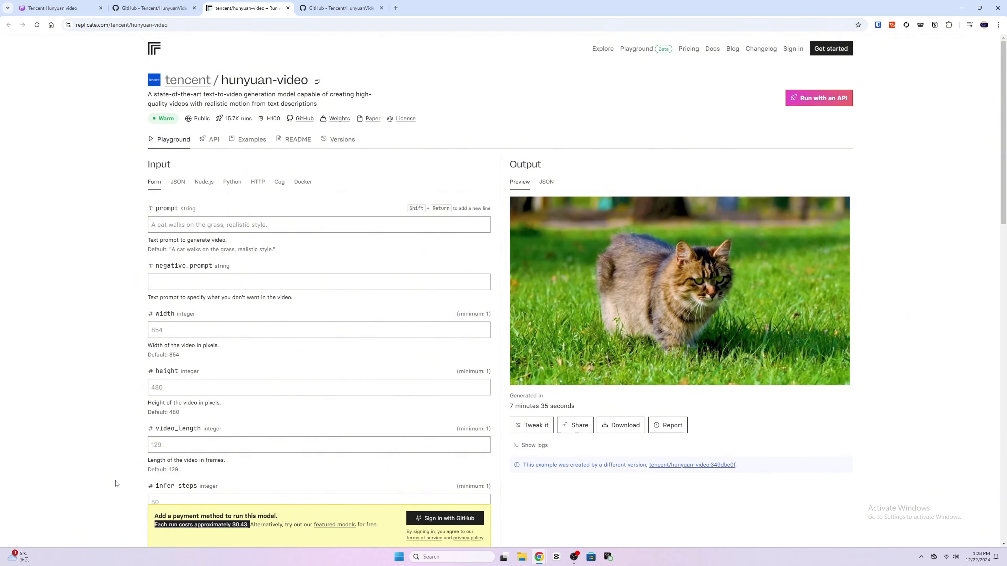
key(ctrl+plus)
key(ctrl+plus)
key(ctrl+plus)
key(ctrl+plus)
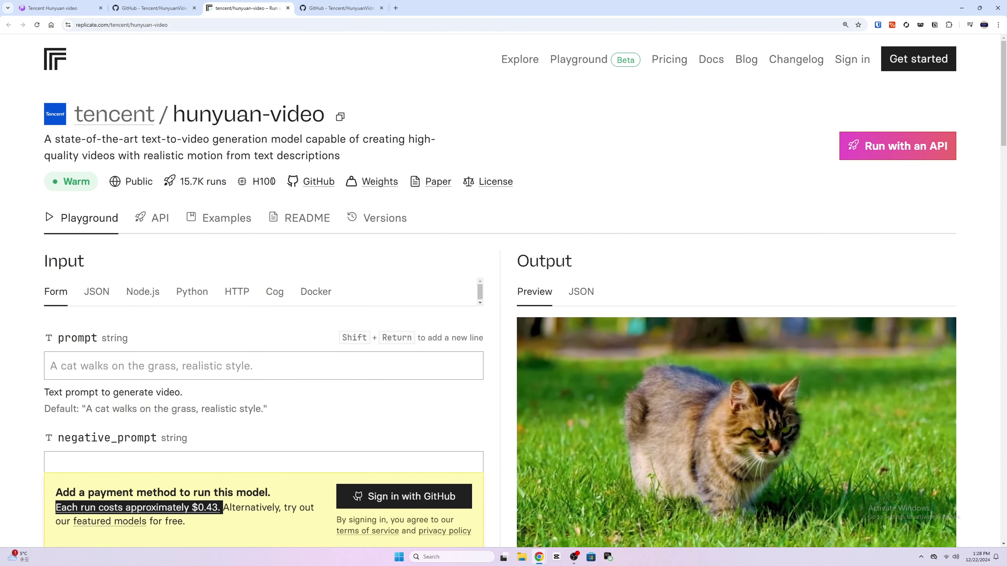
drag(277, 183, 254, 187)
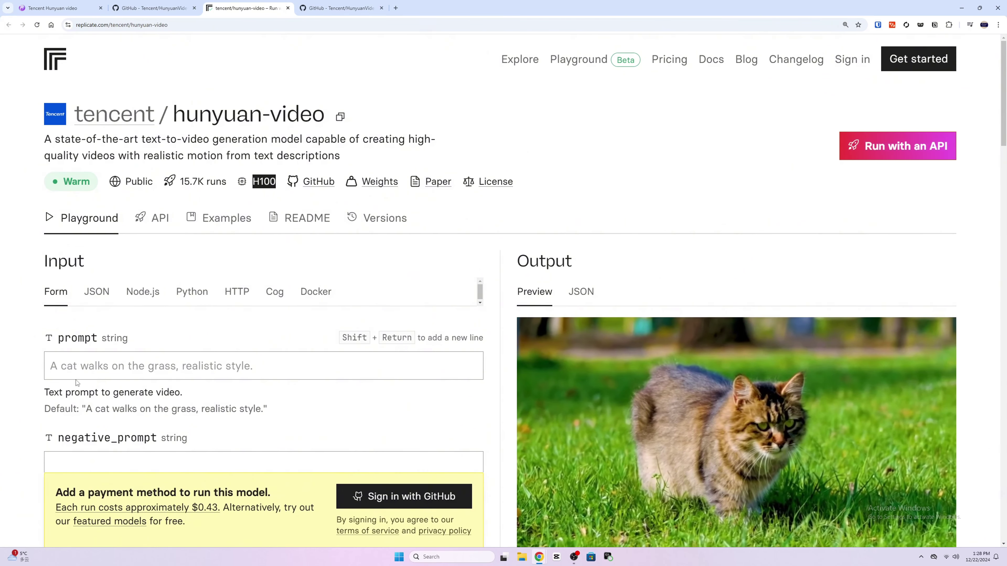
click(37, 368)
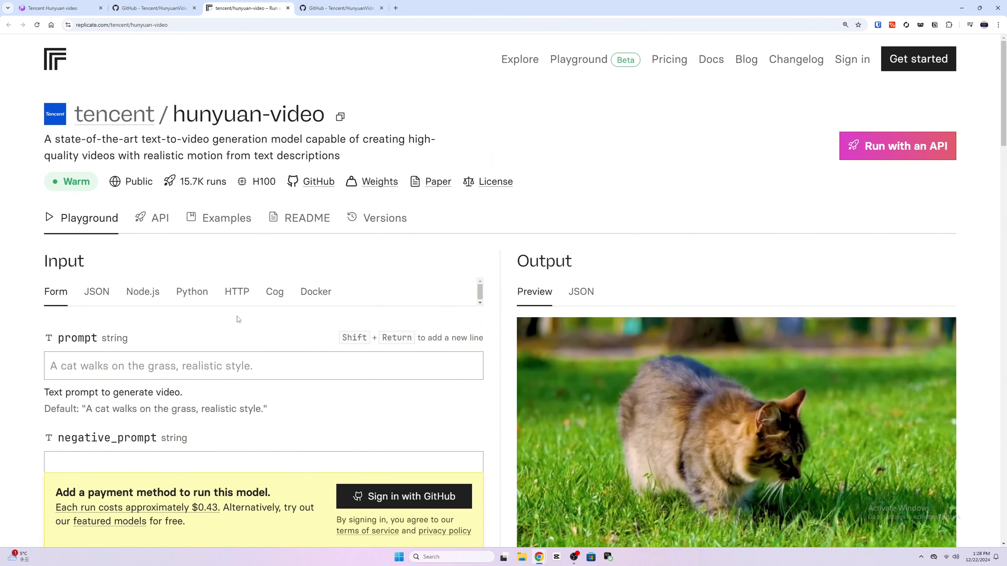
click(288, 8)
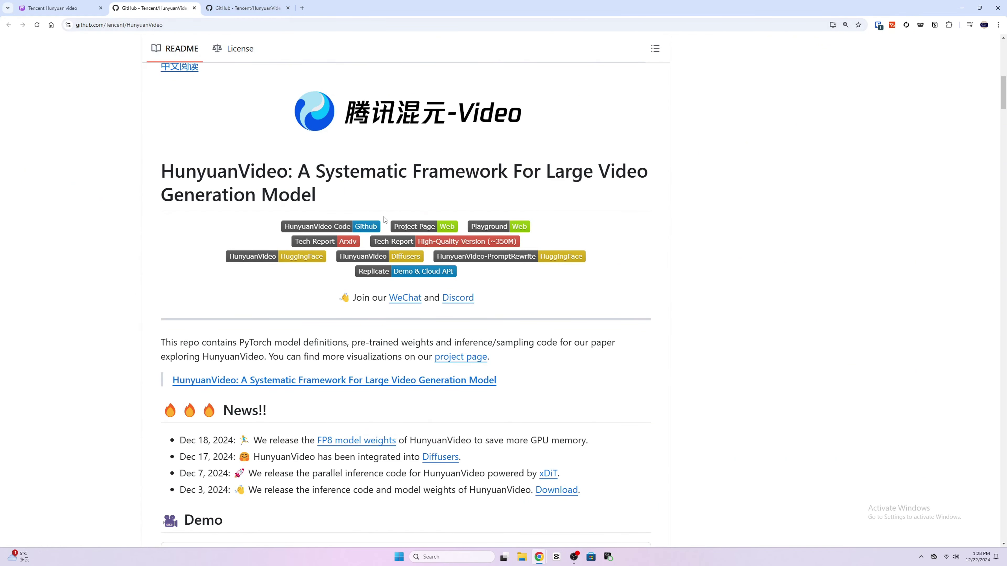
Step: Open the Playground Web link from the HunyuanVideo README badges
right_click(426, 230)
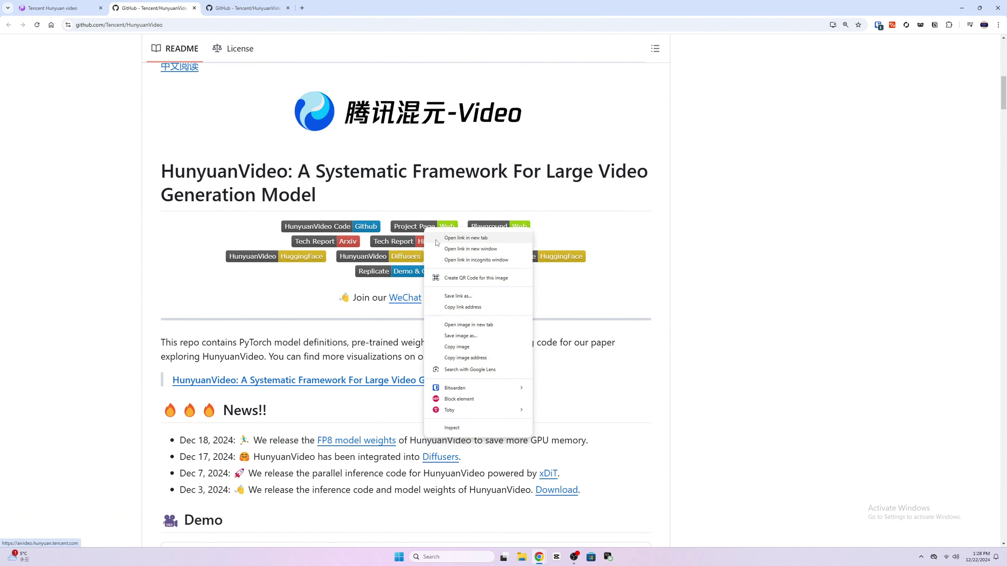
click(595, 223)
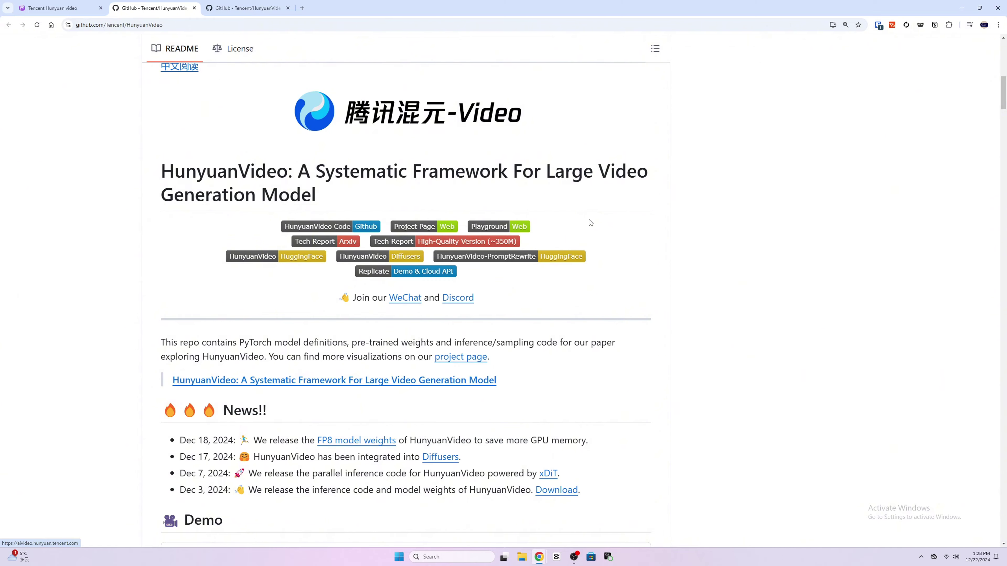
right_click(487, 230)
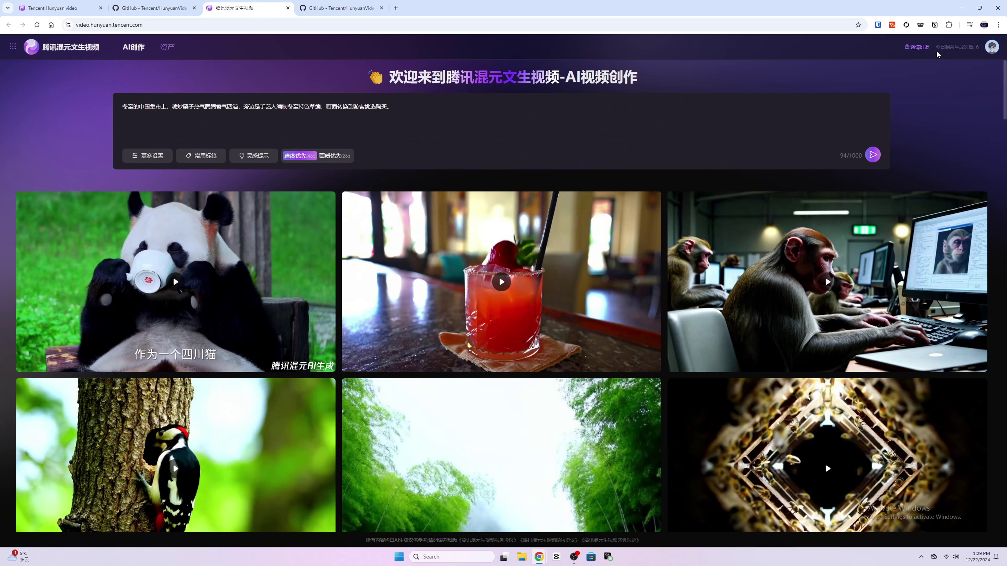
Step: Examine the remaining daily generations, highlight the free-generation rules in the friend invitation details, and expand the additional video settings
drag(936, 47, 978, 48)
mouse_move(919, 47)
click(891, 105)
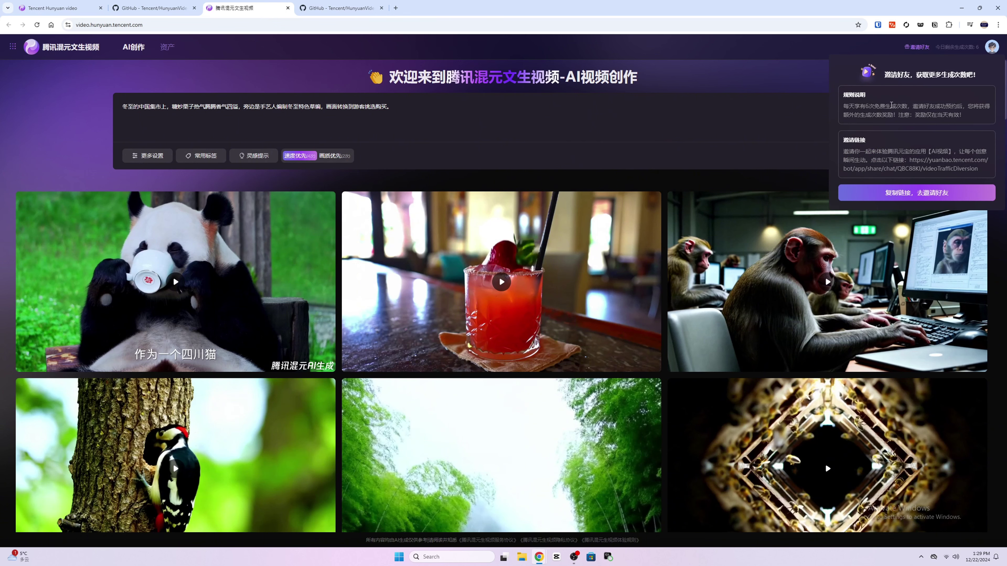
triple_click(891, 105)
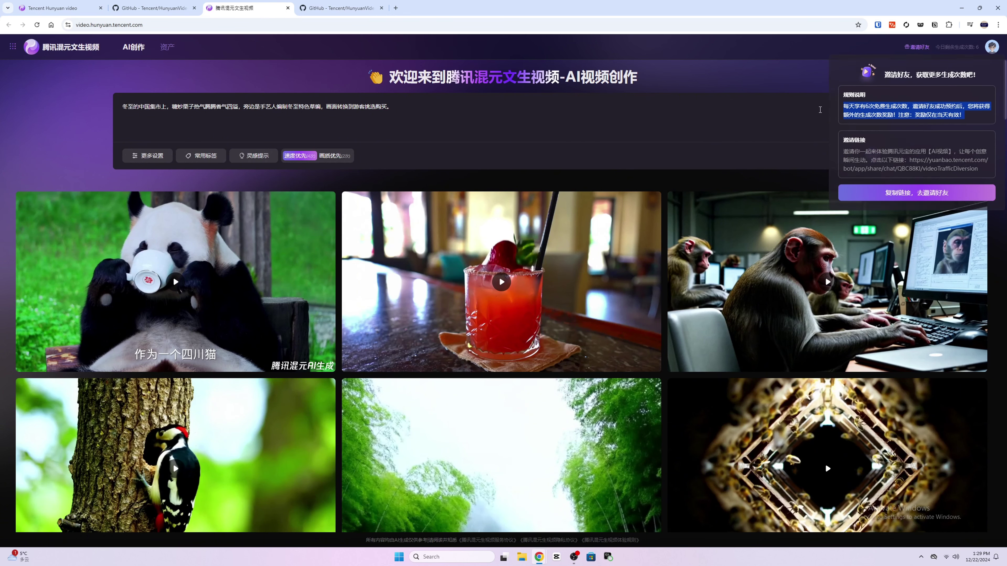
click(150, 156)
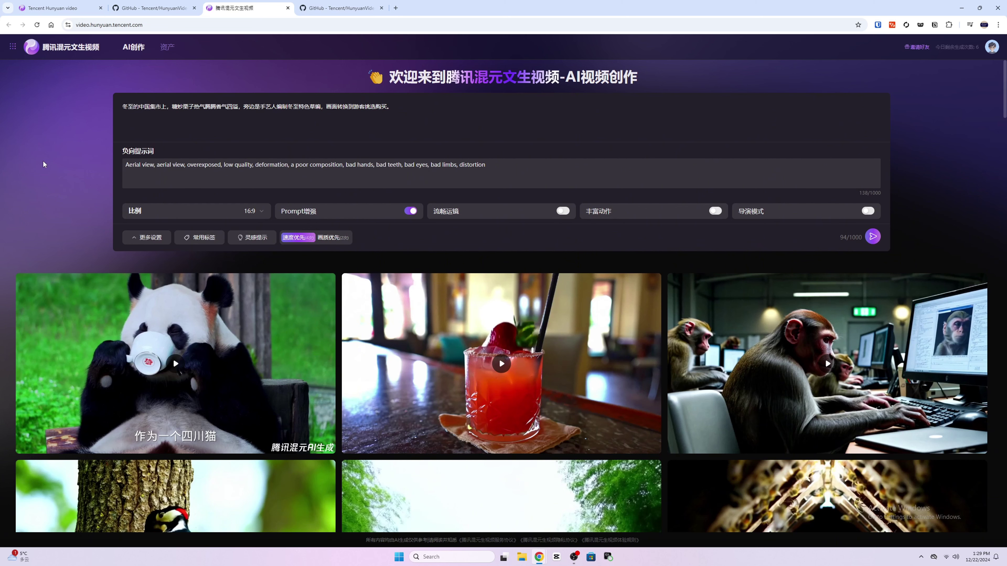
click(158, 340)
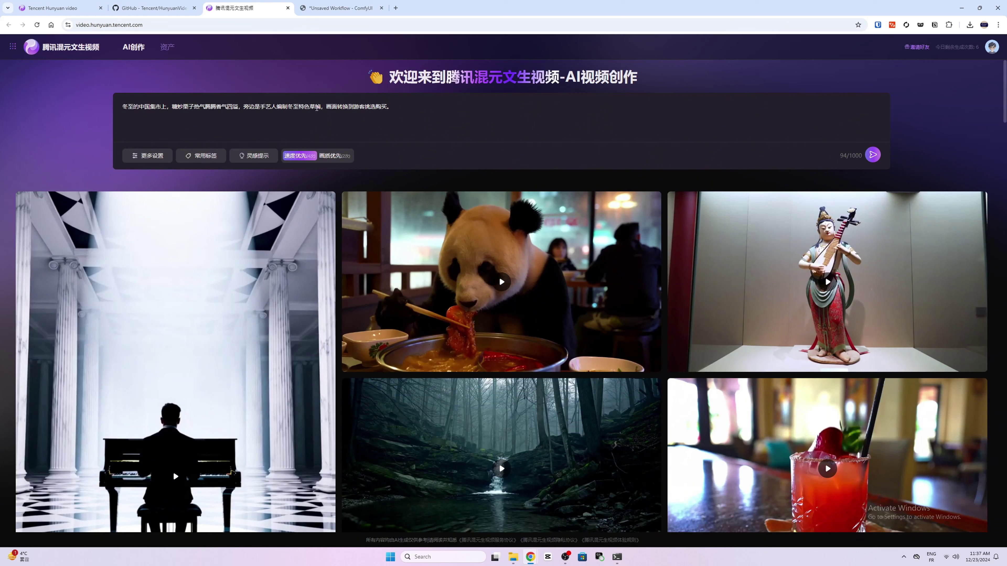
Step: Replace the prompt with the description of an astronaut in a futuristic spacesuit floating in space, review the additional settings, and generate the video
triple_click(317, 108)
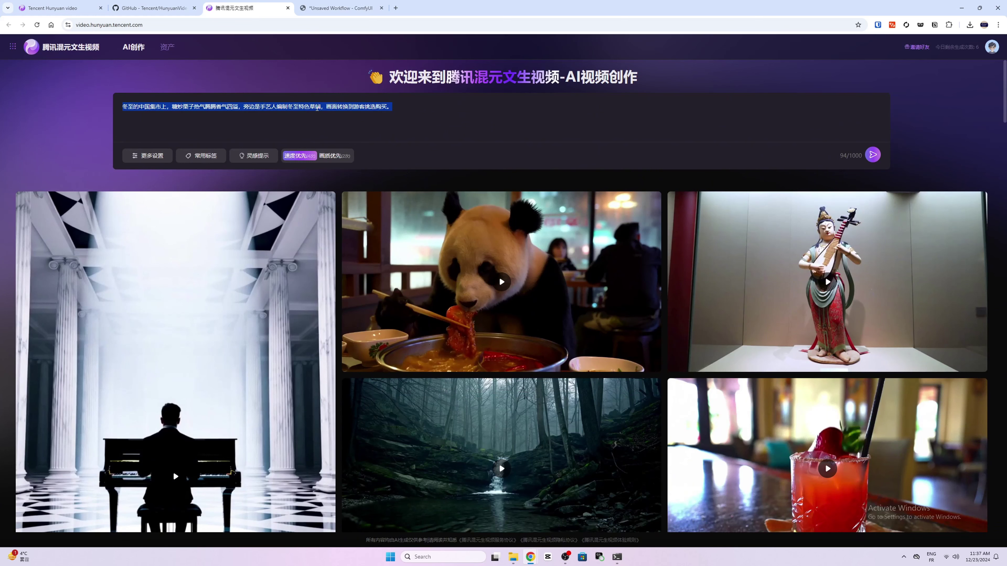
text(An astronaut in a futuristic spacesuit floats in the vastness of space, with a detailed backdrop of distant stars and a glowing nebula. The camera slowly zooms in as the astronaut looks out at the beauty of the cosmos, their visor reflecting the light from the nearby planets. A soft glow from a distant galaxy bathes the scene in vibrant colors, and the silent serenity of space is emphasized.)
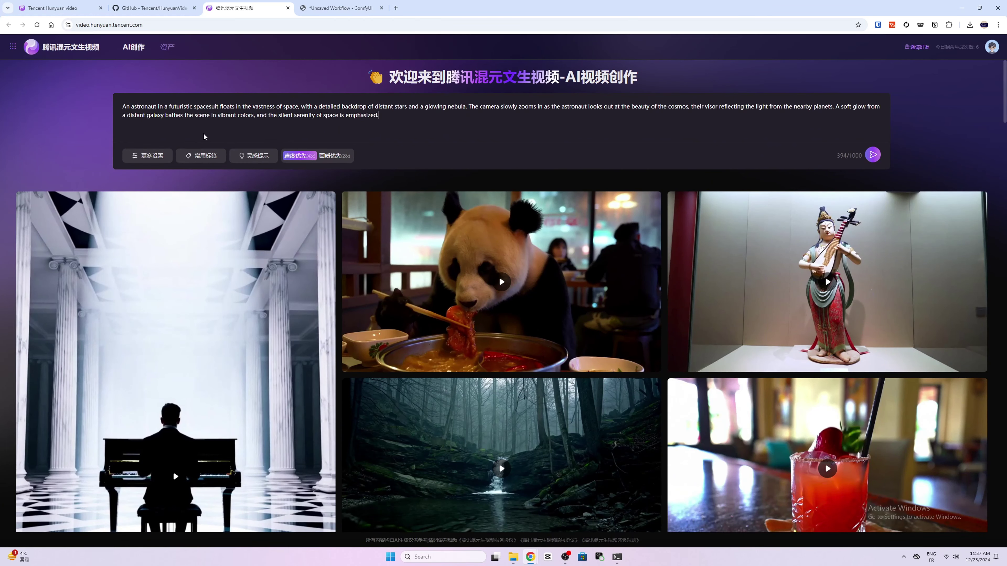
click(142, 157)
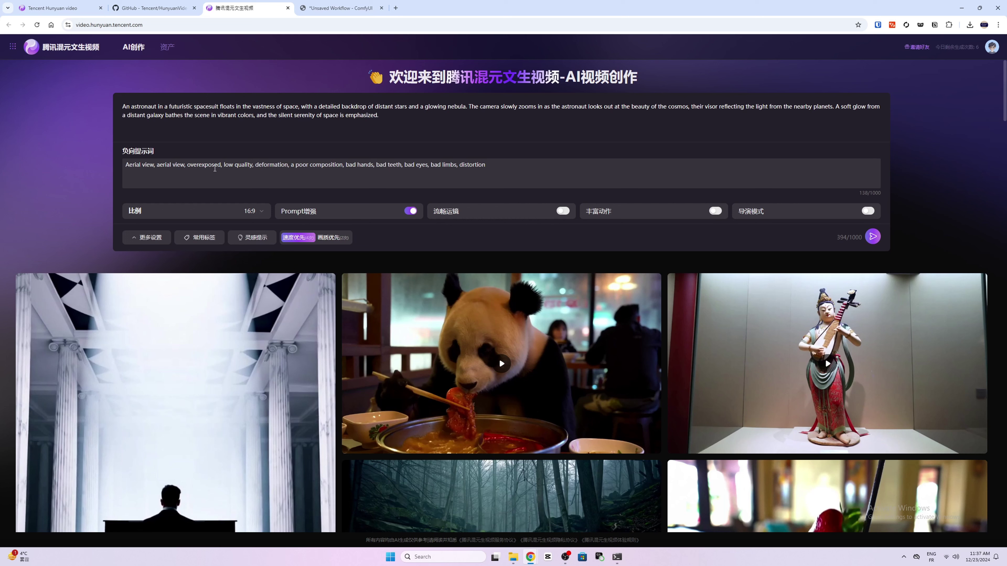
click(214, 169)
click(874, 237)
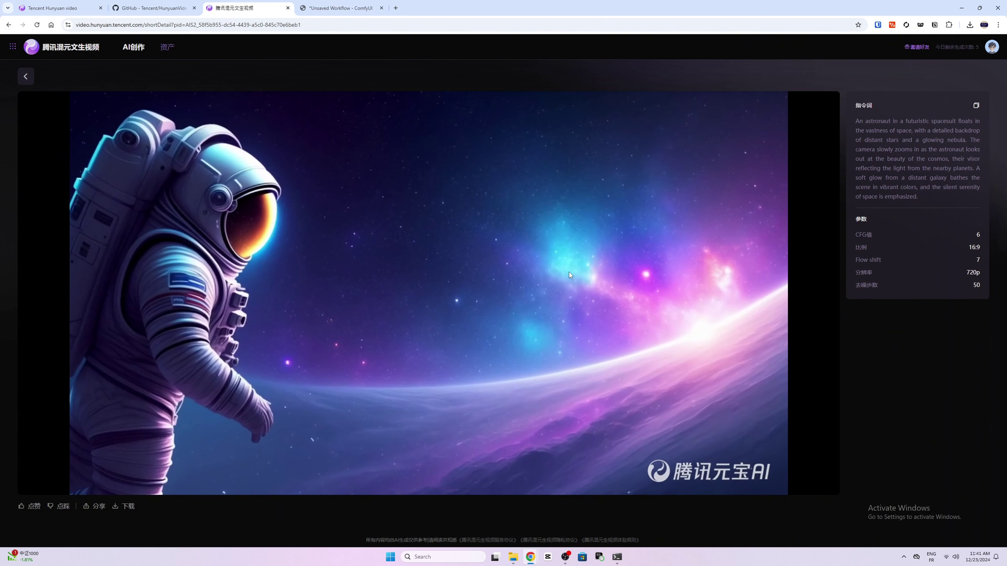
Step: Play the generated astronaut video and download it
click(39, 480)
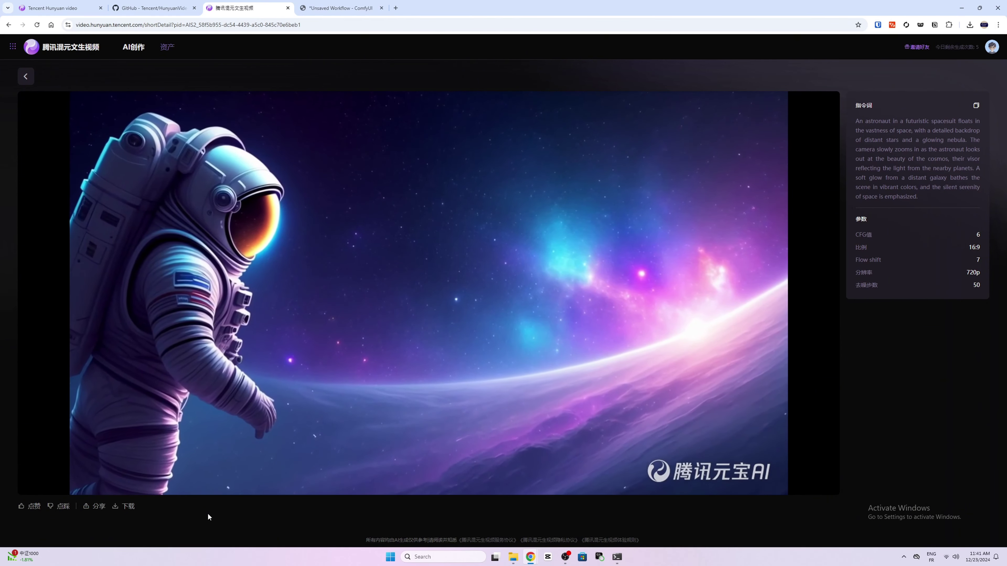
click(130, 508)
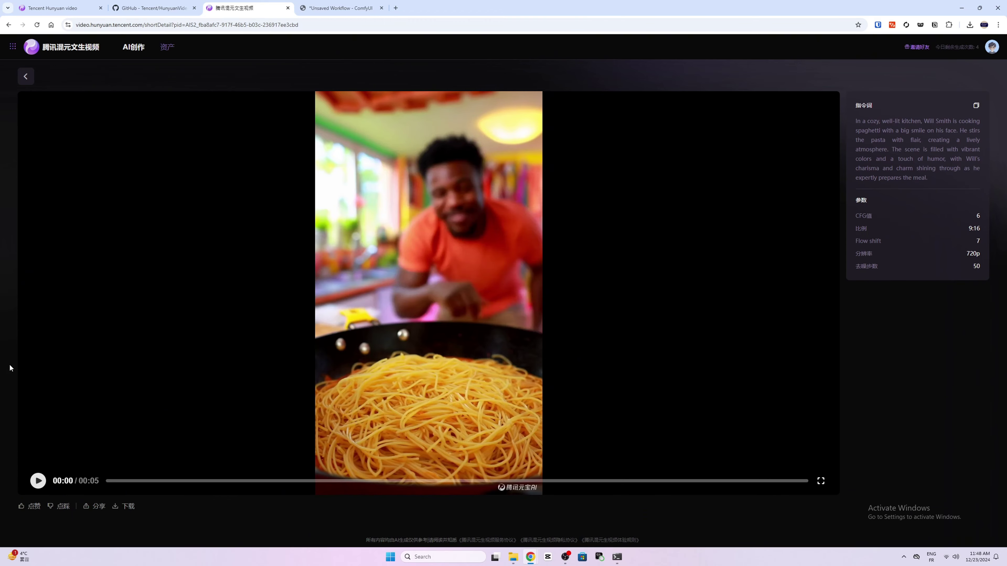
Step: Return to the creation page, enter the Arctic sky timelapse prompt with dancing auroras, set the ratio to 16:9, and generate the video
key(alt+Left)
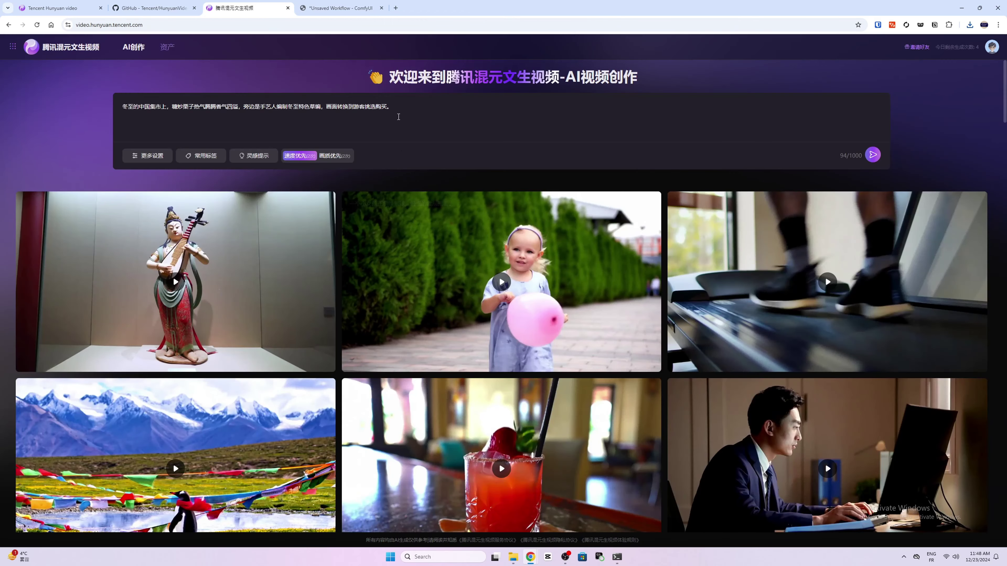
click(164, 159)
click(171, 213)
click(174, 233)
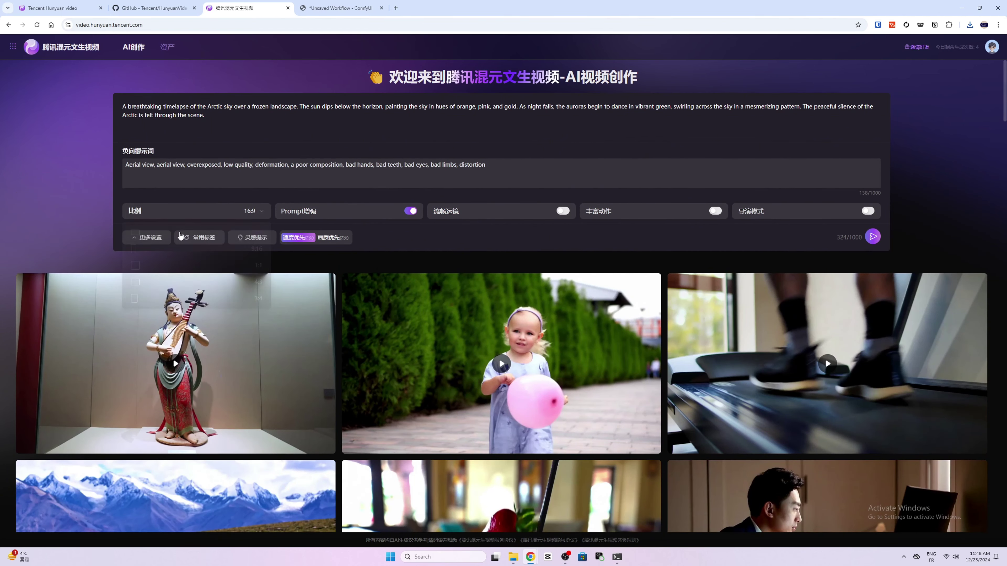
click(872, 237)
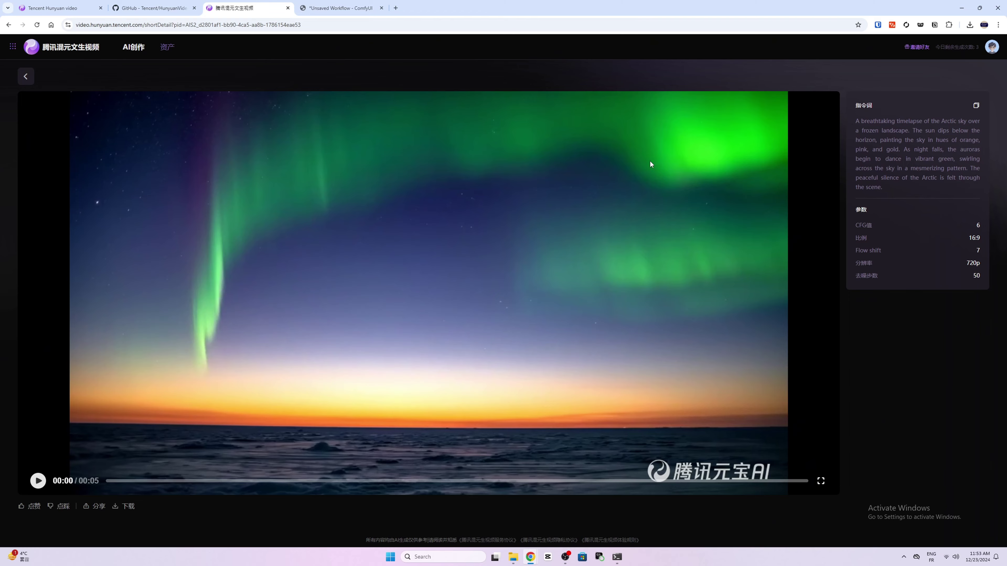
Step: Download the generated Arctic aurora video
click(126, 506)
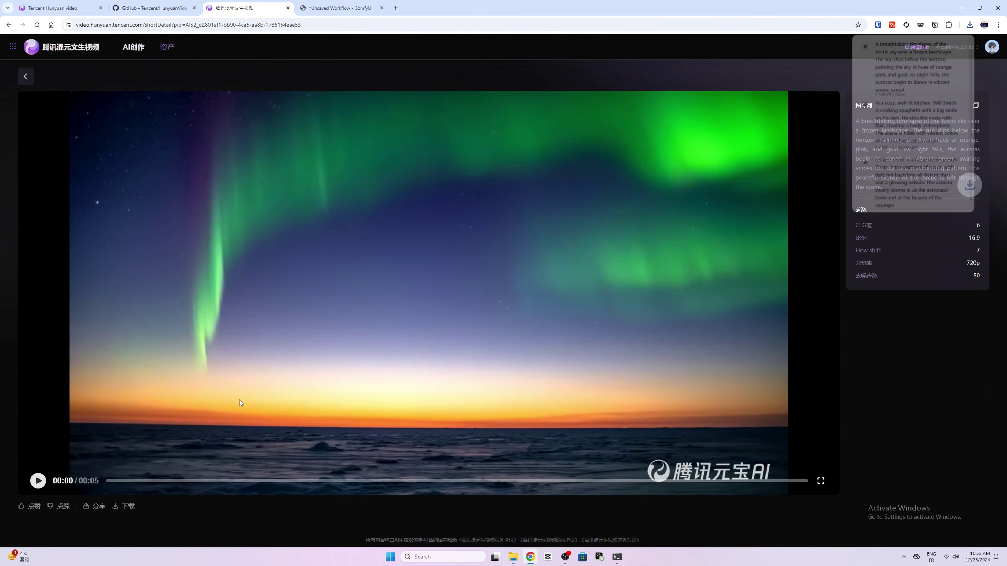
click(98, 454)
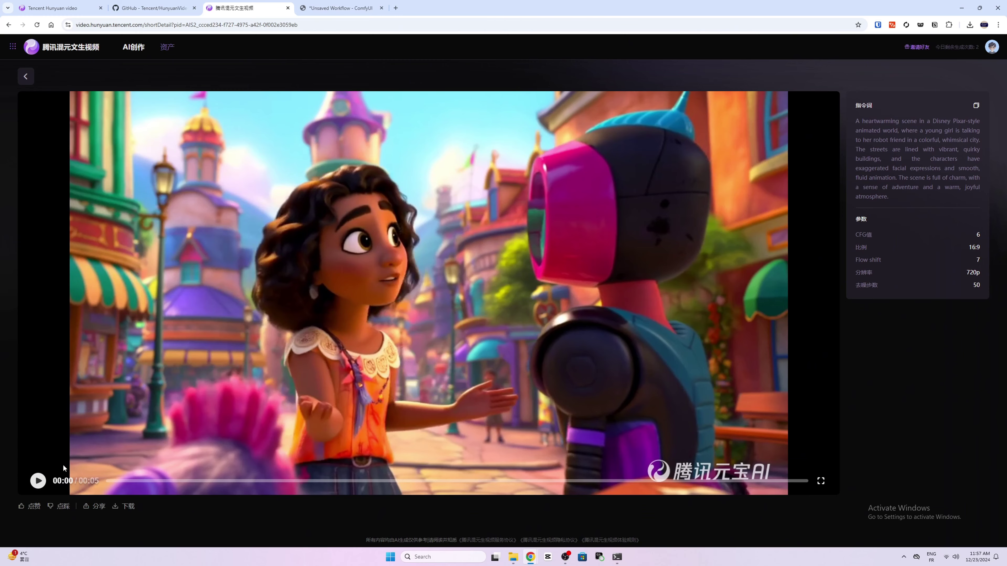
Step: Play the generated Disney Pixar-style video of the girl and her robot friend and download it
click(38, 480)
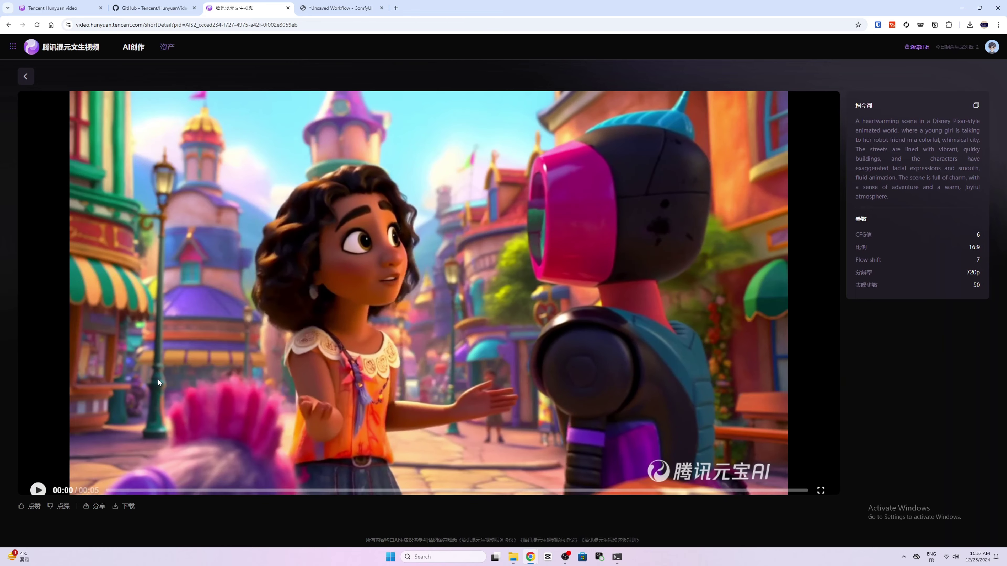
click(124, 506)
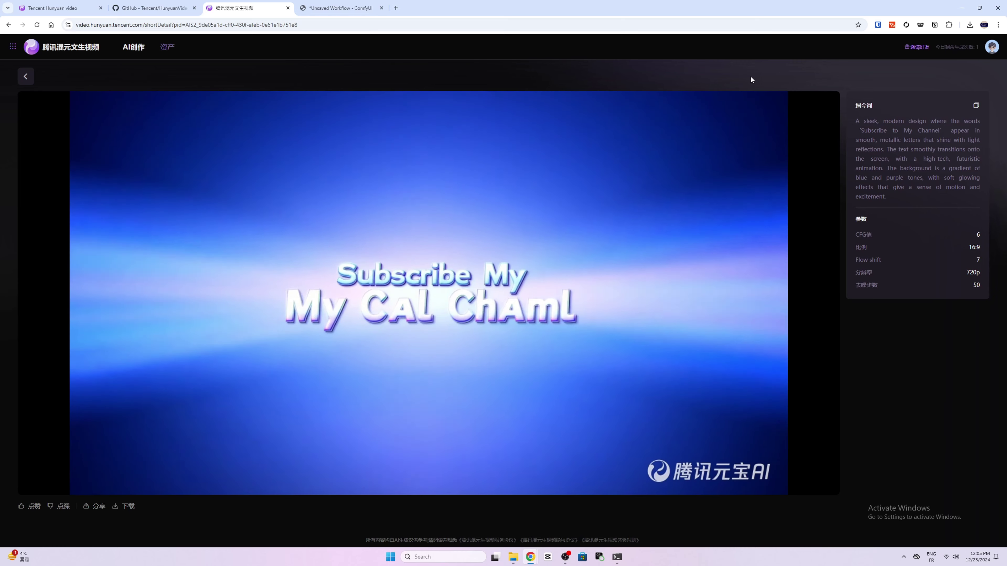
Step: Play the generated "Subscribe to My Channel" metallic text video and download it
mouse_move(498, 200)
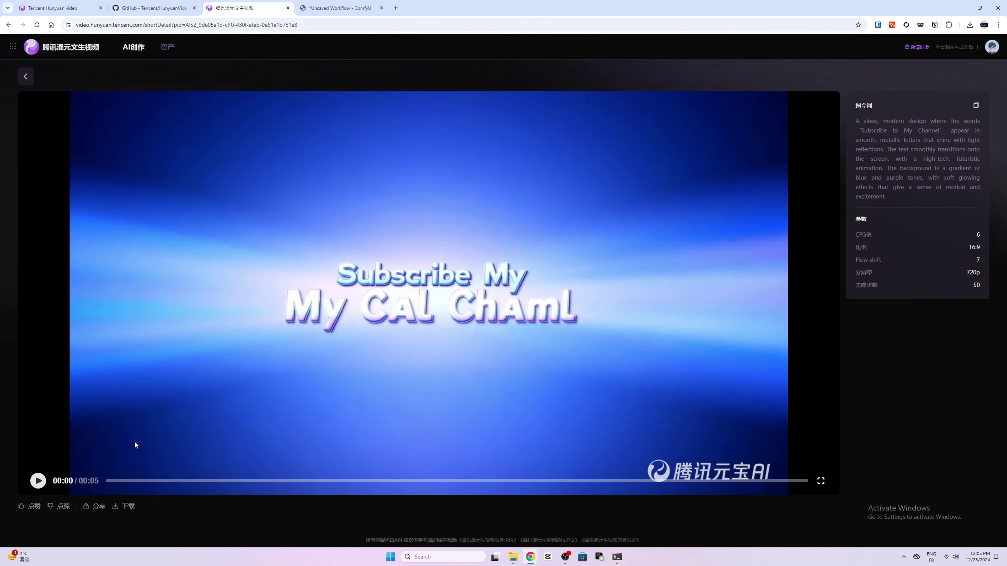
click(38, 481)
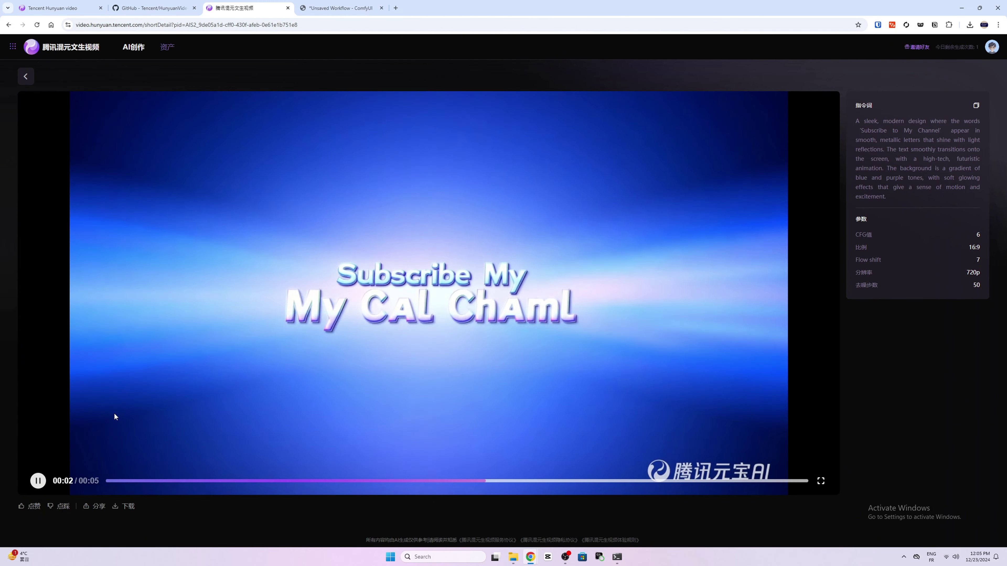
click(120, 508)
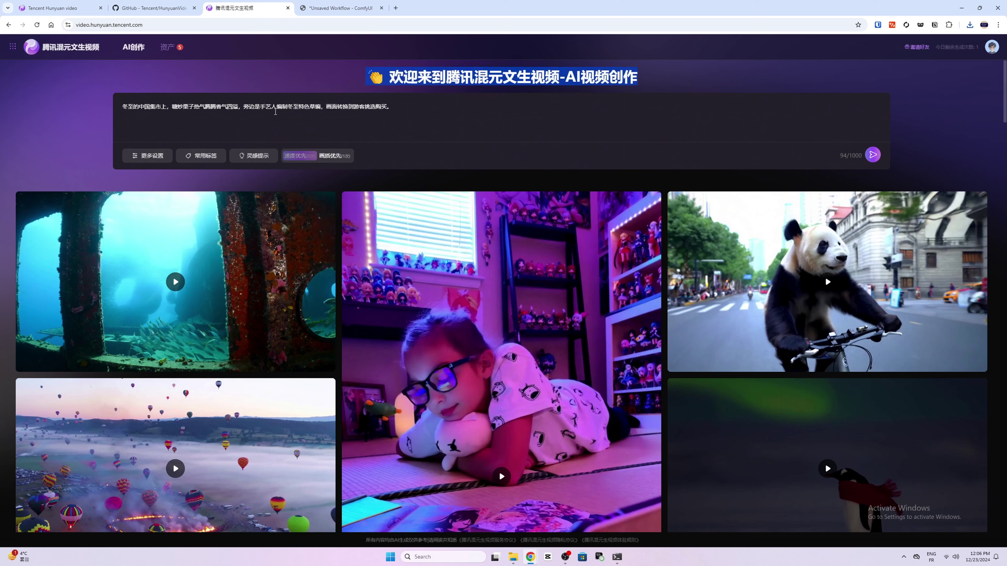
Step: Replace the prompt with the anime-style ninja in a moonlit forest scene, try to generate the video, and retry once
triple_click(276, 107)
right_click(275, 107)
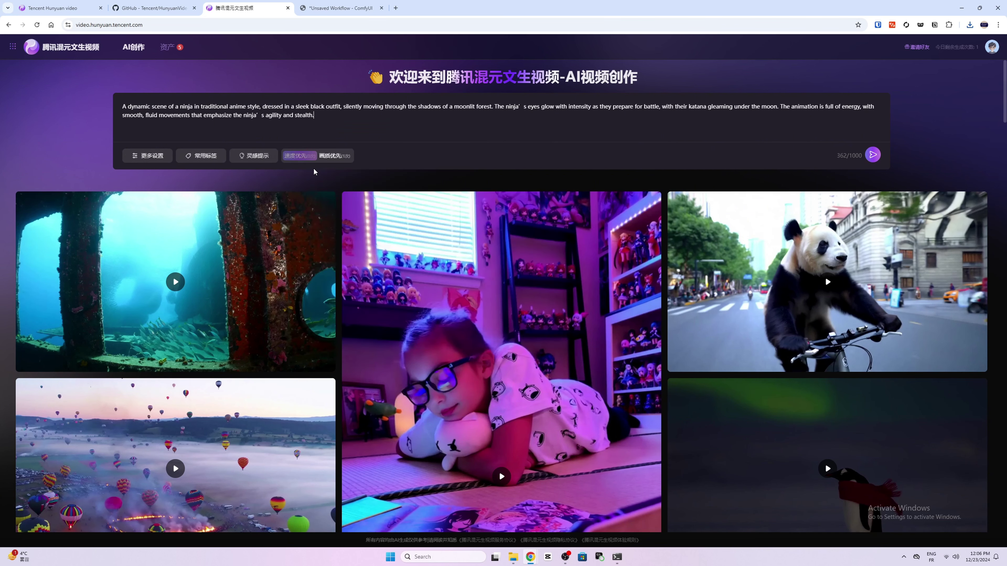
click(299, 167)
click(259, 117)
click(872, 155)
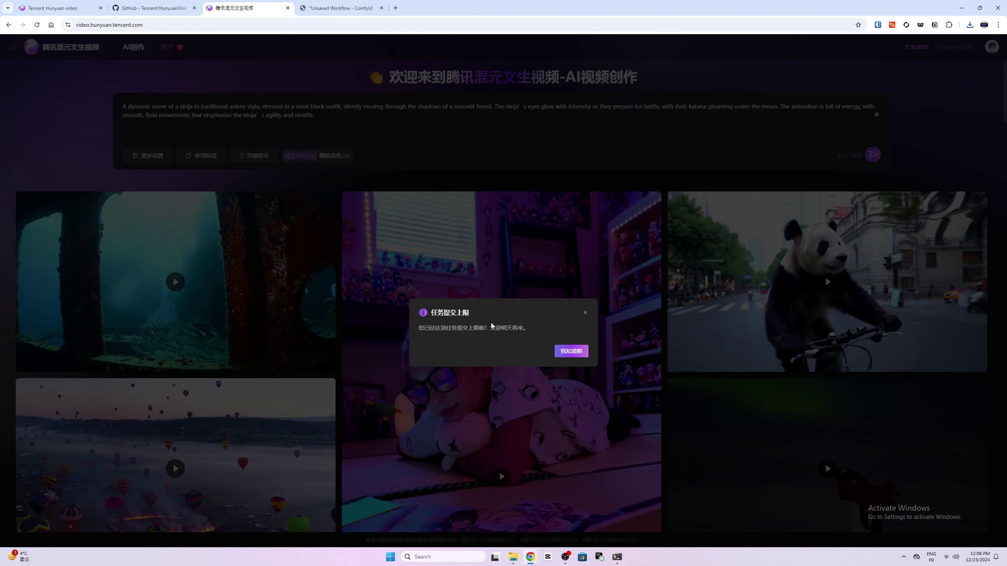
click(571, 352)
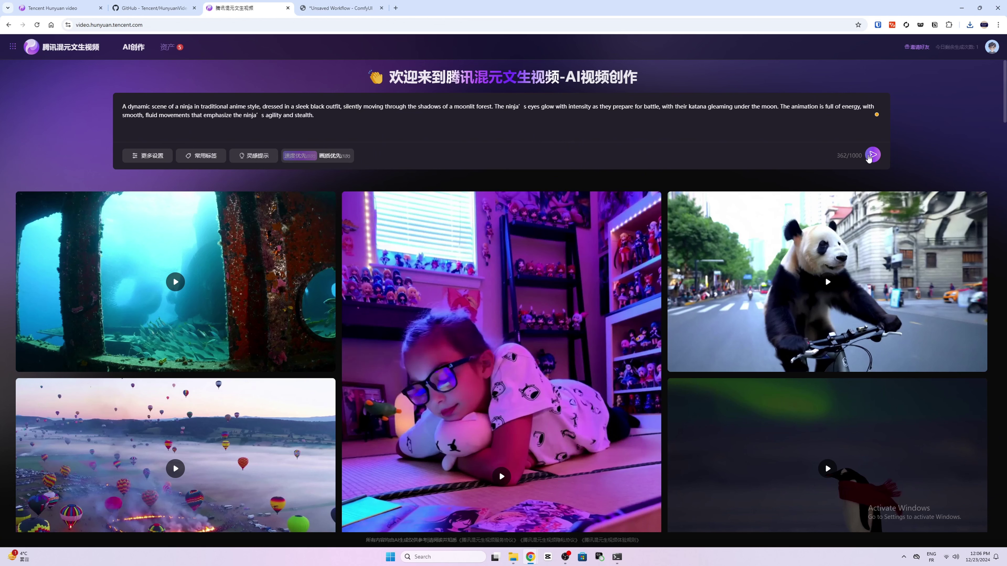
click(871, 156)
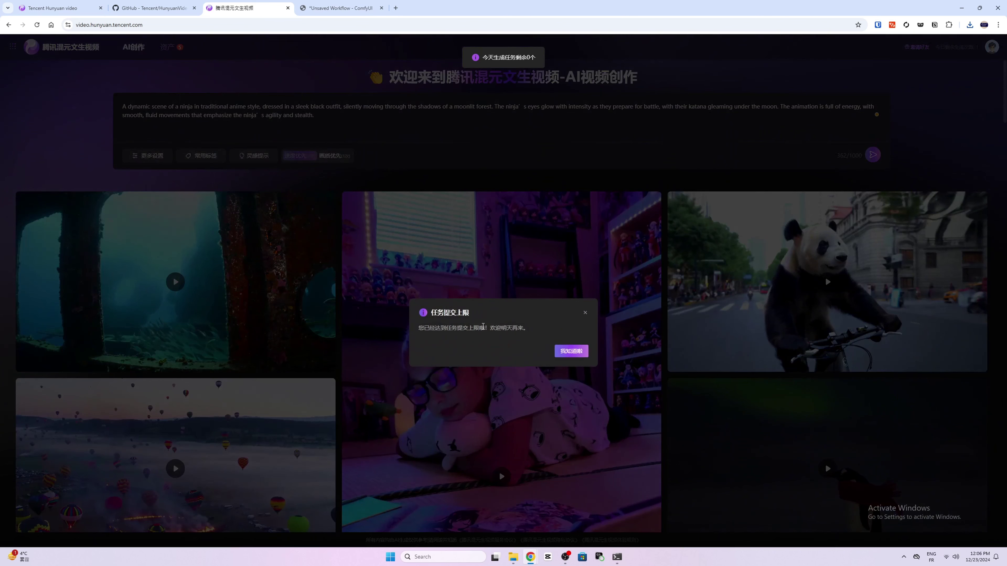
triple_click(483, 328)
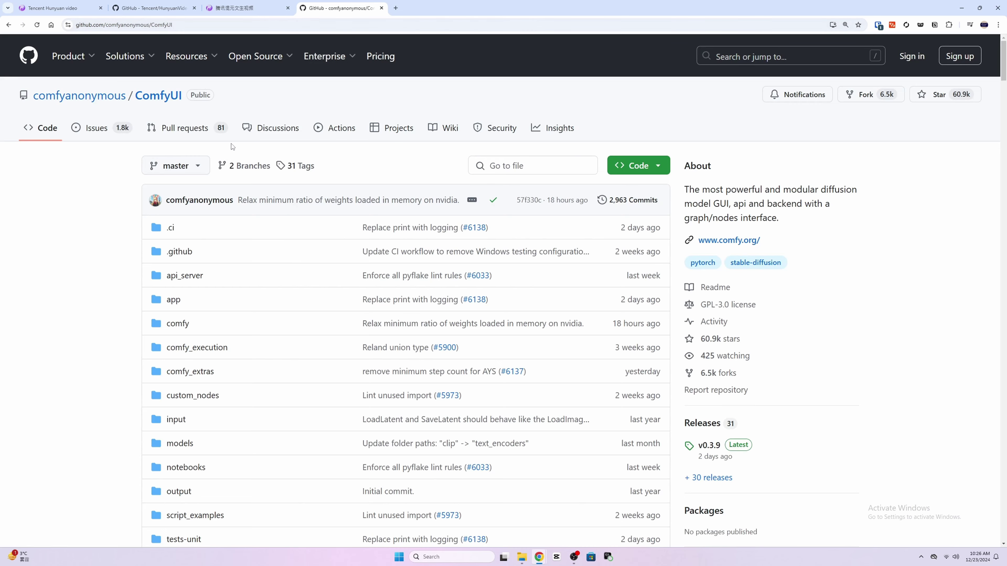
Step: Look through the ComfyUI GitHub repository's file list and README down to the features and supported models
scroll(107, 205, down, 3)
scroll(106, 205, down, 4)
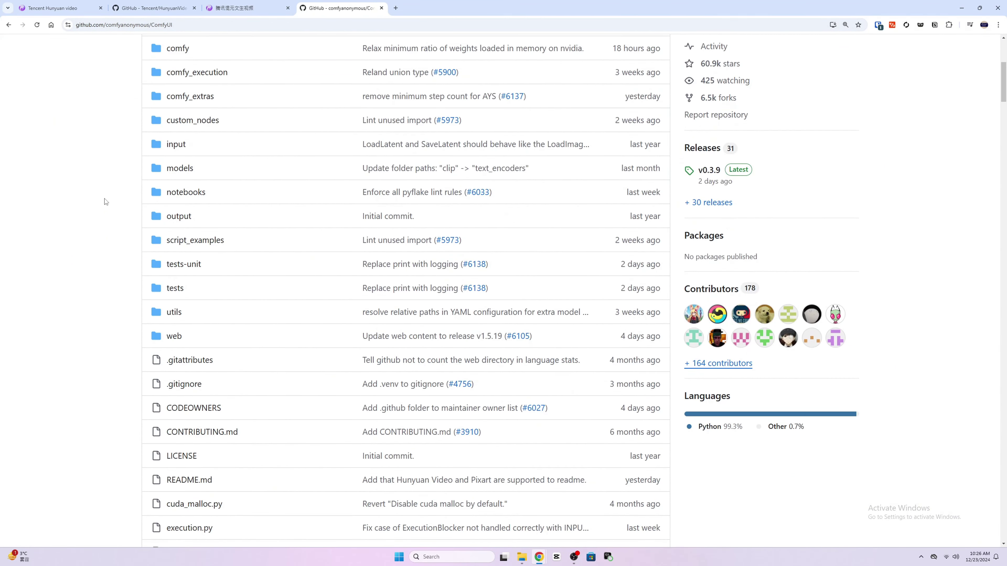
scroll(104, 198, up, 6)
scroll(104, 198, down, 7)
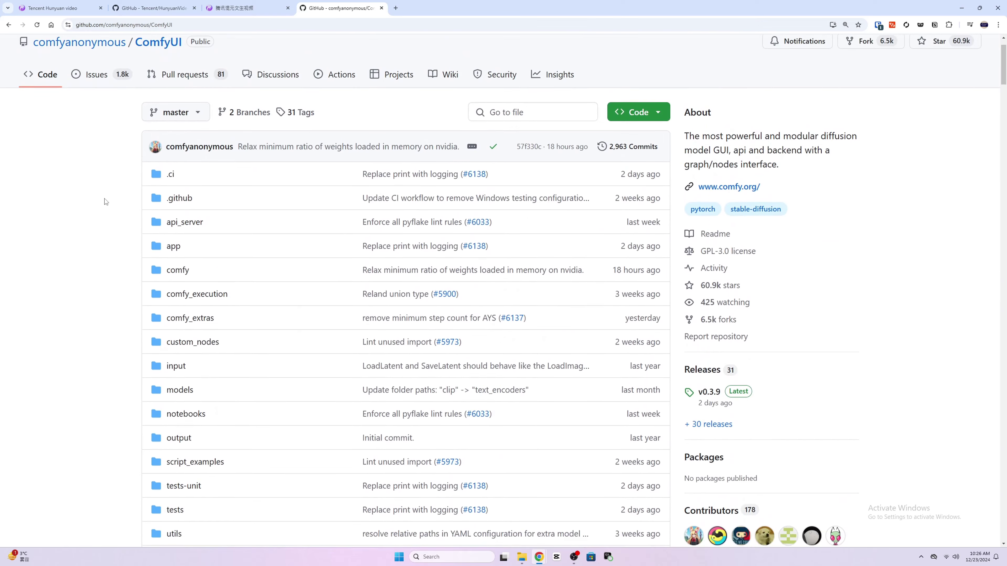
scroll(105, 198, down, 12)
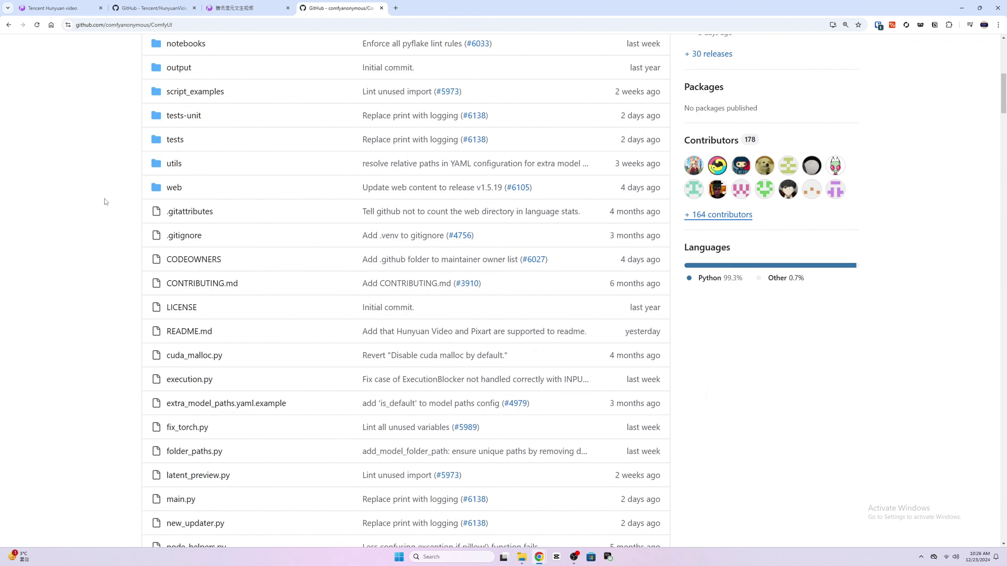
scroll(105, 198, down, 9)
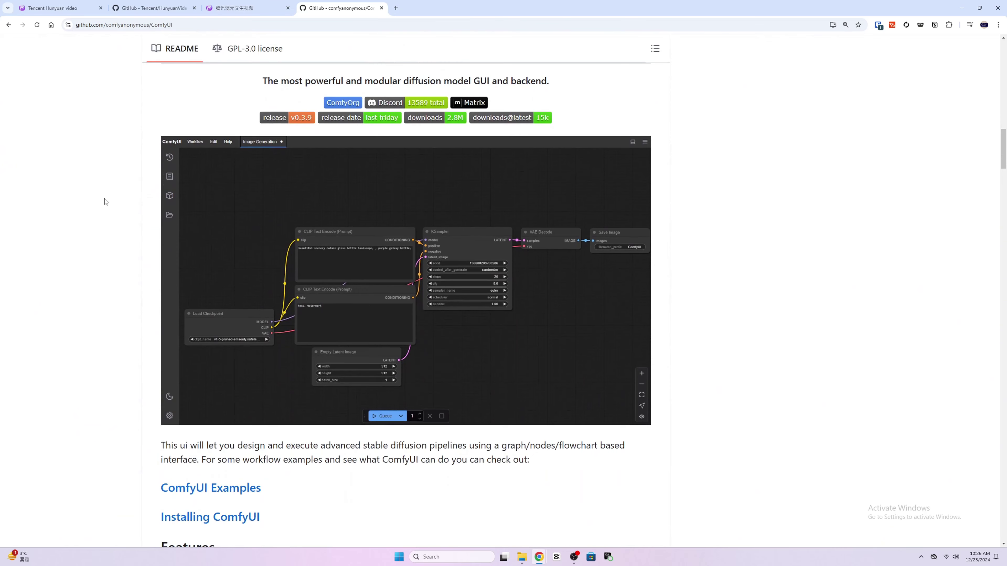
scroll(104, 199, down, 5)
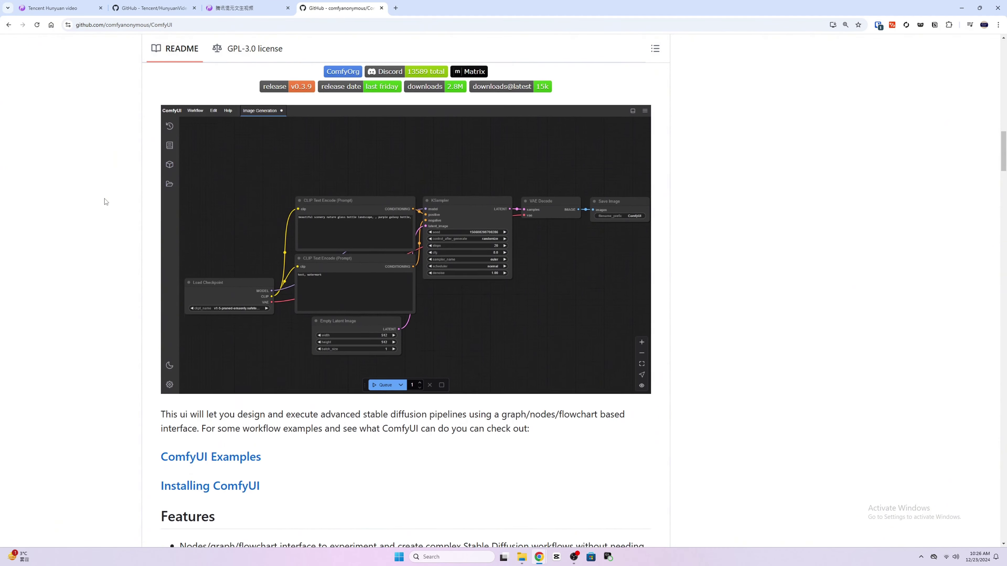
scroll(98, 225, down, 3)
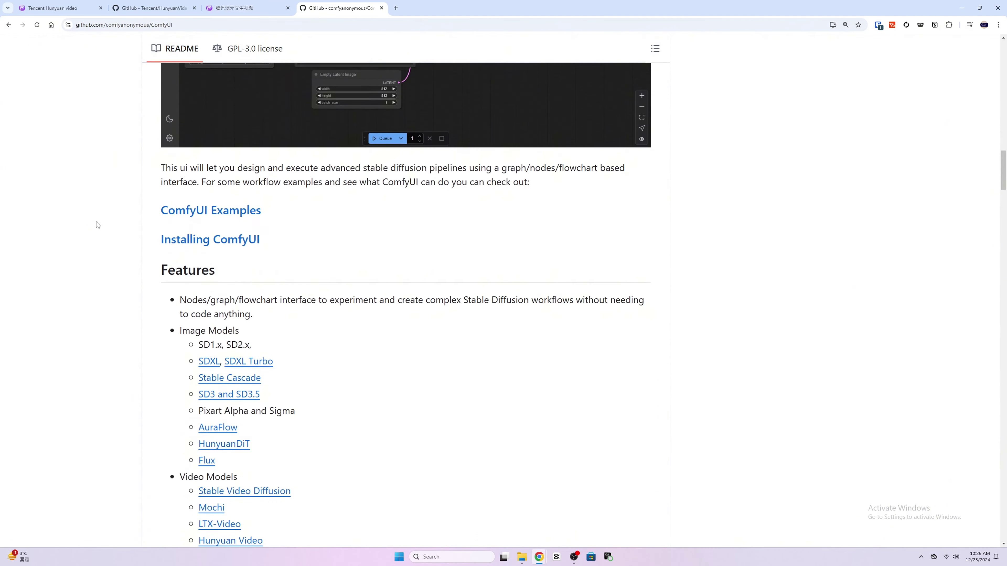
Step: Go to the README's installation section and download the Windows portable build from the direct download link
click(200, 205)
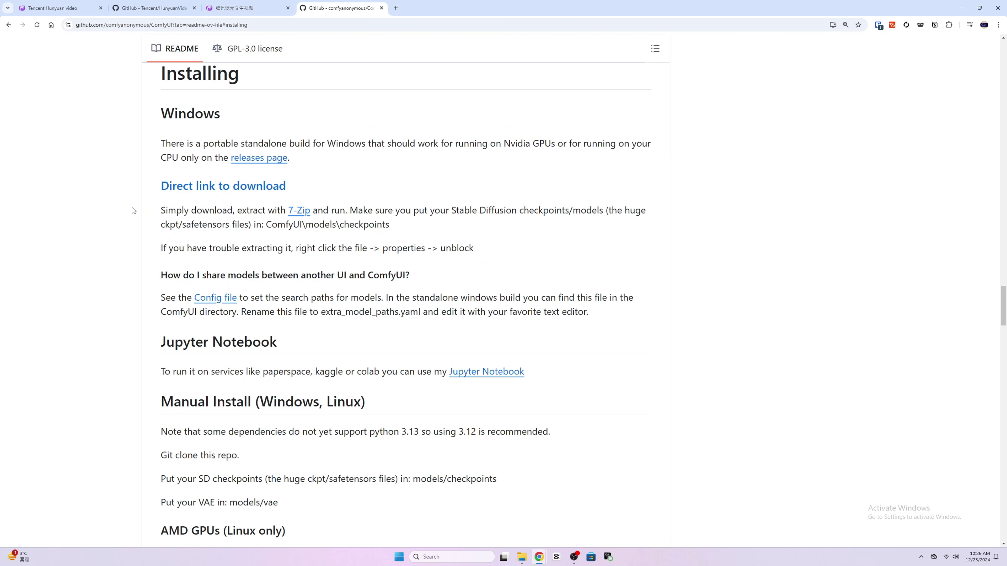
scroll(132, 207, down, 1)
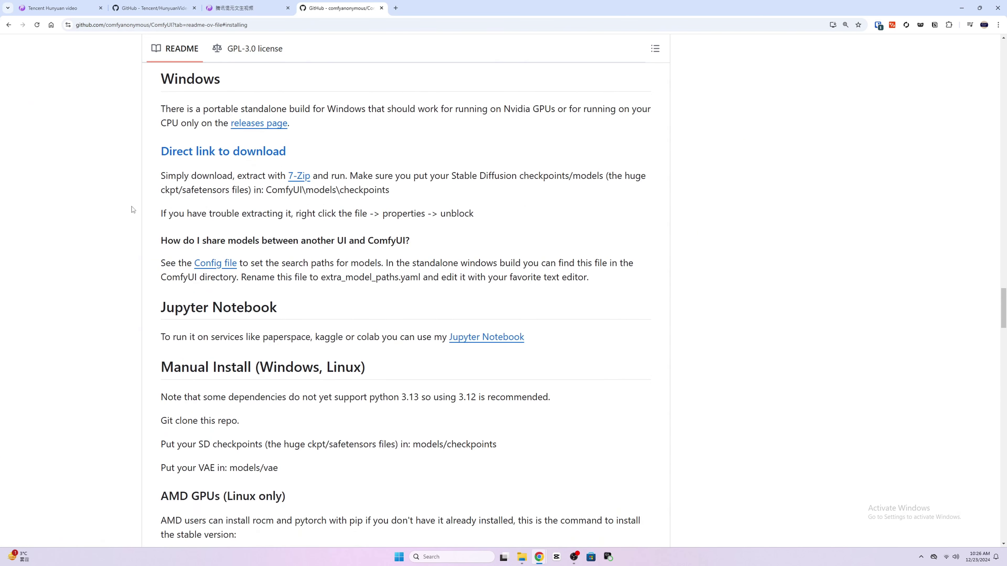
right_click(181, 153)
click(206, 159)
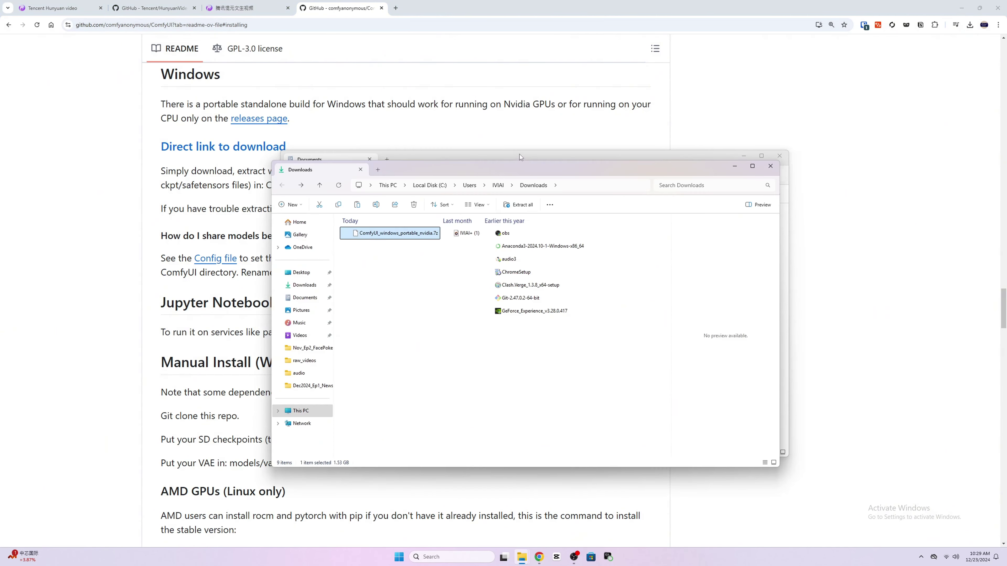
Step: Close the spare Documents window and bring ComfyUI_windows_portable_nvidia.7z from the Downloads folder into Documents
click(519, 155)
click(779, 156)
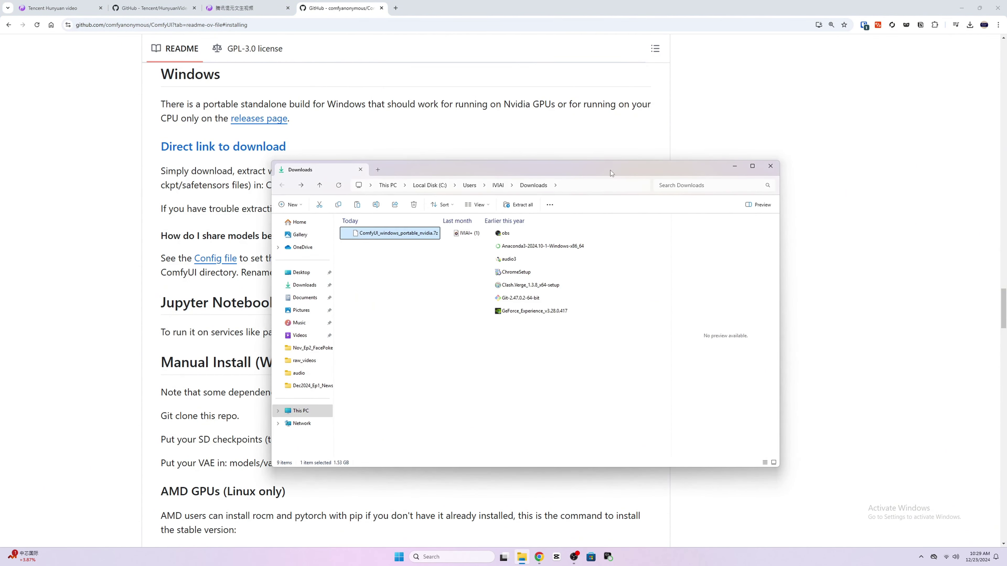
drag(613, 167, 771, 136)
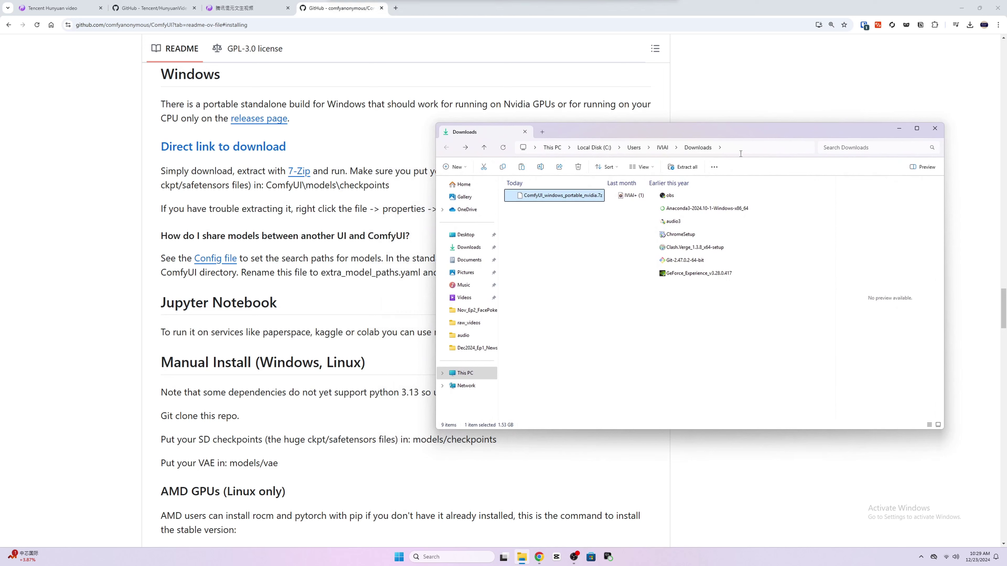
click(550, 200)
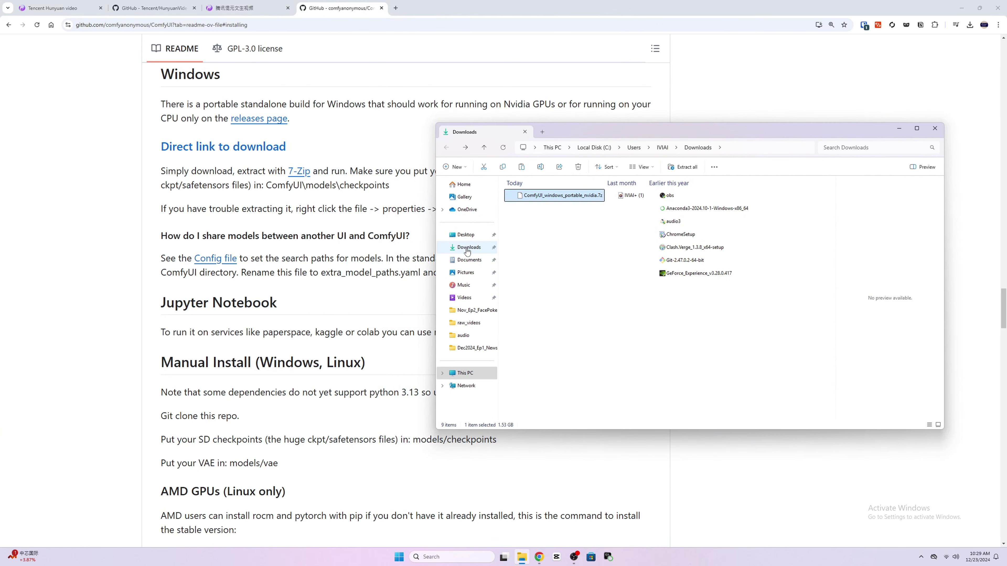
click(468, 265)
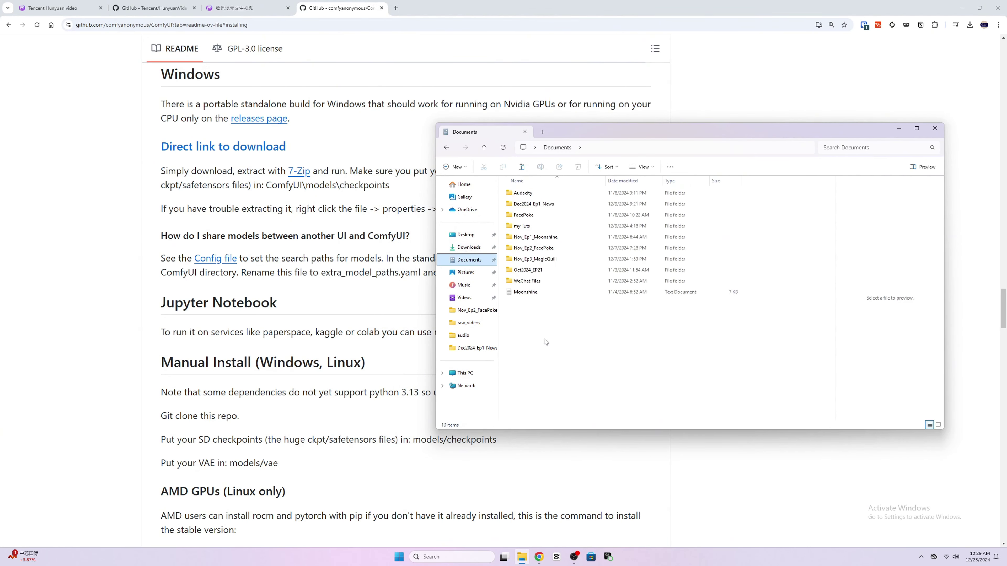
key(ctrl+v)
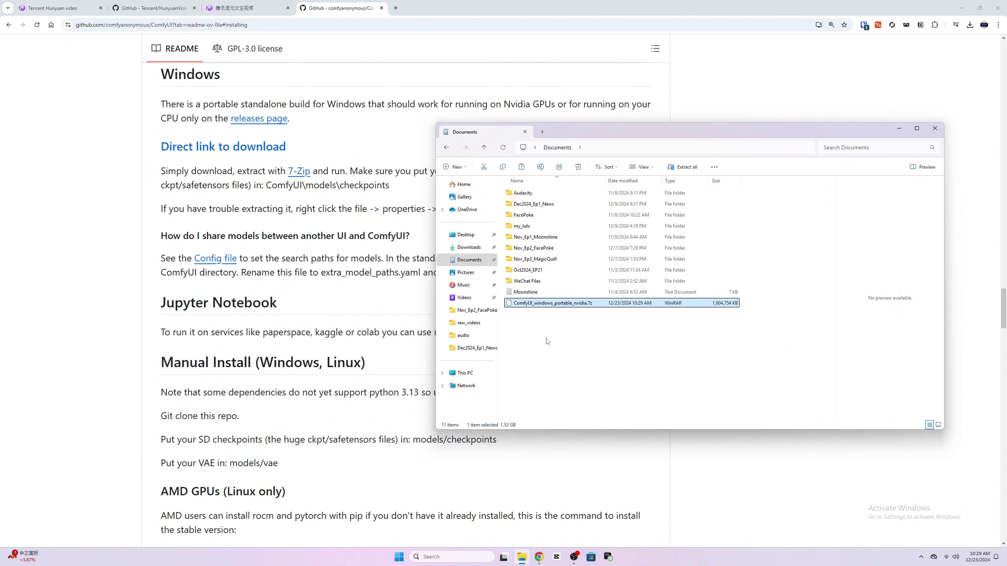
Step: Extract ComfyUI_windows_portable_nvidia.7z into a ComfyUI_windows_portable_nvidia folder inside Documents
right_click(546, 305)
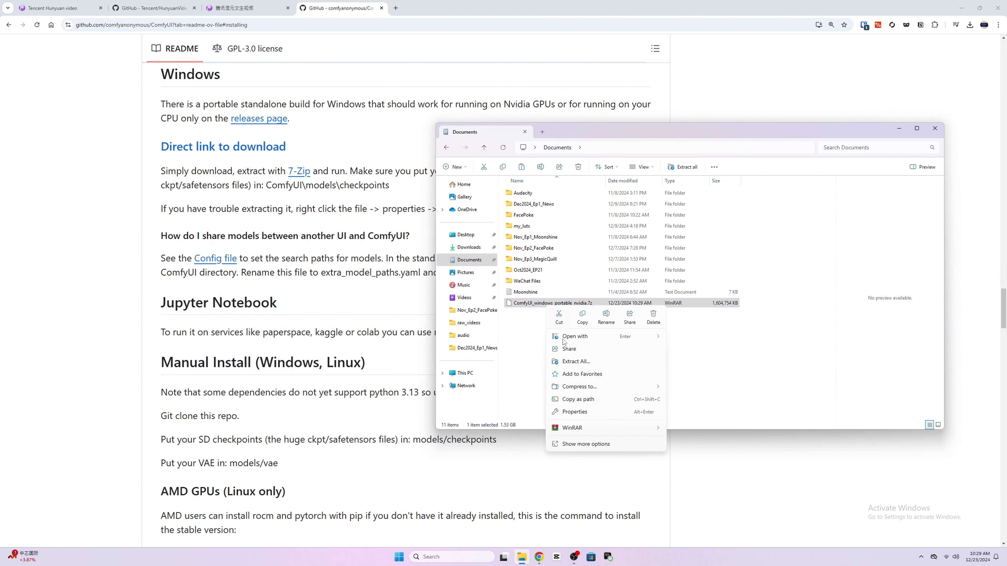
click(576, 361)
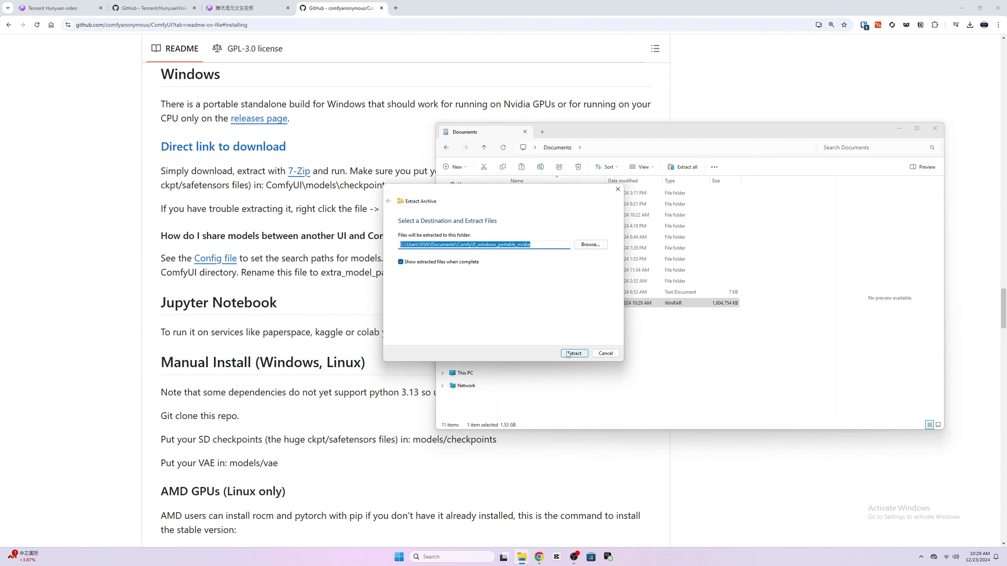
click(570, 354)
click(578, 358)
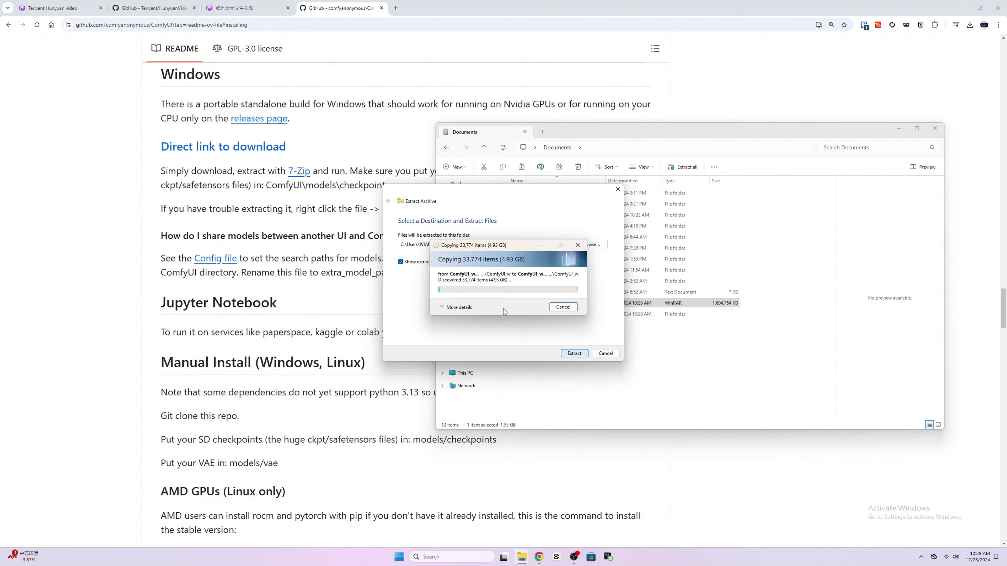
click(503, 308)
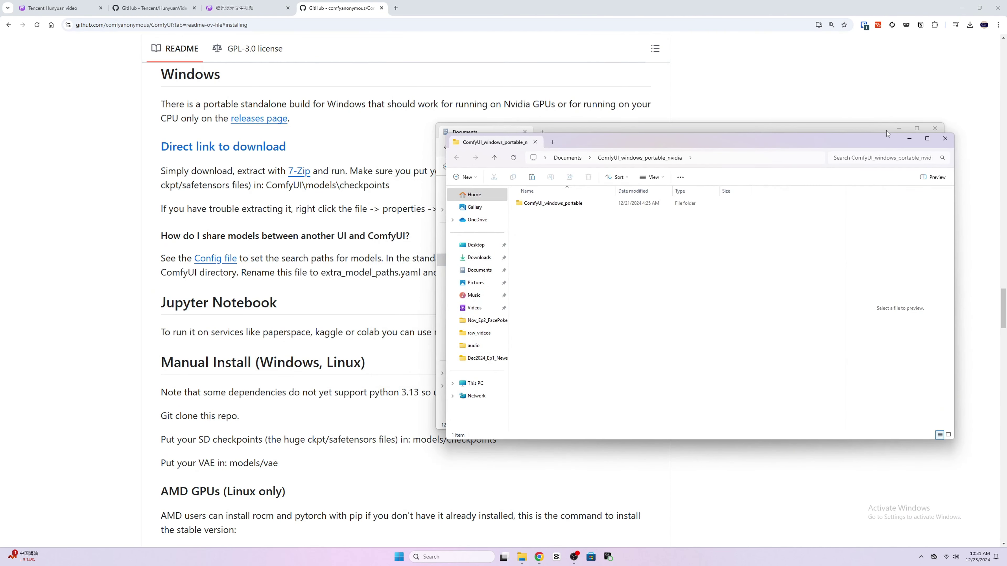
Step: Minimize the Documents window and inspect the contents of the extracted ComfyUI_windows_portable folder
click(886, 131)
click(899, 129)
drag(739, 144, 612, 136)
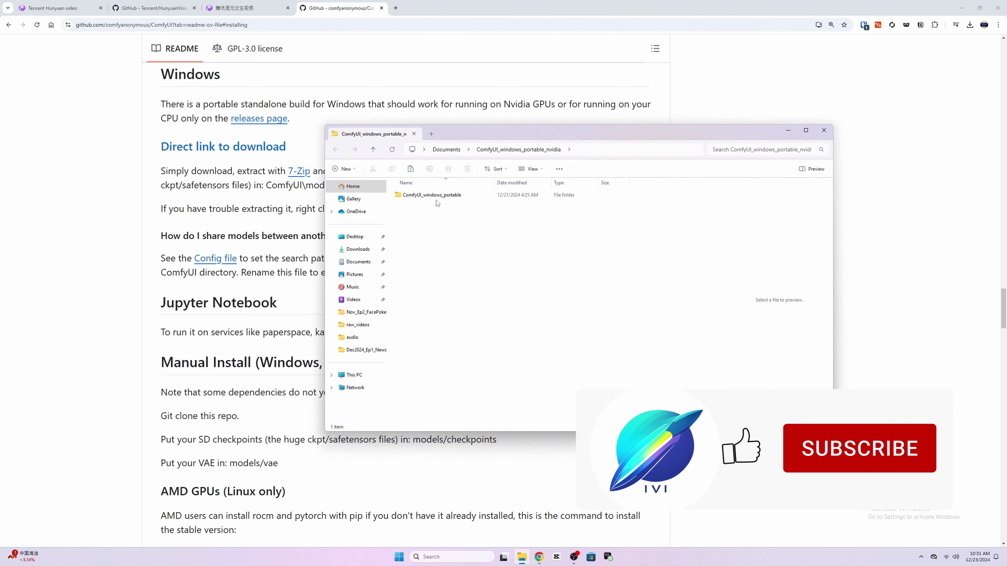
double_click(432, 194)
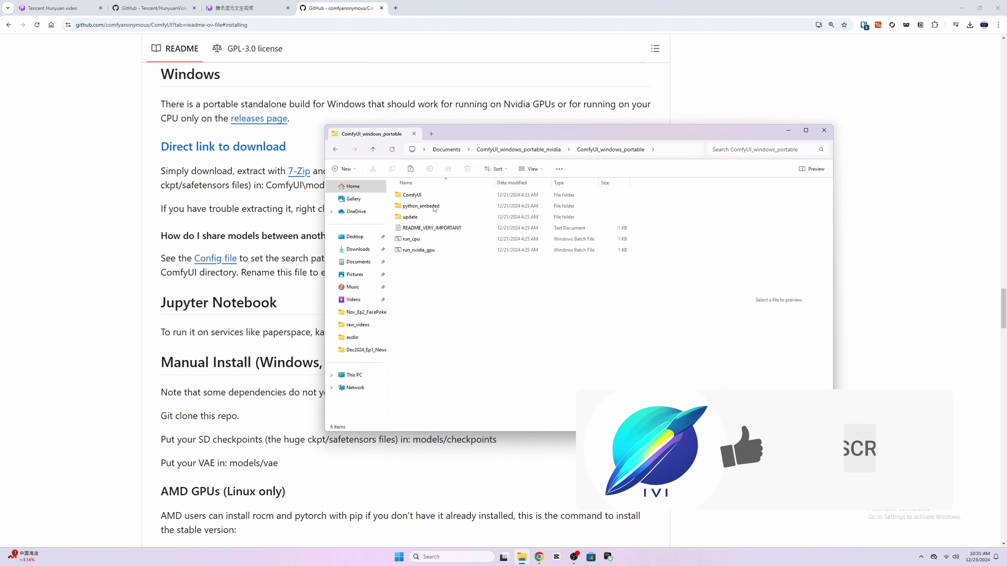
key(alt+Left)
double_click(445, 196)
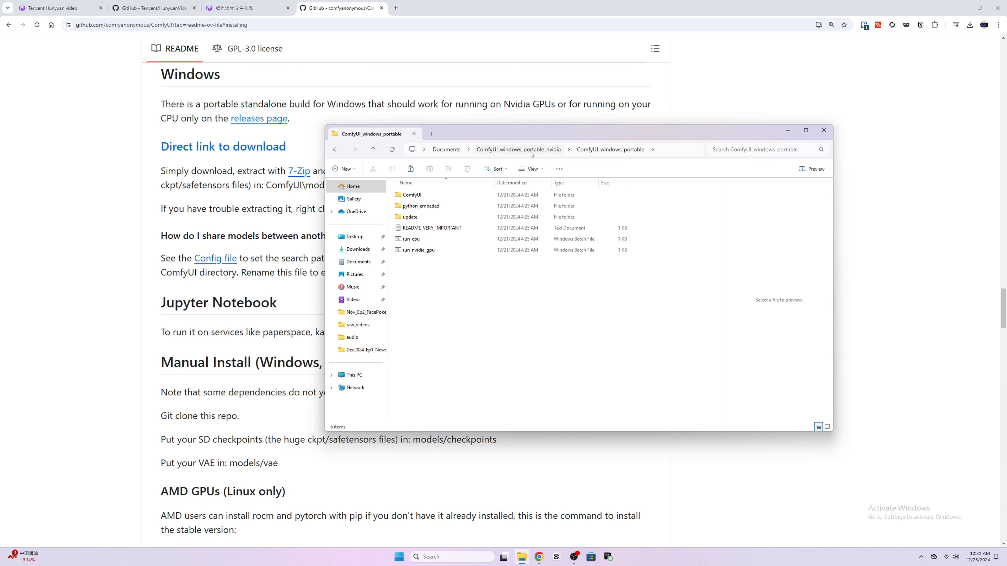
Step: Move the ComfyUI_windows_portable folder out of ComfyUI_windows_portable_nvidia into Documents and open it there
click(510, 152)
key(F2)
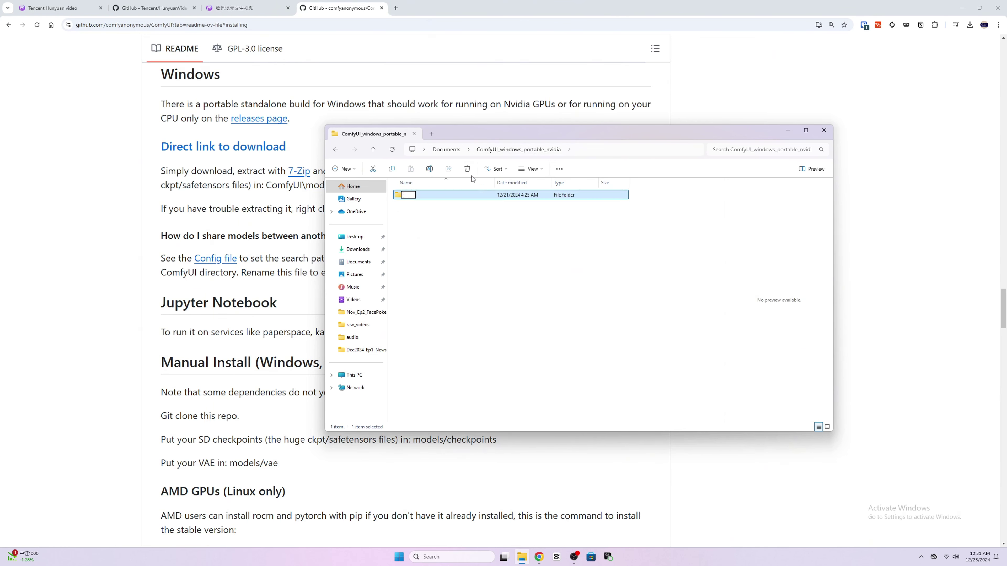
key(Escape)
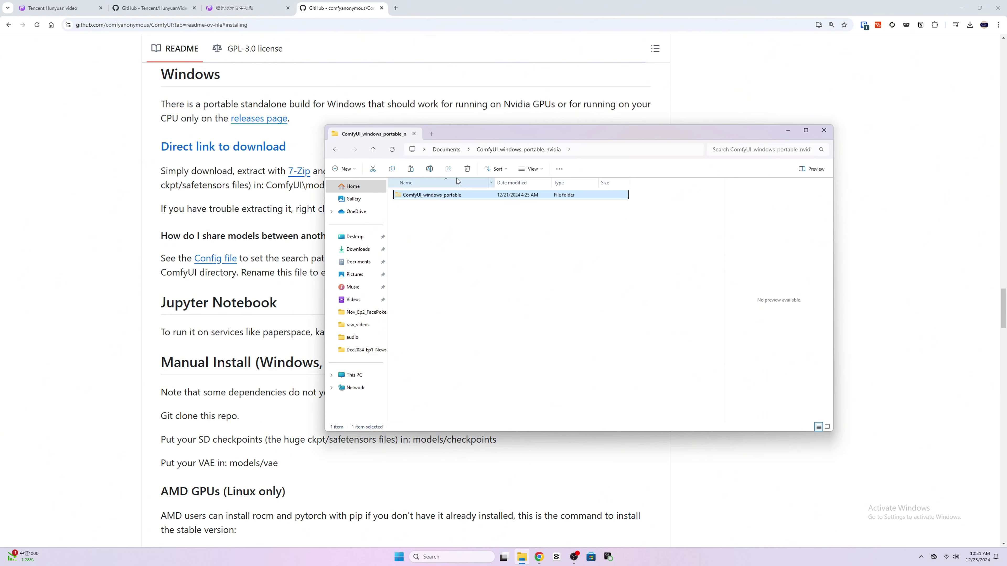
click(446, 149)
key(ctrl+v)
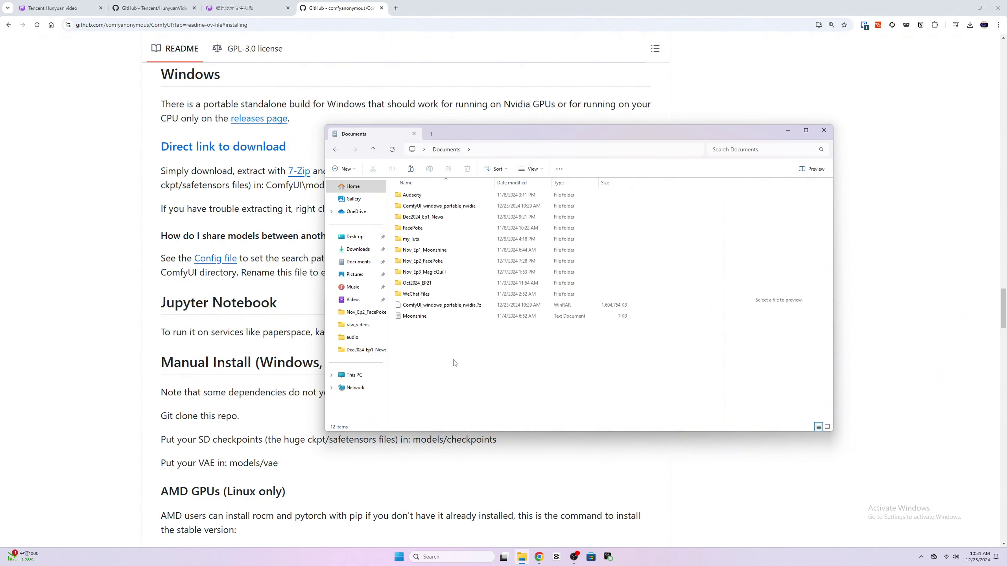
click(459, 354)
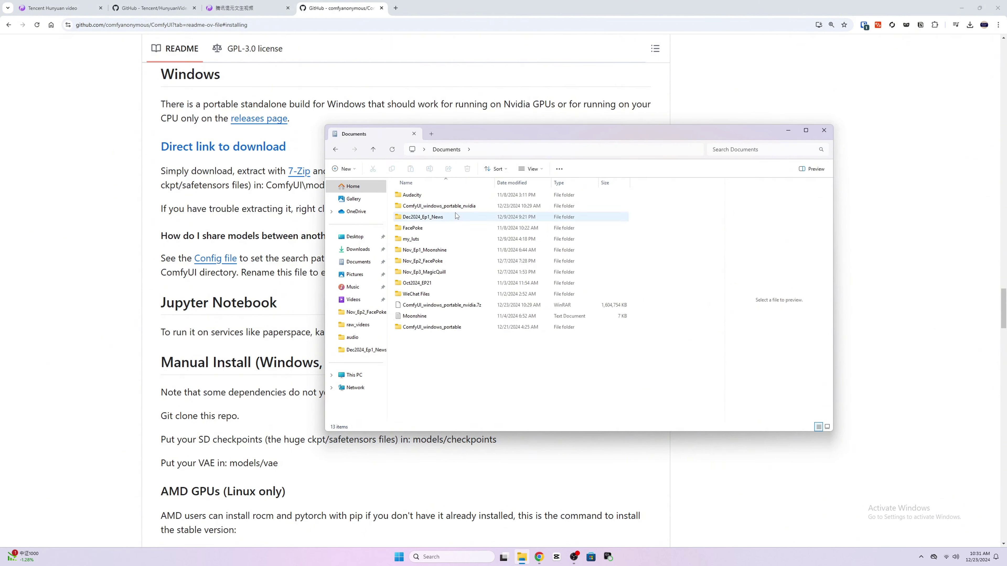
click(459, 206)
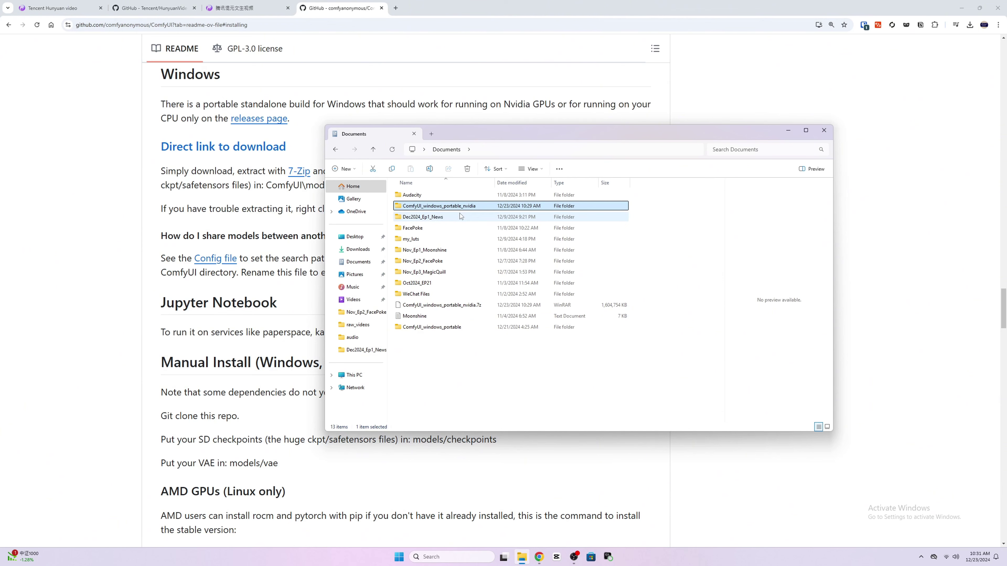
double_click(439, 326)
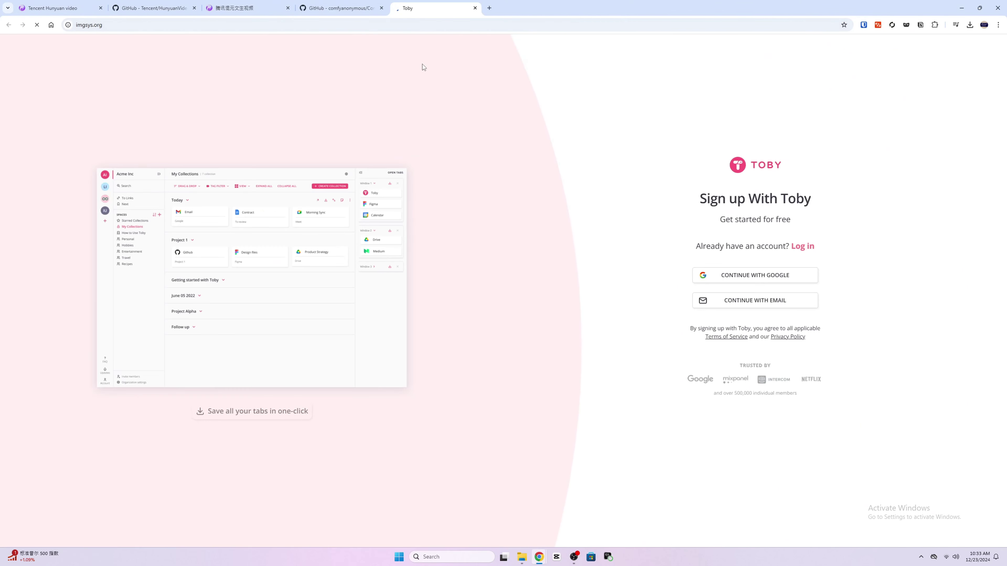
Step: Load imgsys.org in the browser to view its image model rankings
key(Return)
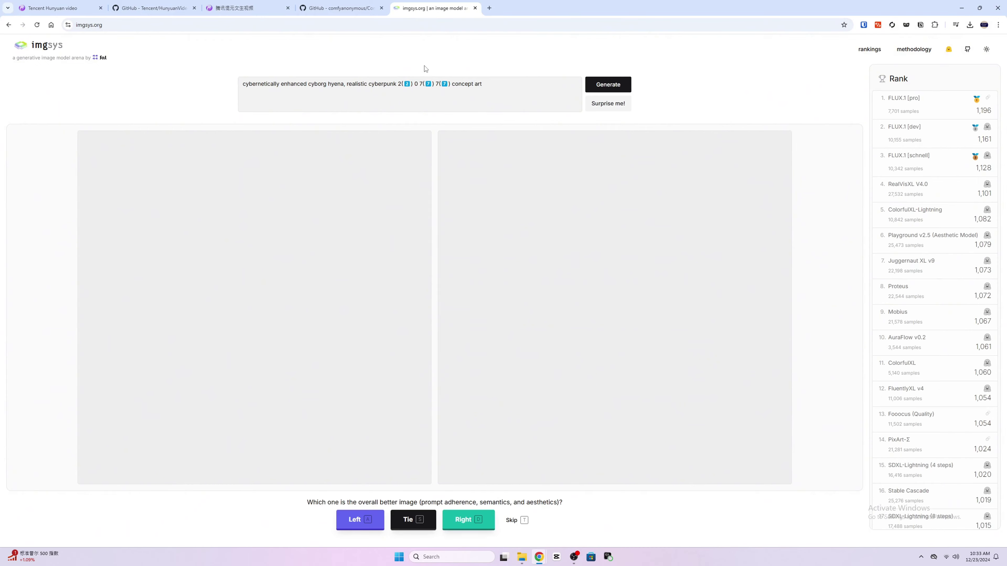
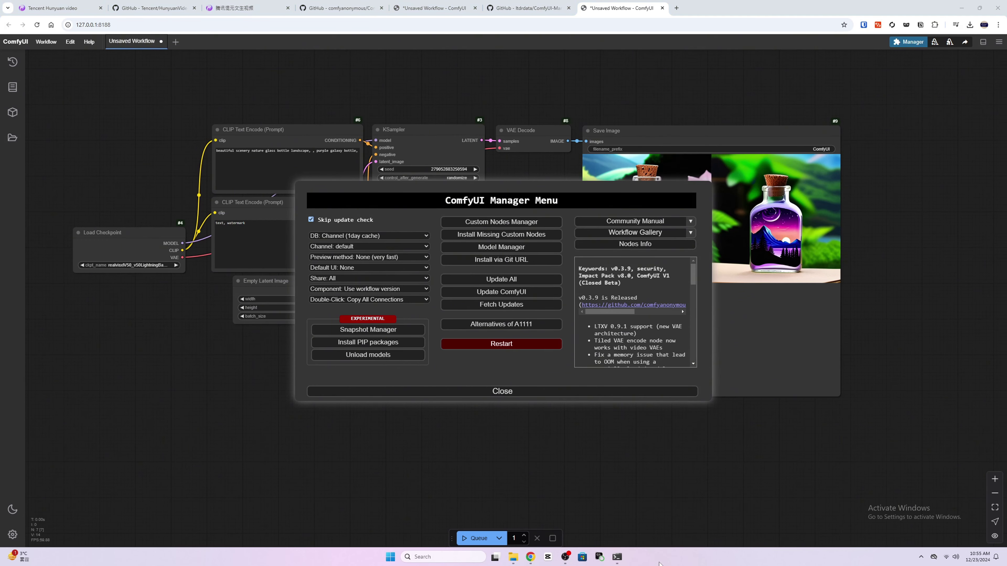
Step: Find the "upscale" models in the Model Manager, install RealESRGAN x4 and 4x-UltraSharp, and close the manager
click(505, 247)
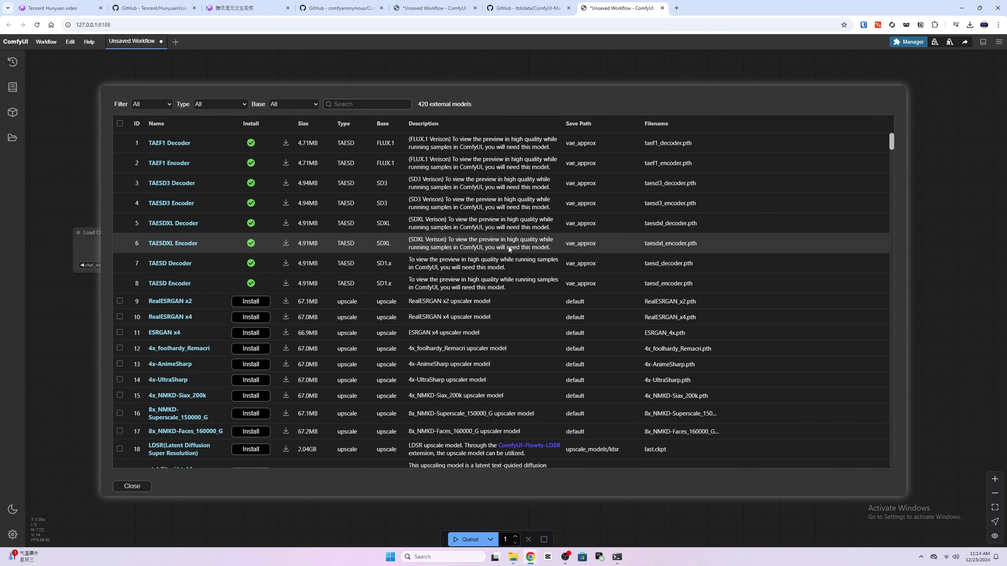
click(365, 104)
text(upscale)
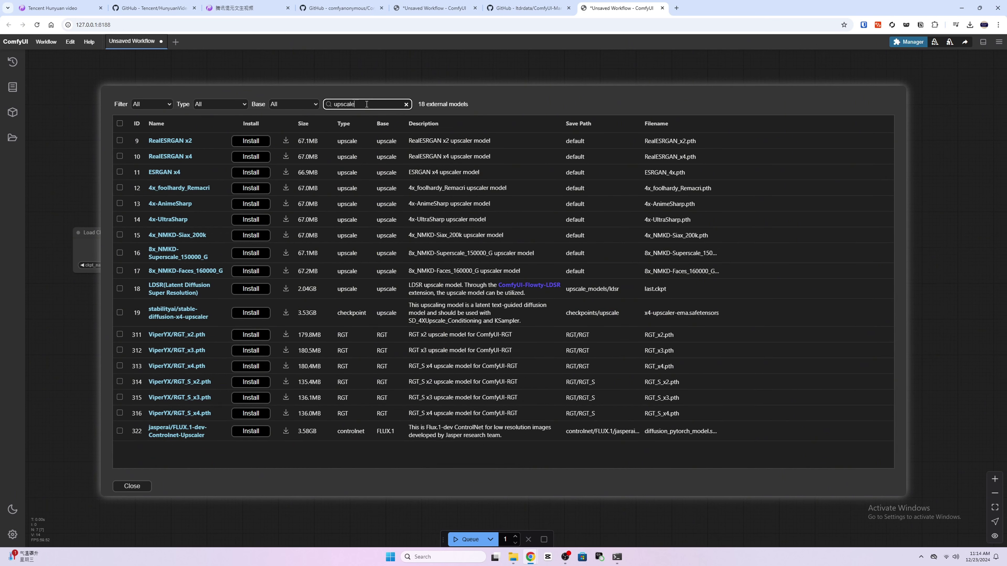
click(120, 156)
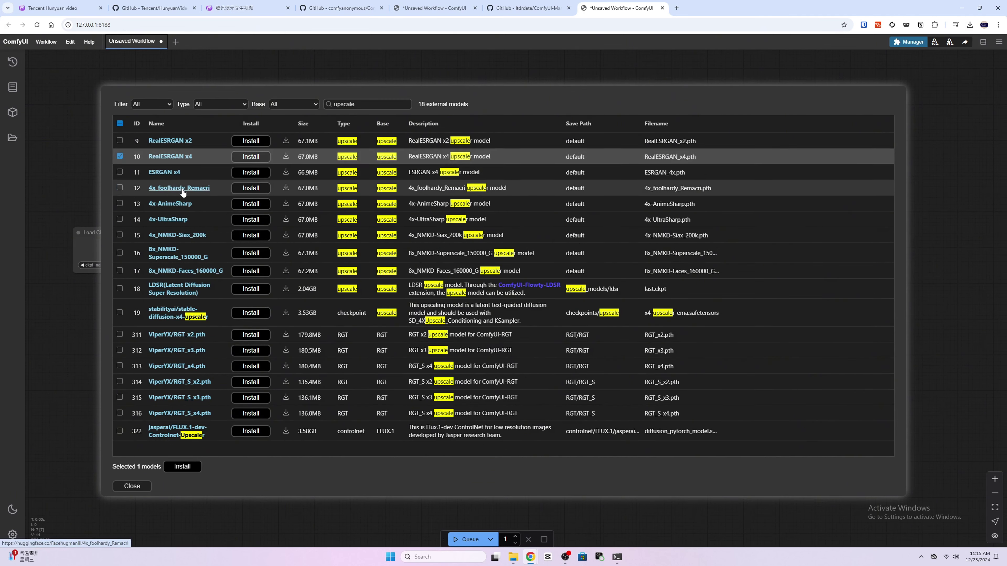
click(120, 219)
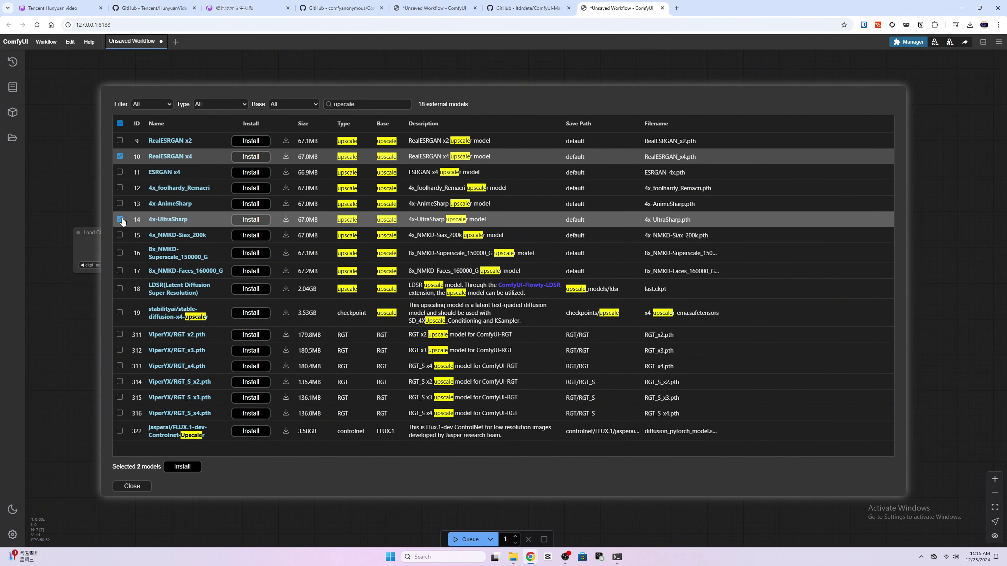
click(248, 220)
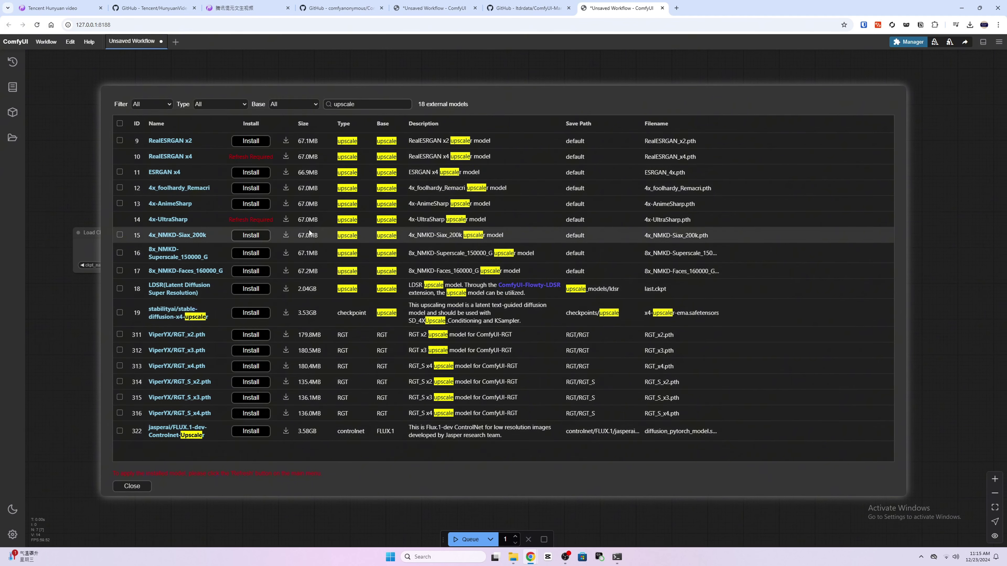
click(132, 486)
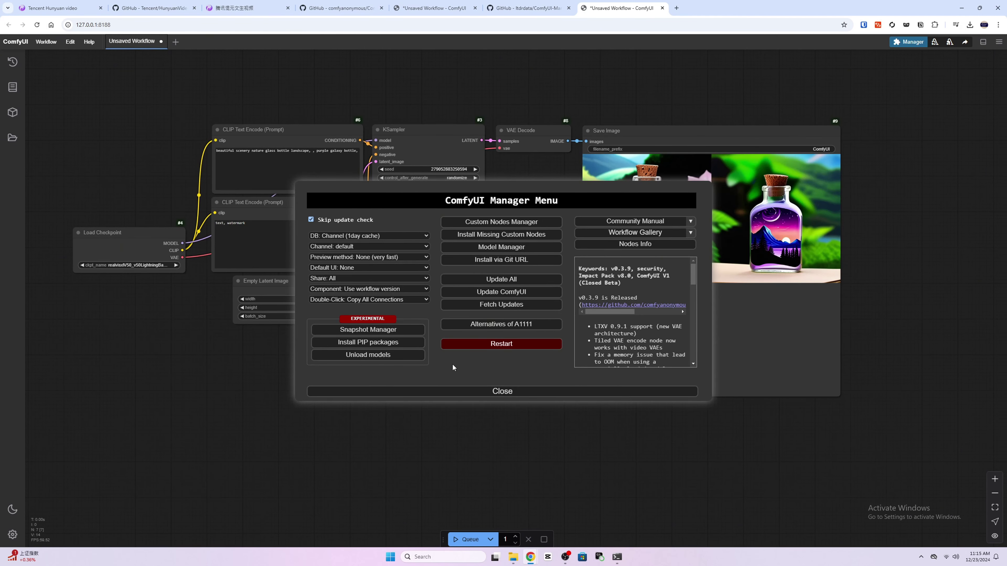
click(500, 391)
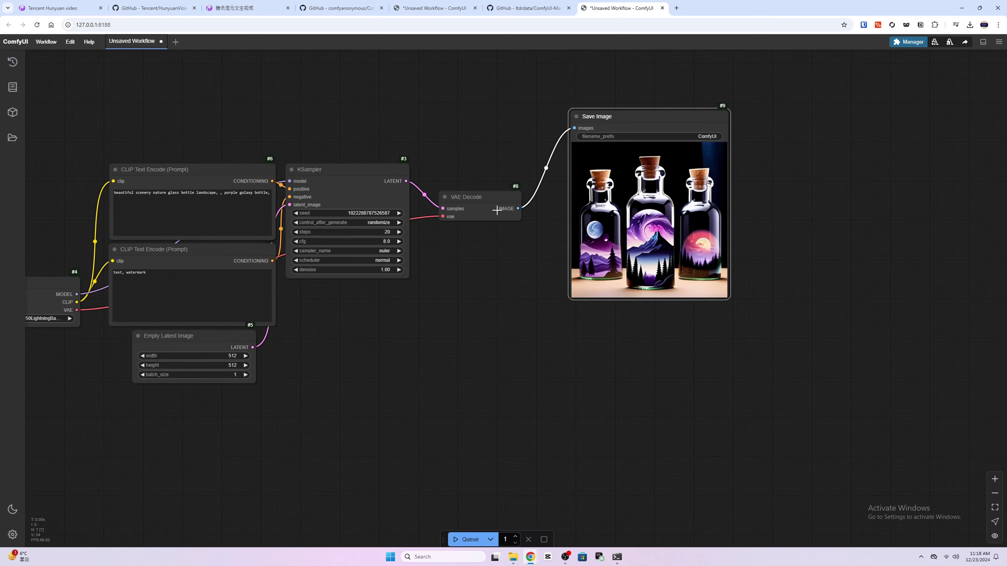
Step: Feed the VAE Decode image into an Upscale Image (using Model) node, with a Load Upscale Model node set to RealESRGAN_x4.pth
drag(519, 209, 431, 336)
text(upsc)
key(Down)
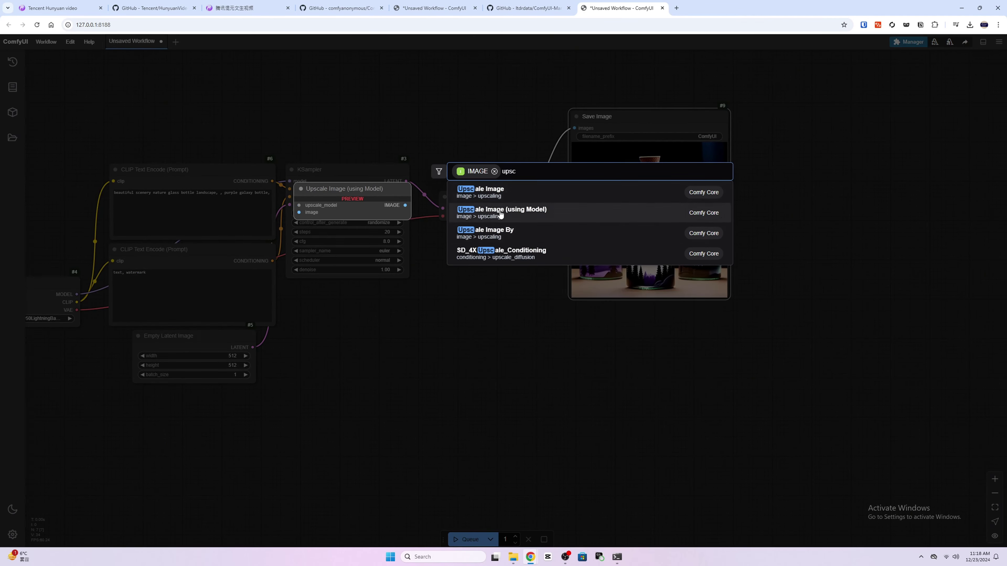
key(Return)
drag(480, 316, 549, 382)
drag(479, 397, 393, 326)
click(434, 346)
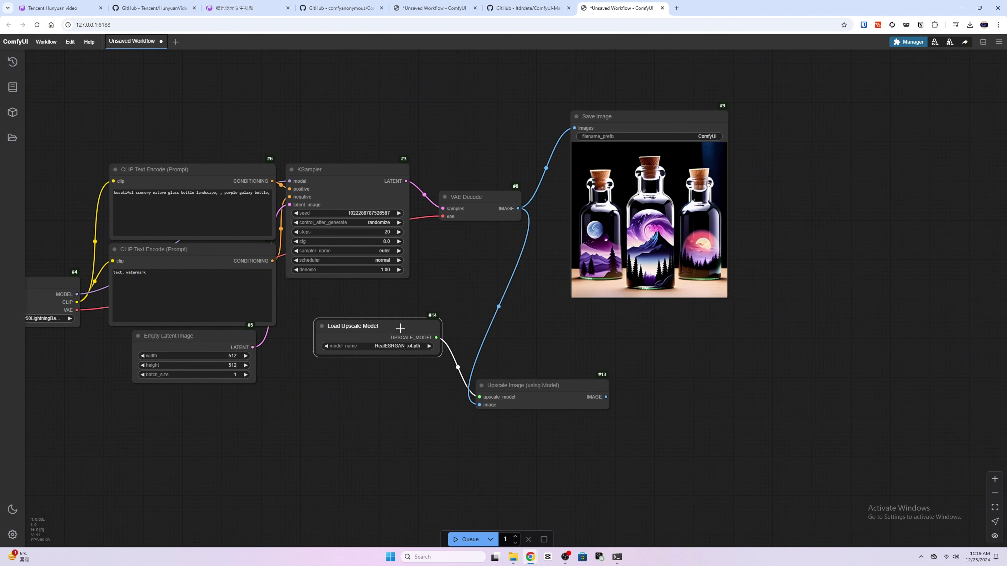
Step: Attach a Preview Image node beside Save Image to the upscaled image output and queue the workflow
drag(606, 396, 766, 111)
click(765, 358)
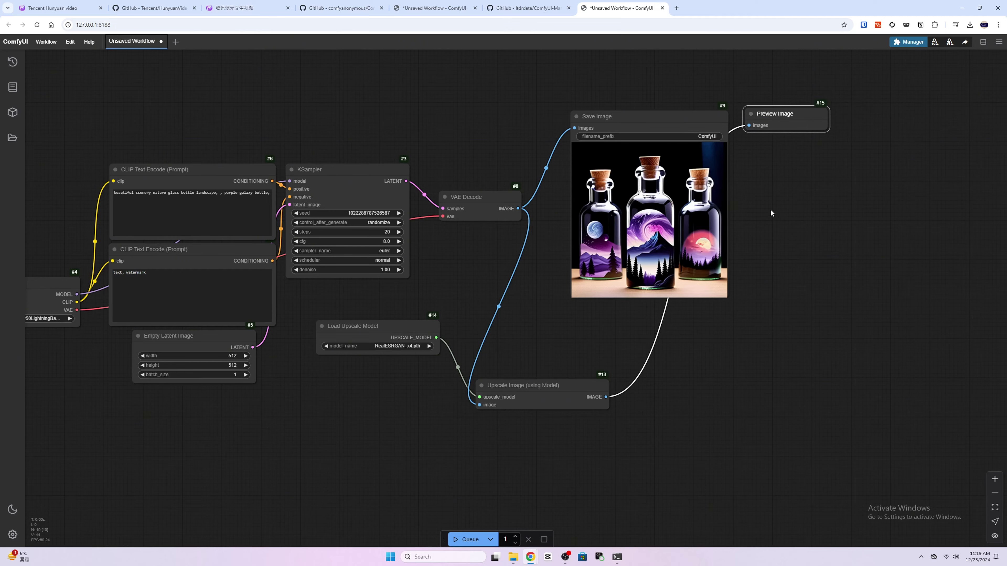
scroll(758, 309, up, 5)
scroll(756, 305, up, 2)
drag(756, 305, 692, 302)
key(ctrl+Return)
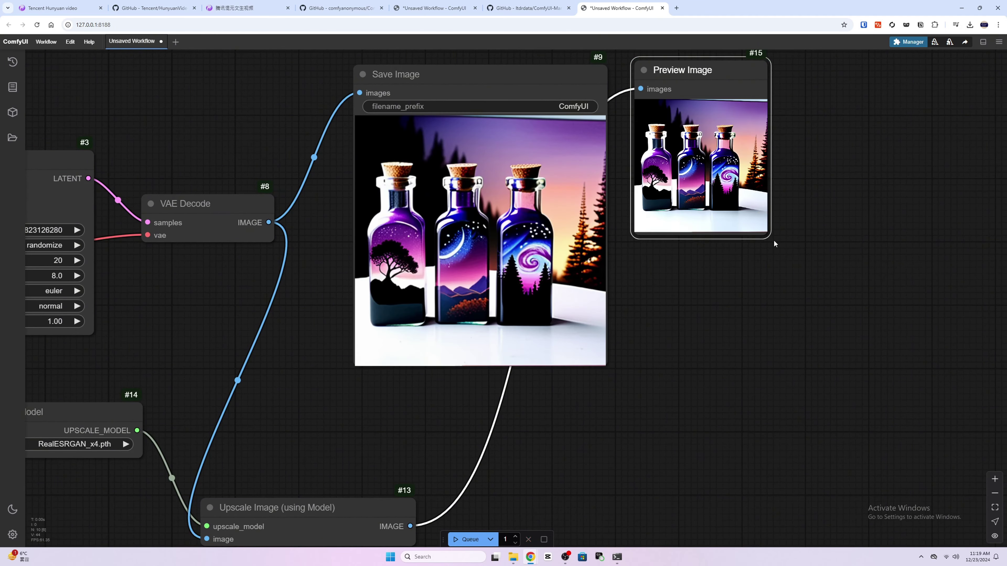
Step: Enlarge the Save Image and Preview Image nodes side by side and queue two more generations to compare them
drag(765, 234, 986, 381)
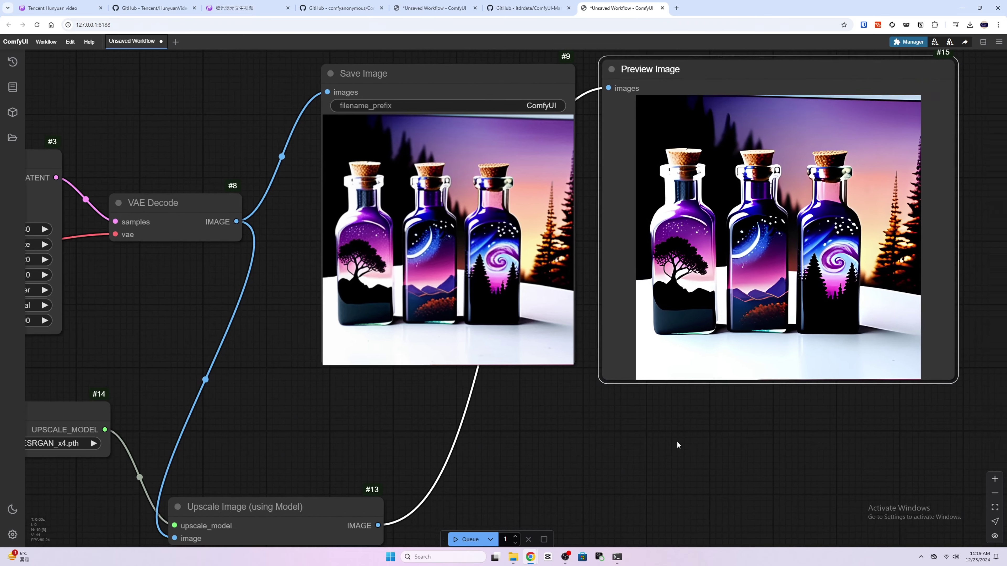
drag(748, 68, 619, 102)
drag(619, 67, 621, 52)
drag(411, 323, 405, 312)
drag(474, 391, 587, 493)
drag(667, 85, 757, 104)
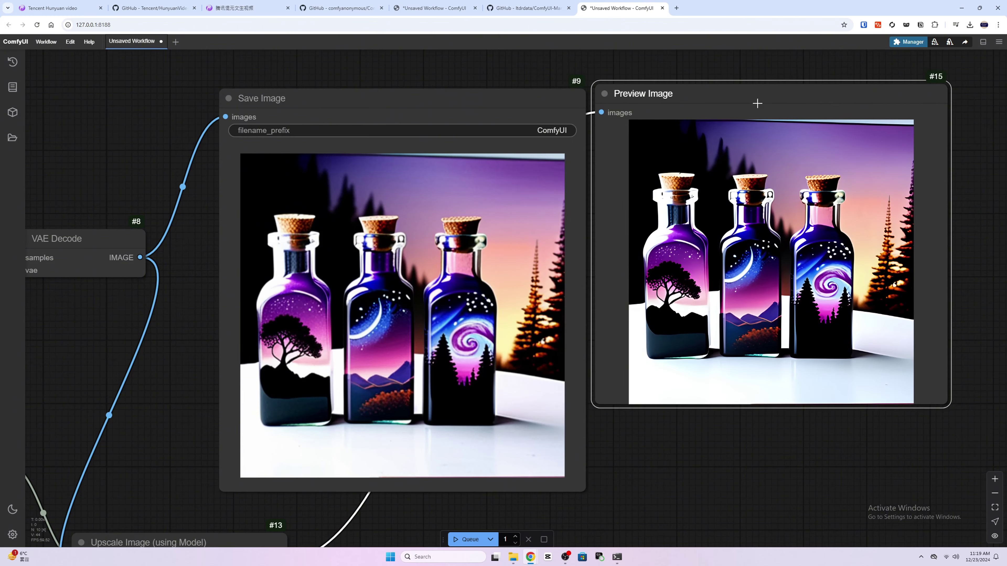
drag(944, 403, 979, 489)
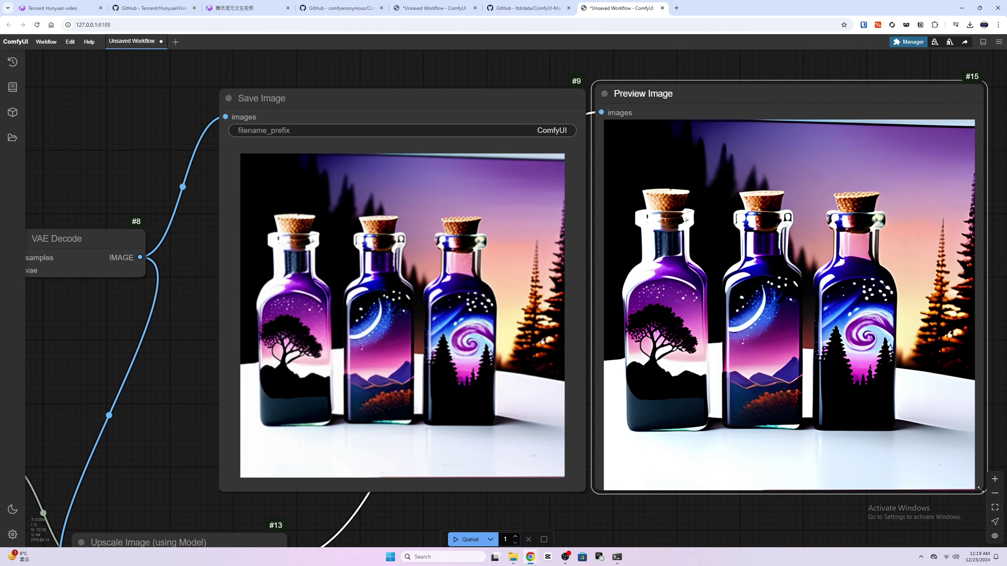
key(ctrl+Return)
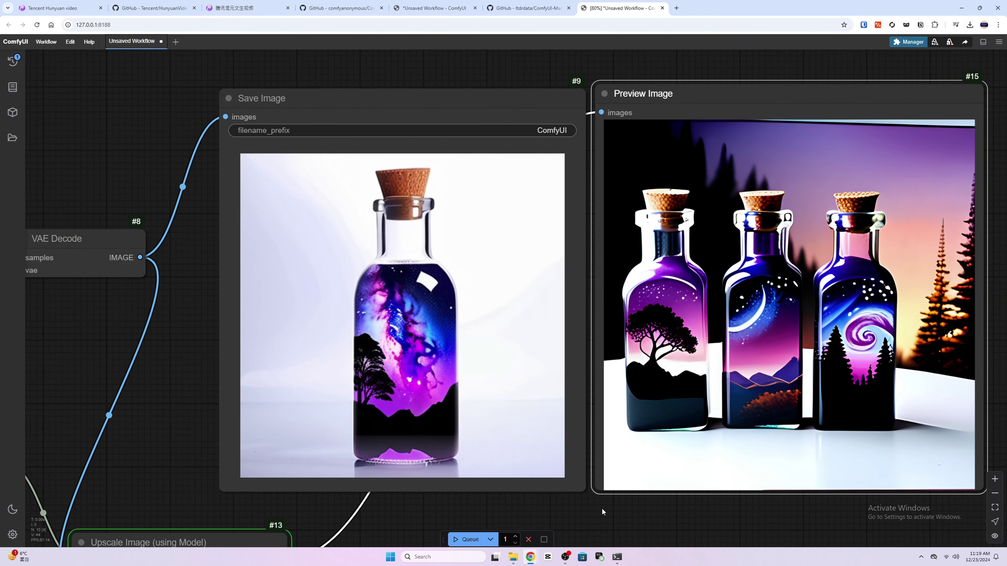
key(ctrl+Return)
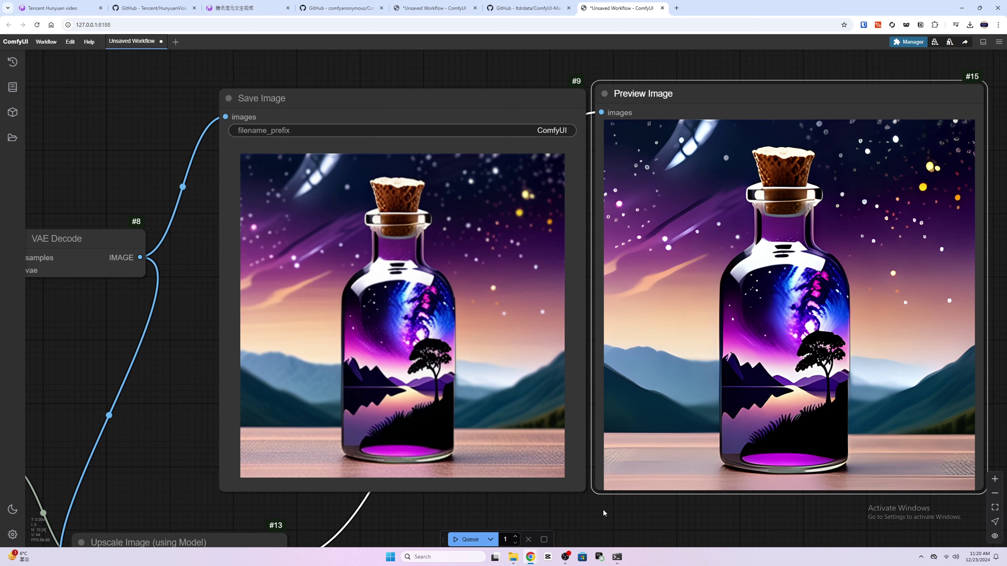
scroll(409, 479, down, 5)
drag(409, 478, 650, 412)
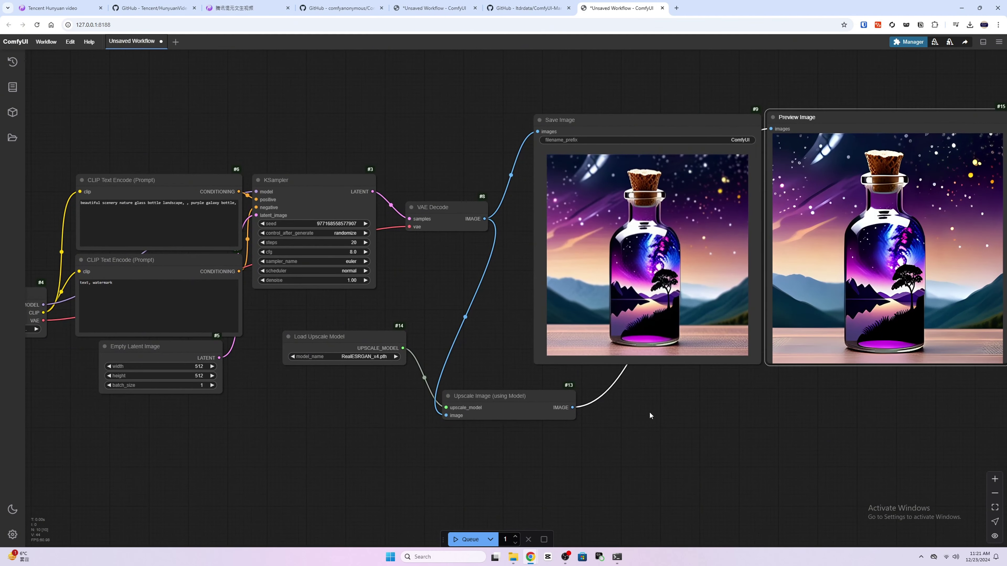
click(466, 317)
click(476, 327)
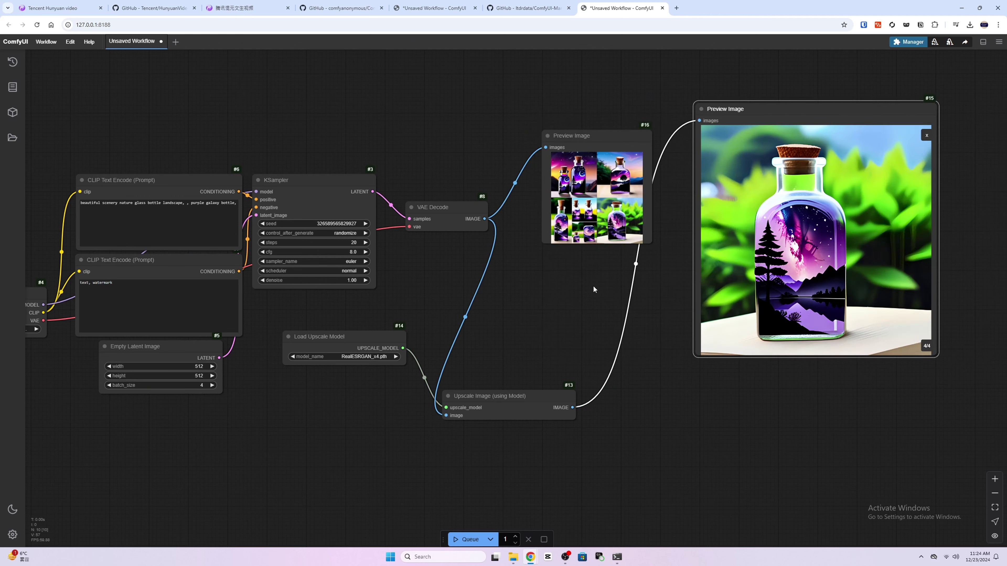
Step: Open the custom node list in ComfyUI Manager and search for "preview" across all nodes
click(907, 42)
click(502, 235)
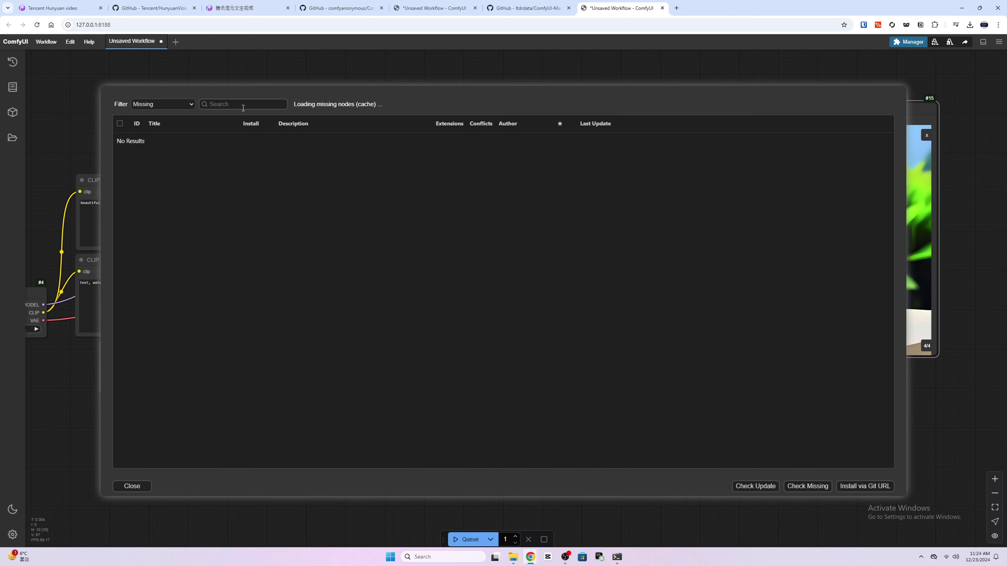
click(240, 105)
text(preview)
click(162, 104)
click(145, 116)
click(256, 104)
Step: Search the custom nodes for "choose" instead and sort the list by stars
key(BackSpace)
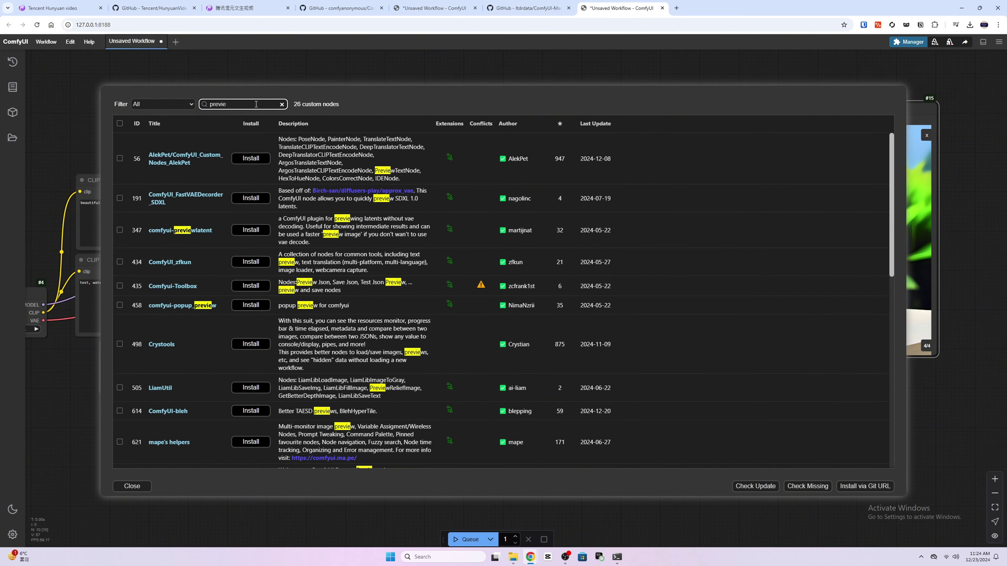
key(BackSpace)
key(BackSpace)
key(BackSpace)
key(BackSpace)
key(BackSpace)
key(BackSpace)
text(choos)
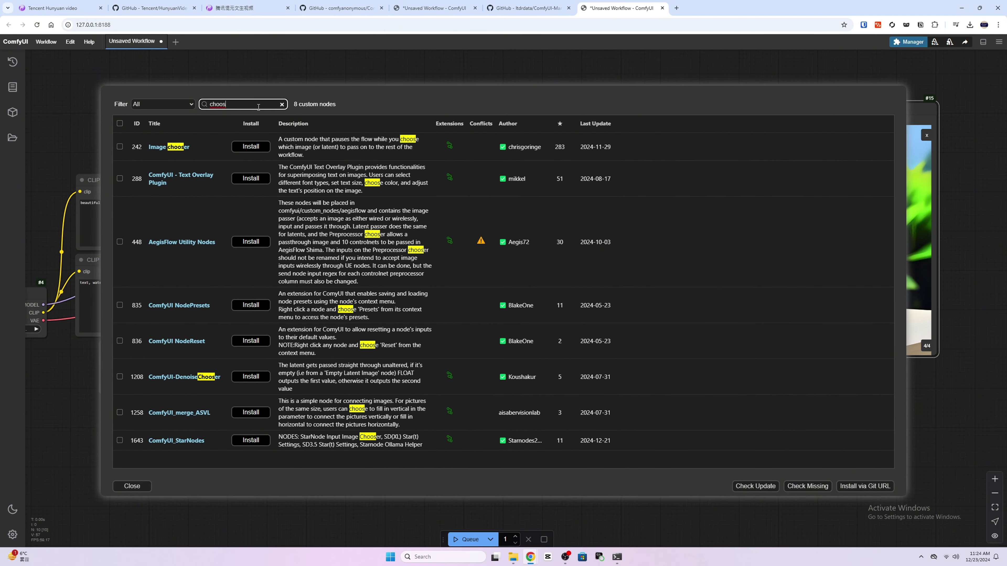
text(e)
click(559, 123)
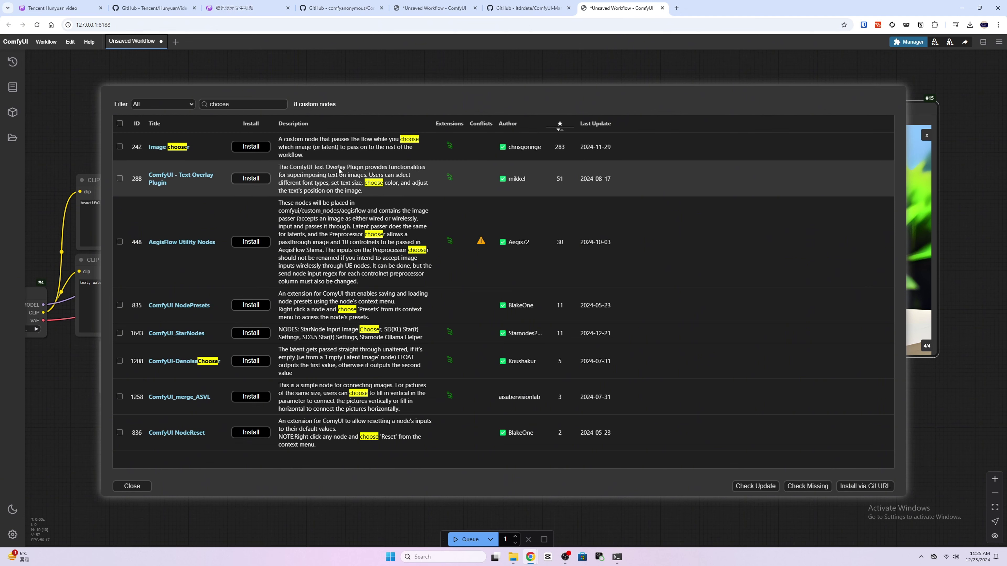
Step: Install the Image chooser custom node and restart ComfyUI
click(251, 146)
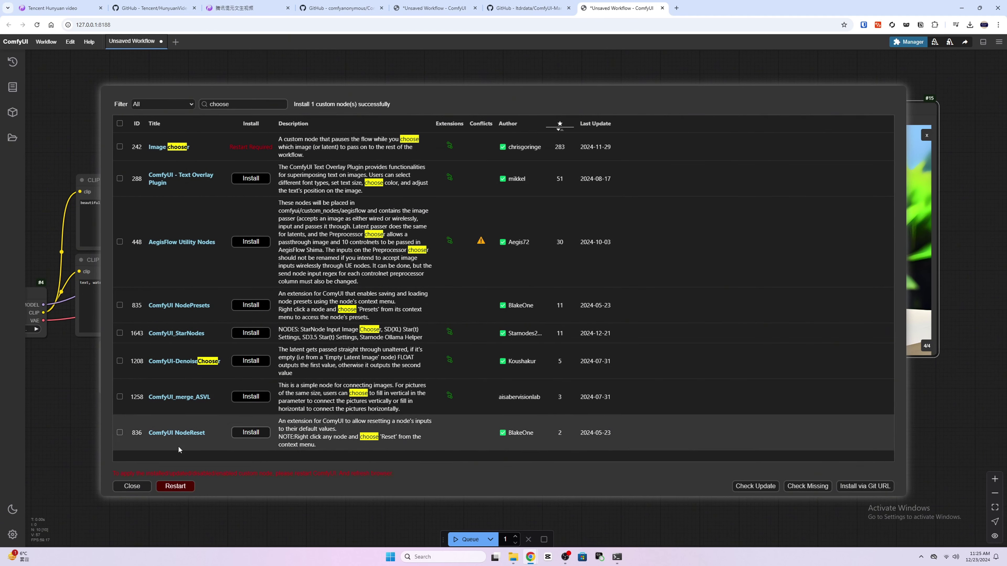
click(170, 487)
key(Return)
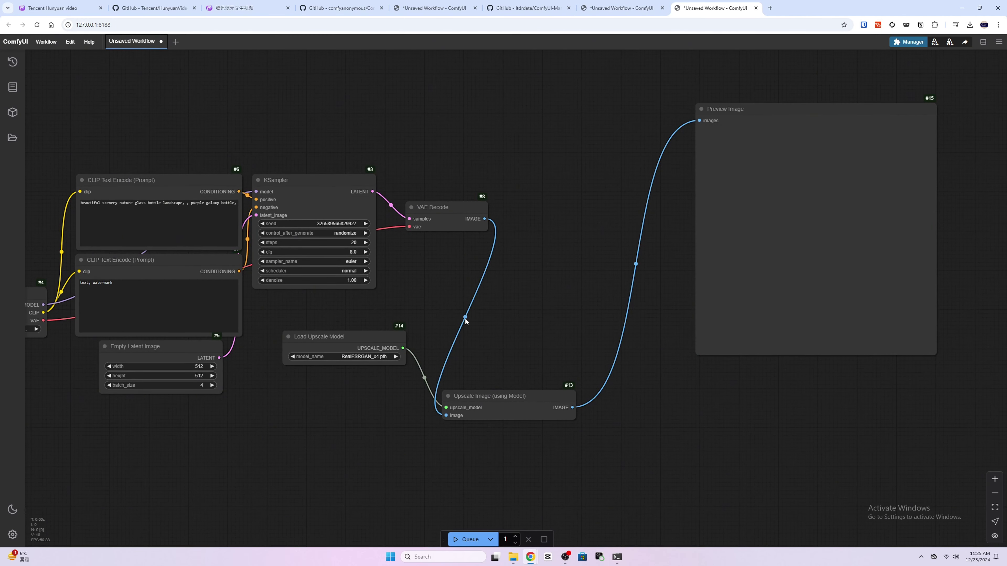
Step: Insert a Preview Chooser node between the VAE Decode image output and the Upscale Image (using Model) image input
drag(446, 416, 525, 177)
click(543, 186)
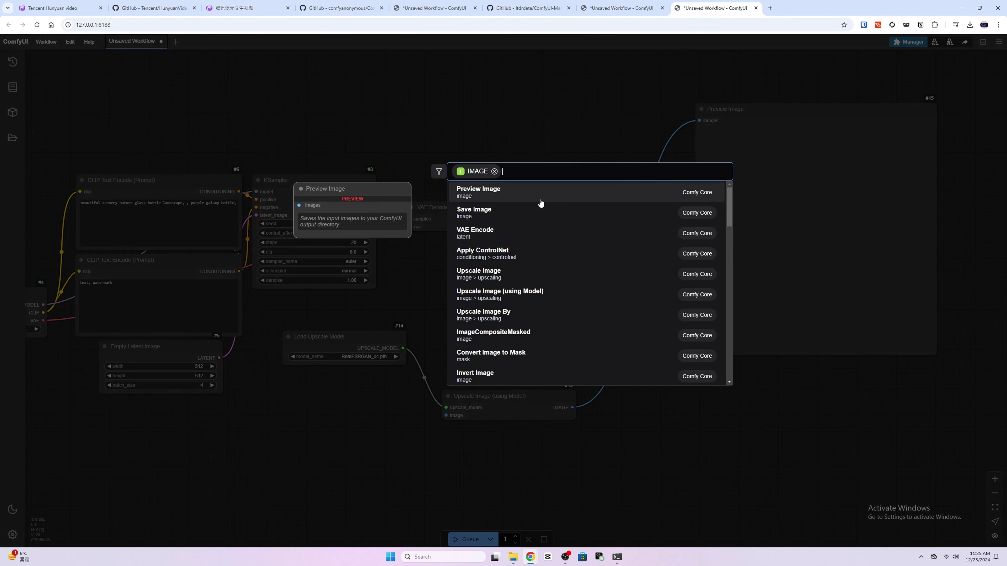
text(chooser)
key(Return)
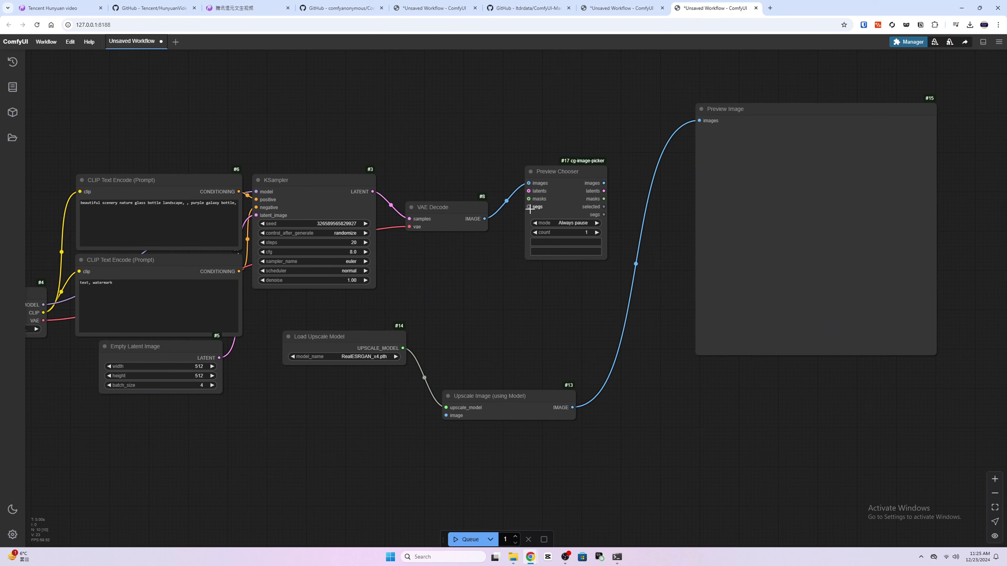
drag(562, 172, 446, 415)
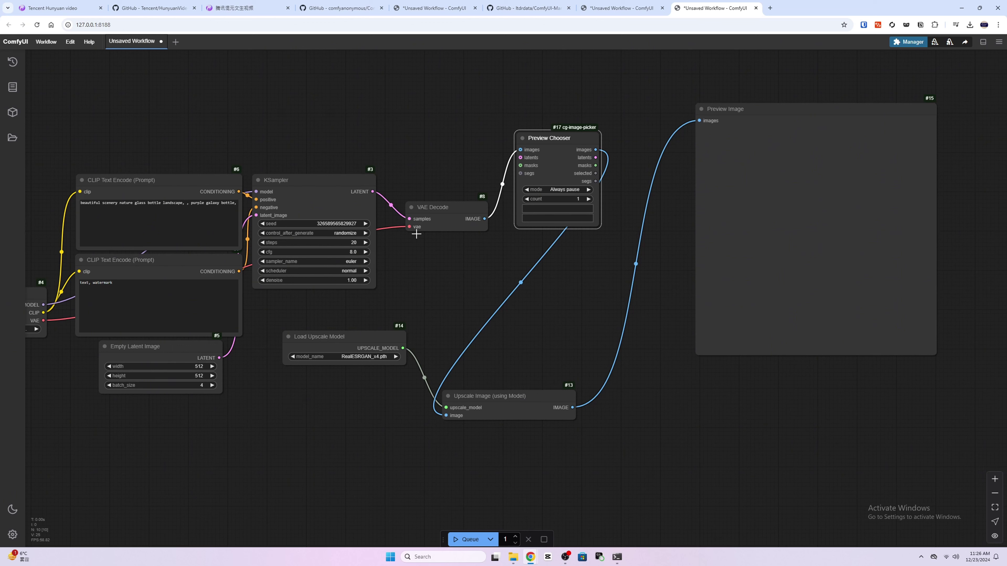
Step: Run the workflow, move the Preview Chooser node upward, and pass its upper-right image on to the upscaler
click(466, 541)
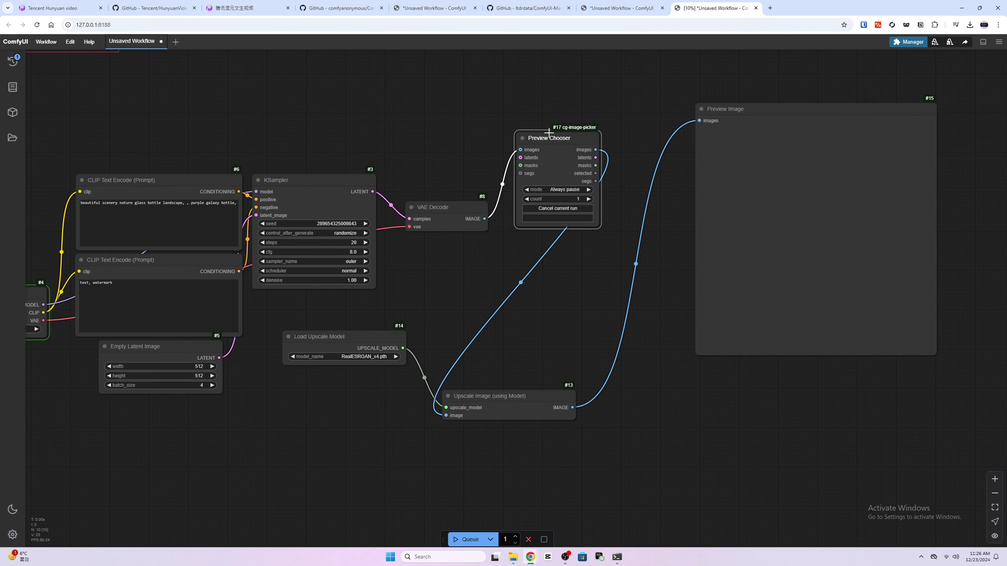
drag(549, 132, 556, 89)
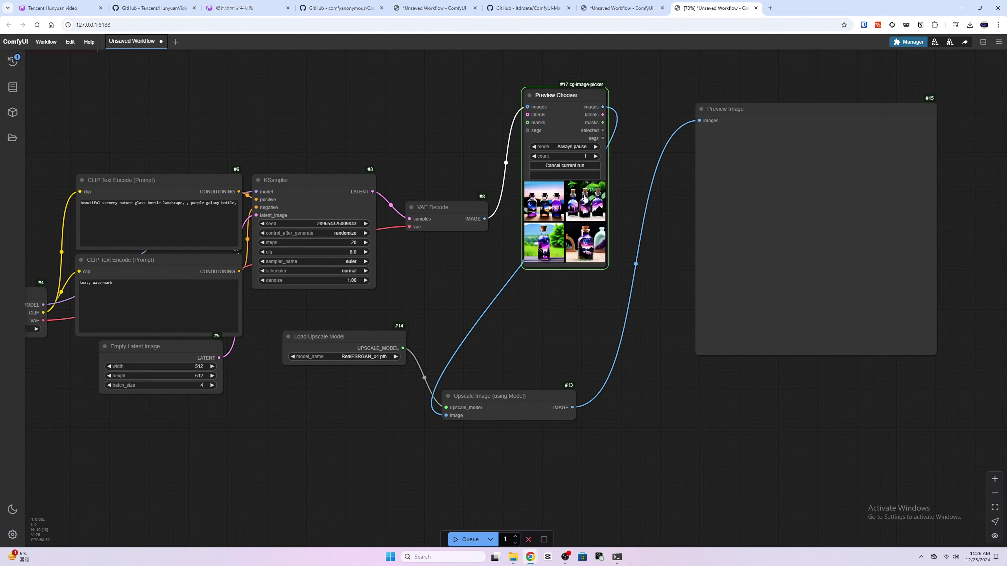
click(584, 206)
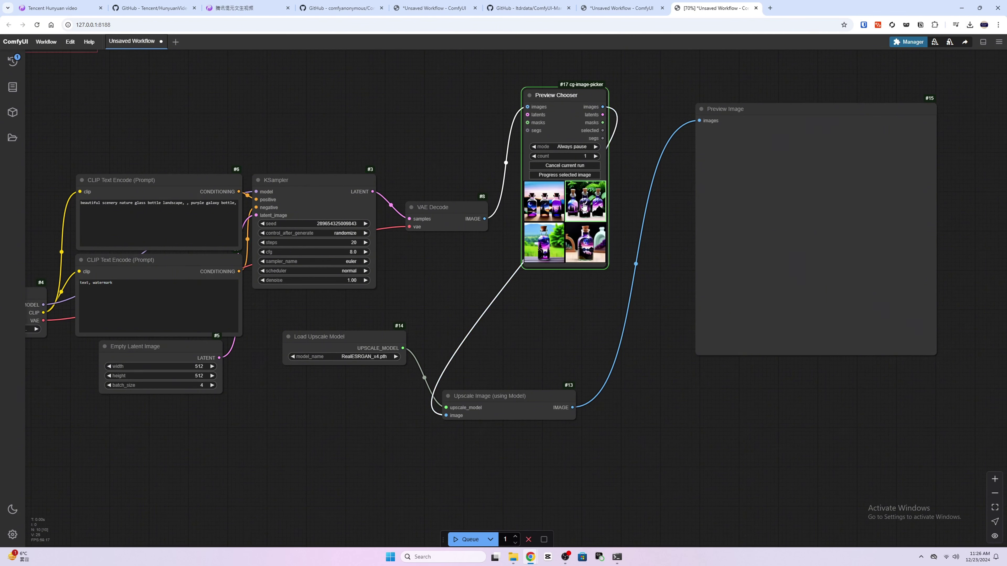
click(565, 175)
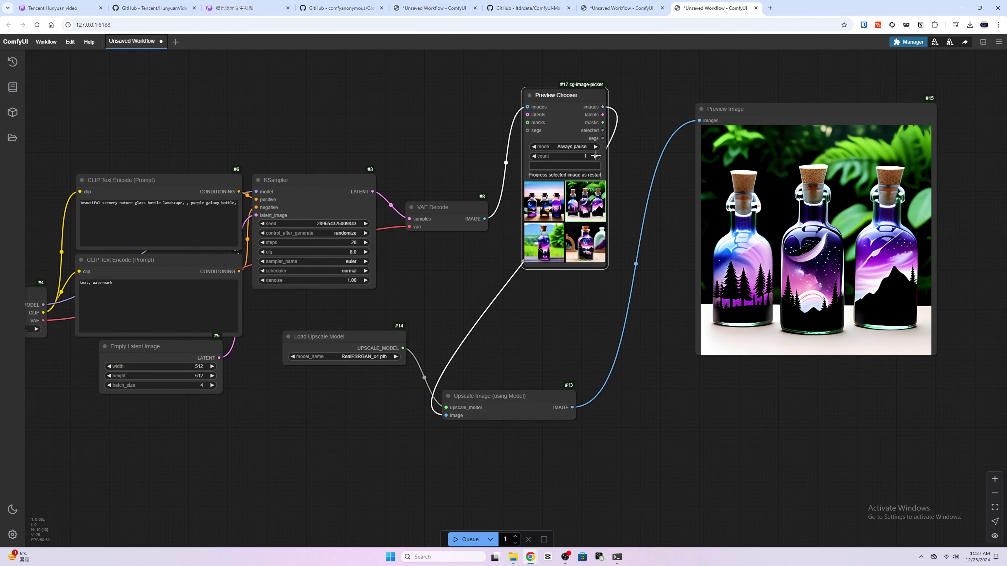
Step: Raise the Preview Chooser's count and progress the lower-left image as a restart
click(595, 155)
click(544, 243)
click(564, 175)
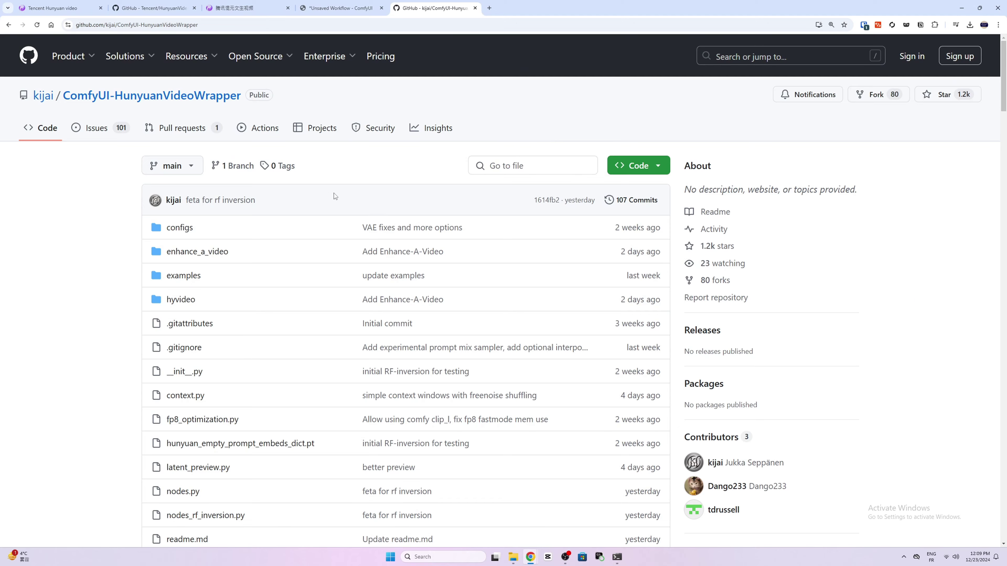
Step: Read the section on official scaled fp8 weights in the ComfyUI-HunyuanVideoWrapper README on GitHub
scroll(335, 198, down, 10)
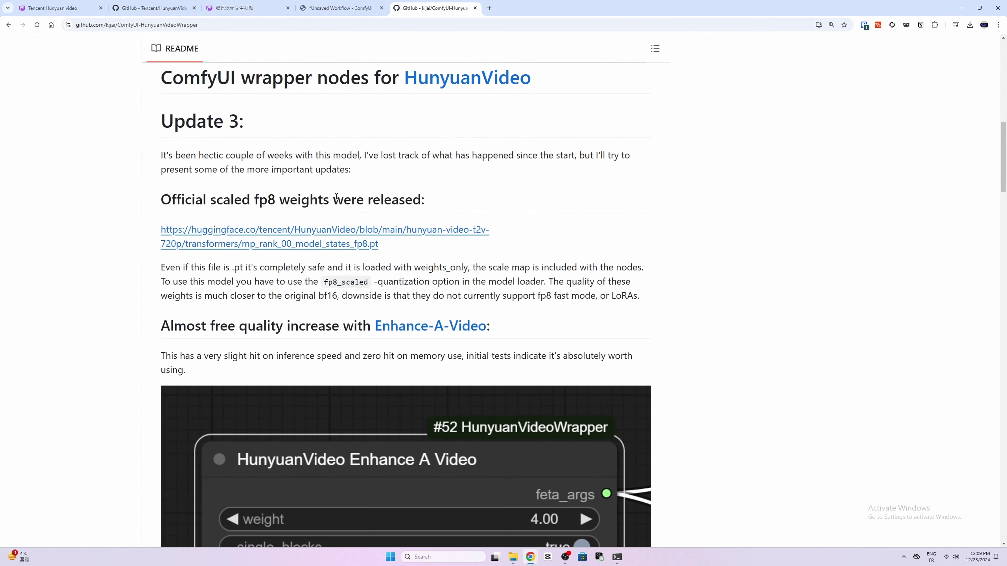
scroll(336, 197, down, 1)
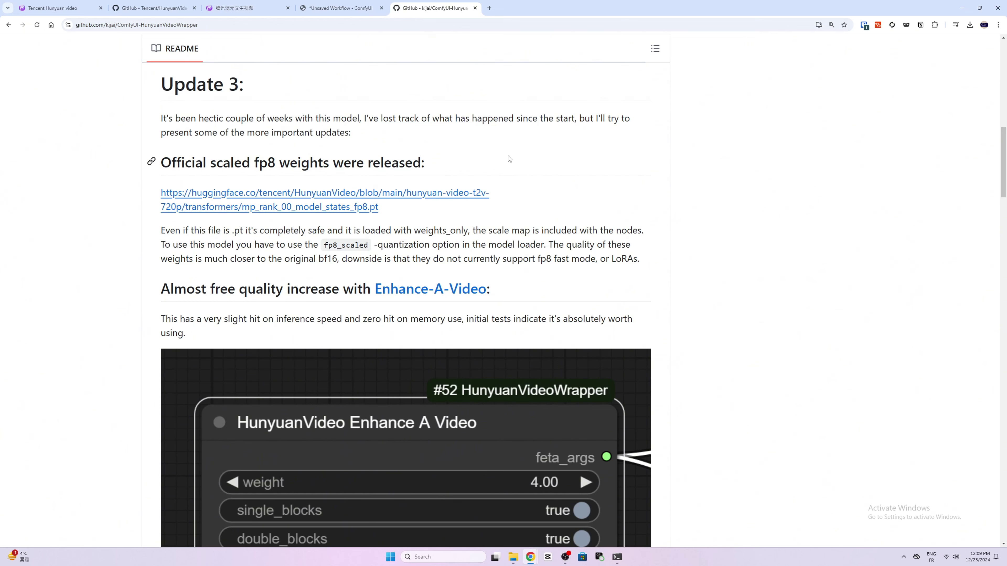
drag(277, 164, 209, 163)
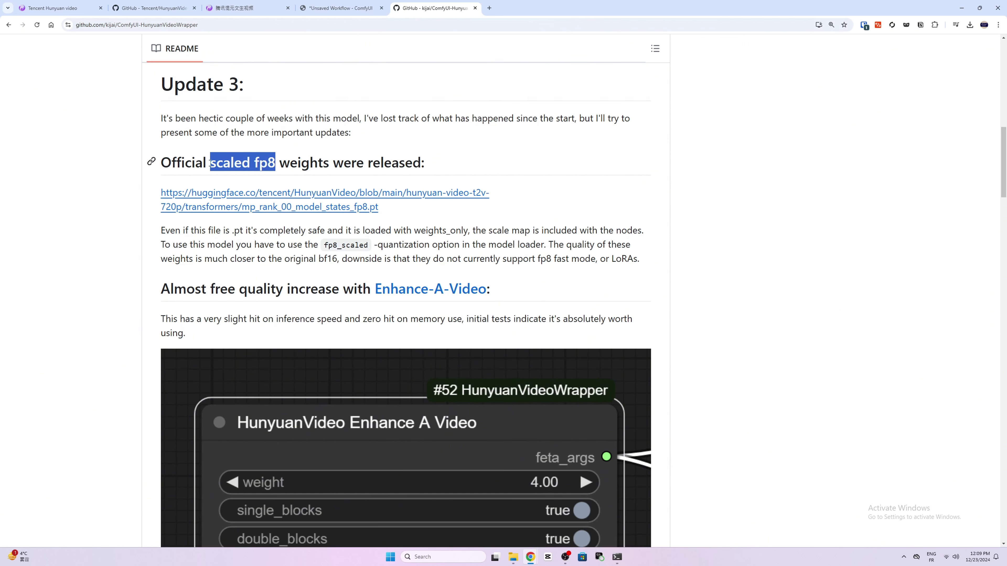
Step: Return to the ComfyUI page and update ComfyUI through ComfyUI Manager, then close the manager
click(217, 239)
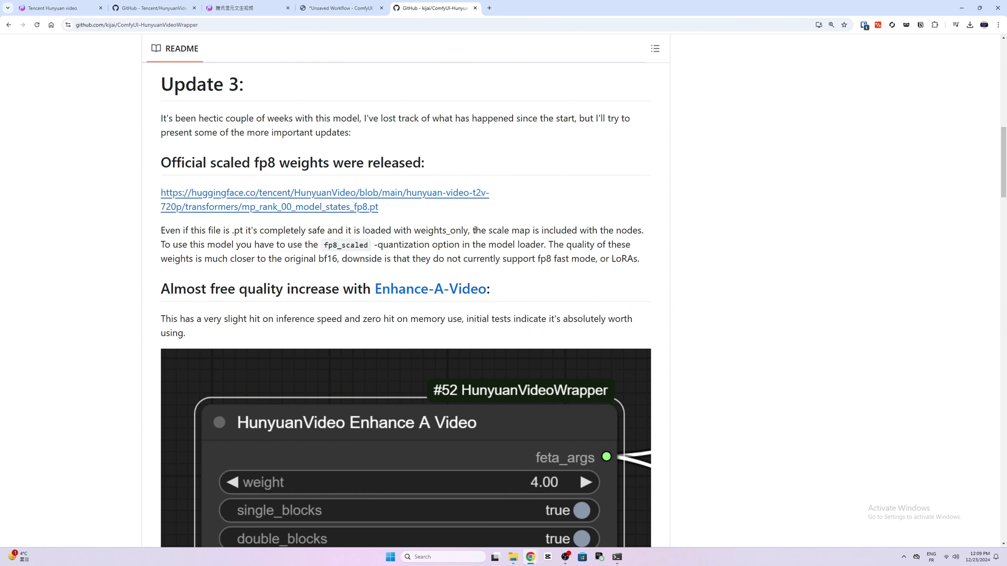
click(342, 6)
click(908, 42)
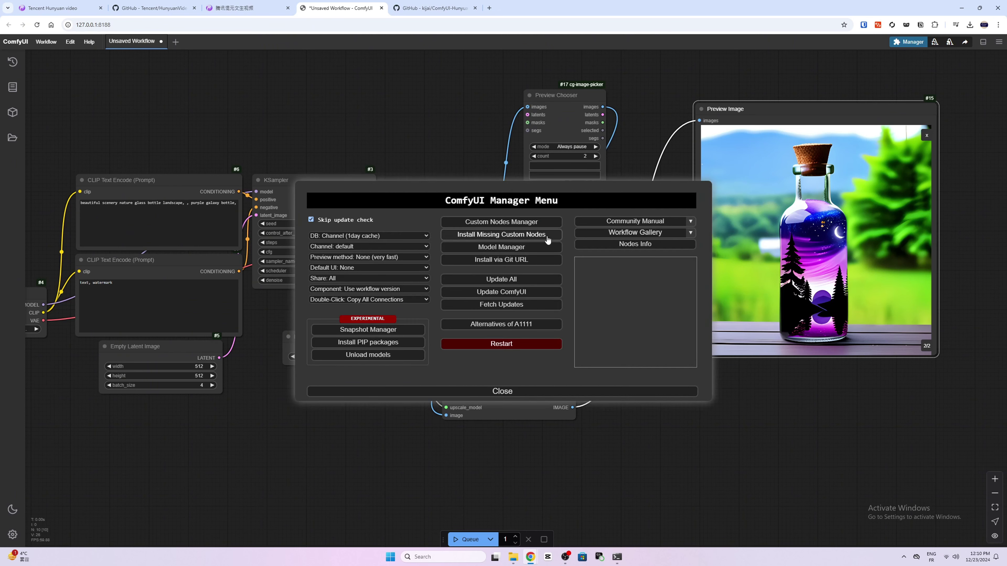
click(501, 292)
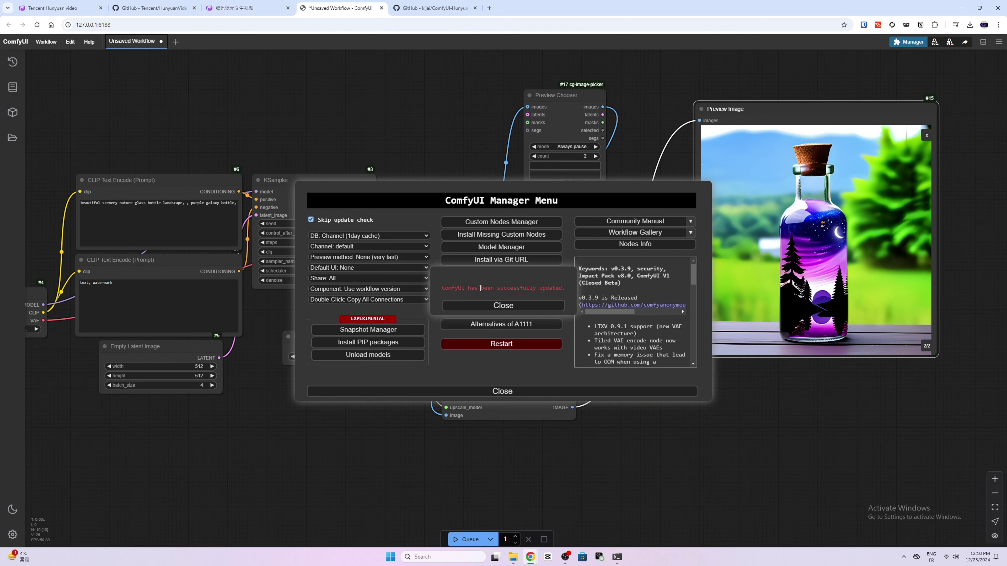
triple_click(500, 296)
click(500, 304)
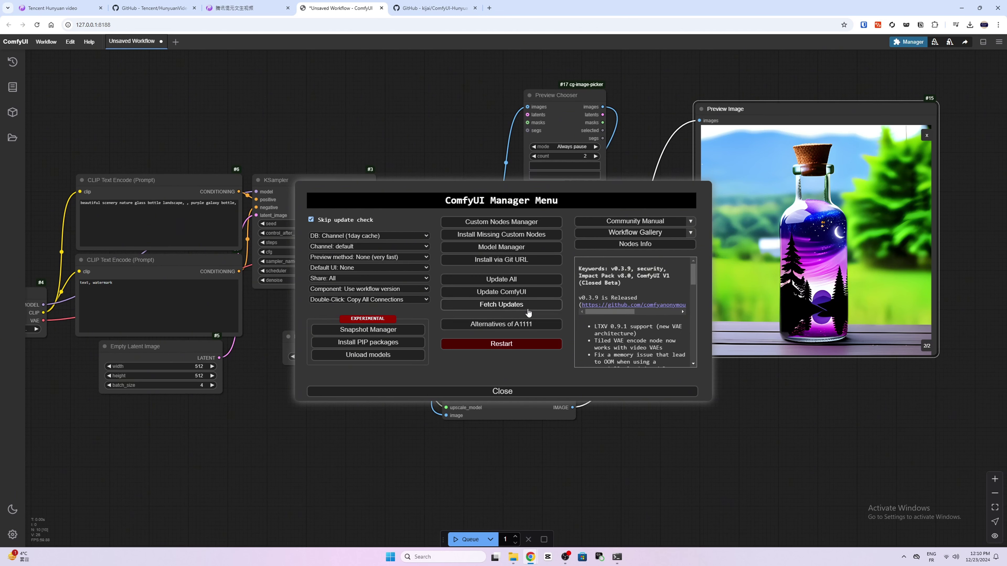
click(501, 391)
Step: Search the Custom Nodes Manager for "hunyuan" and install ComfyUI-HunyuanVideoWrapper
click(908, 41)
click(501, 222)
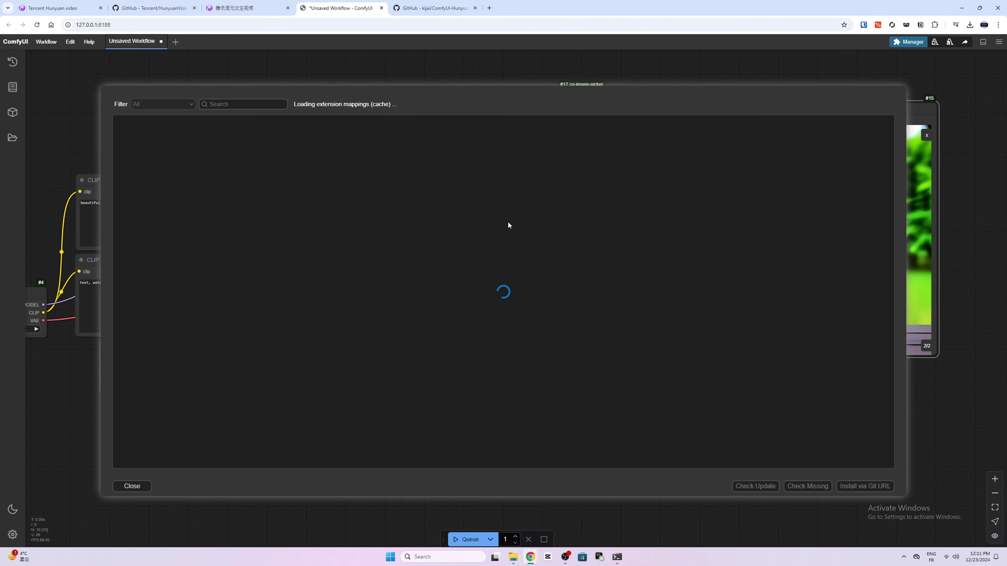
click(261, 108)
text(hu)
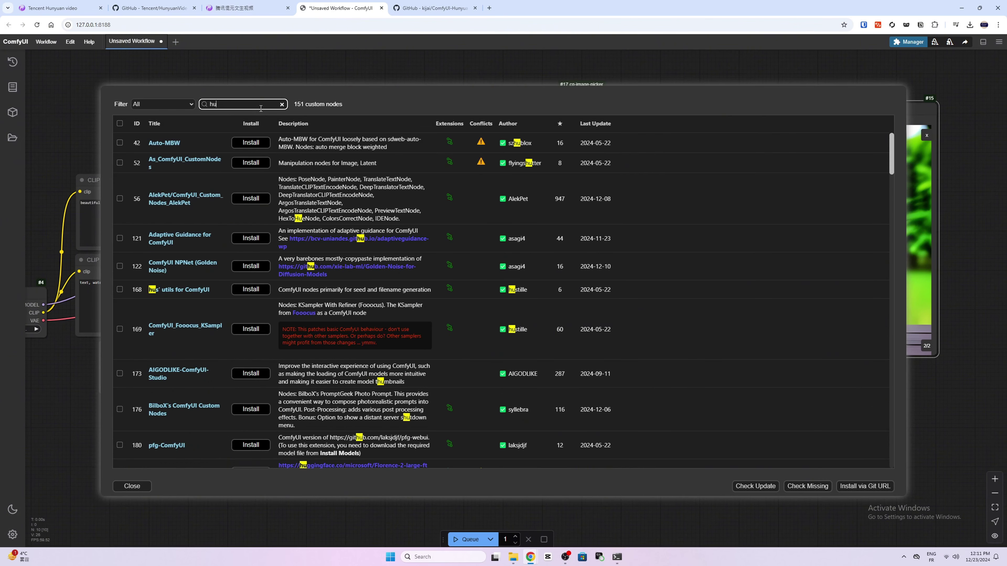
text(nyuan)
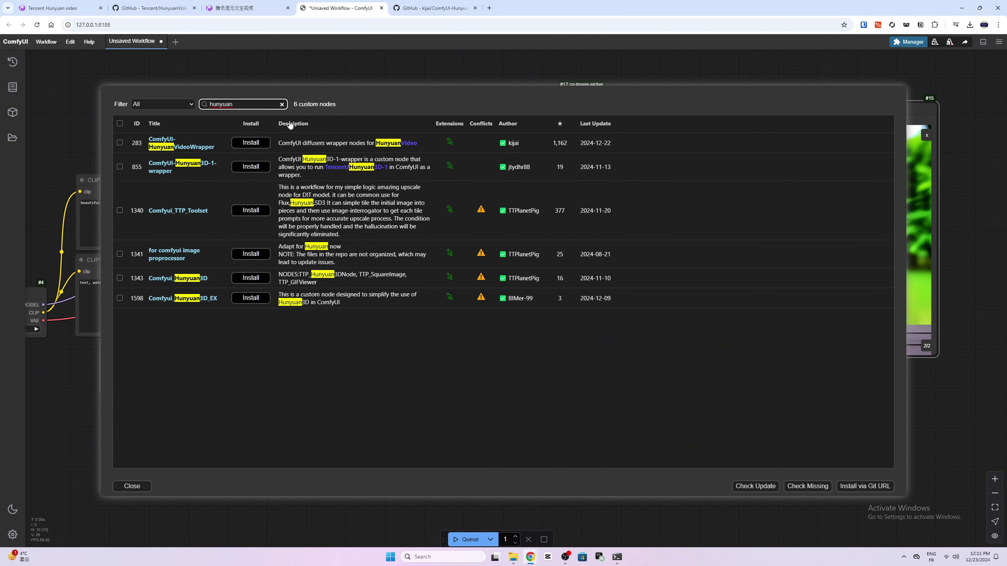
click(119, 143)
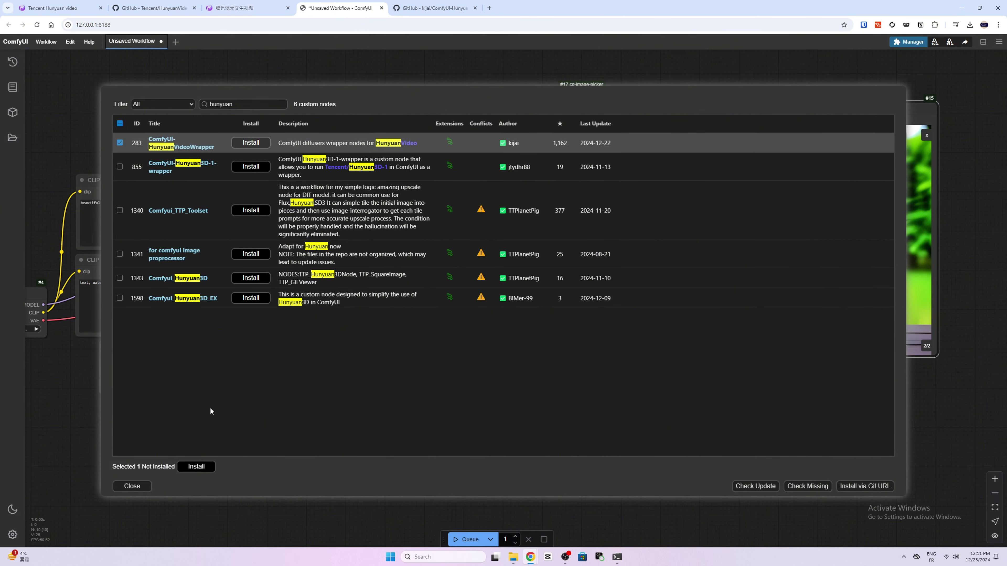
click(195, 468)
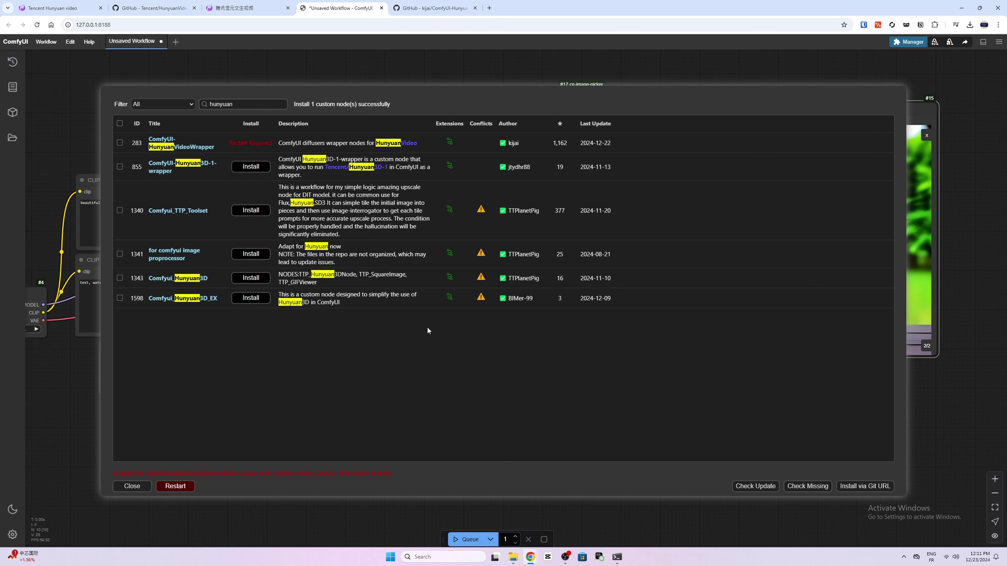
Step: Restart ComfyUI and check the startup and dependency installation in a widened console window
click(175, 486)
click(539, 74)
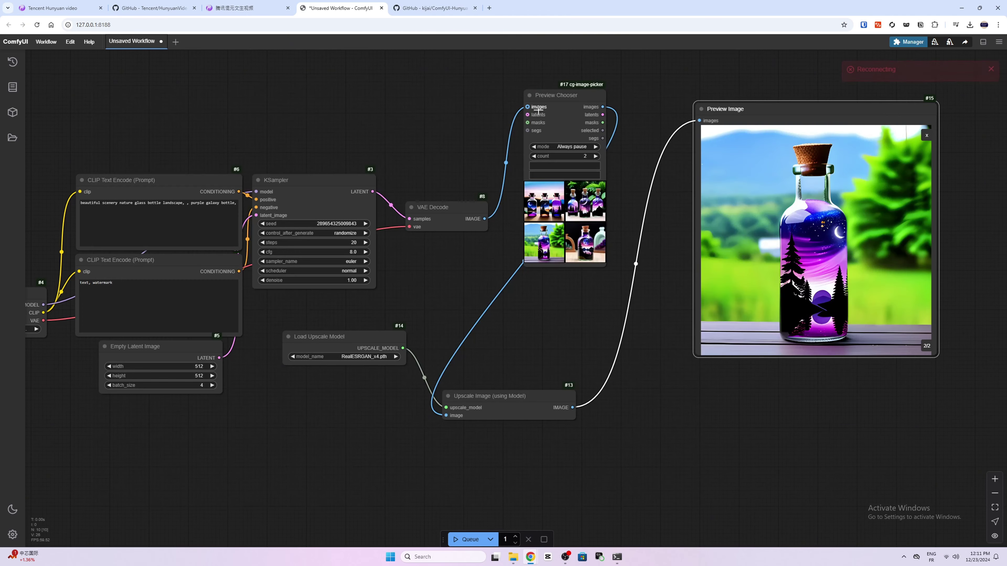
click(617, 556)
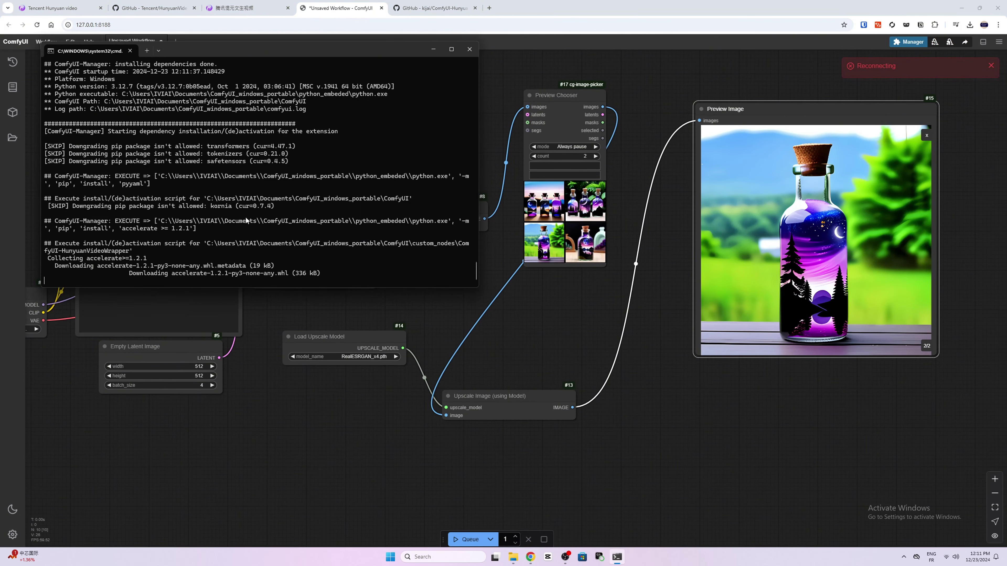
drag(477, 236, 662, 234)
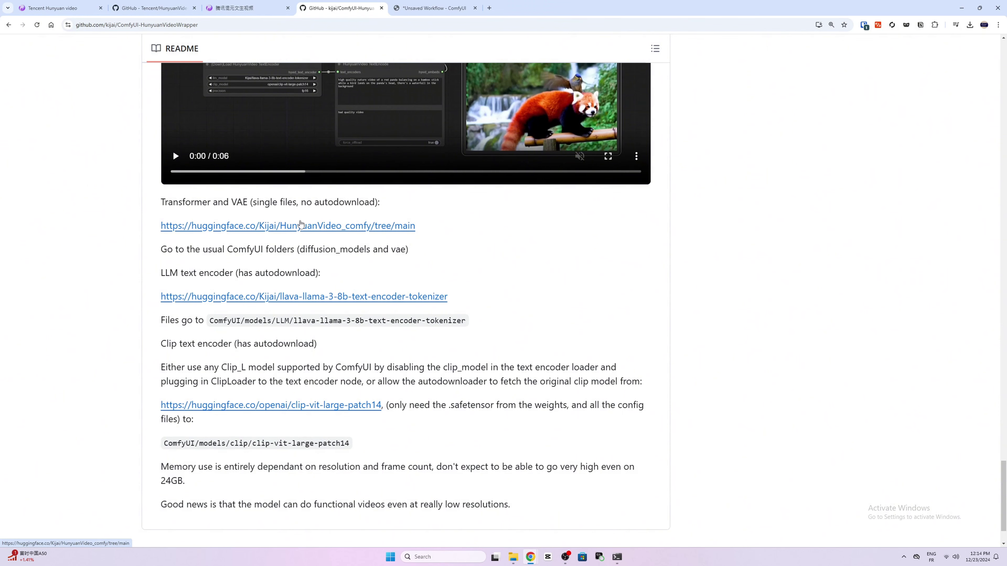
Step: Open the README's Transformer and VAE link to Kijai/HunyuanVideo_comfy and download hunyuan_video_720_cfgdistill_bf16.safetensors and hunyuan_video_vae_fp32.safetensors
drag(161, 202, 141, 214)
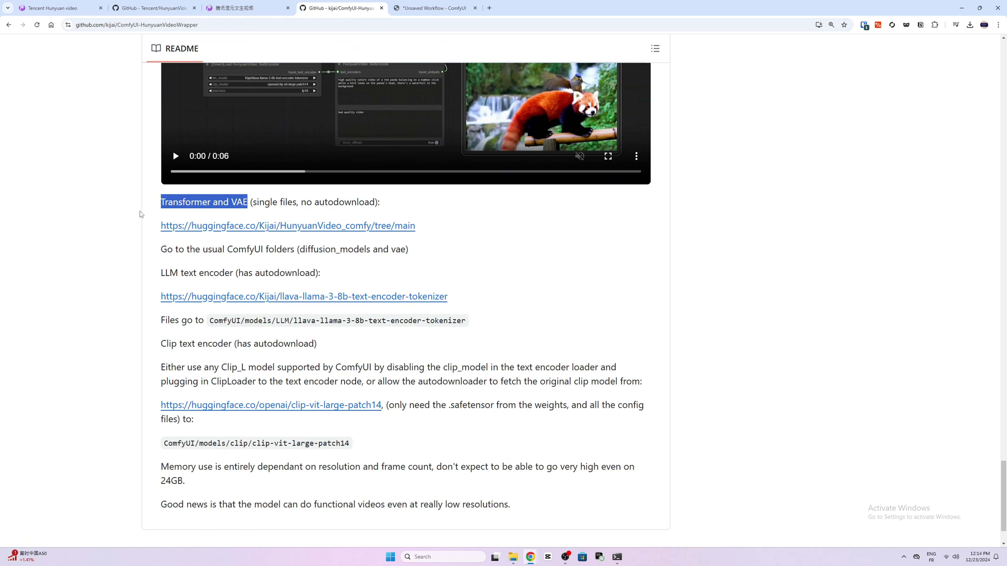
click(142, 214)
middle_click(300, 229)
click(418, 12)
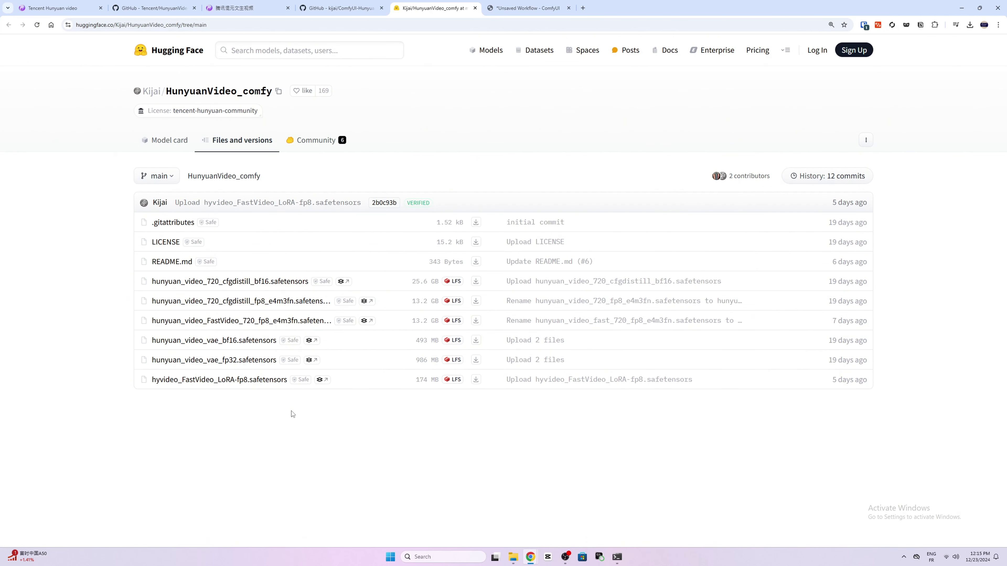
click(455, 312)
click(476, 360)
click(970, 26)
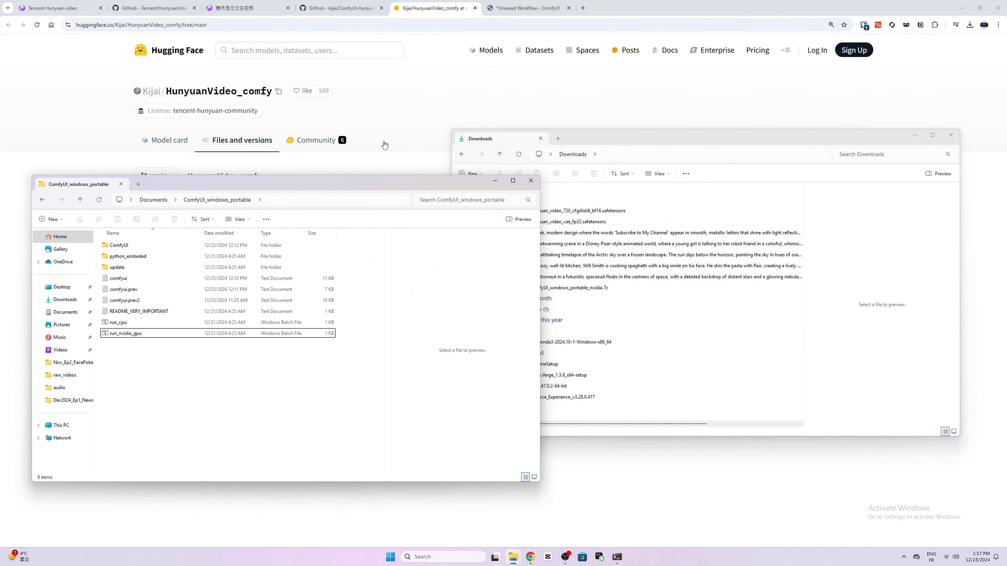
Step: Move hunyuan_video_720_cfgdistill_bf16.safetensors from Downloads into the portable install's ComfyUI/models/diffusion_models folder
drag(599, 138, 697, 132)
drag(221, 182, 225, 123)
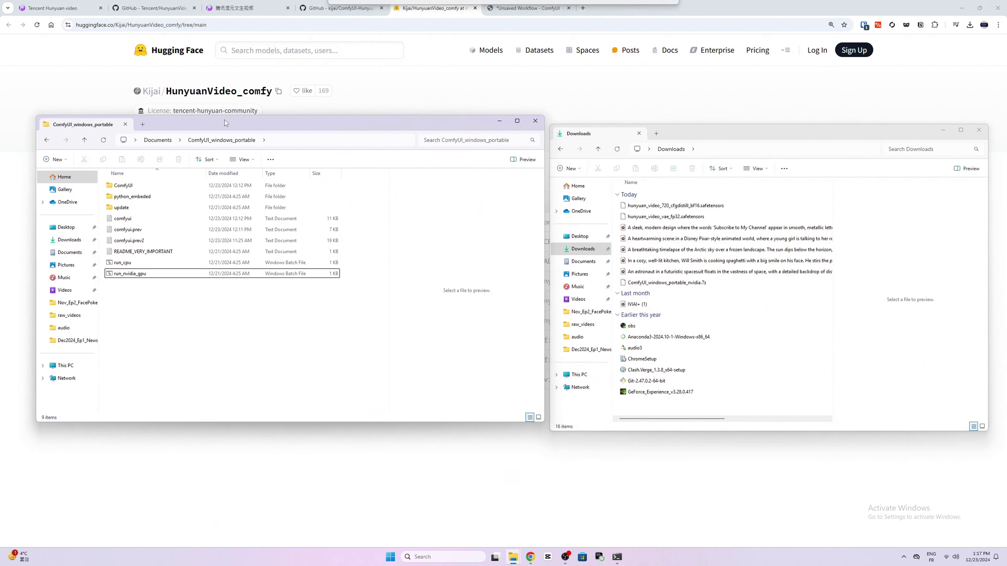
double_click(121, 185)
click(126, 307)
double_click(127, 307)
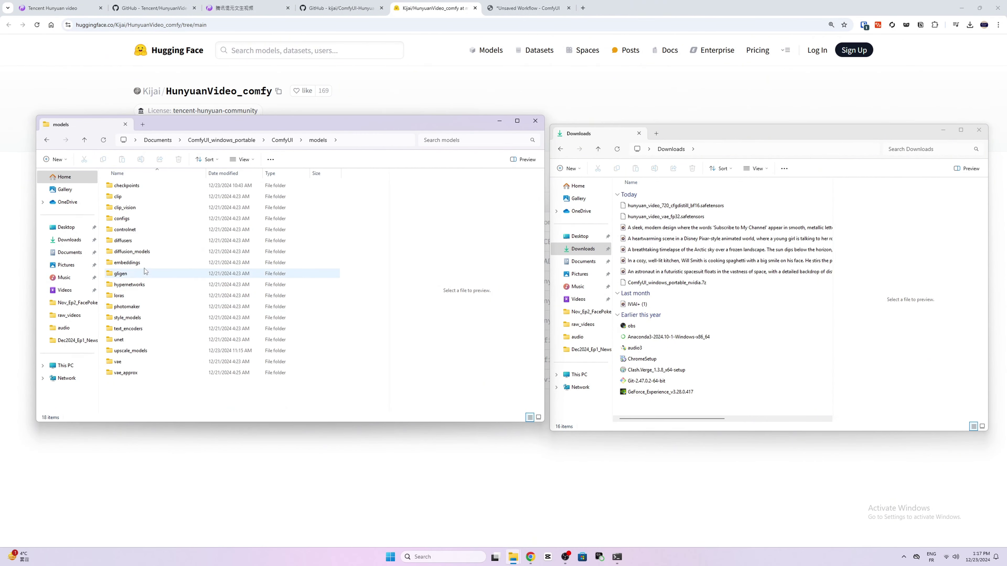
double_click(151, 253)
drag(714, 208, 294, 248)
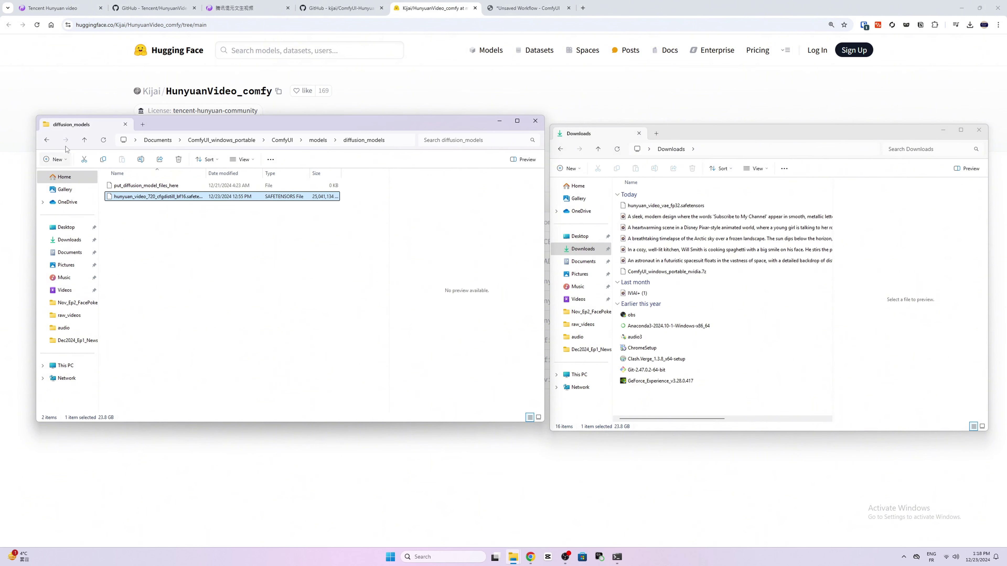
Step: Move hunyuan_video_vae_fp32.safetensors from Downloads into the ComfyUI/models/vae folder
click(84, 141)
click(674, 206)
key(ctrl+x)
double_click(117, 361)
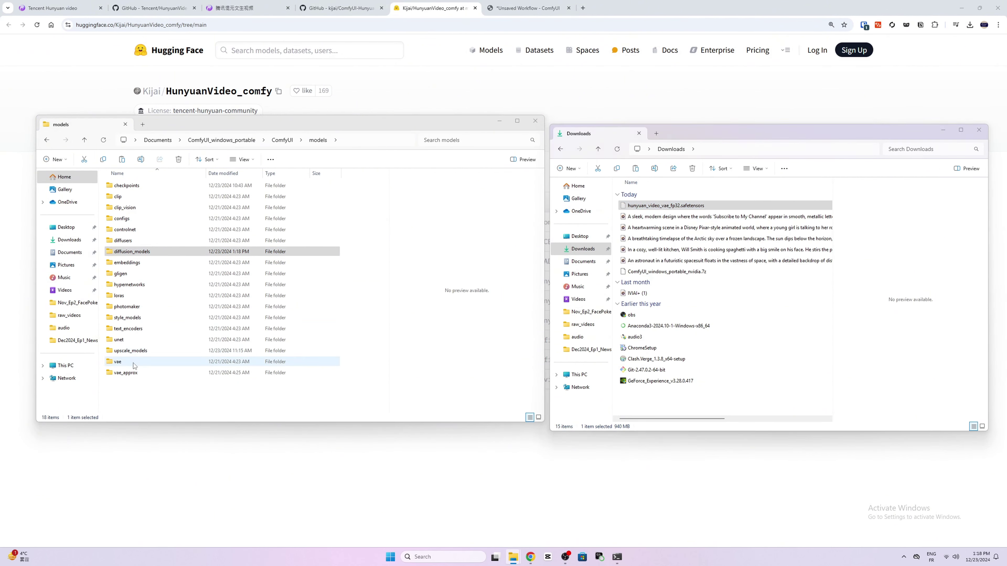
key(ctrl+v)
click(233, 234)
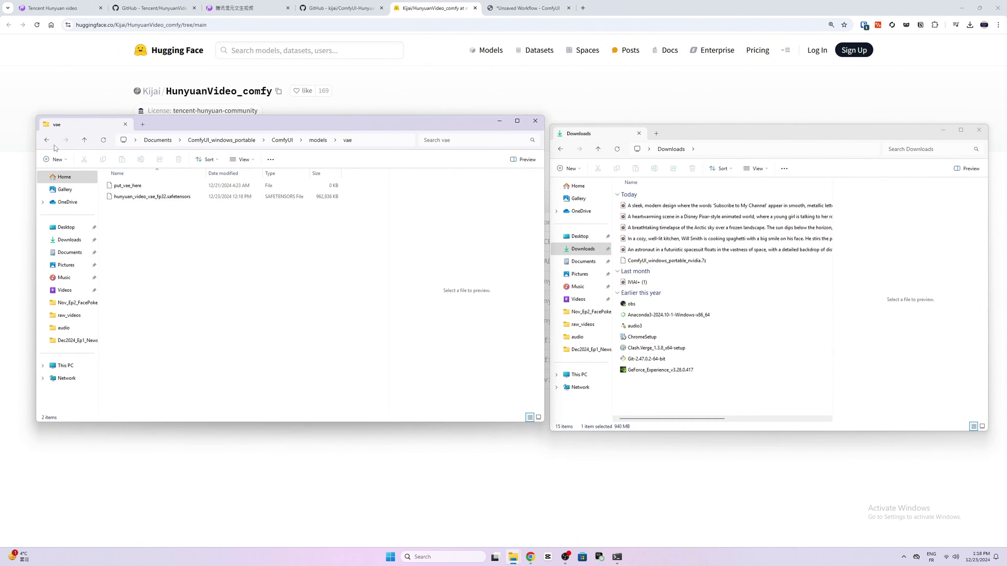
Step: Close the Downloads window and locate hyvideo_t2v_example_01 in ComfyUI/custom_nodes/ComfyUI-HunyuanVideoWrapper/examples
click(85, 140)
click(84, 141)
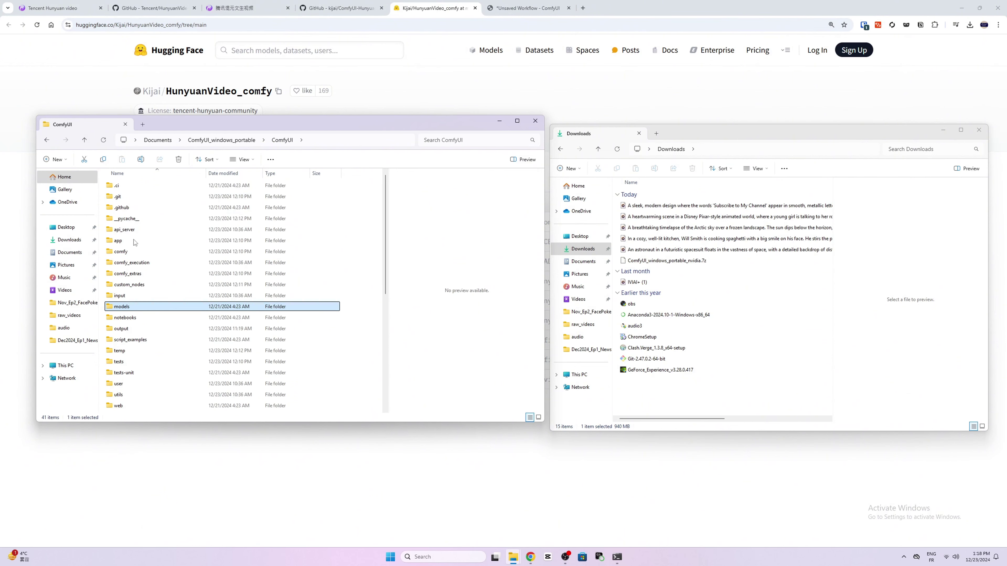
click(977, 130)
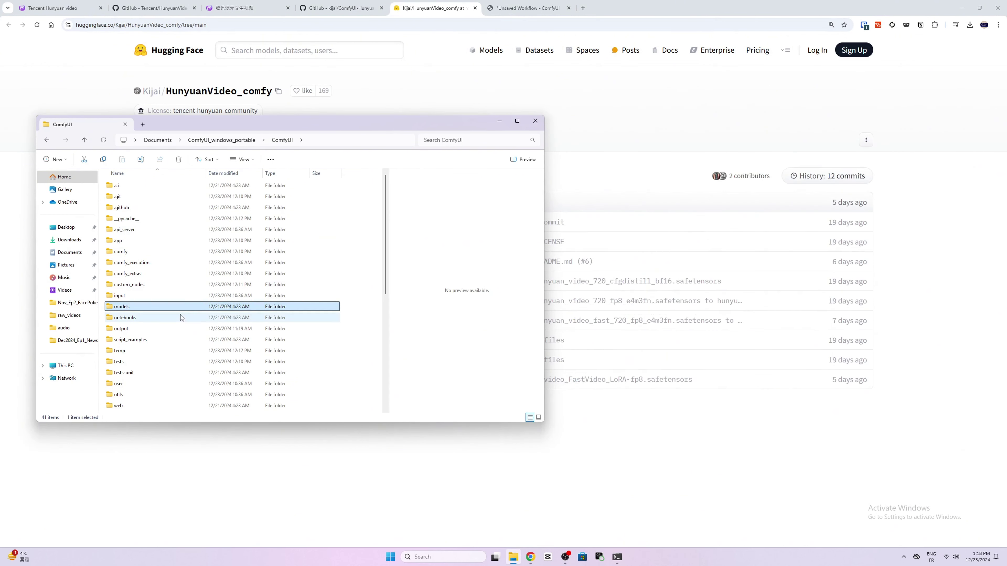
double_click(130, 285)
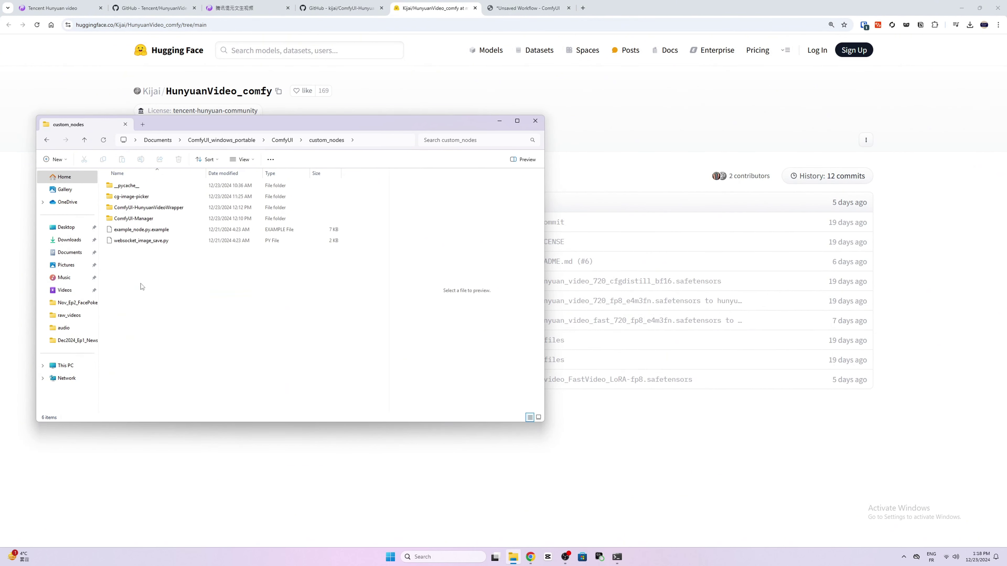
double_click(145, 208)
double_click(134, 219)
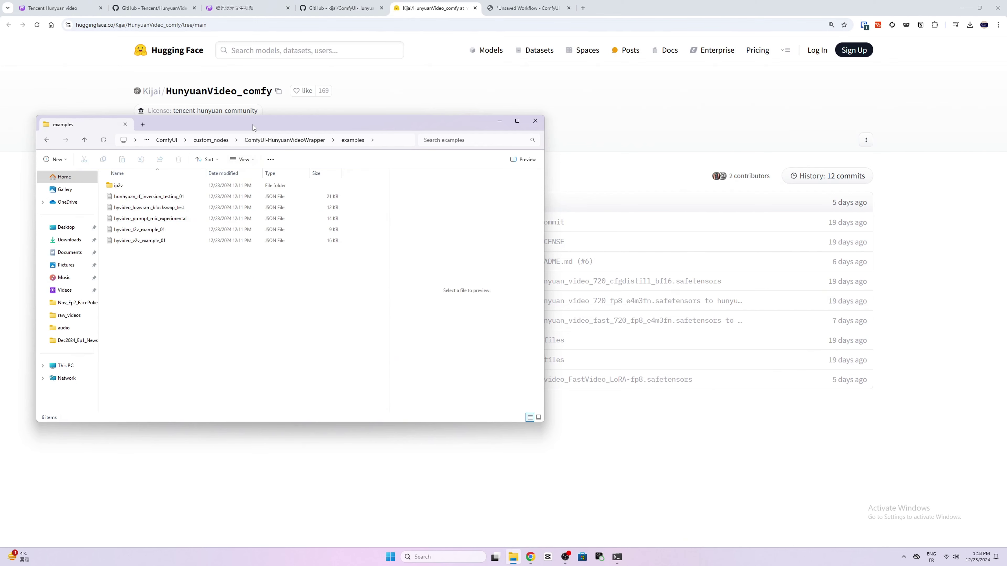
drag(252, 125, 648, 160)
click(551, 274)
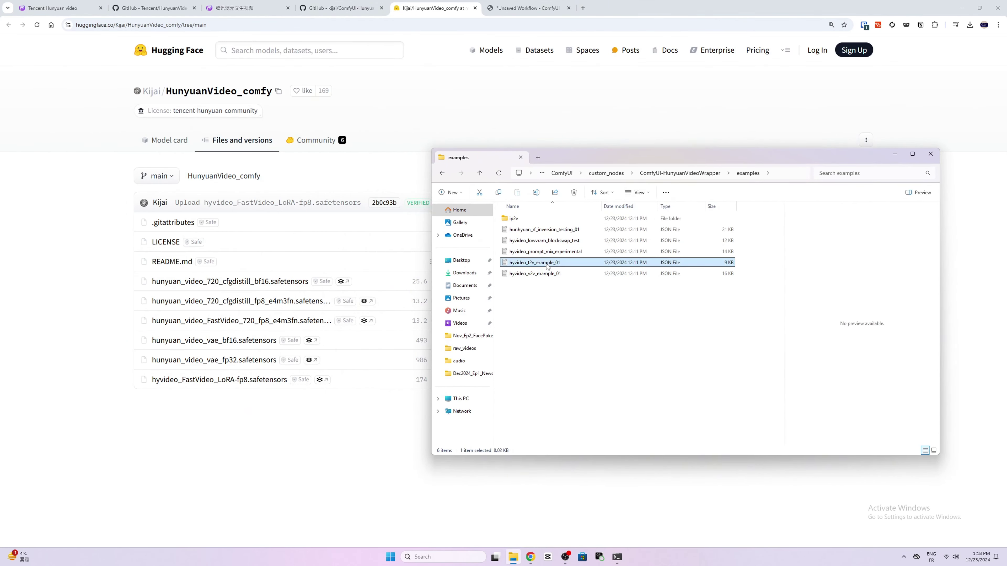
Step: Load the hyvideo_t2v_example_01 workflow into ComfyUI from the examples folder and dismiss the missing node notice
click(532, 15)
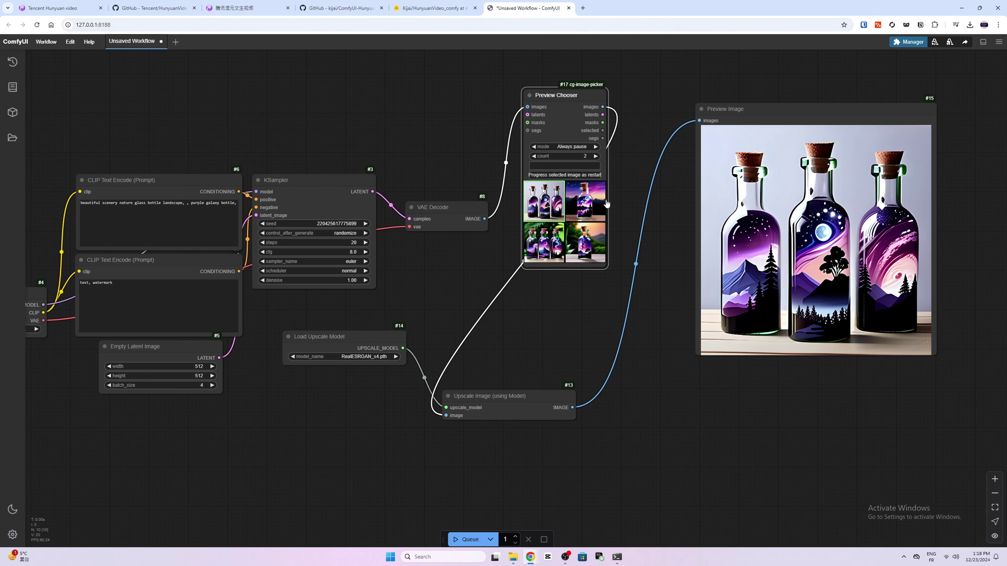
mouse_move(518, 561)
click(507, 512)
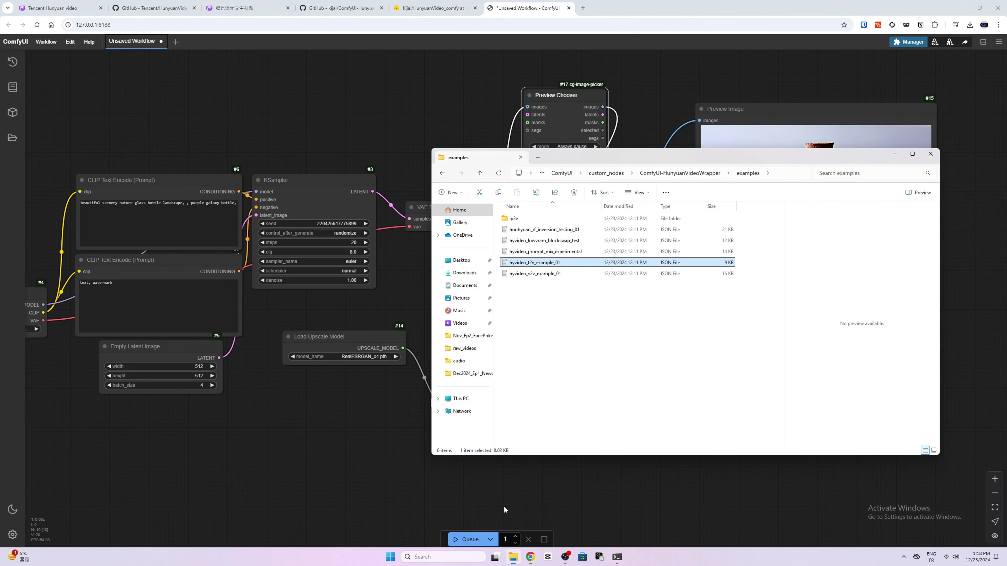
drag(549, 269, 302, 427)
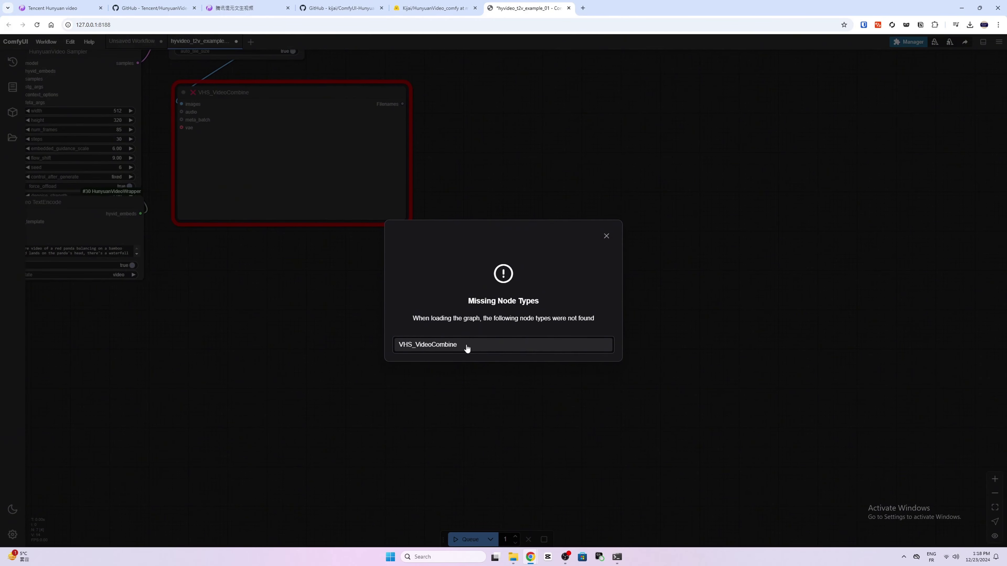
click(605, 237)
Step: Search the Custom Nodes Manager for "suite" and install ComfyUI-VideoHelperSuite
click(908, 42)
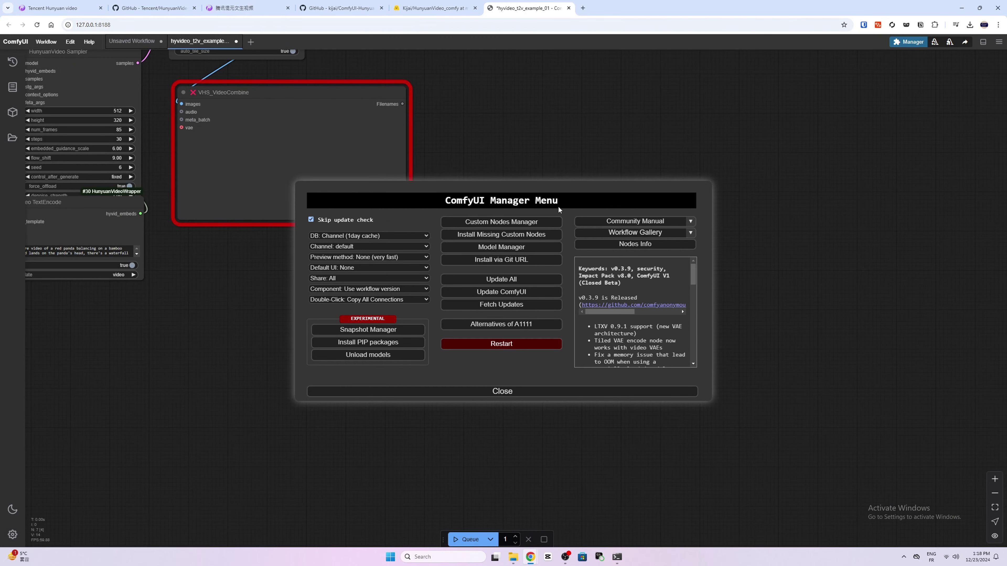
click(500, 228)
click(262, 104)
text(suite)
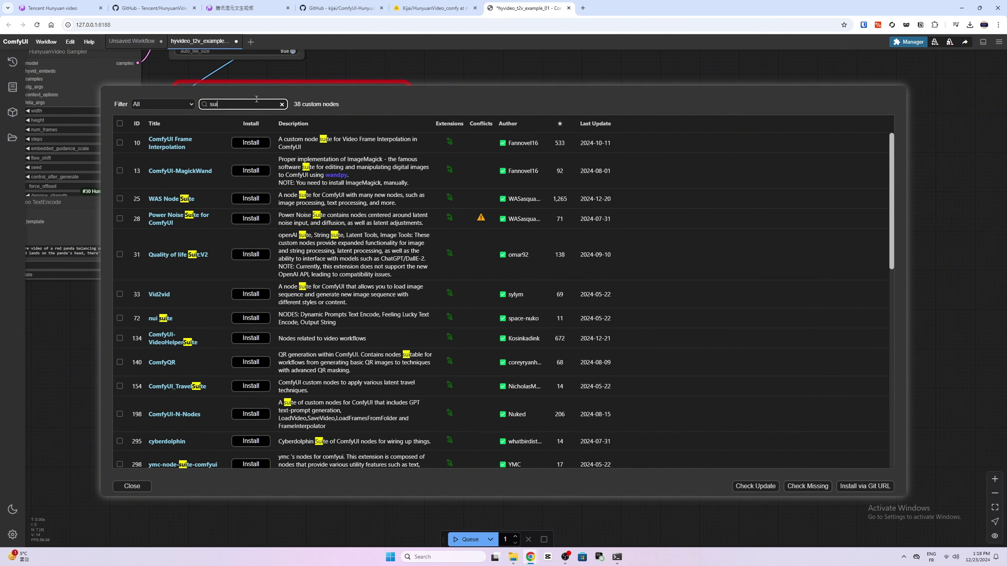
click(119, 339)
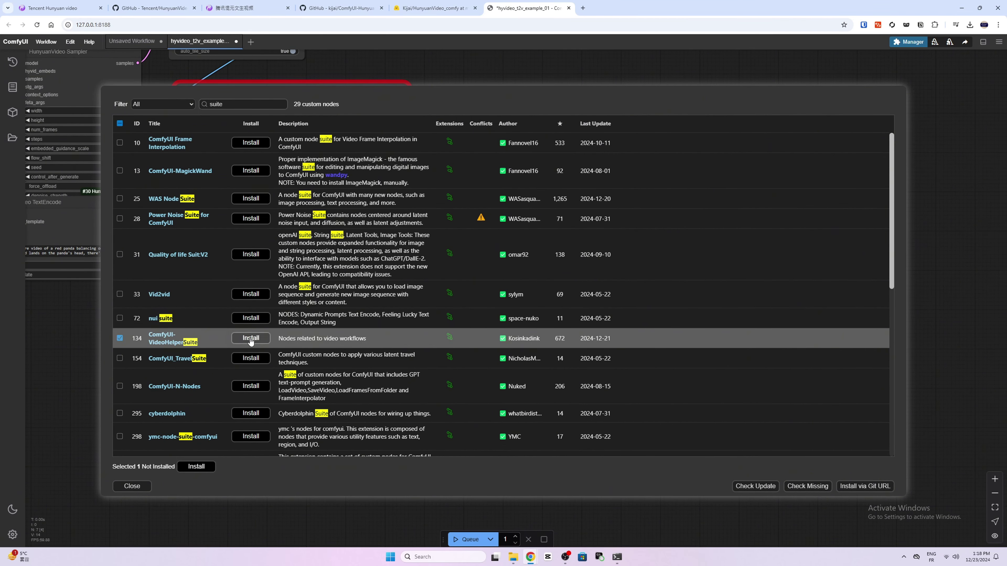
click(195, 467)
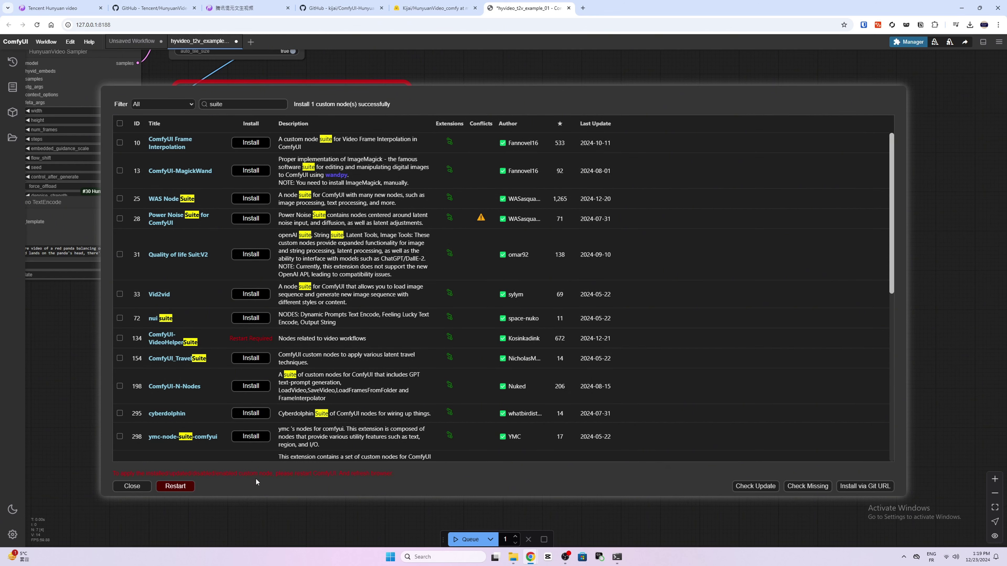
Step: Restart ComfyUI to activate the newly installed custom node and reload the workflow page, keeping a single ComfyUI tab
click(175, 486)
click(537, 72)
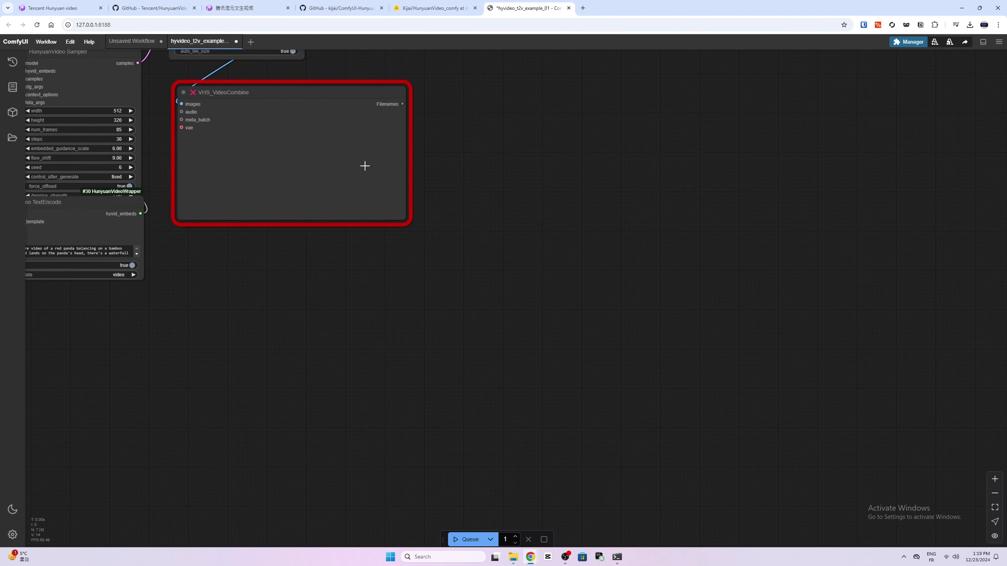
scroll(329, 296, down, 2)
drag(328, 297, 528, 360)
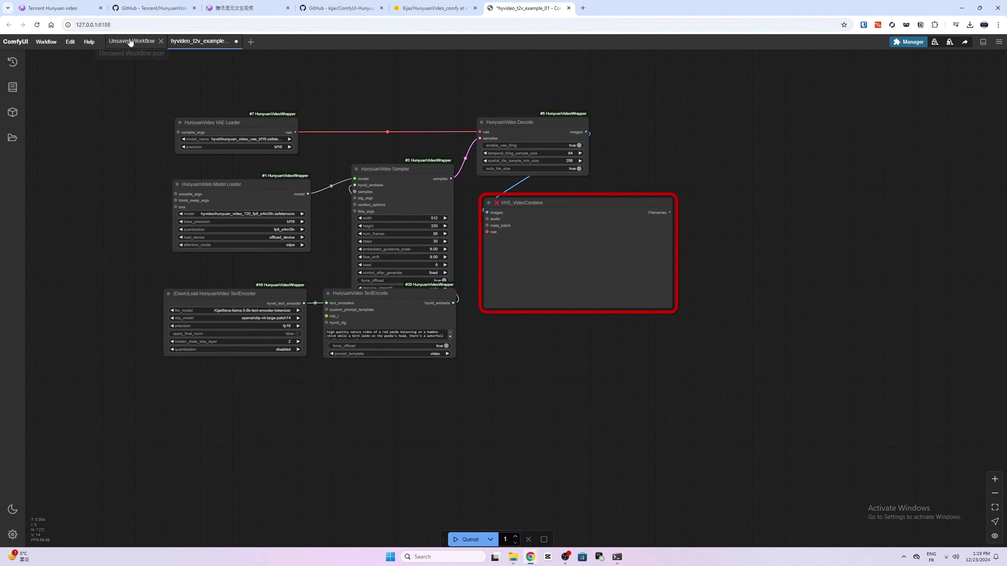
click(37, 25)
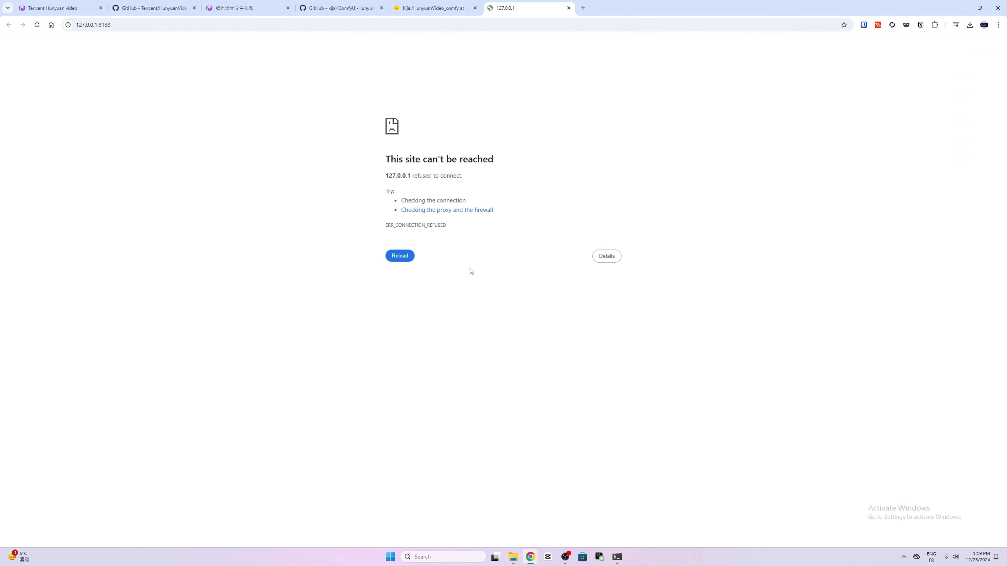
click(616, 556)
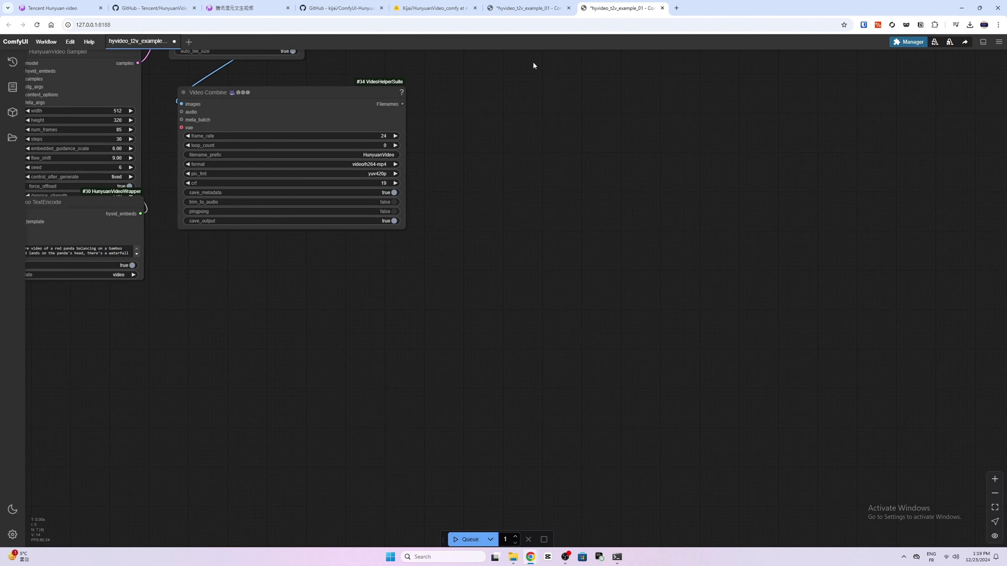
click(600, 204)
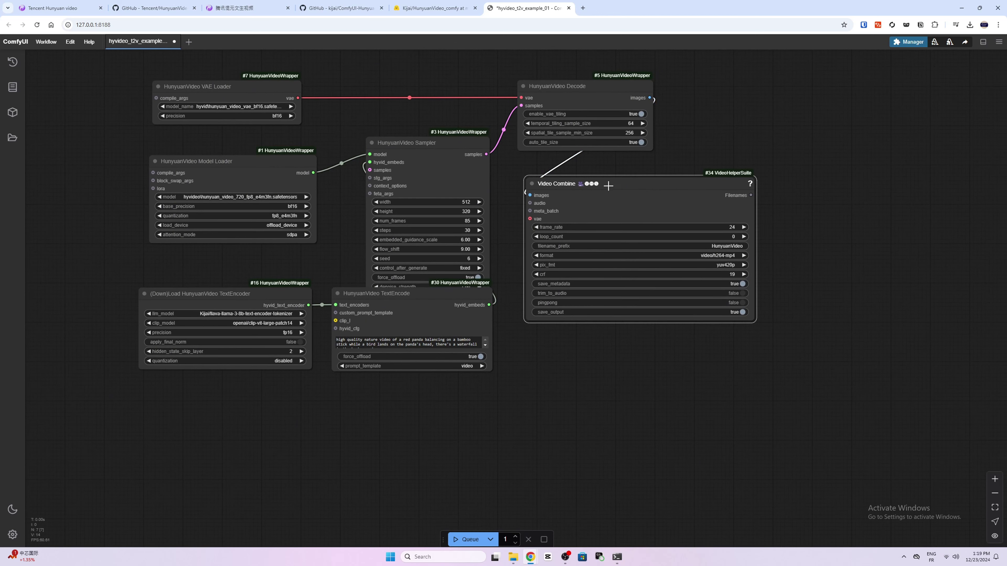
Step: Set the VAE Loader to hunyuan_video_vae_fp32.safetensors with fp32 precision and the Model Loader to hunyuan_video_720_cfgdistill_bf16.safetensors
drag(581, 389, 616, 435)
click(305, 152)
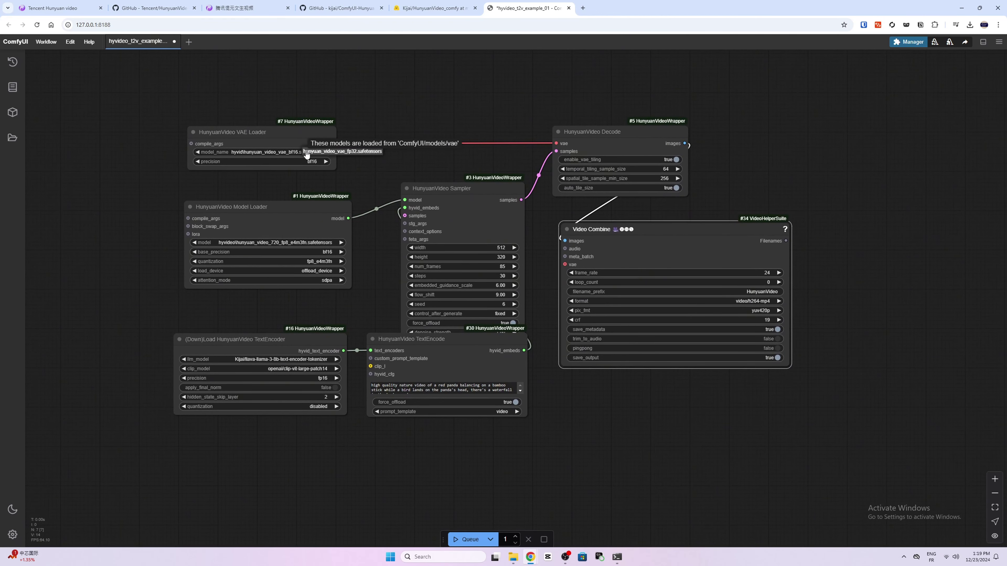
click(322, 151)
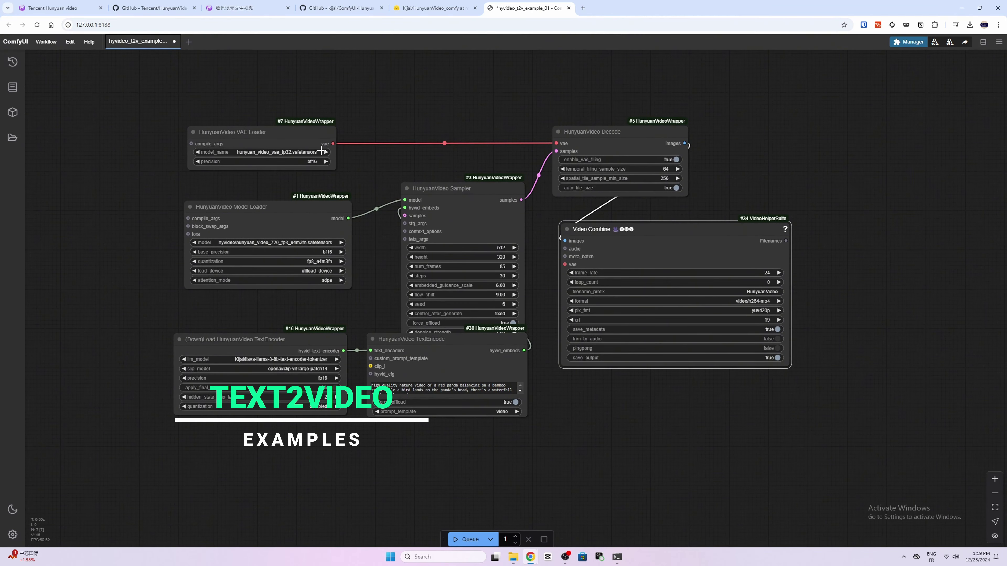
click(307, 242)
click(314, 246)
click(308, 161)
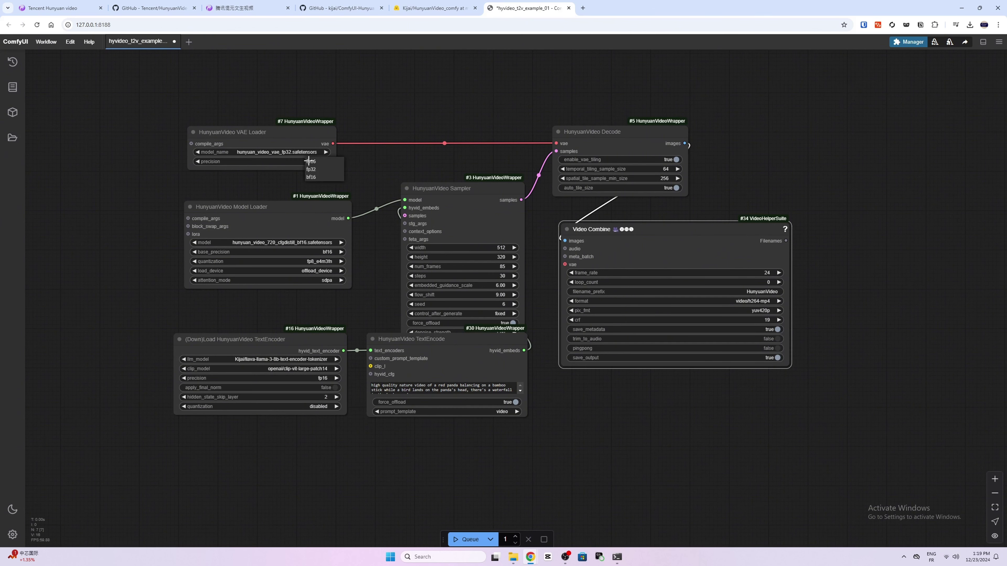
click(313, 170)
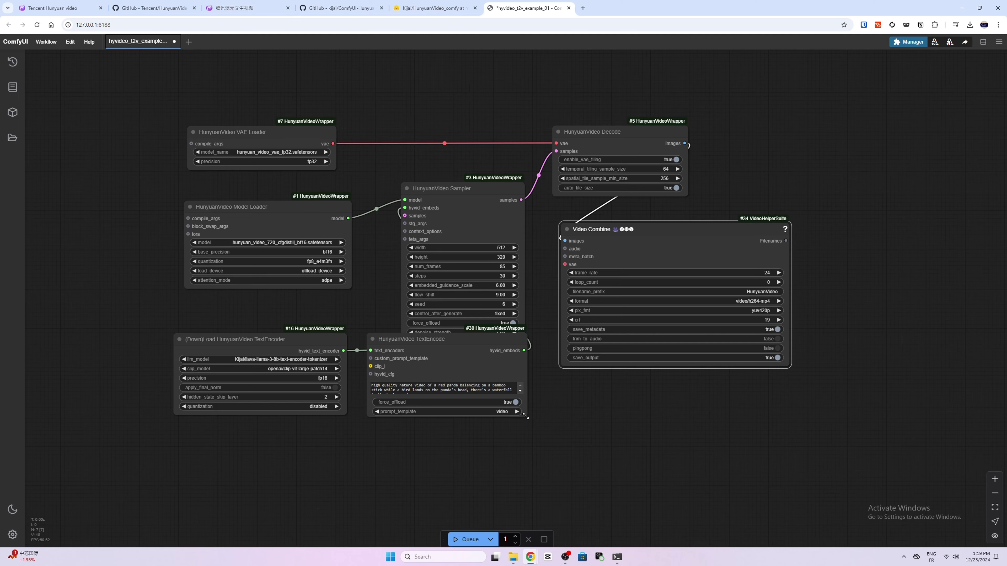
Step: Enlarge the HunyuanVideo TextEncode node, move it below the Sampler, and shift the Video Combine node away from it
drag(527, 417, 558, 448)
click(994, 479)
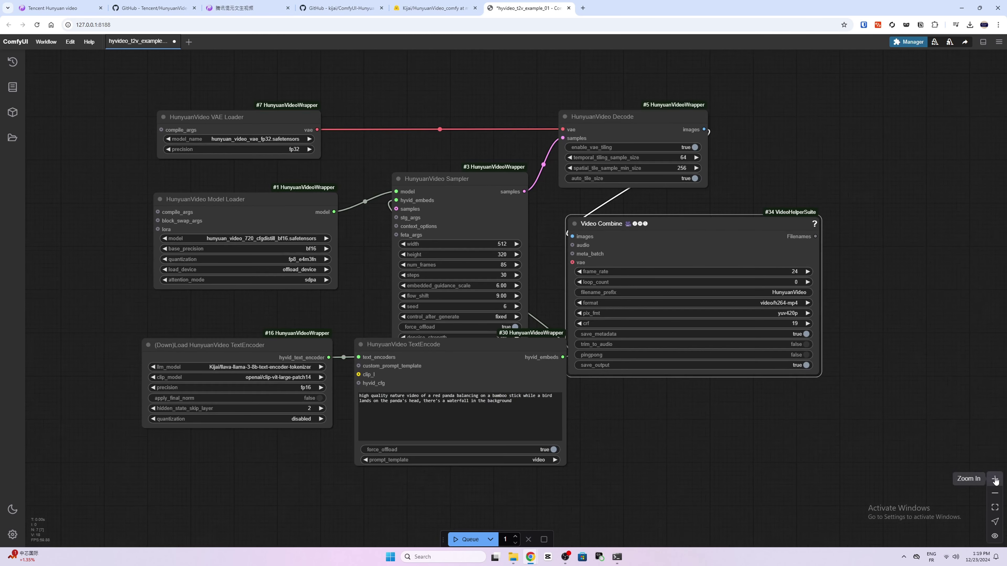
click(994, 479)
scroll(613, 428, up, 2)
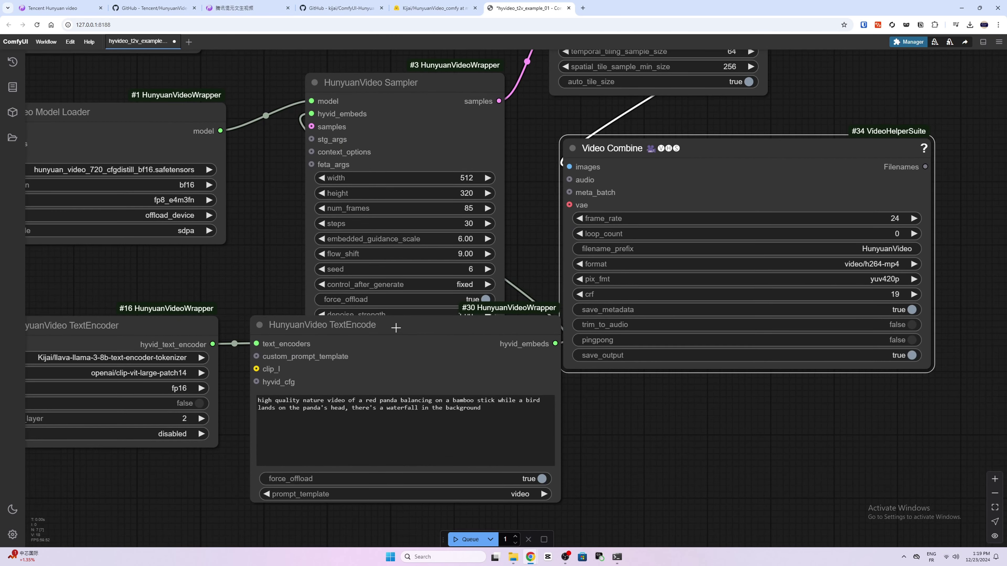
drag(395, 327, 394, 368)
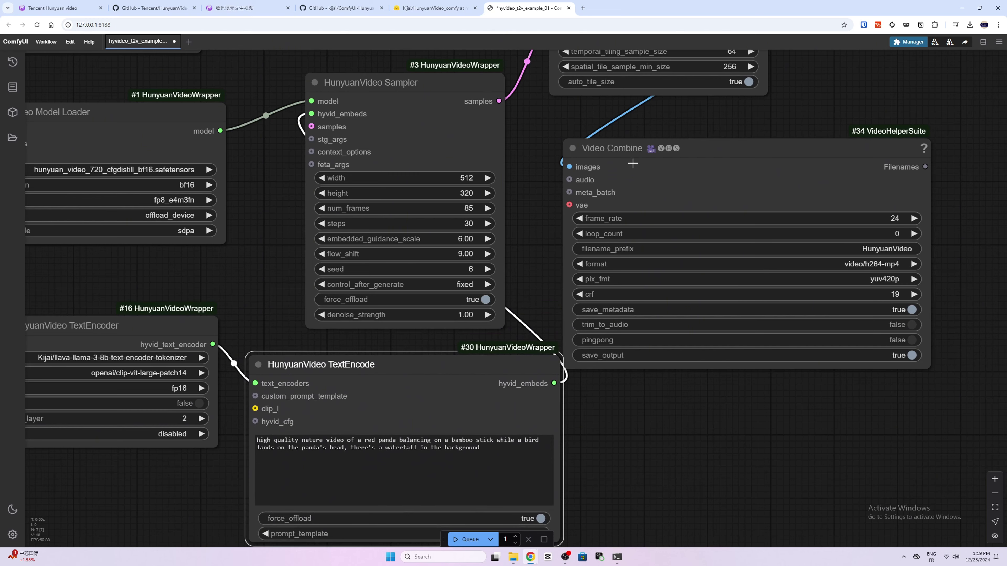
drag(694, 152, 721, 156)
scroll(639, 403, down, 3)
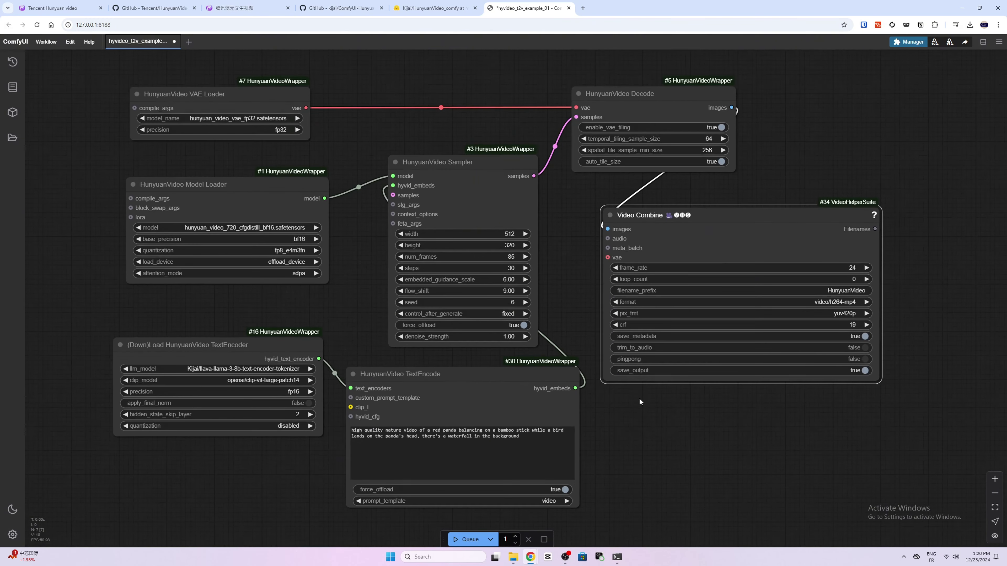
drag(642, 399, 581, 389)
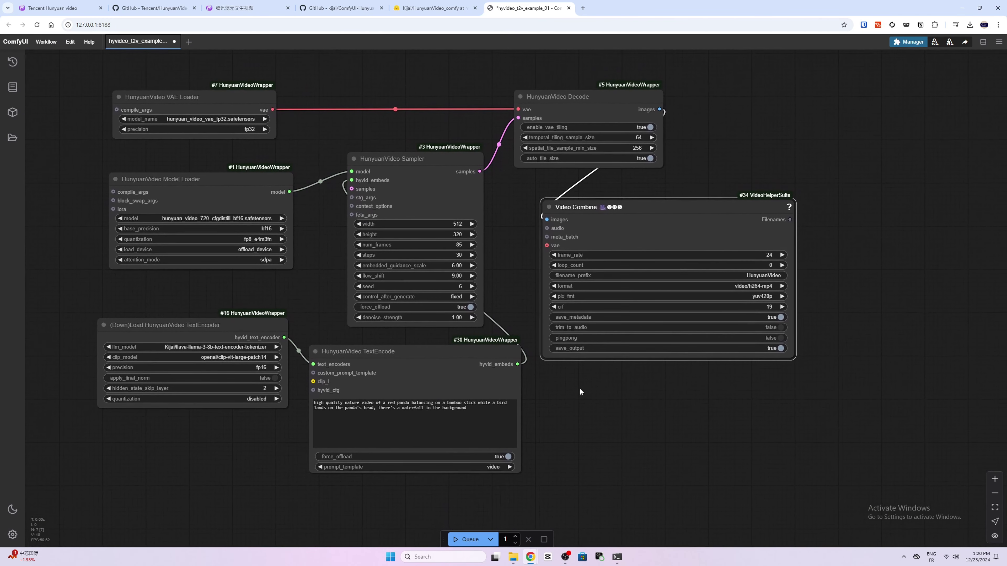
Step: Queue the text-to-video workflow, check its console output, and dismiss the text encoder error dialog
click(467, 539)
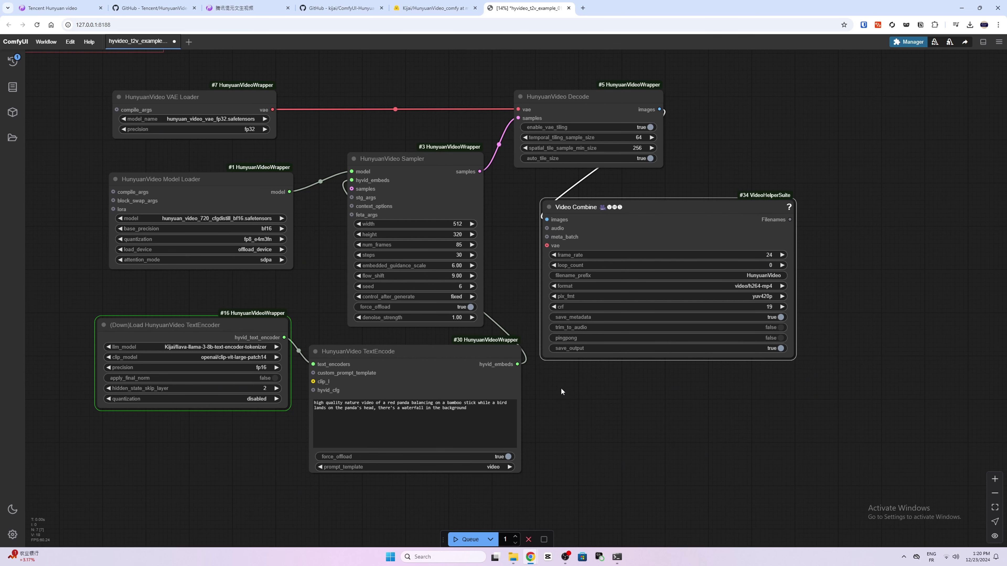
click(616, 556)
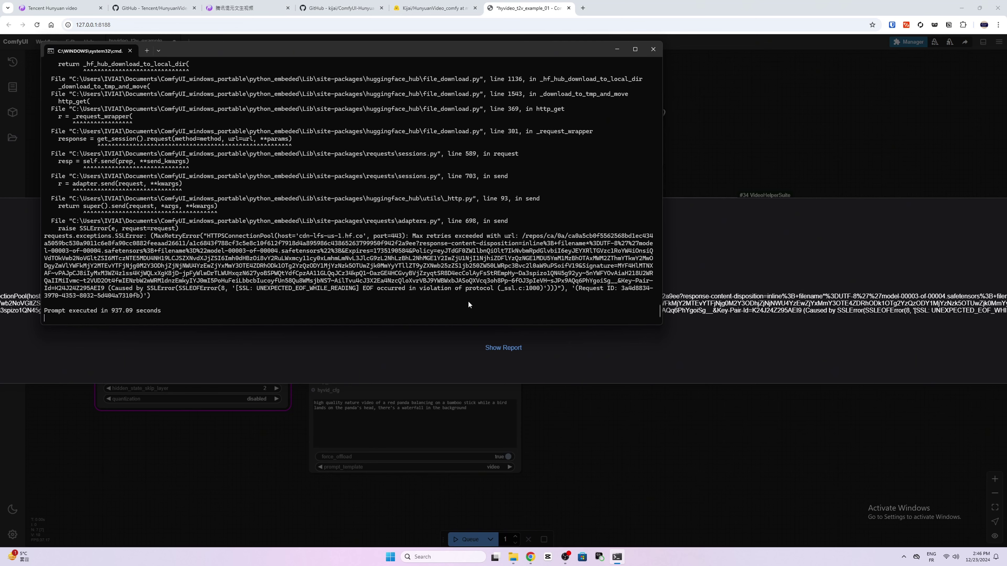
click(581, 355)
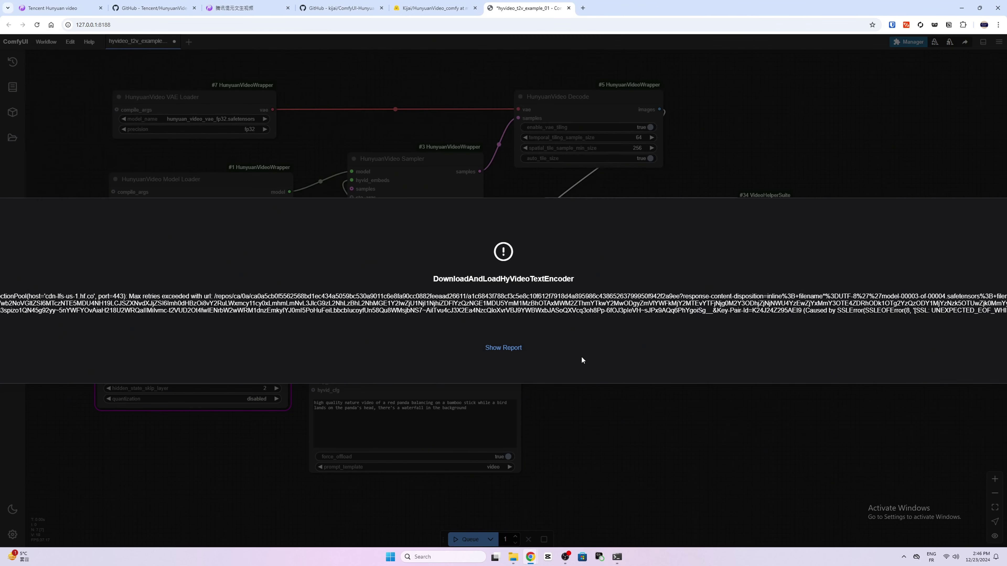
click(573, 348)
click(617, 557)
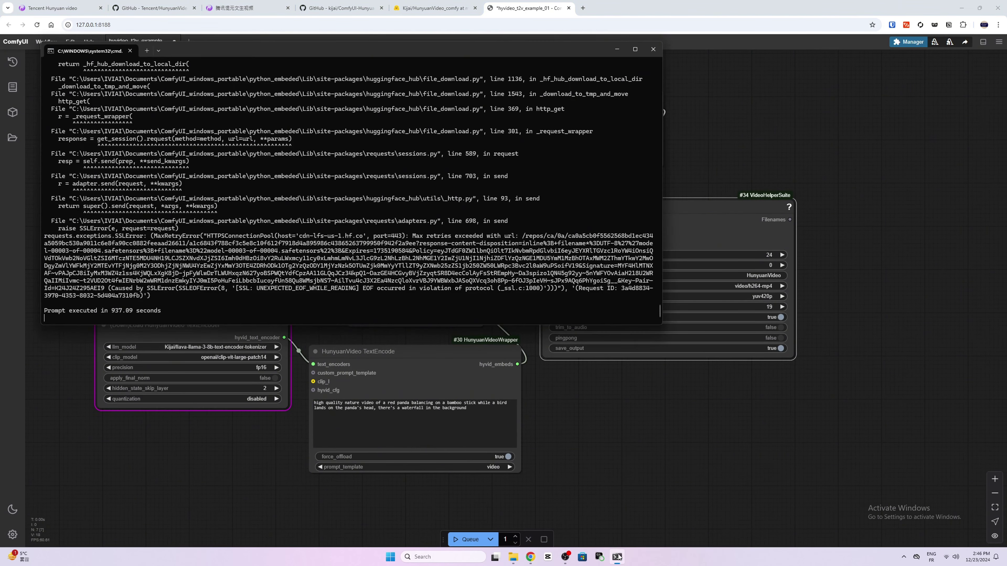
click(577, 456)
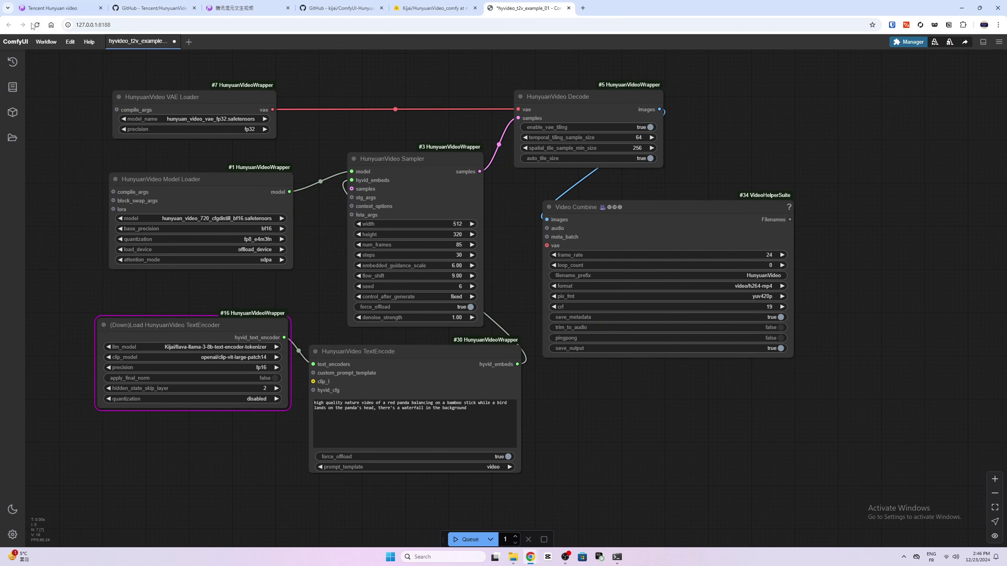
Step: Queue the workflow again and copy the text encoder path portion from the console's file-not-found error
key(ctrl+Return)
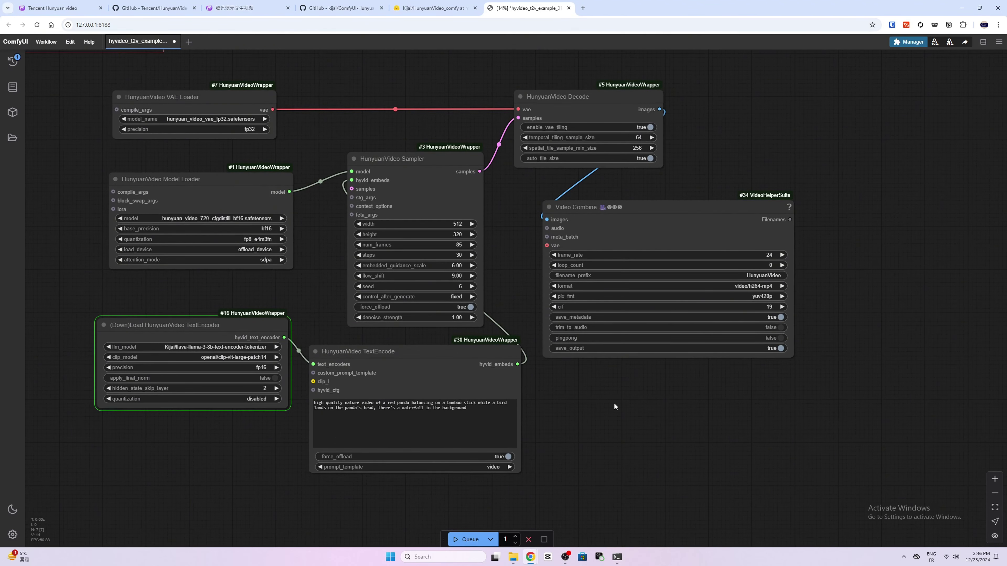
key(alt+Tab)
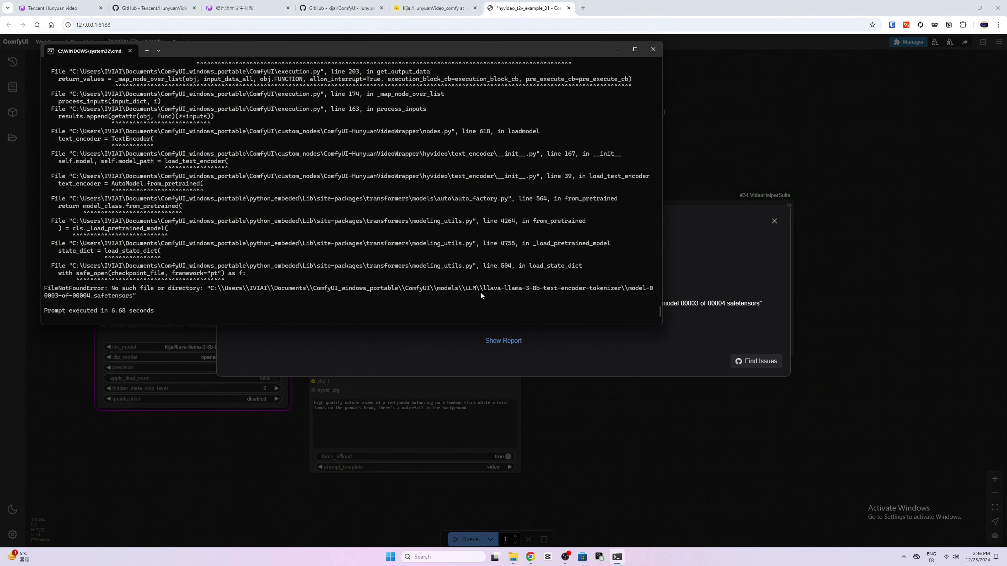
drag(505, 287, 619, 288)
key(ctrl+c)
Step: Open the llava-llama-3-8b-text-encoder-tokenizer repository from the HunyuanVideoWrapper README and display its list of files
click(434, 8)
click(474, 8)
click(340, 8)
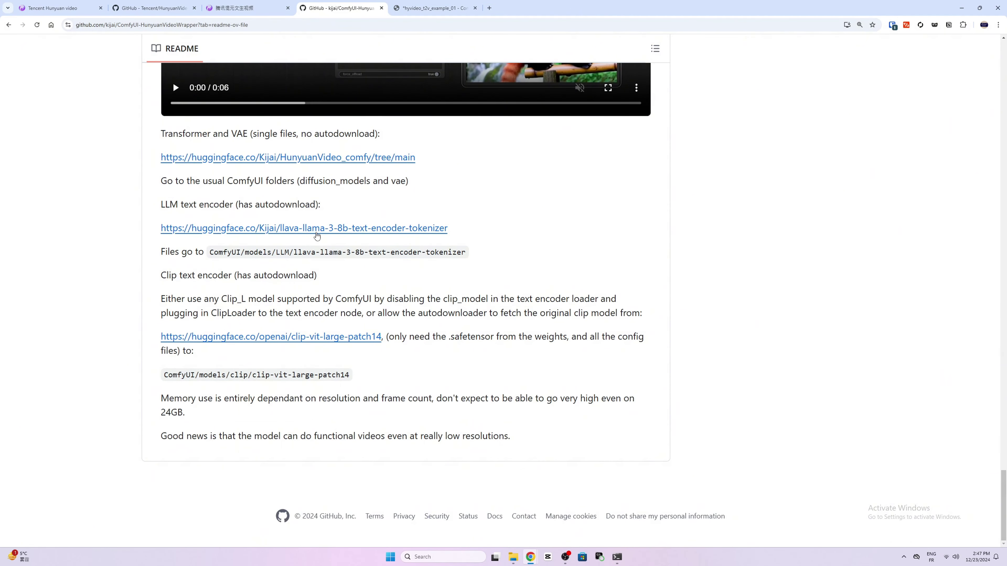
ctrl+click(317, 232)
click(242, 141)
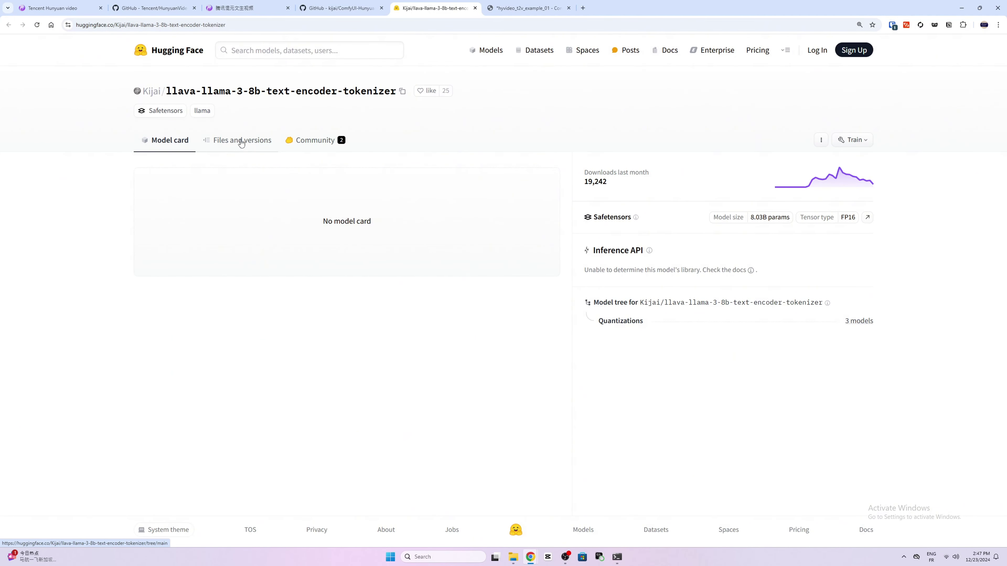
drag(450, 180, 187, 177)
right_click(225, 181)
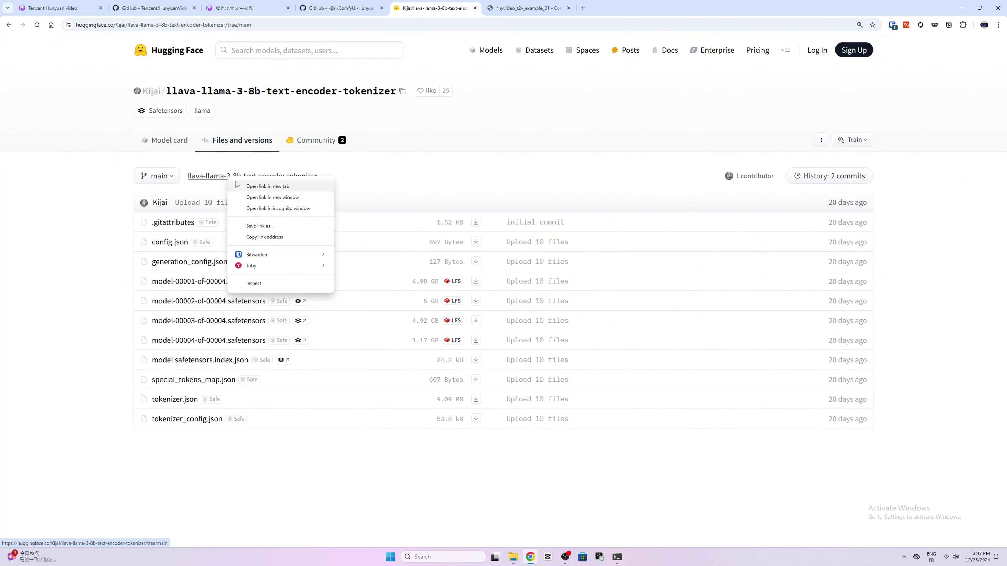
click(238, 189)
click(375, 193)
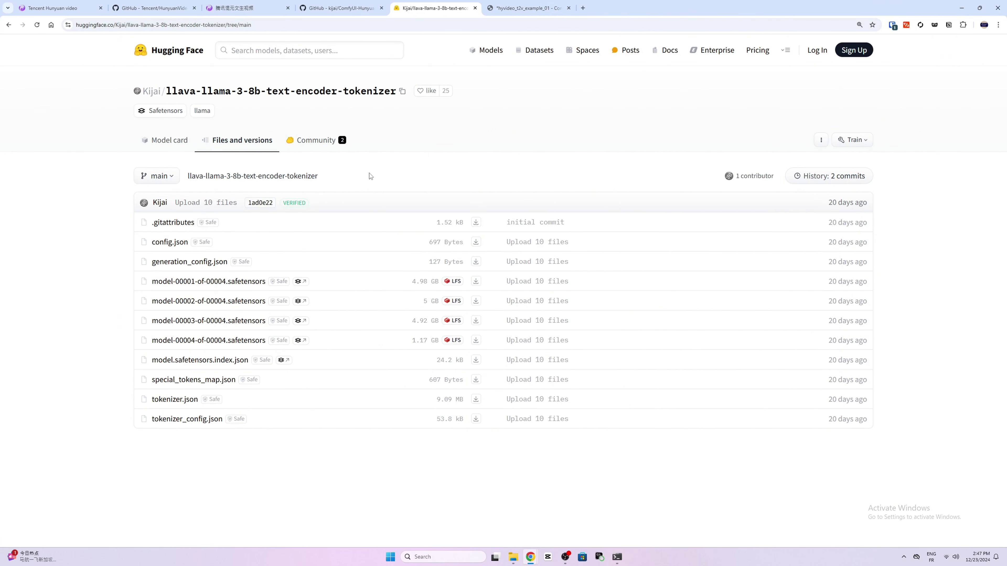
click(527, 8)
click(434, 7)
Step: Open the ComfyUI/models/LLM/llava-llama-3-8b-text-encoder-tokenizer folder and compare its model files with the Hugging Face list
click(513, 557)
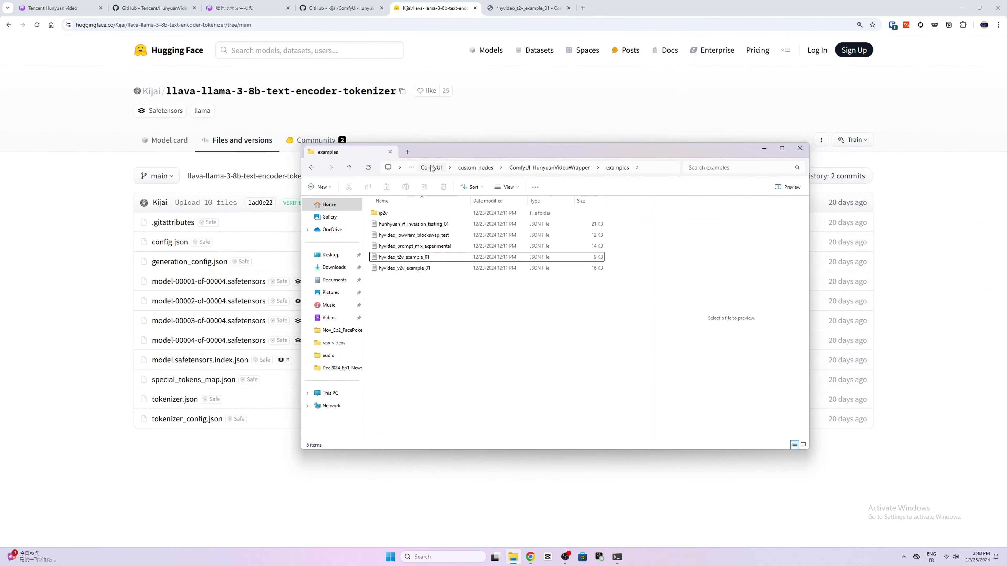
click(431, 167)
double_click(408, 314)
double_click(409, 321)
double_click(397, 213)
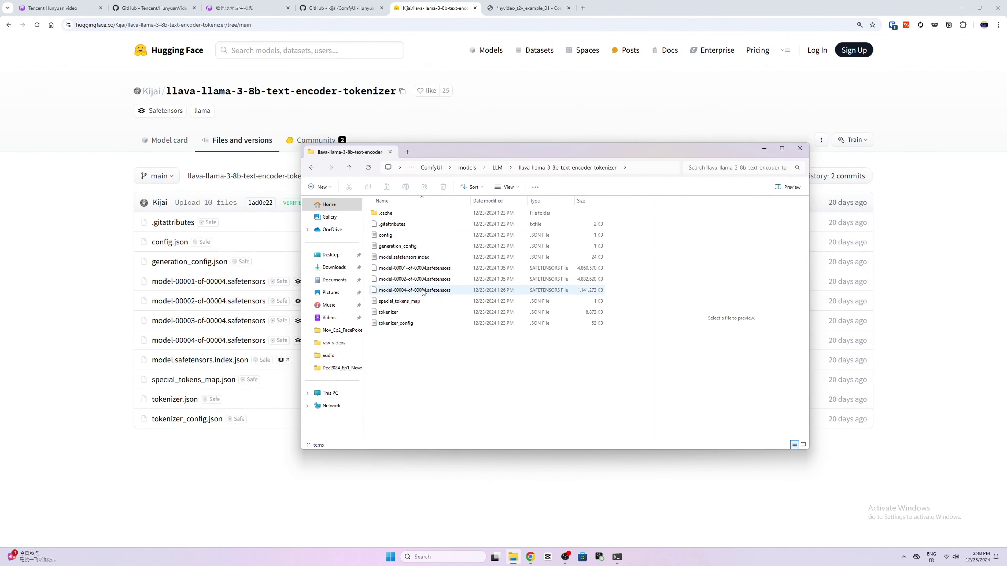
click(90, 358)
Step: Download model-00003-of-00004.safetensors and put it in the local llava-llama-3-8b-text-encoder-tokenizer folder
click(476, 321)
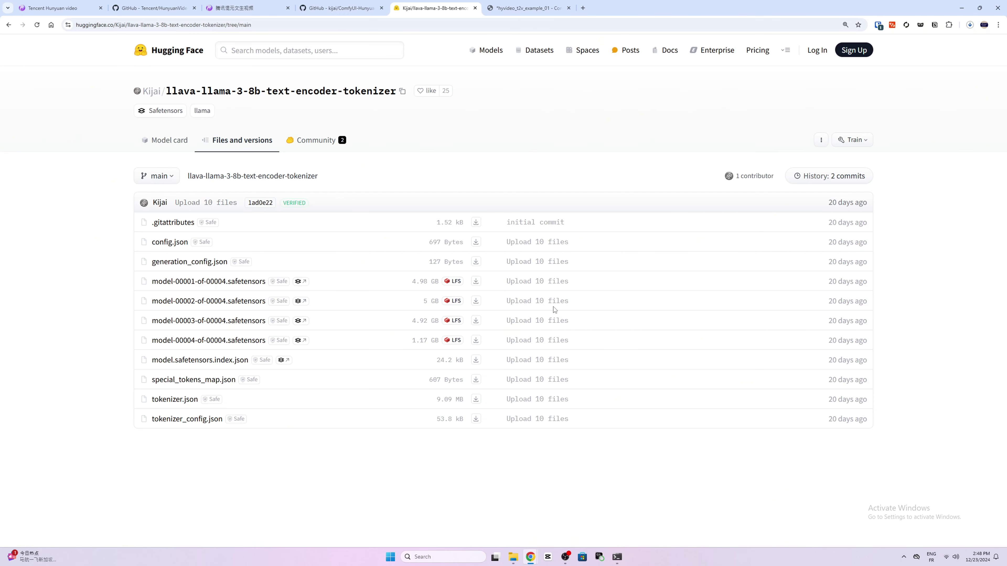
click(617, 557)
click(616, 49)
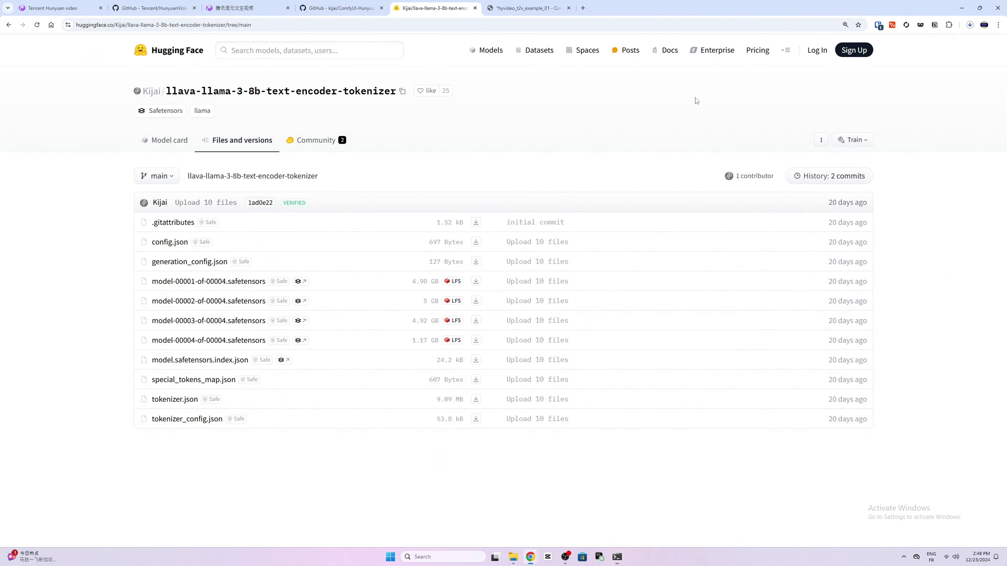
click(969, 24)
click(883, 238)
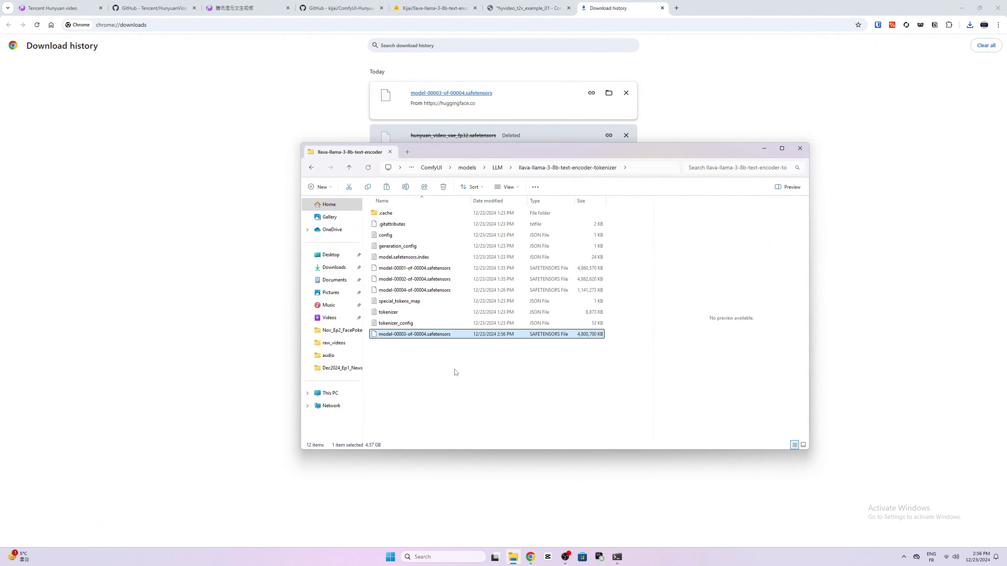
click(764, 148)
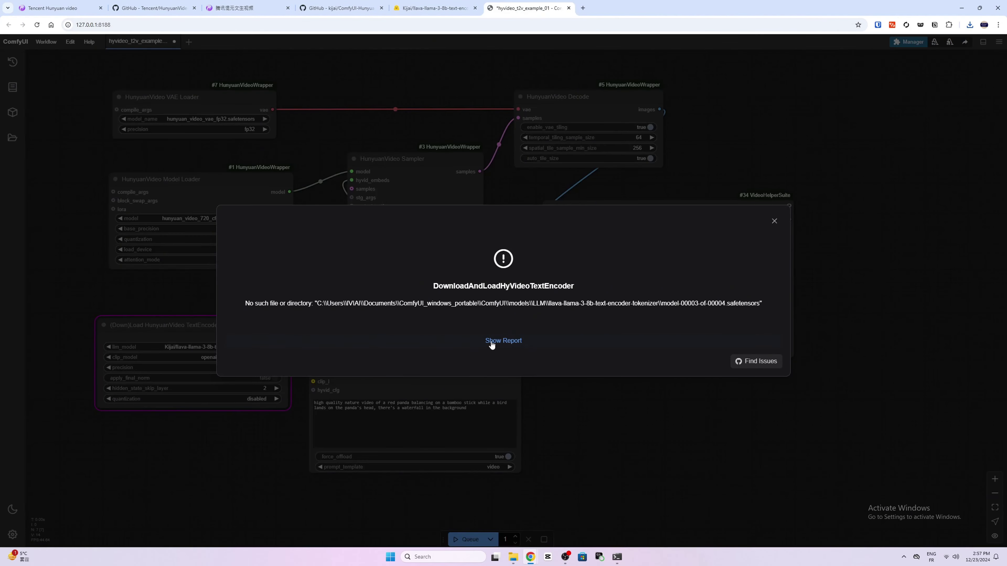
Step: Close the missing file error in ComfyUI, queue the workflow again, and check its progress in the console
click(773, 219)
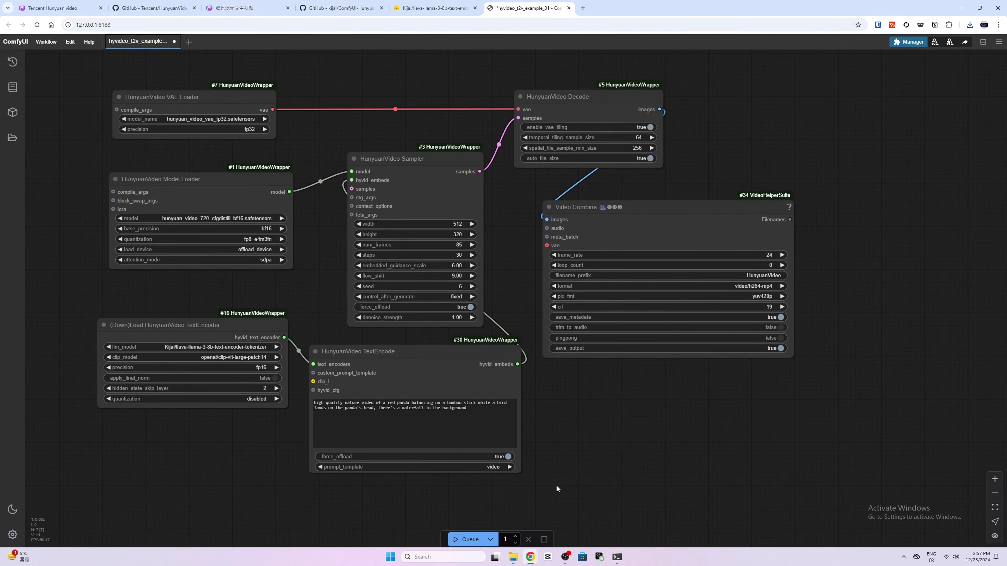
click(616, 556)
click(616, 556)
click(461, 540)
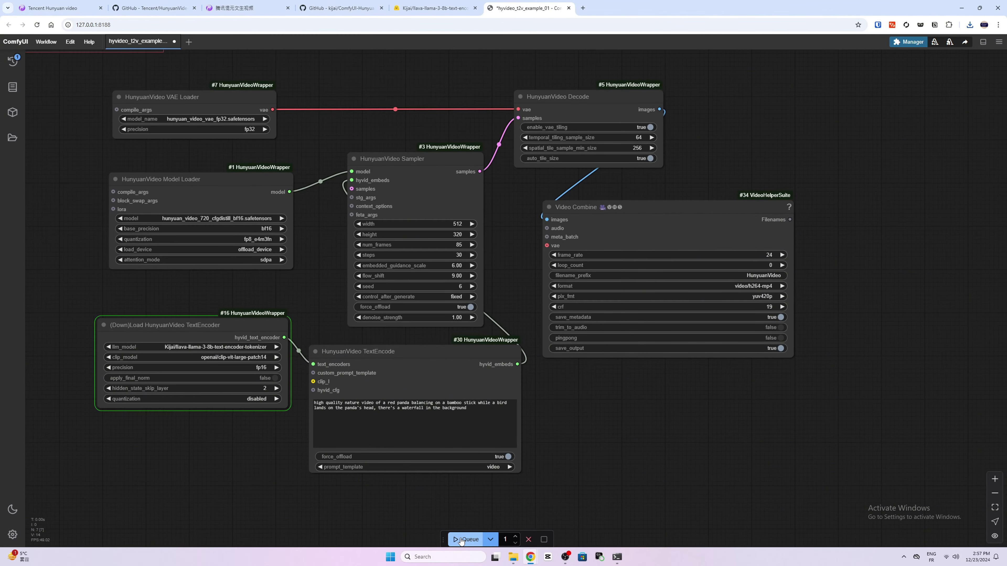
click(617, 557)
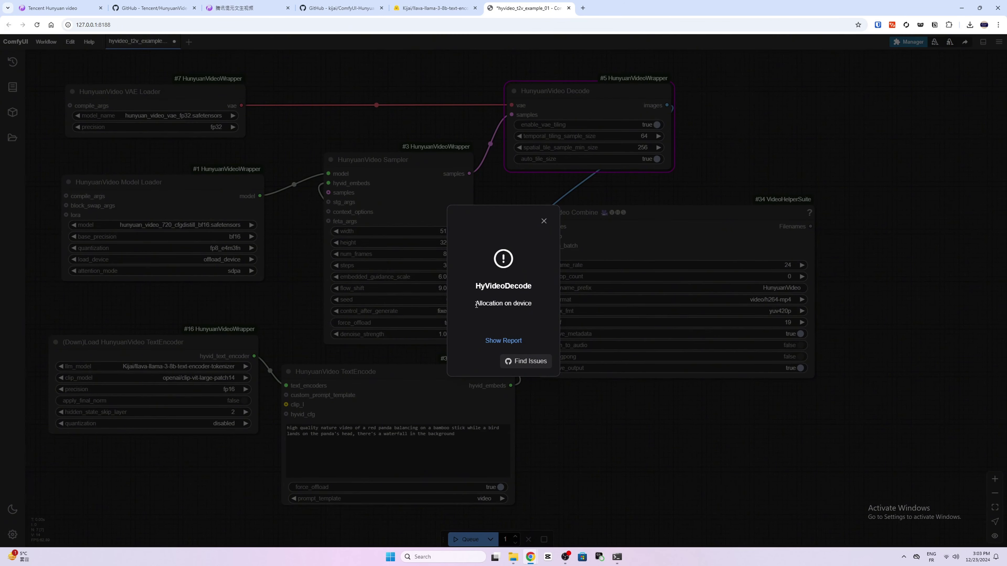
Step: Highlight the HyVideoDecode error message and open its full error report
drag(476, 305, 531, 313)
click(527, 329)
click(511, 340)
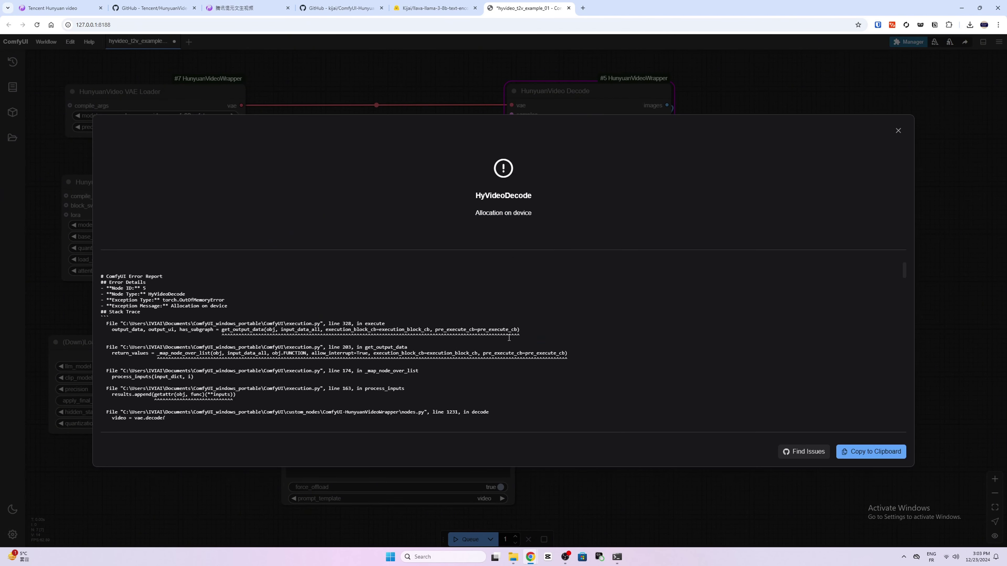
Step: Read through the stack trace in the HyVideoDecode error report, then close the report
scroll(306, 366, down, 10)
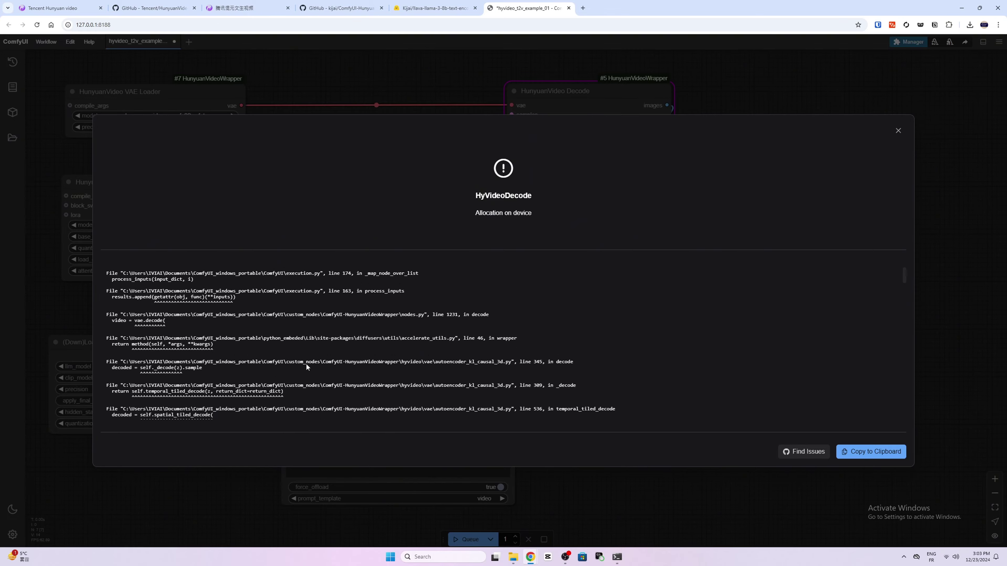
scroll(309, 359, up, 10)
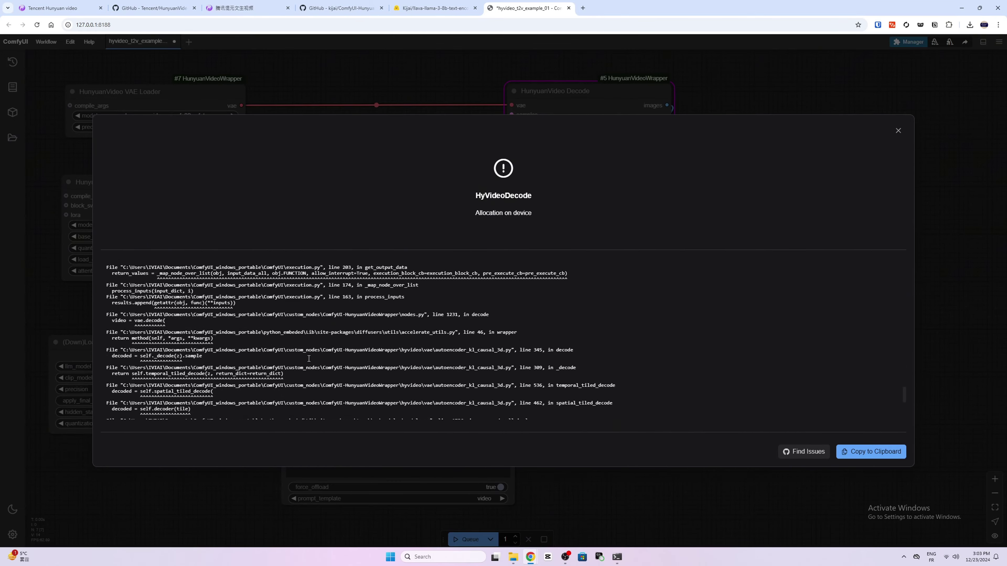
click(897, 132)
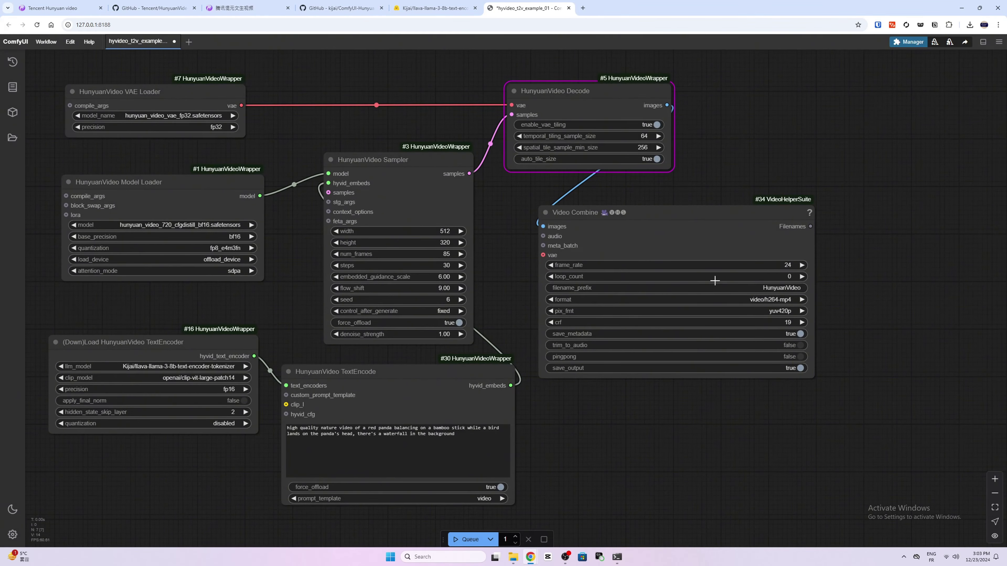
Step: Check the ComfyUI console output and rerun nvidia-smi in the PowerShell session to inspect GPU memory use
click(616, 557)
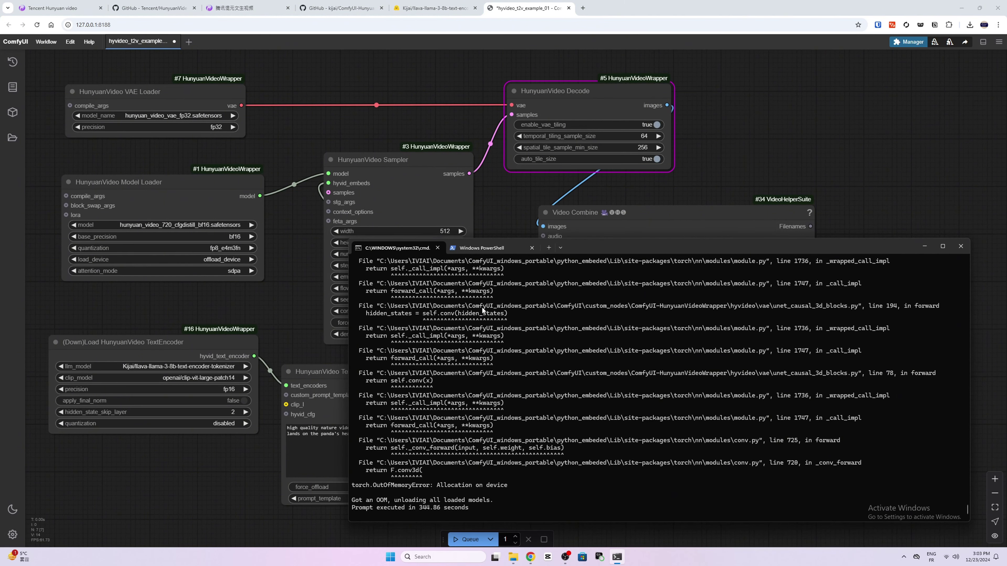
click(484, 254)
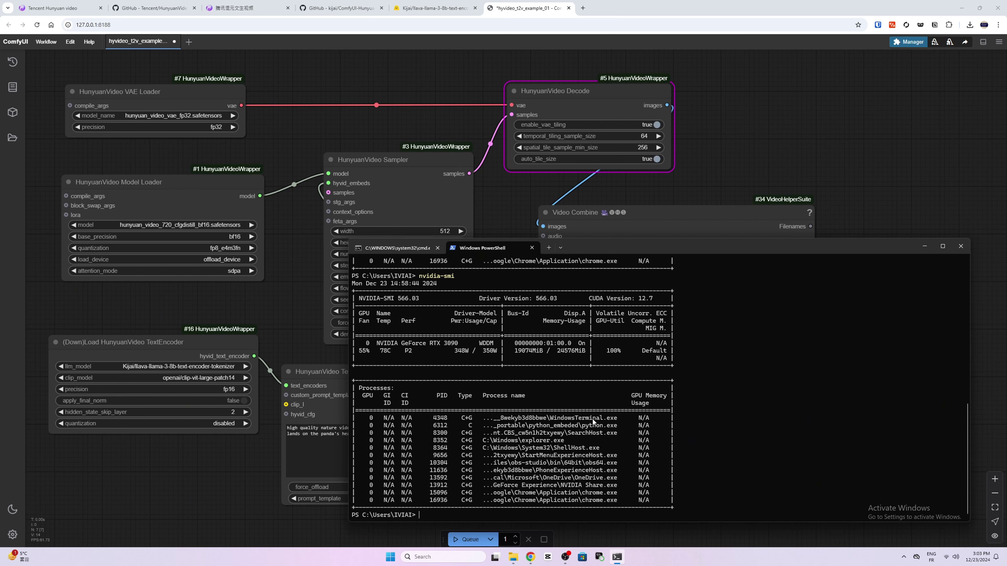
key(Up)
key(Return)
key(ctrl+Tab)
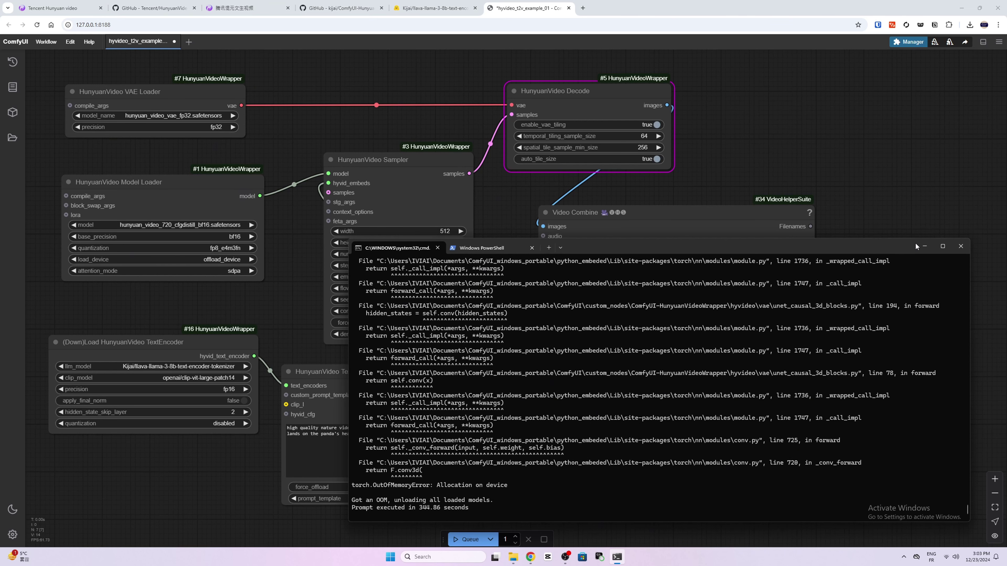
click(924, 246)
Step: Set num_frames to 49 in the HunyuanVideo Sampler node and review its flow_shift value
click(435, 253)
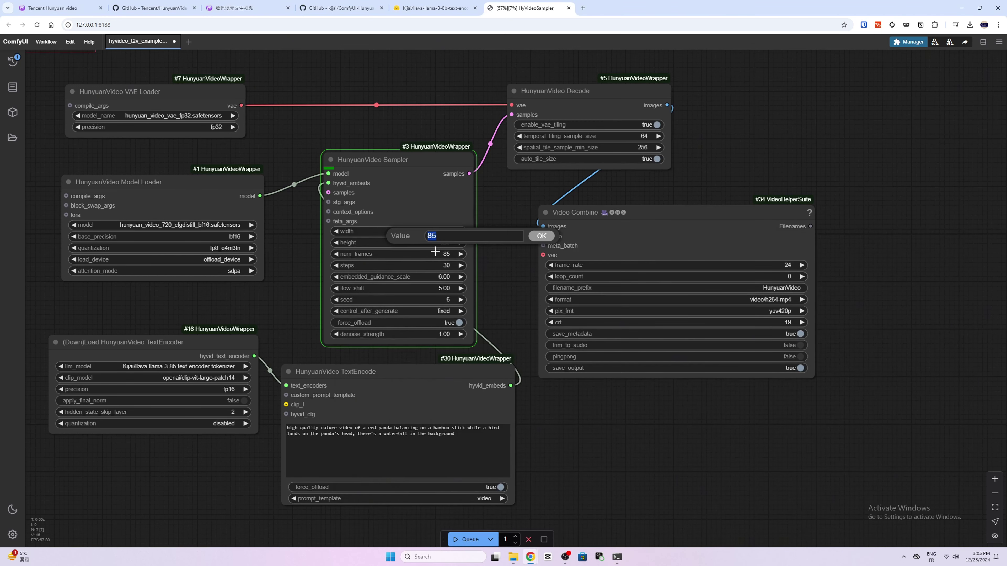
text(49)
key(Return)
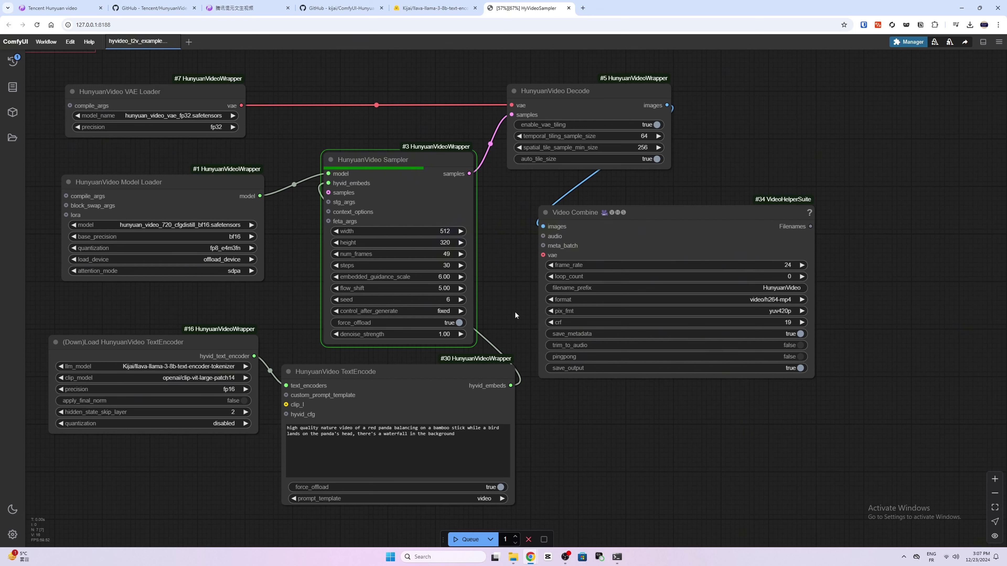
click(448, 254)
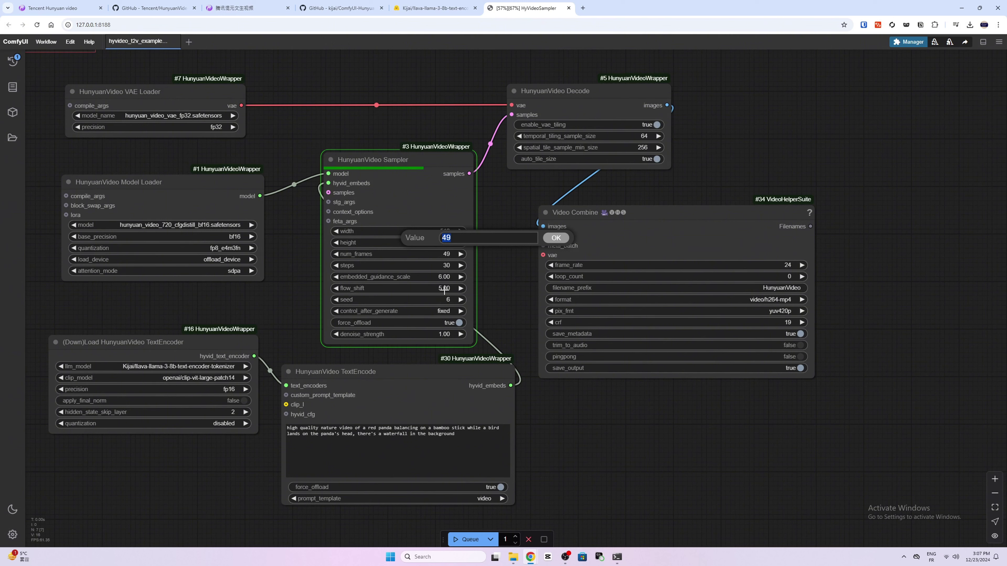
click(445, 289)
click(501, 309)
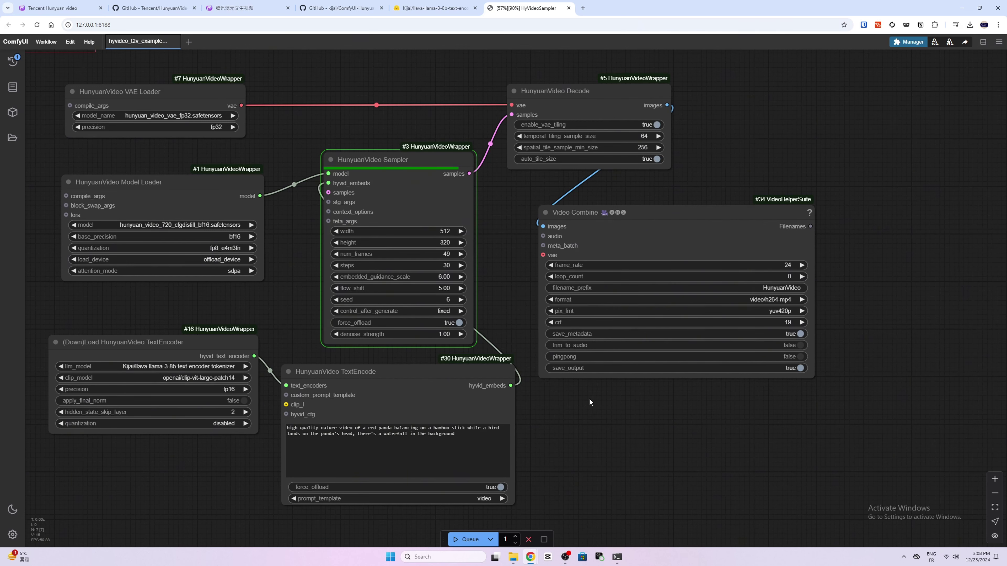
Step: Run nvidia-smi again in PowerShell to compare GPU memory use, and return to the ComfyUI workflow
key(alt+Tab)
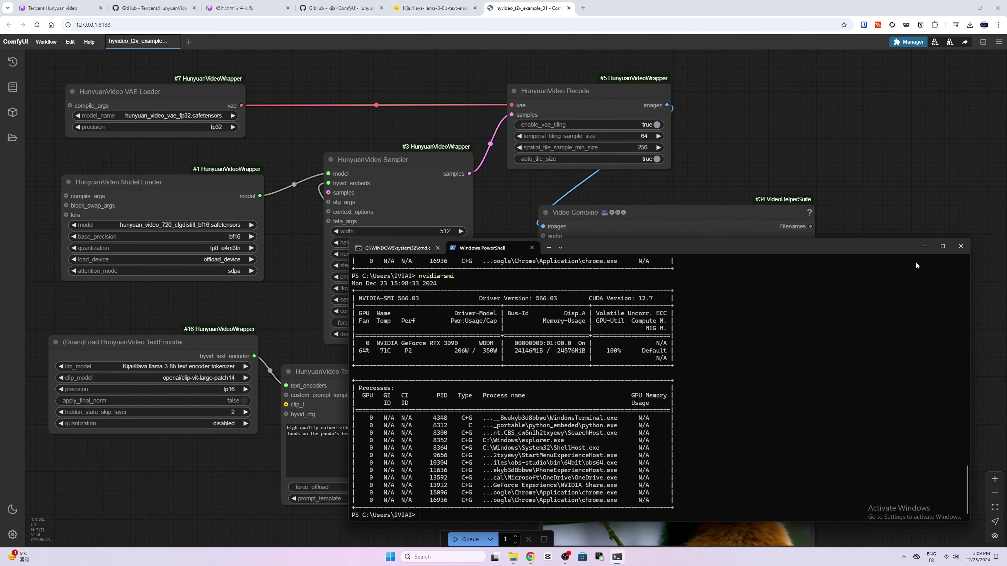
key(Up)
key(Return)
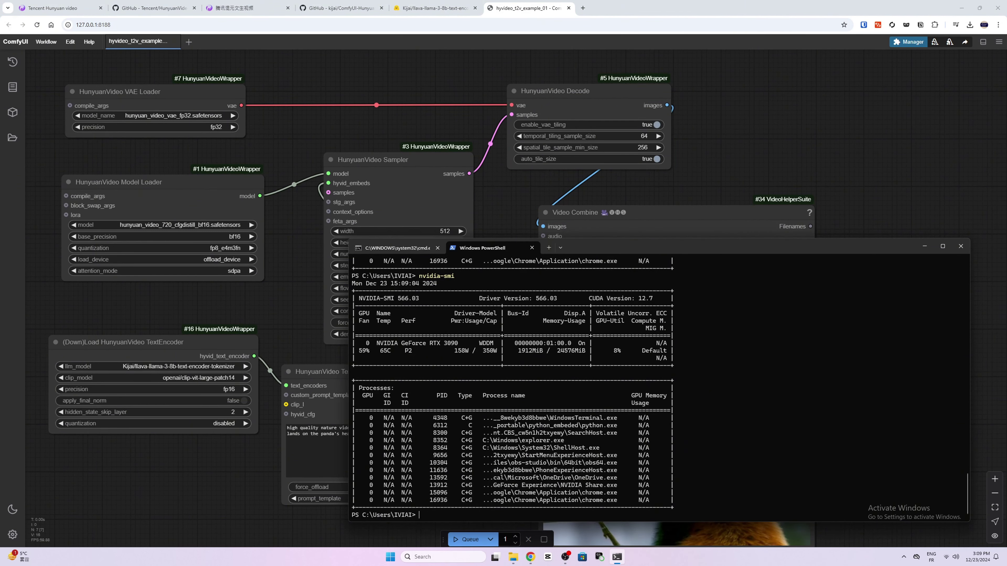
key(alt+Tab)
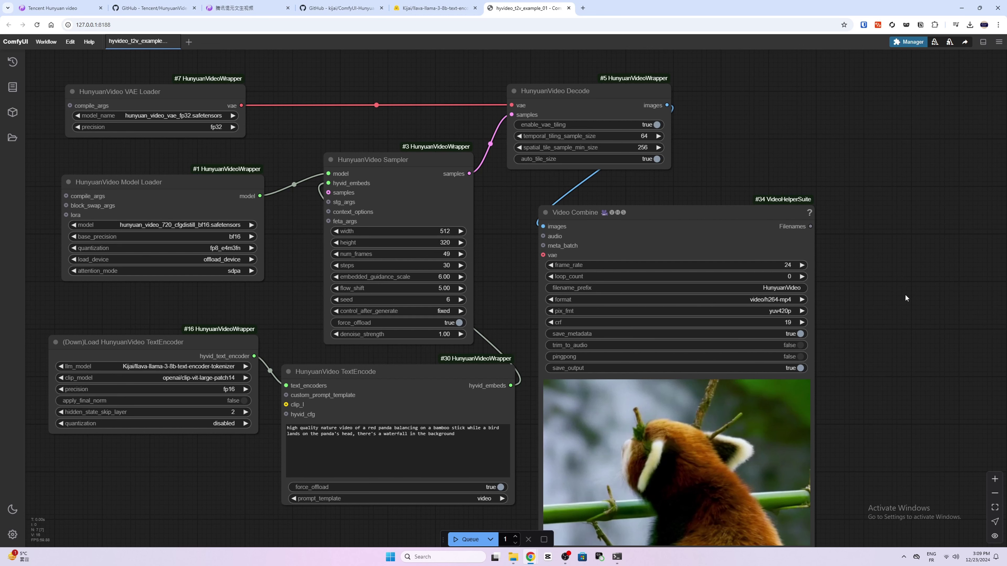
Step: Save the generated red panda video preview from the Video Combine node
drag(906, 299, 856, 208)
scroll(849, 337, up, 4)
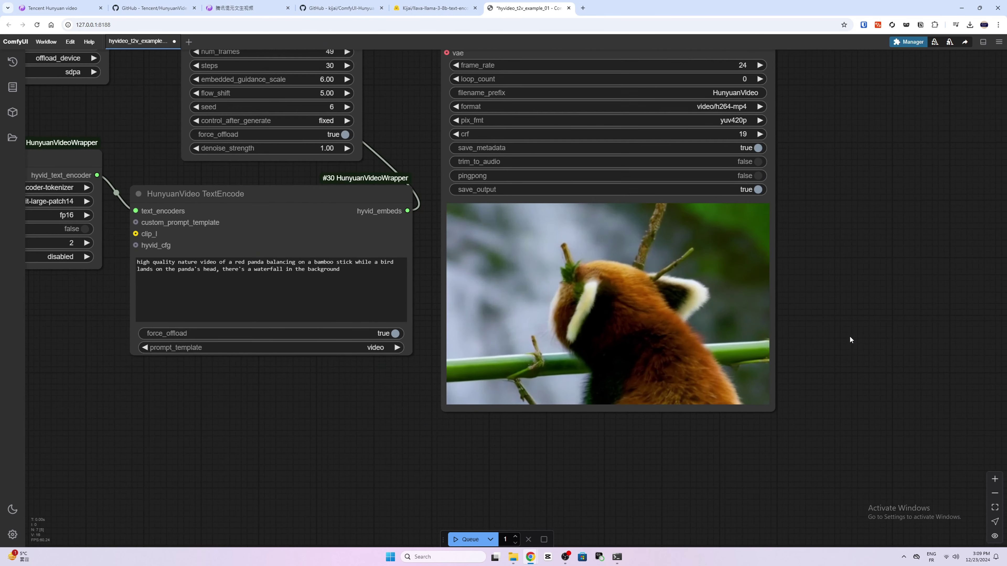
drag(849, 335, 932, 364)
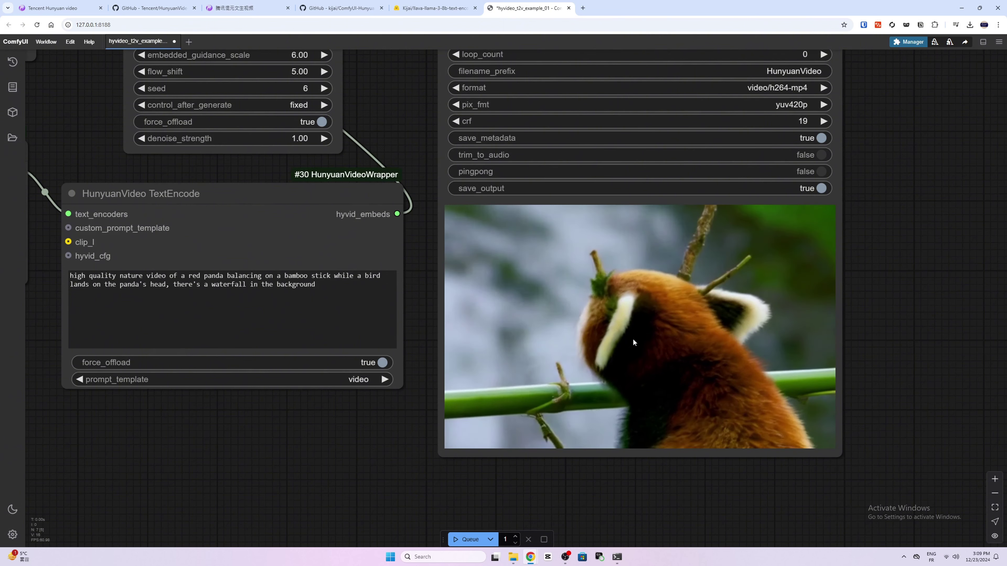
right_click(608, 321)
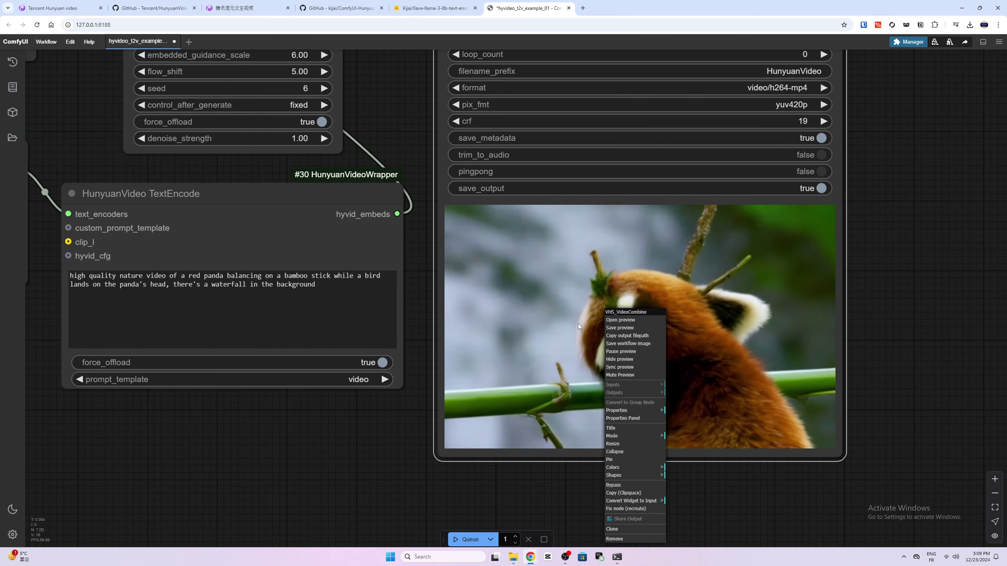
click(620, 327)
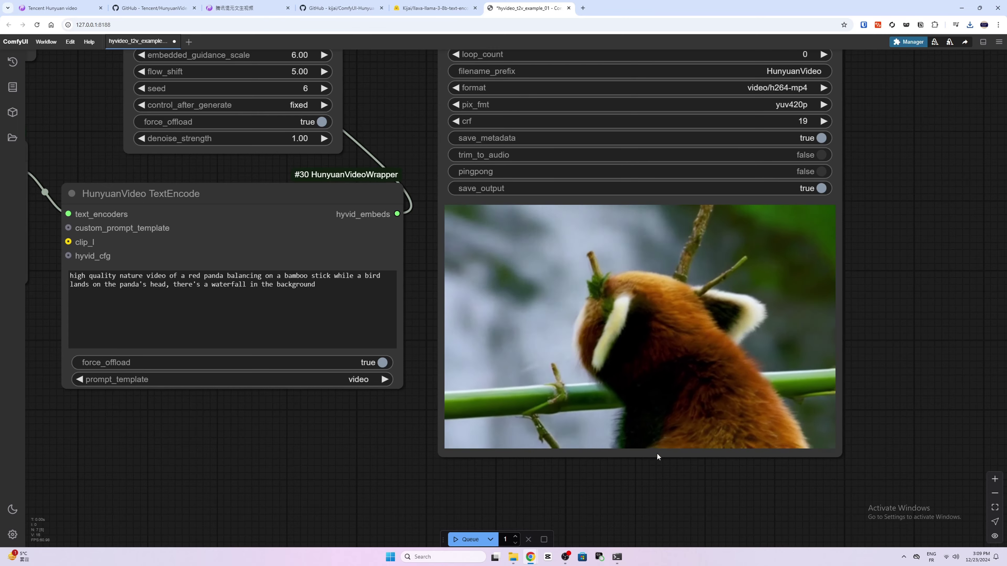
Step: Replace the TextEncode prompt with the anime-inspired scene of a ninja leaping across rooftops at night, and queue the workflow
scroll(410, 423, down, 2)
scroll(409, 419, down, 1)
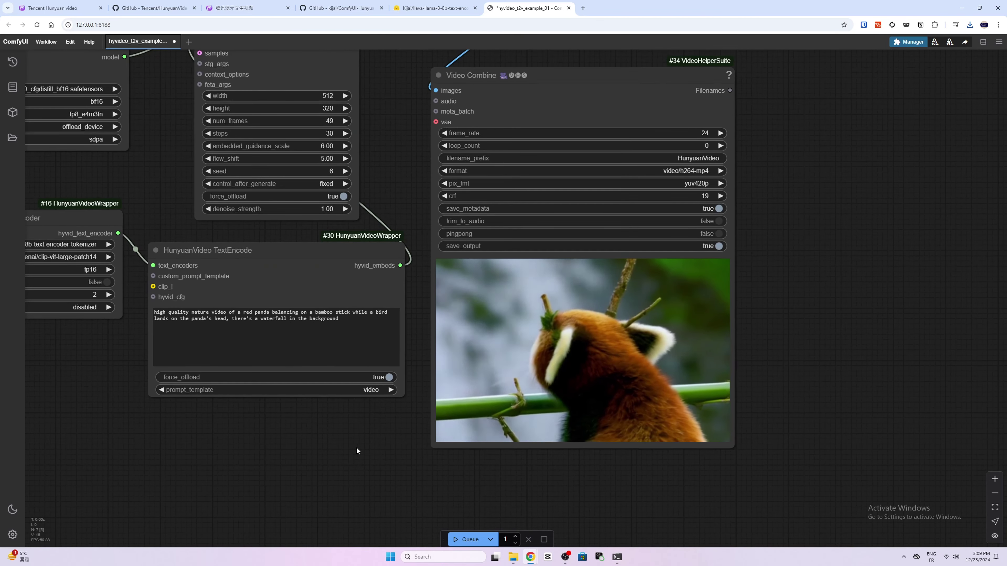
drag(356, 447, 551, 502)
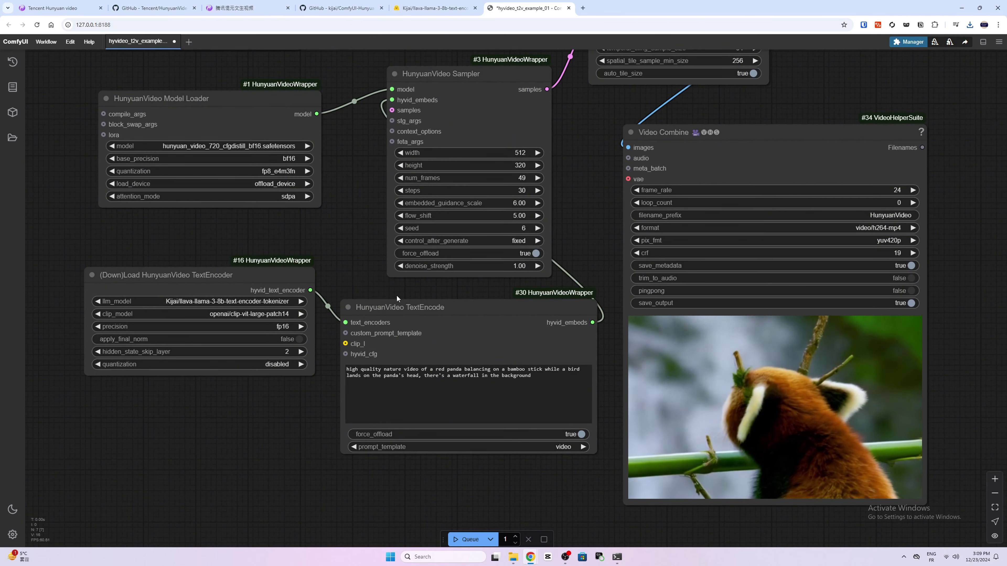
double_click(459, 375)
key(ctrl+a)
text(In an anime-inspired action scene, a ninja leaps across rooftops at night, the city lights below casting shadows on the ninja’s sleek outfit. Their movements are swift and precise, with exaggerated, dynamic action lines following each leap. The atmosphere is tense, with a sense of speed and grace.)
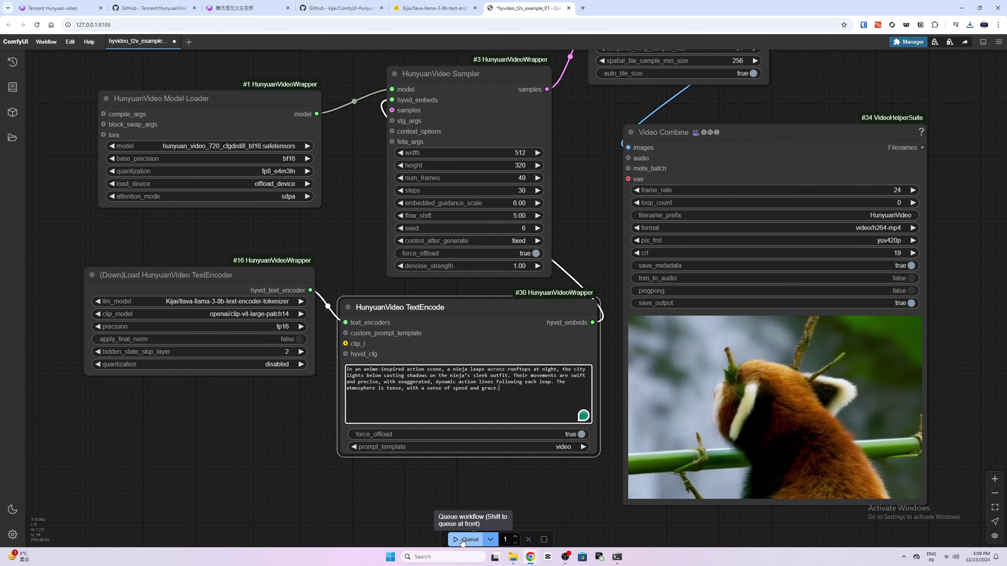
click(462, 539)
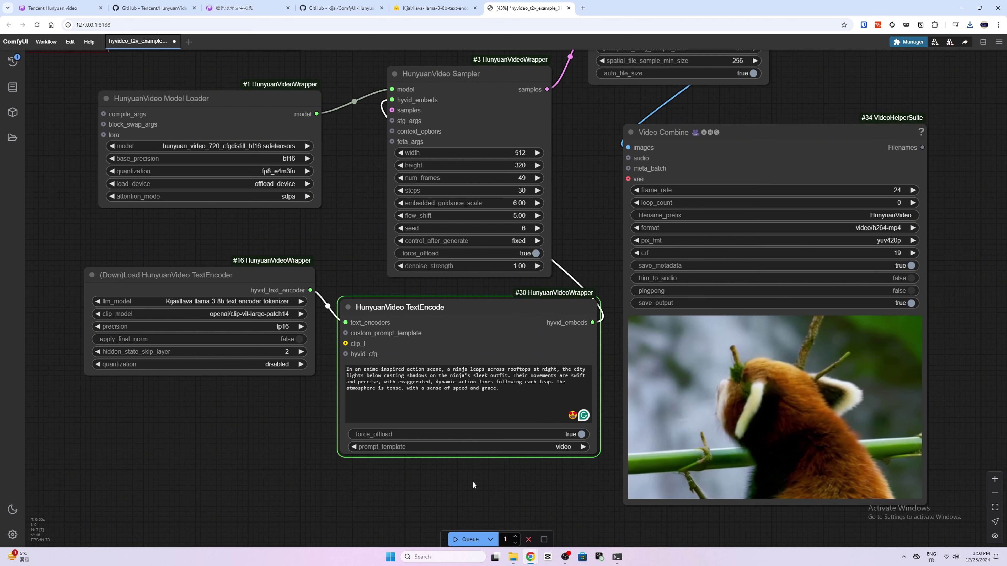
Step: Open the downloaded HunyuanVideo_00001 clip, play it in Media Player, and close the player
click(970, 25)
click(905, 59)
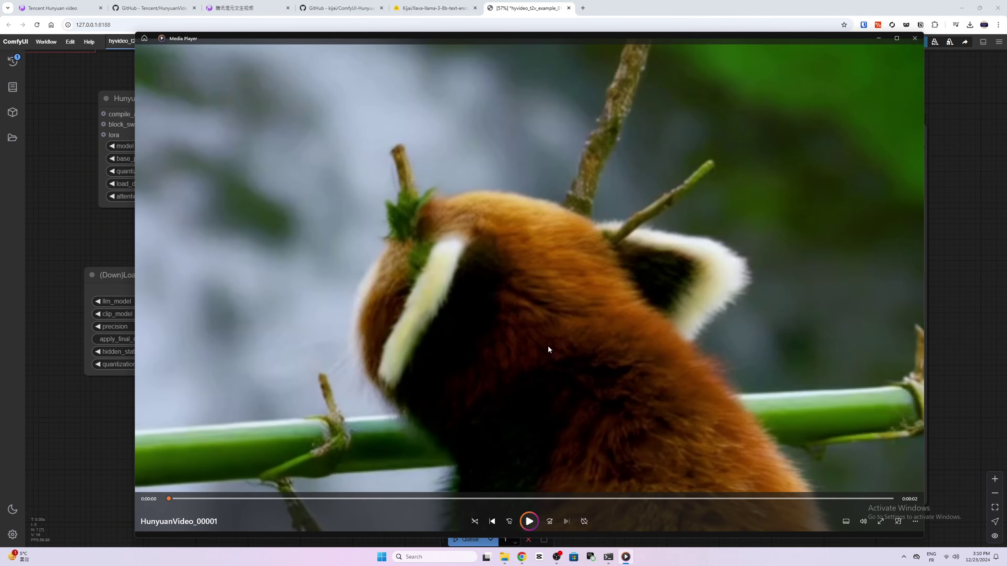
click(529, 522)
click(915, 39)
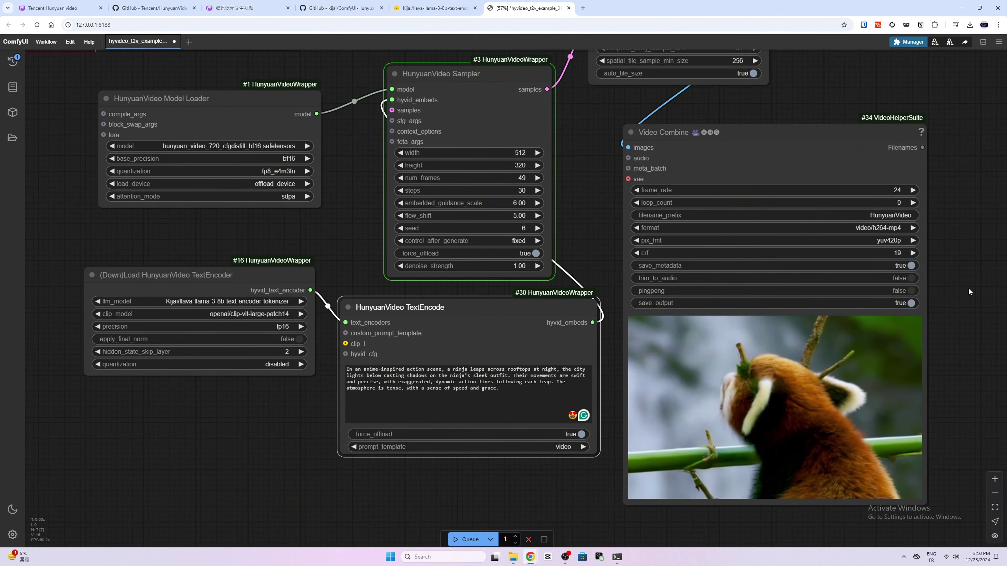
scroll(965, 288, up, 1)
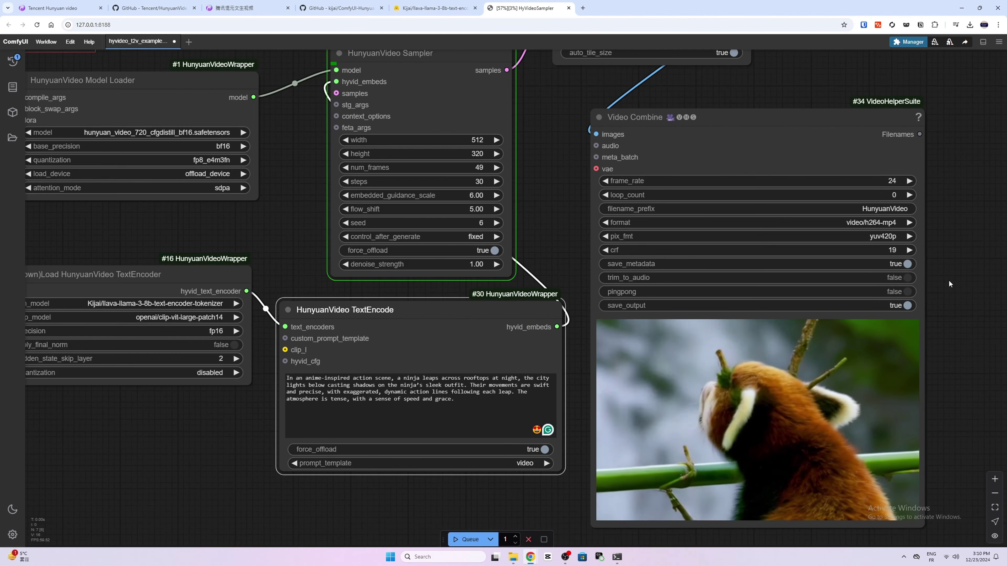
scroll(949, 284, down, 1)
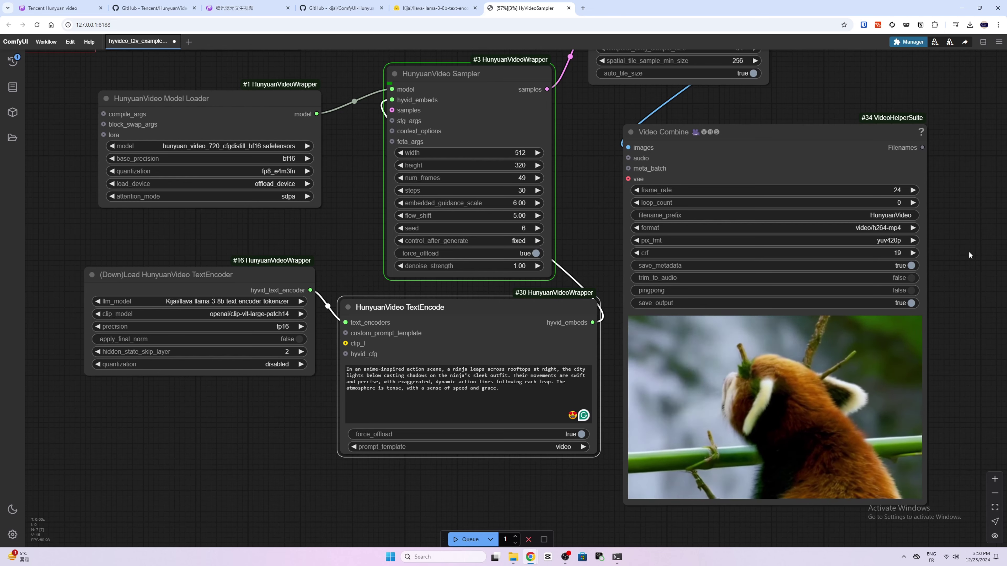
scroll(970, 255, down, 1)
drag(969, 255, 927, 286)
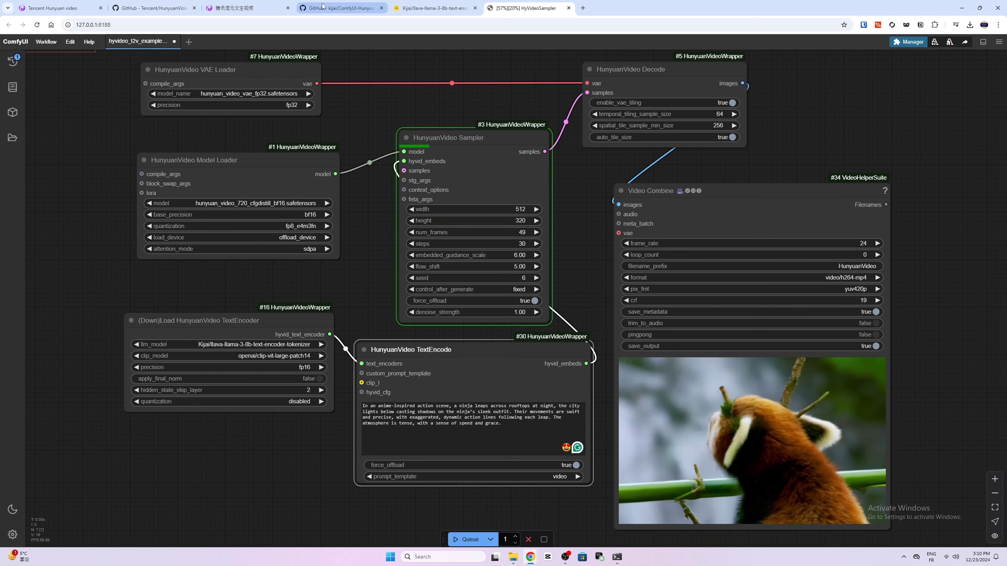
Step: Open the Kijai/HunyuanVideo_comfy file list from the wrapper README, close the llava-llama-3-8b page, and review the available model files
click(339, 8)
right_click(335, 160)
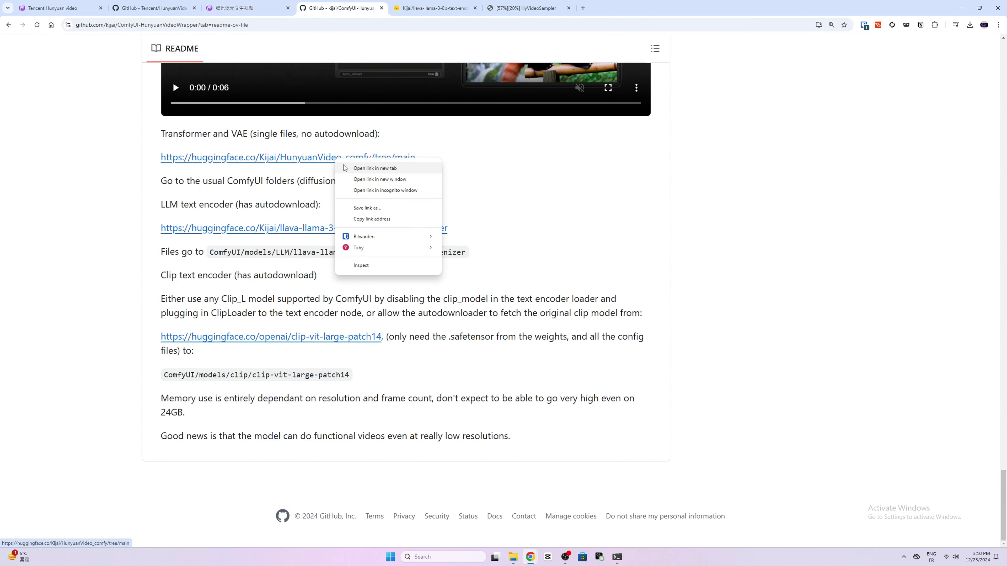
click(434, 167)
key(ctrl+Tab)
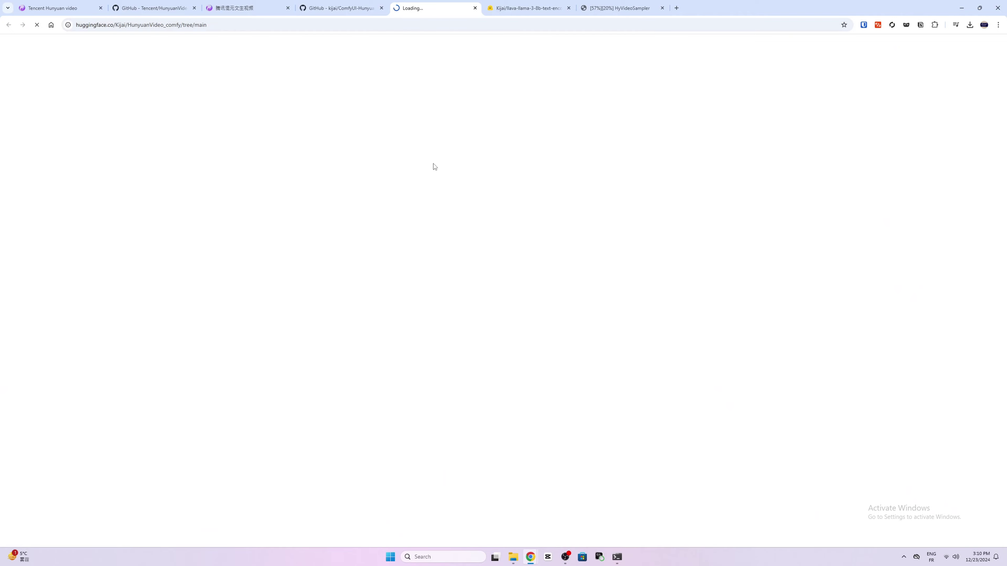
click(527, 8)
click(569, 8)
click(340, 8)
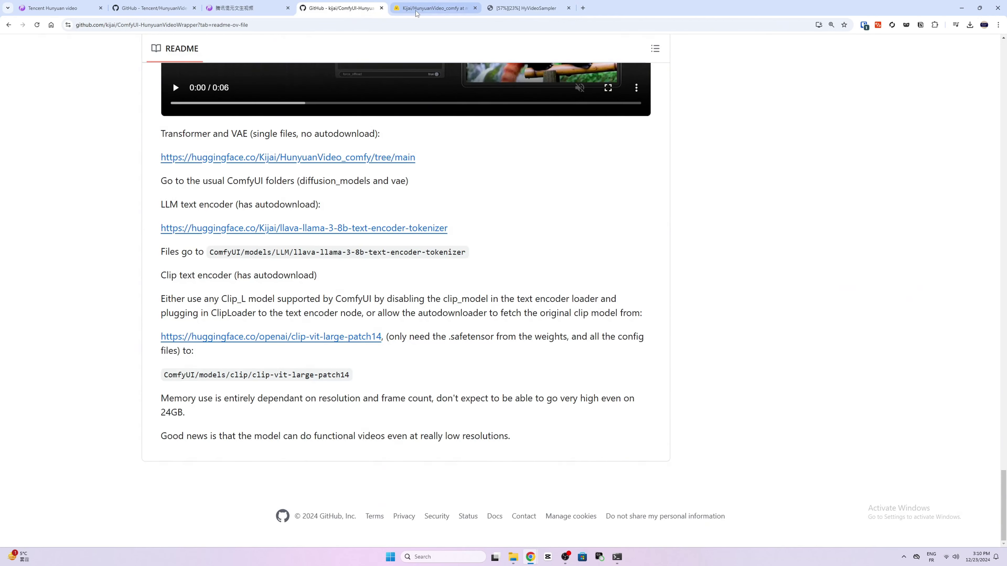
click(416, 12)
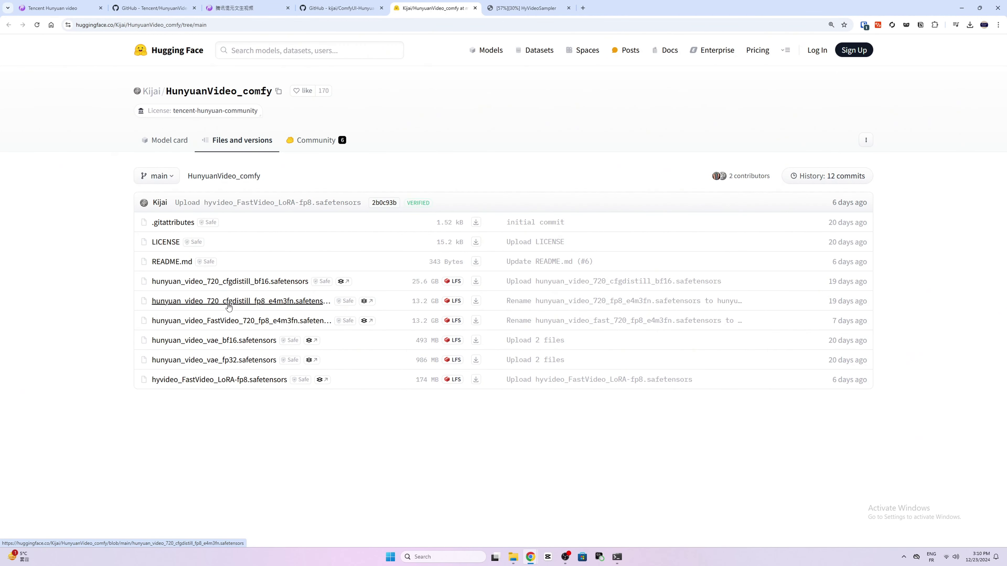
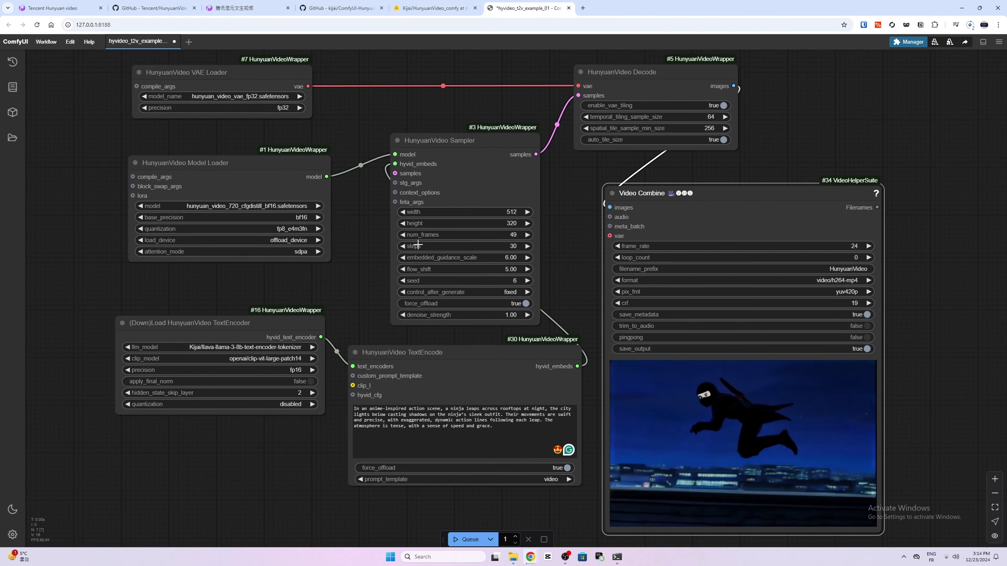
Step: Replace the TextEncode prompt with the character showing an exaggerated, dramatic facial expression of shock, and queue the workflow
click(356, 429)
key(ctrl+a)
right_click(357, 429)
click(401, 241)
key(ctrl+Return)
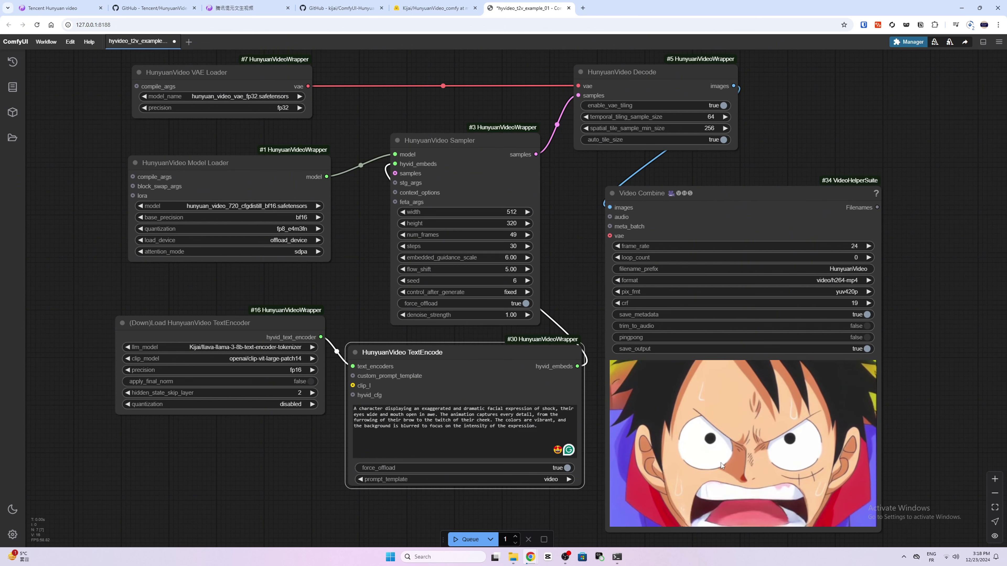
Step: Save the Video Combine preview of the shocked anime character video
scroll(758, 454, up, 7)
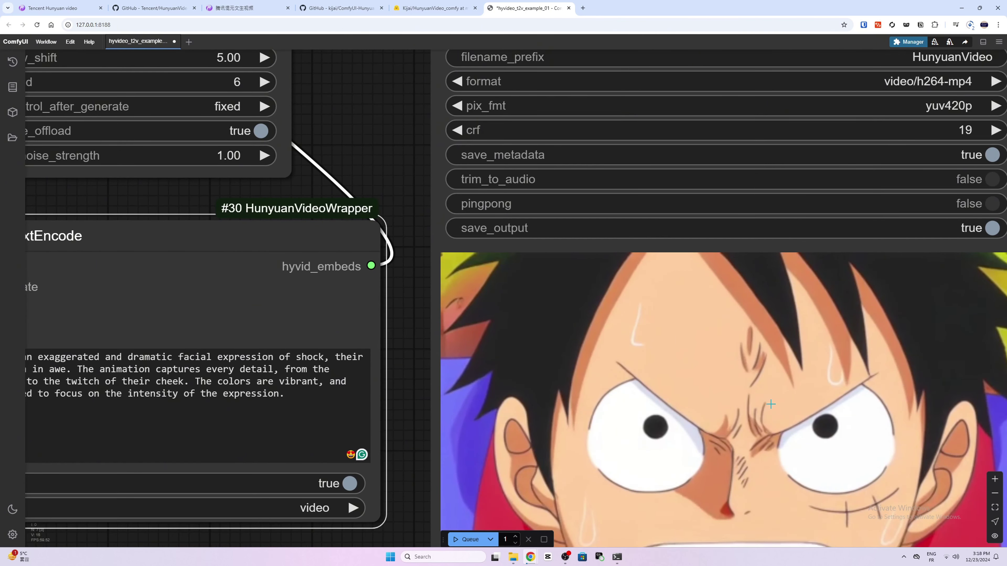
drag(771, 404, 646, 273)
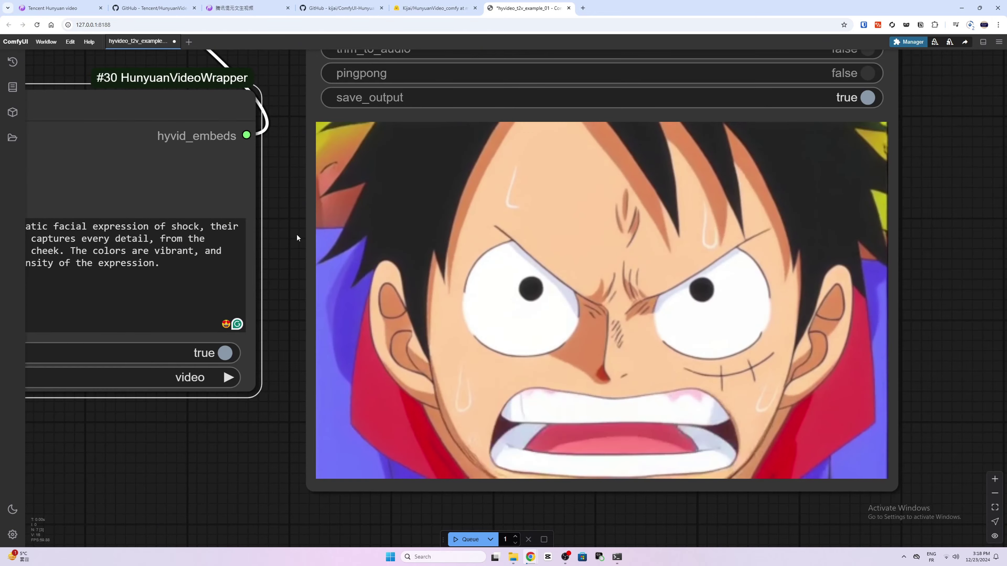
right_click(612, 256)
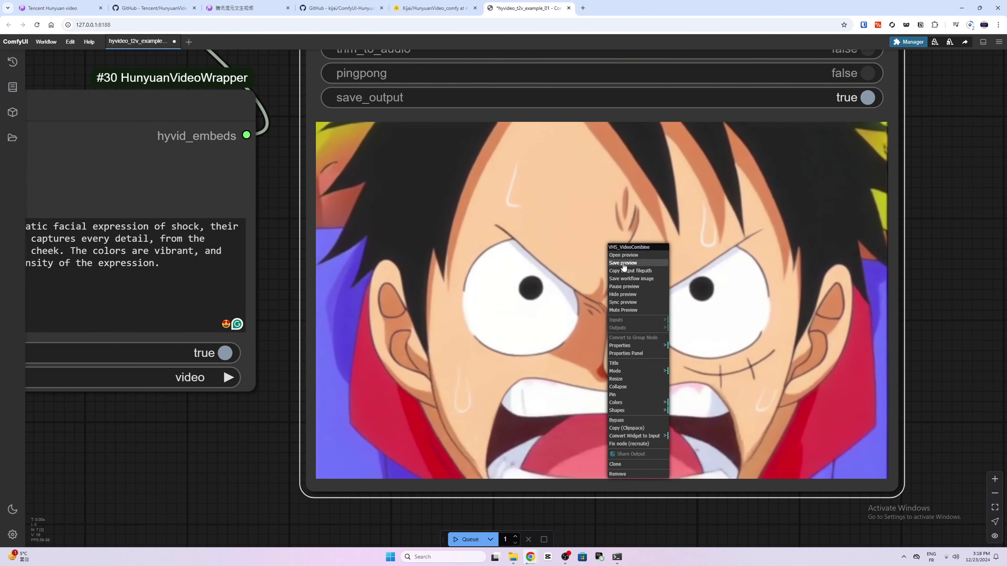
click(623, 263)
Step: Replace the TextEncode prompt with the highly detailed POV shot of a soldier moving through a dense, fog-filled forest, and queue the workflow
scroll(431, 334, down, 10)
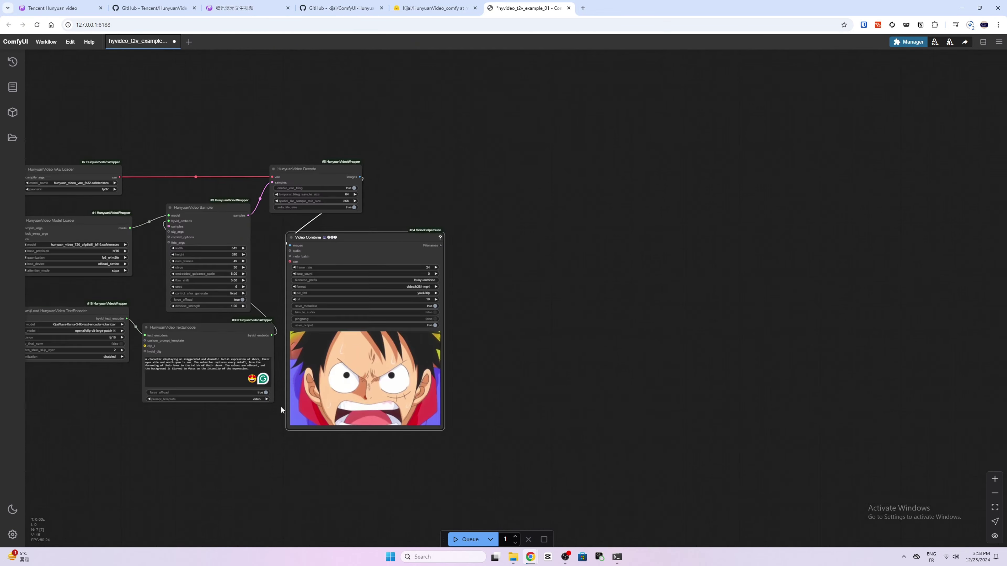
scroll(281, 407, up, 7)
drag(283, 410, 494, 493)
scroll(436, 446, down, 7)
scroll(479, 445, up, 5)
click(448, 398)
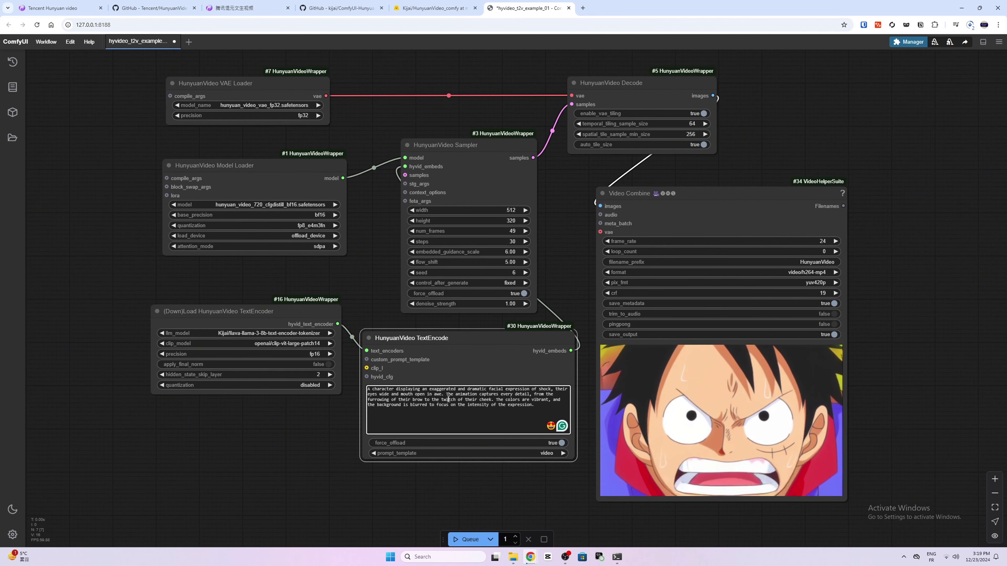
key(ctrl+a)
text(A highly detailed POV shot from a soldier’s perspective, with the camera moving slowly through a dense, fog-filled forest. The soldier's weapon is visible in the frame, and distant sounds of enemy movements can be heard. The atmosphere is tense, with the soldier’s breath fogging up the lens in the cold air. The scene is immersive, with excellent attention to detail in the soldier's equipment.)
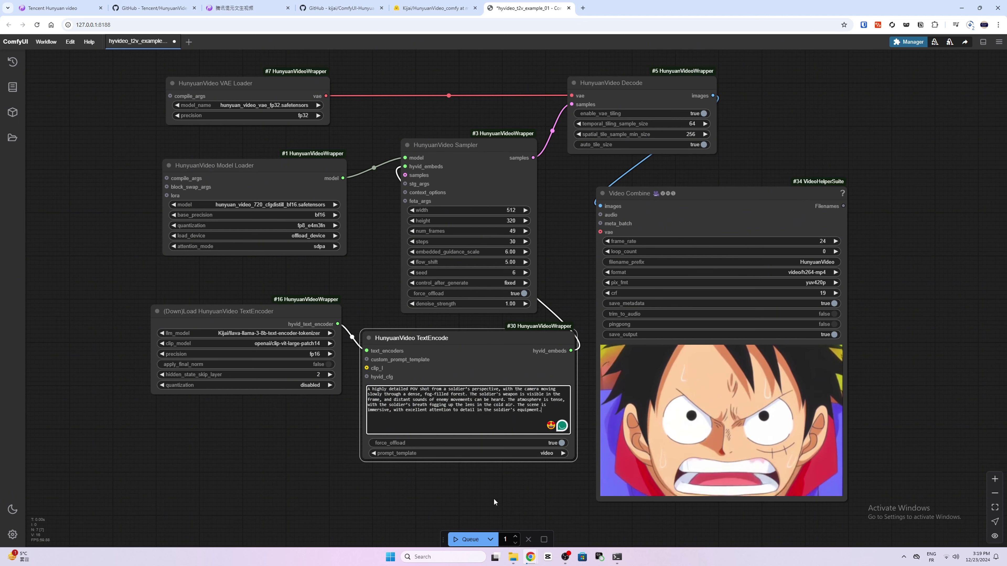
click(468, 539)
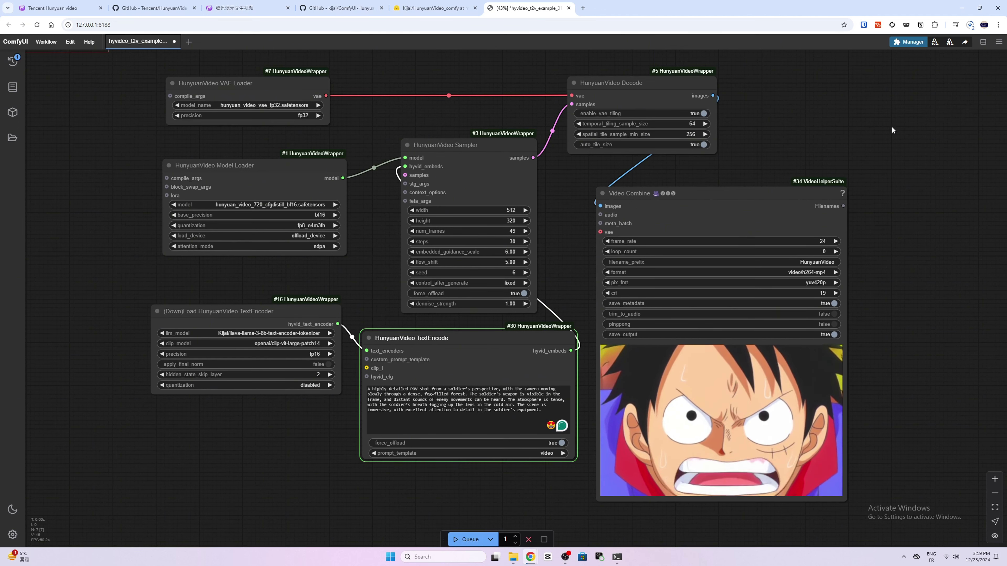
Step: Move the downloaded hunyuan_video_vae_bf16.safetensors file from Downloads into ComfyUI's models/vae folder
click(969, 25)
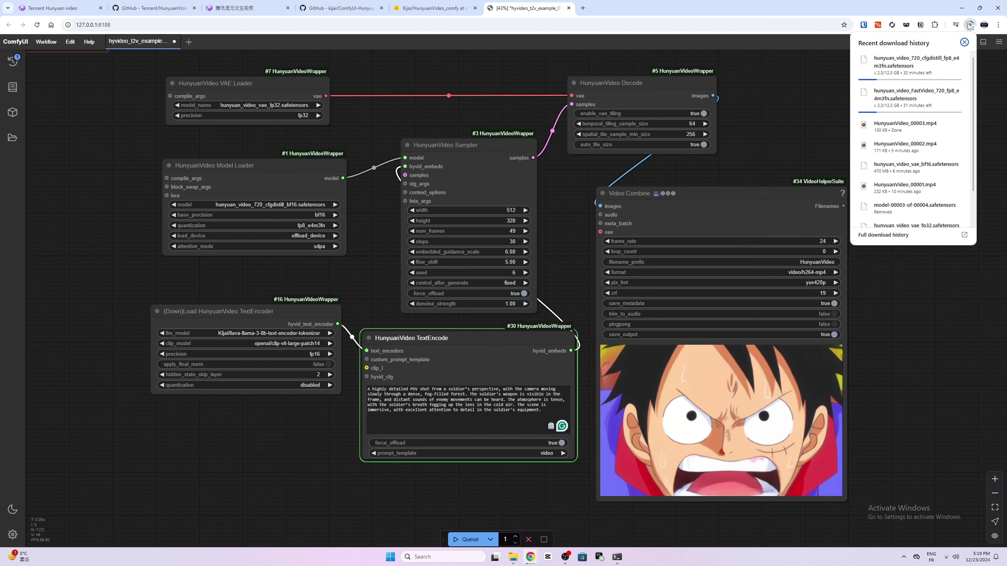
click(942, 166)
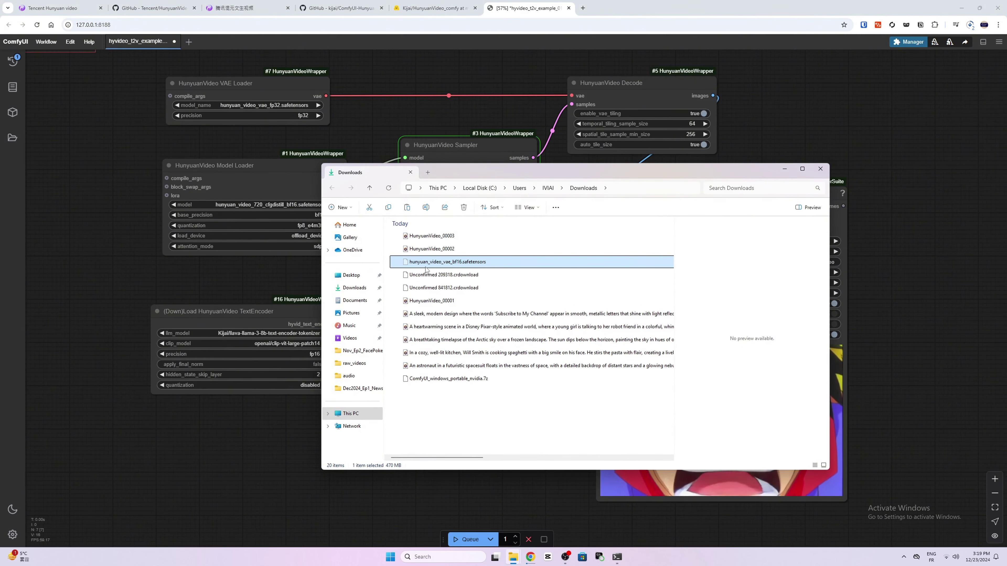
mouse_move(514, 557)
click(471, 489)
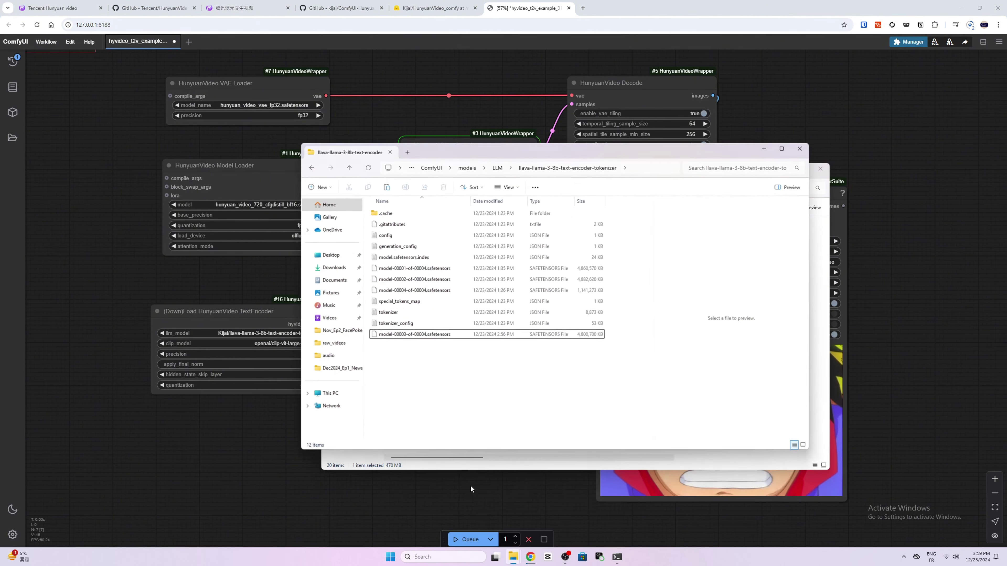
click(466, 167)
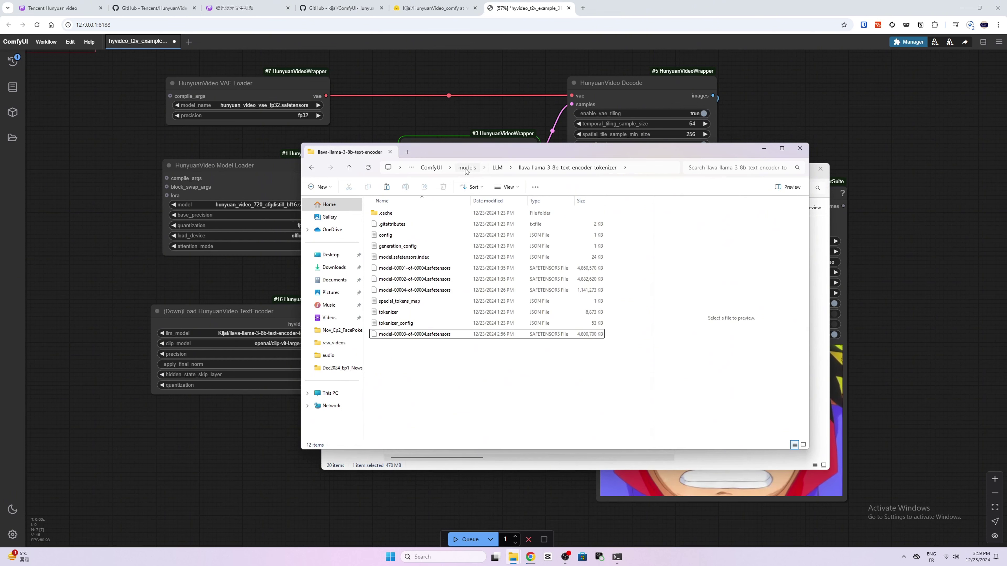
double_click(393, 400)
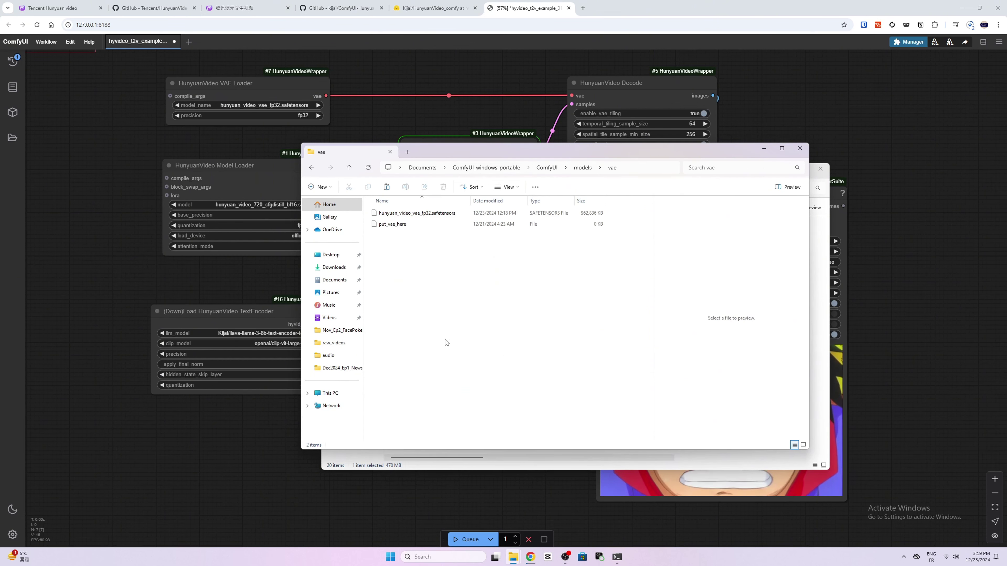
key(ctrl+v)
click(466, 313)
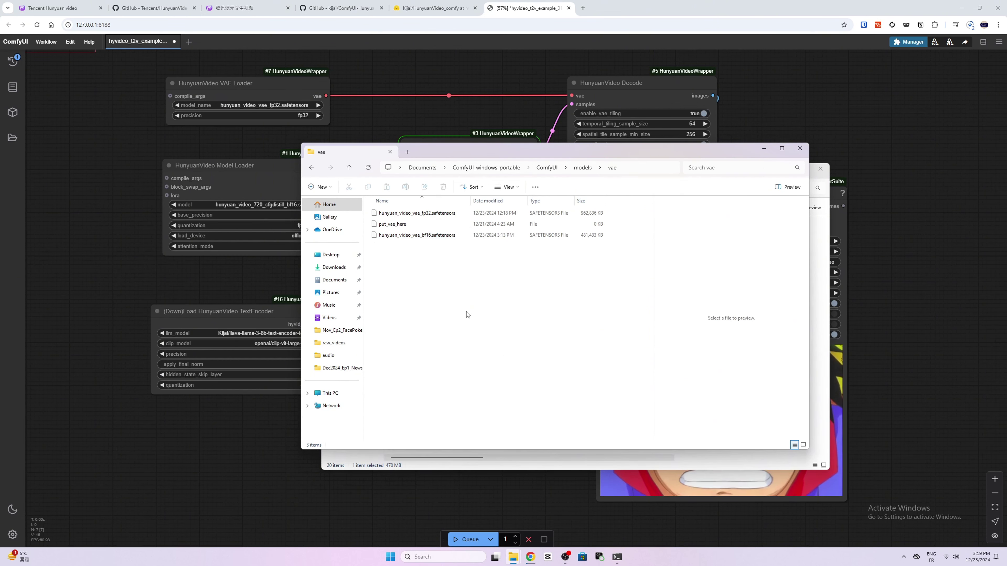
Step: Open ComfyUI's models/diffusion_models folder, widen the name column to read the full model file name, and minimize the window
click(576, 168)
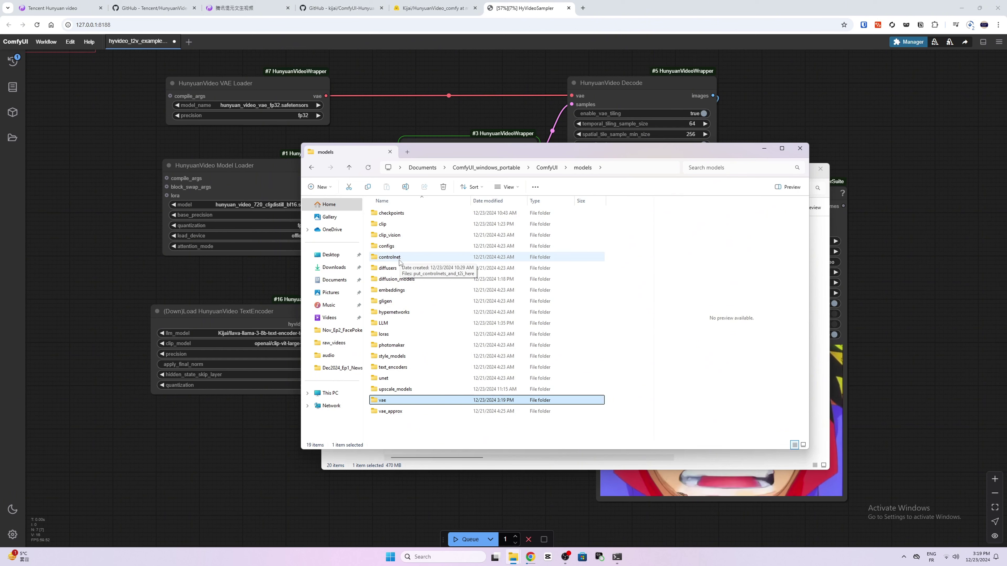
double_click(414, 280)
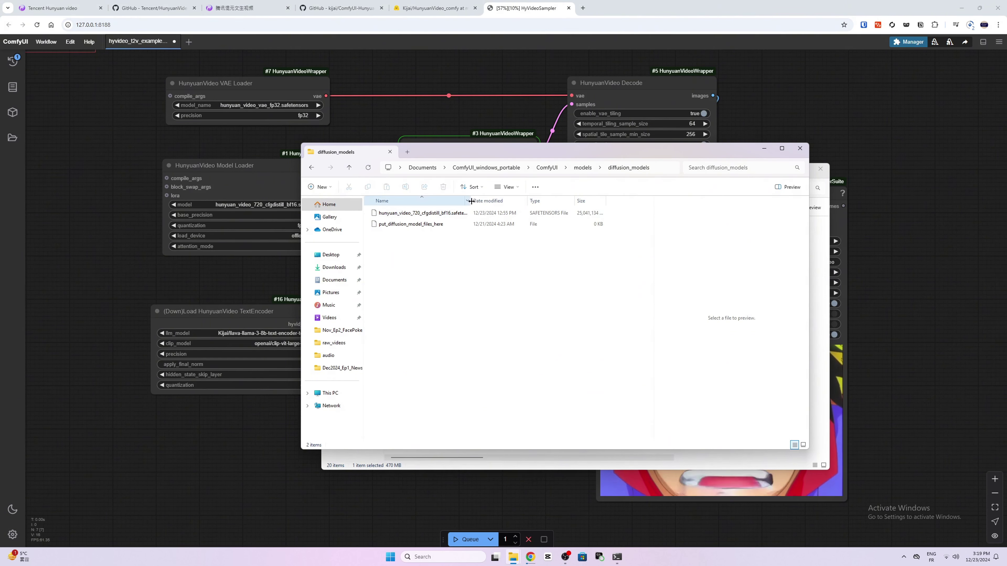
drag(477, 199, 530, 201)
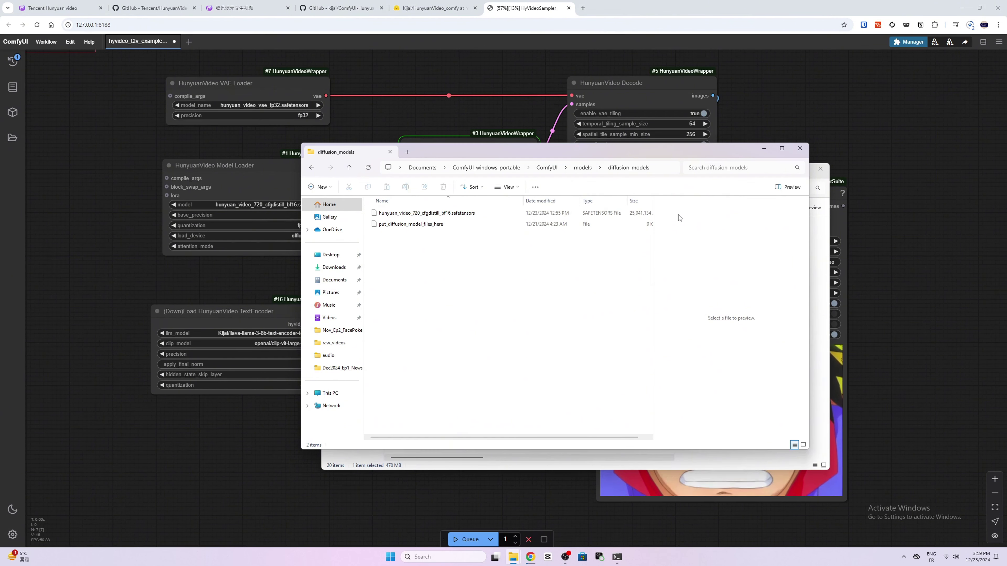
click(758, 151)
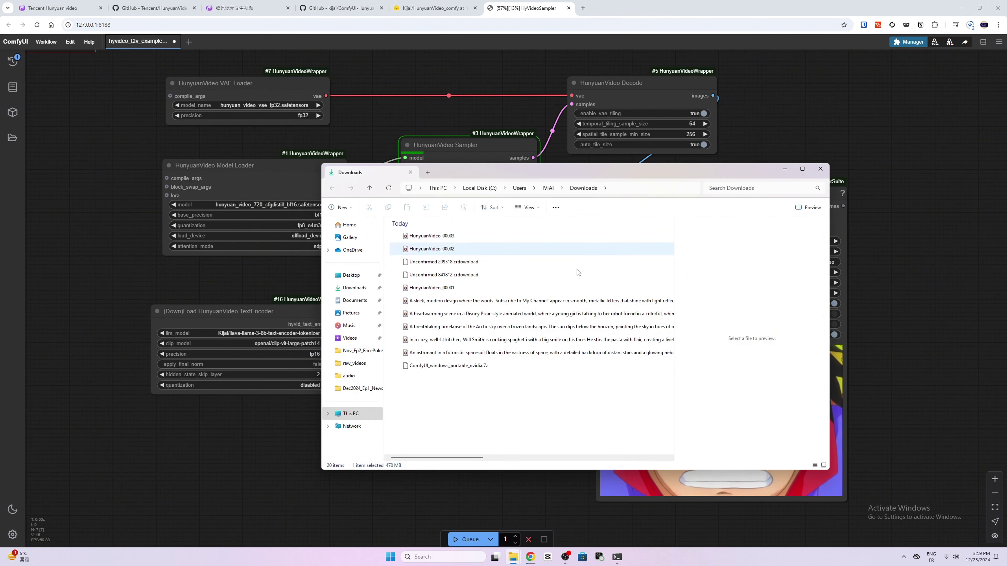
Step: Minimize the Downloads folder window and check the progress of the two fp8 model downloads in the browser's download history
right_click(562, 407)
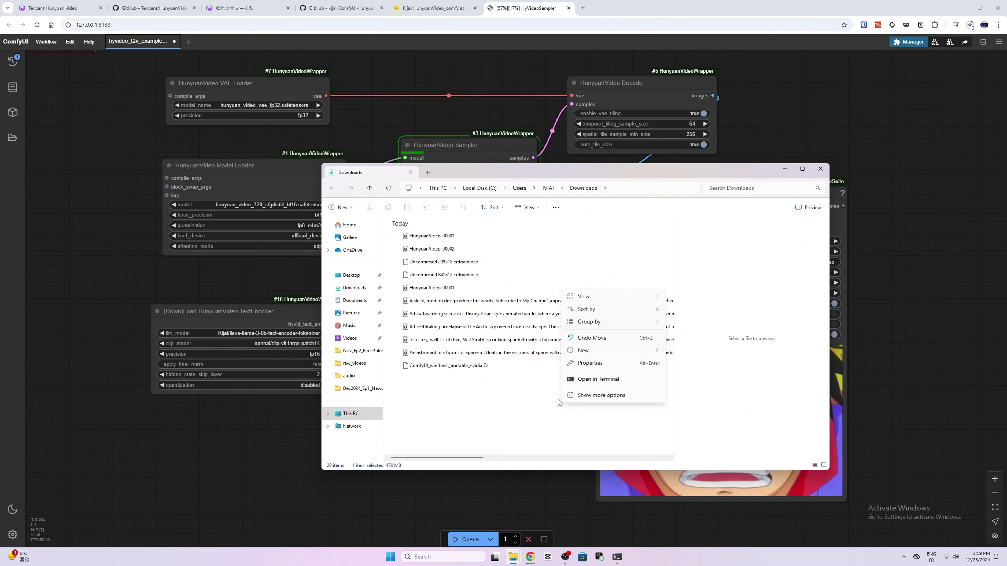
click(529, 405)
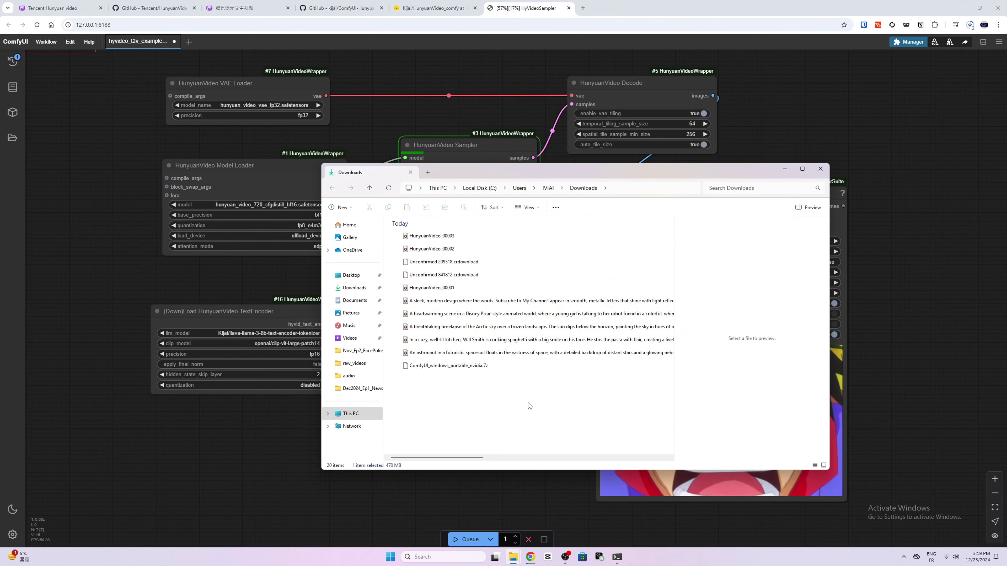
click(784, 170)
click(970, 24)
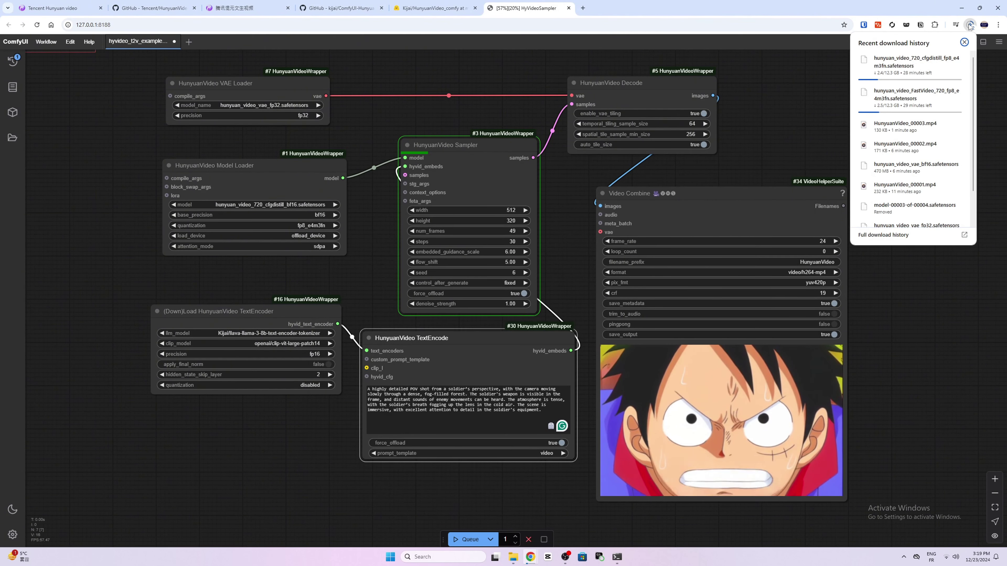
click(561, 313)
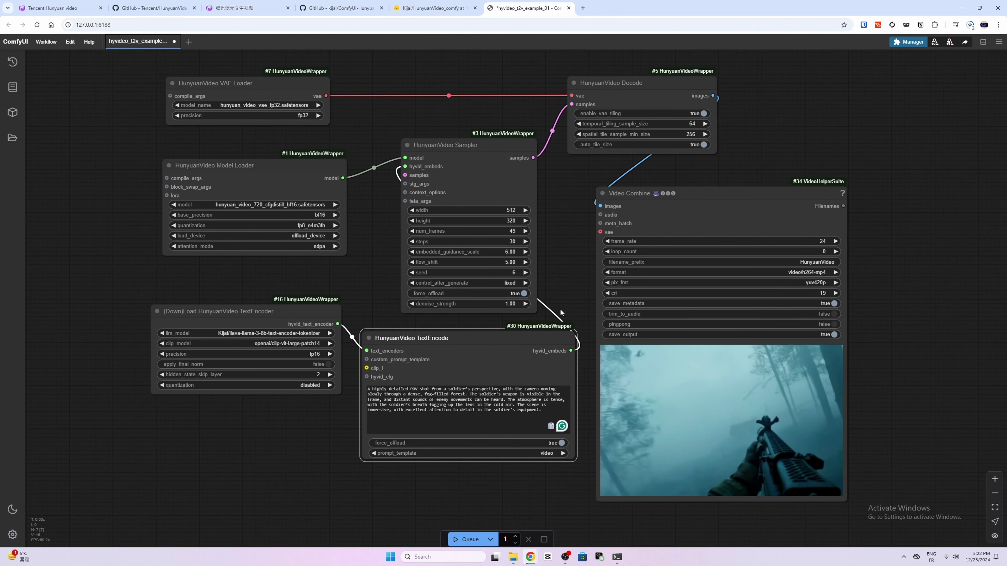
Step: Save the Video Combine preview of the soldier POV video and check it in the recent download history
scroll(705, 419, up, 6)
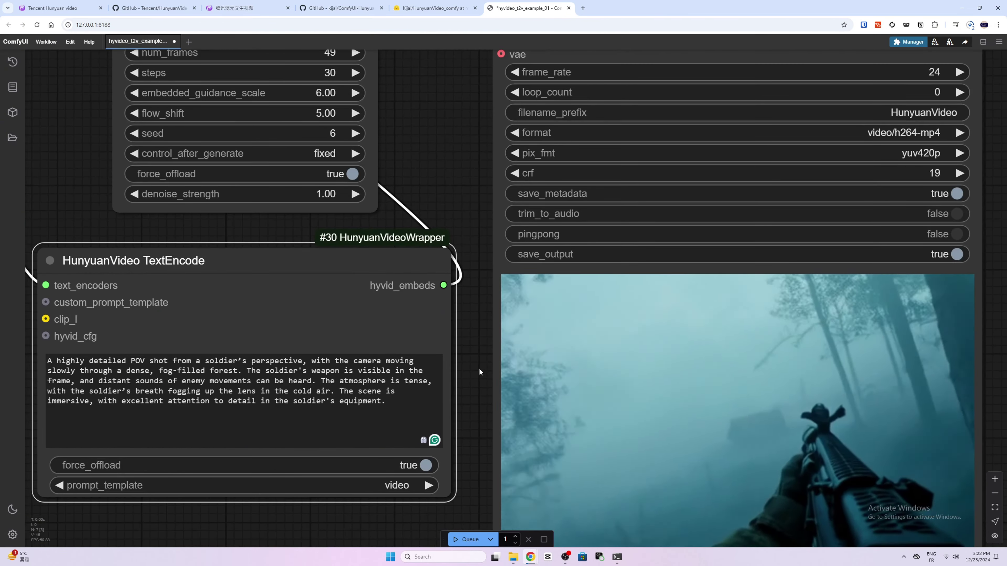
drag(478, 368, 362, 260)
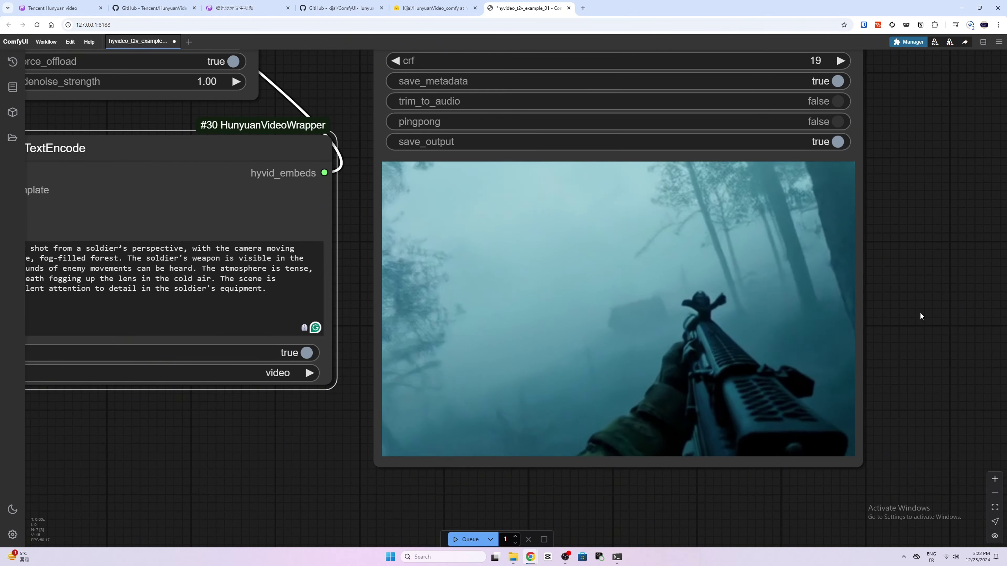
right_click(683, 279)
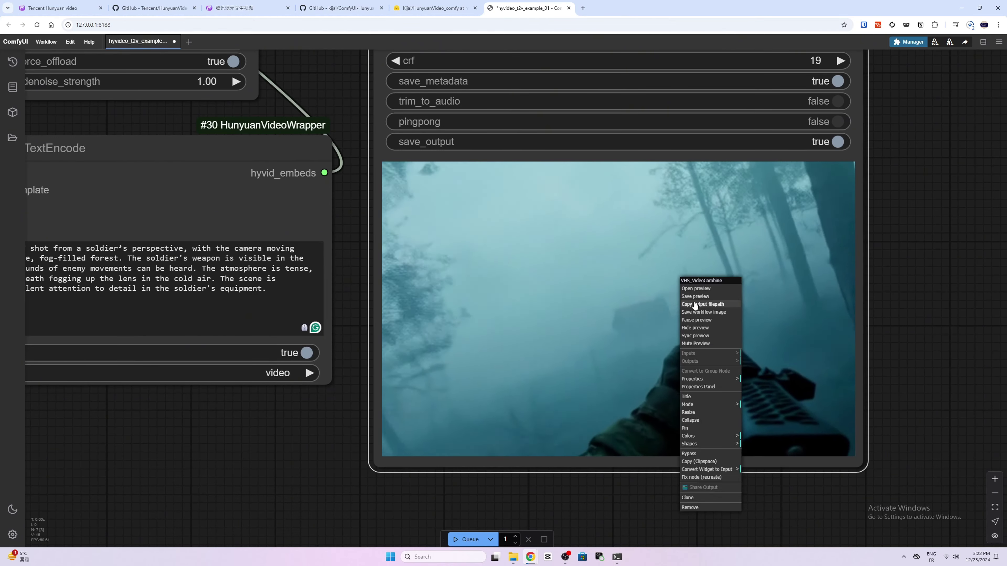
click(696, 295)
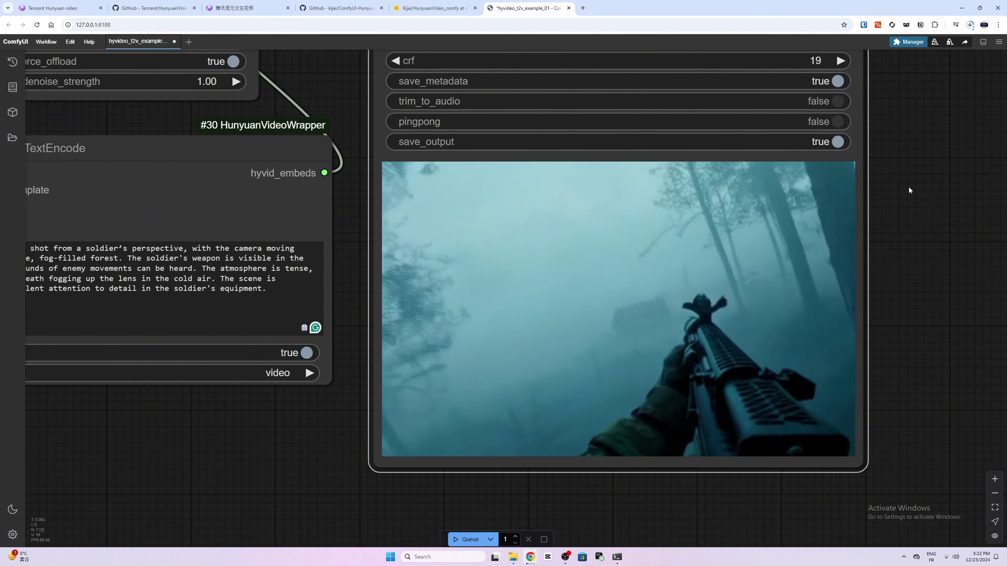
click(969, 26)
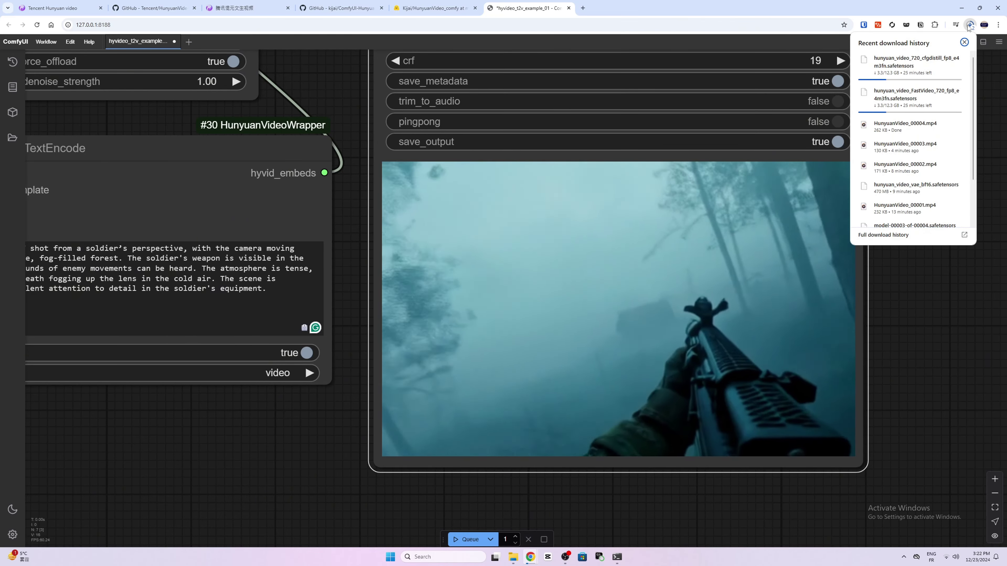
click(934, 116)
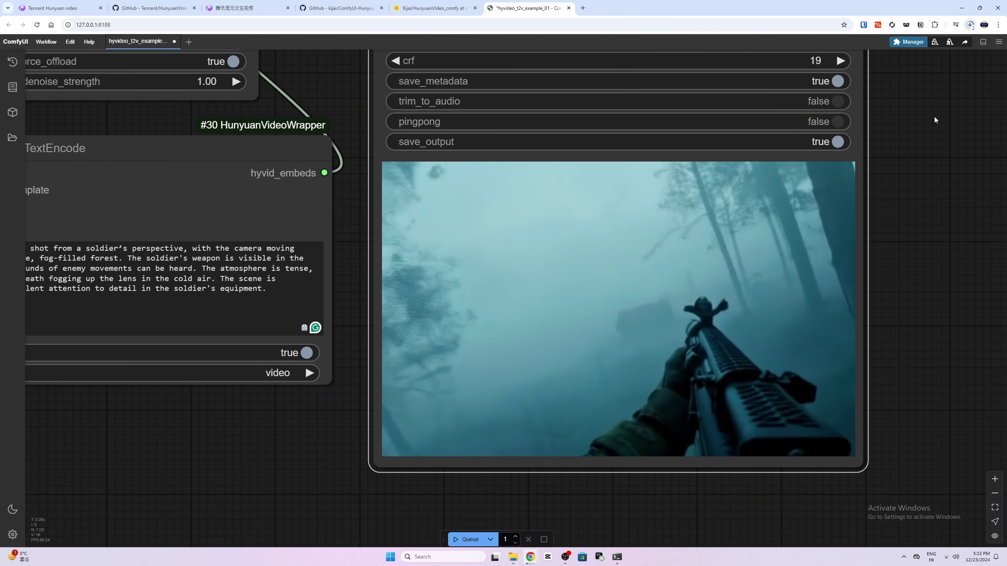
Step: Replace the TextEncode prompt with the horror film scene of a lone figure walking inside a haunted hospital, and queue the workflow
scroll(934, 232, down, 4)
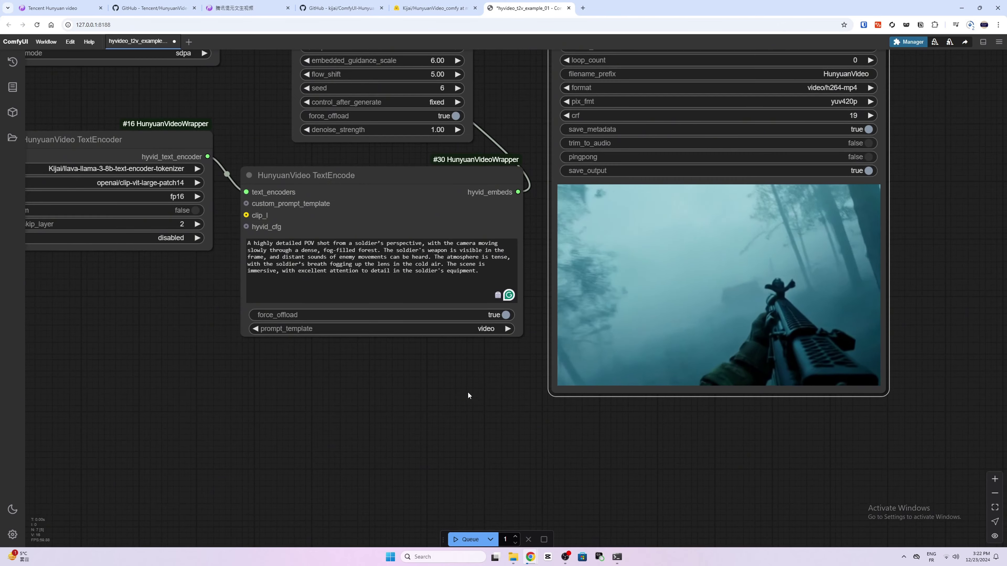
drag(467, 391, 484, 494)
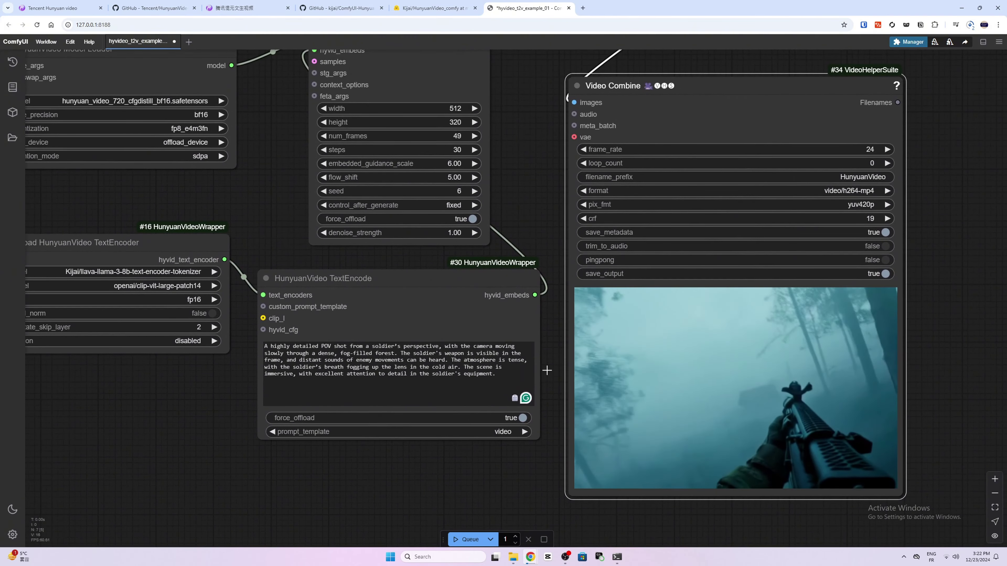
scroll(556, 357, down, 4)
drag(489, 434, 514, 476)
scroll(524, 457, up, 1)
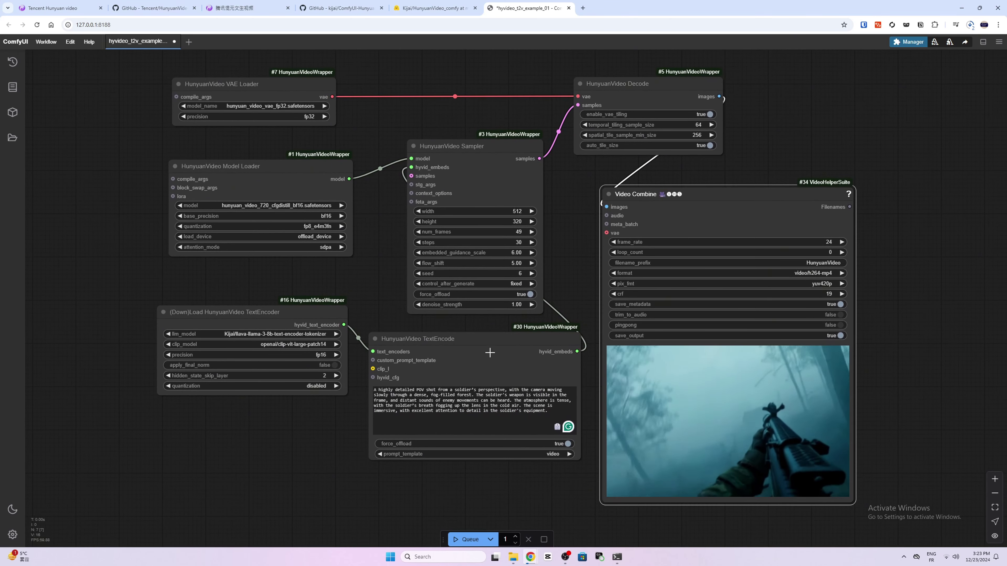
triple_click(460, 395)
right_click(460, 395)
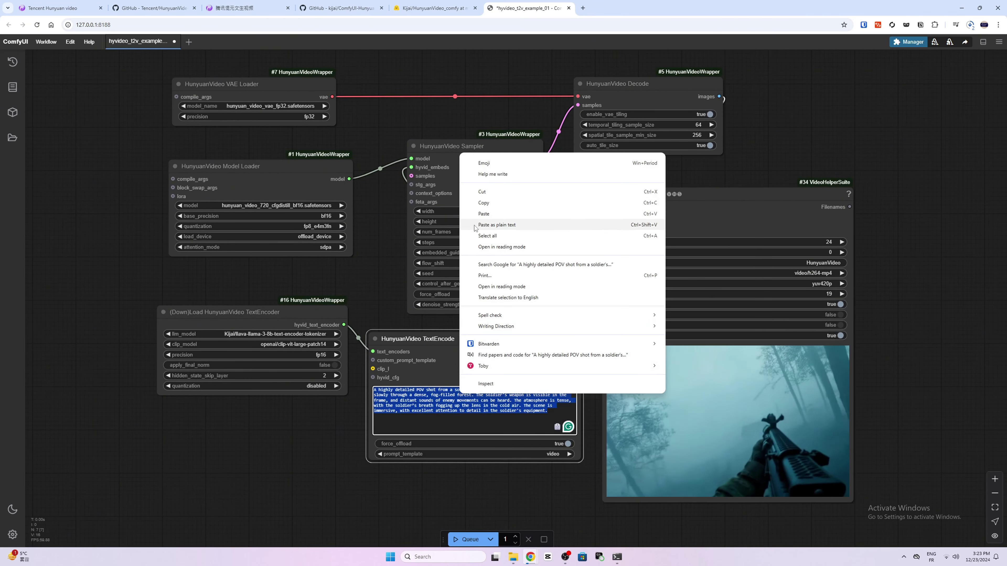
click(483, 213)
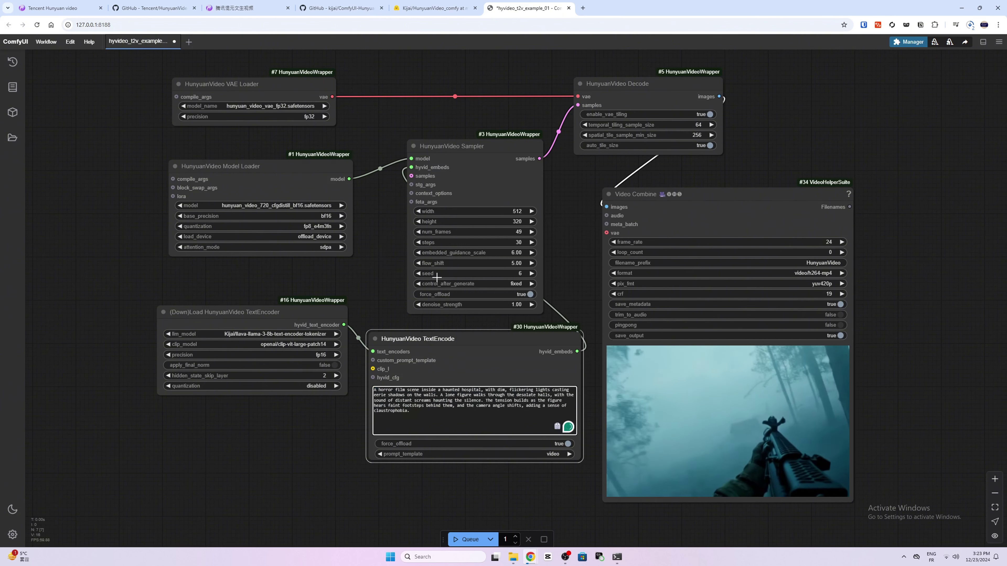
click(464, 539)
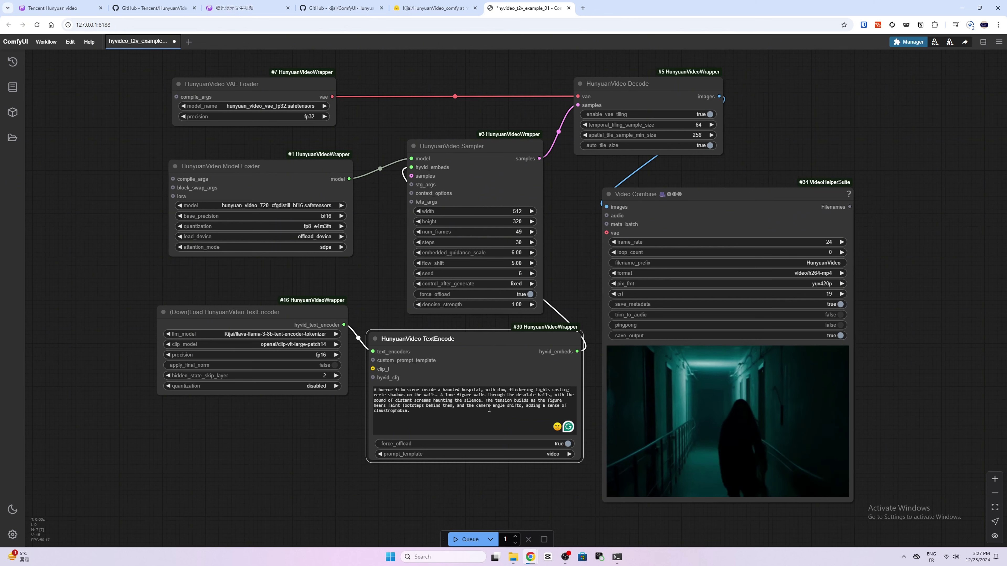
Step: Examine the generated haunted hospital video up close in the Video Combine preview
scroll(776, 427, up, 3)
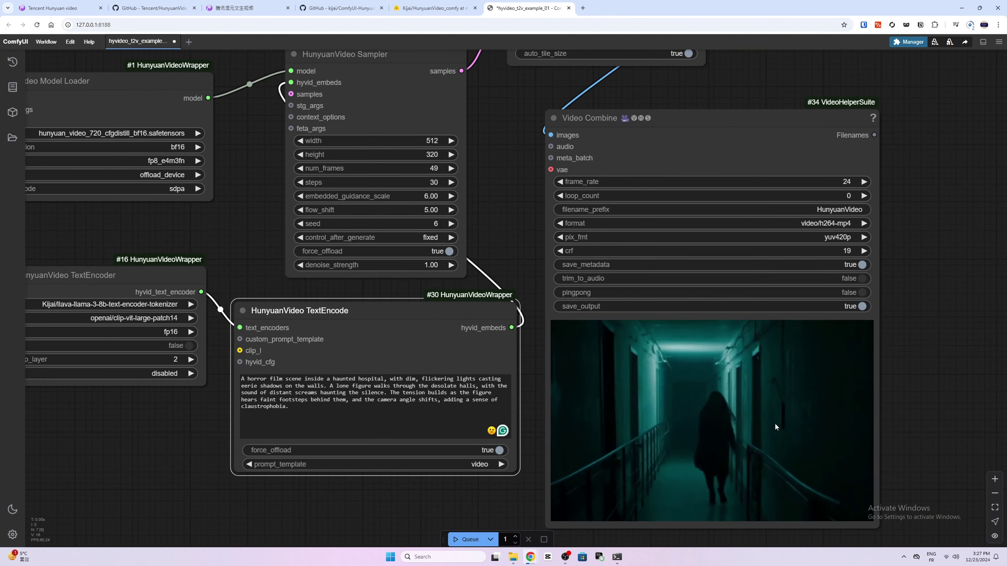
scroll(775, 427, up, 7)
drag(989, 375, 940, 257)
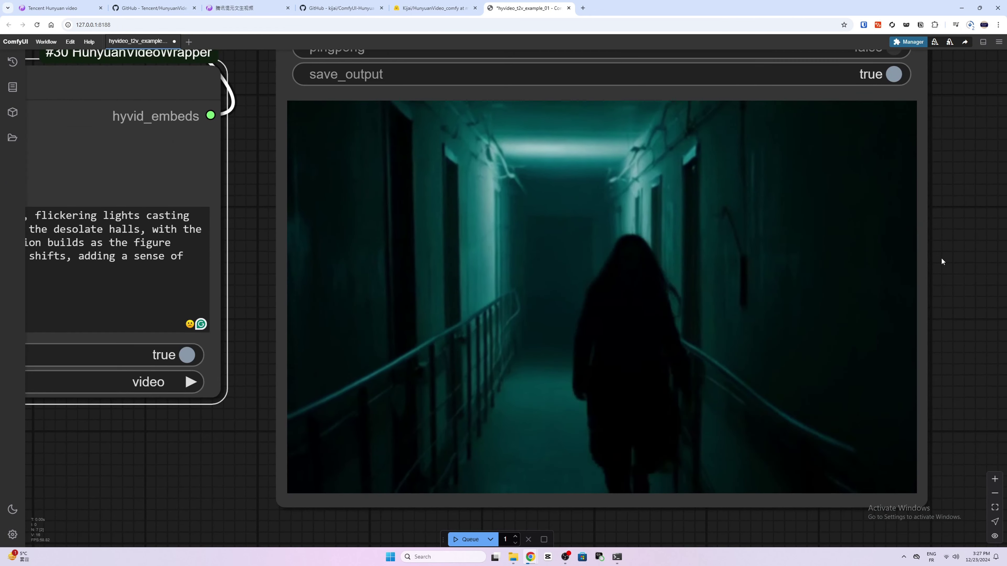
Step: Replace the TextEncode prompt with the scene of a young boy standing in the rubble of a warzone city, and queue the workflow
scroll(942, 276, down, 2)
right_click(665, 208)
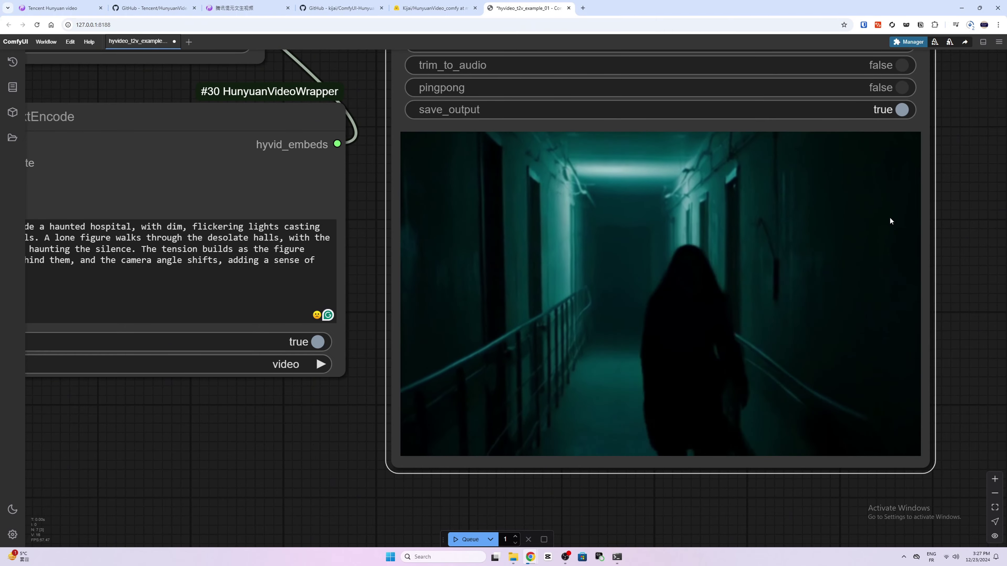
scroll(389, 303, down, 2)
scroll(498, 377, down, 6)
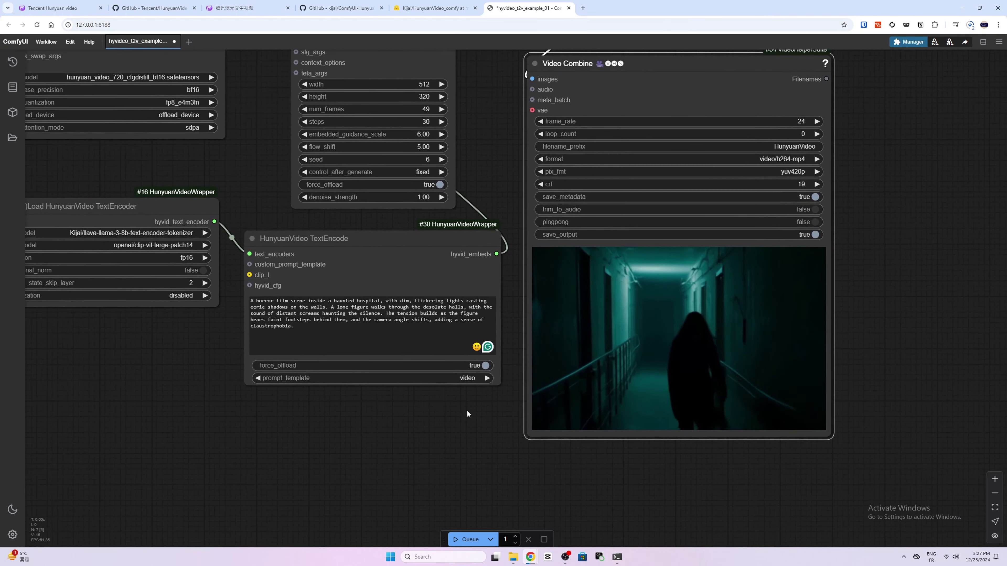
scroll(481, 482, up, 2)
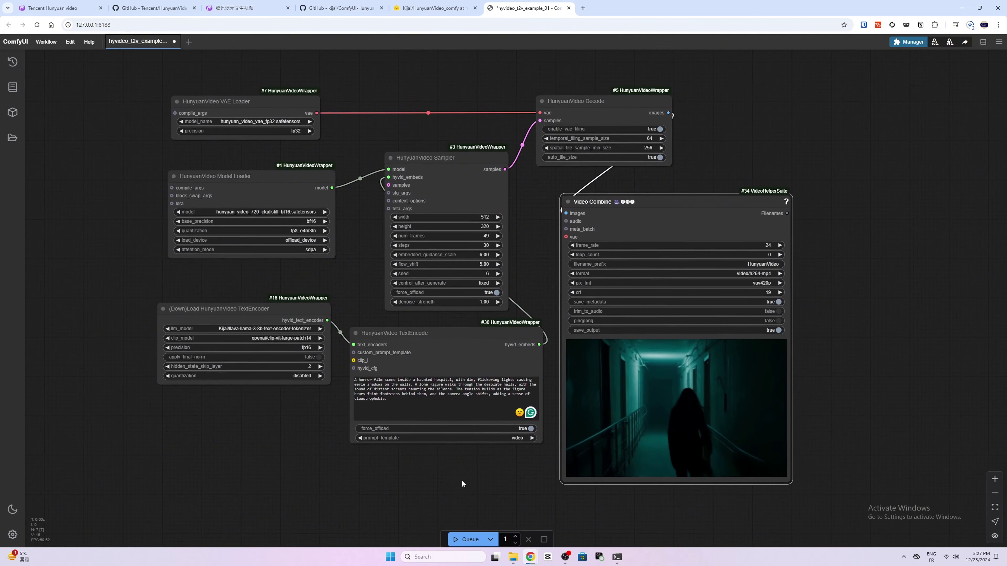
click(424, 397)
key(ctrl+a)
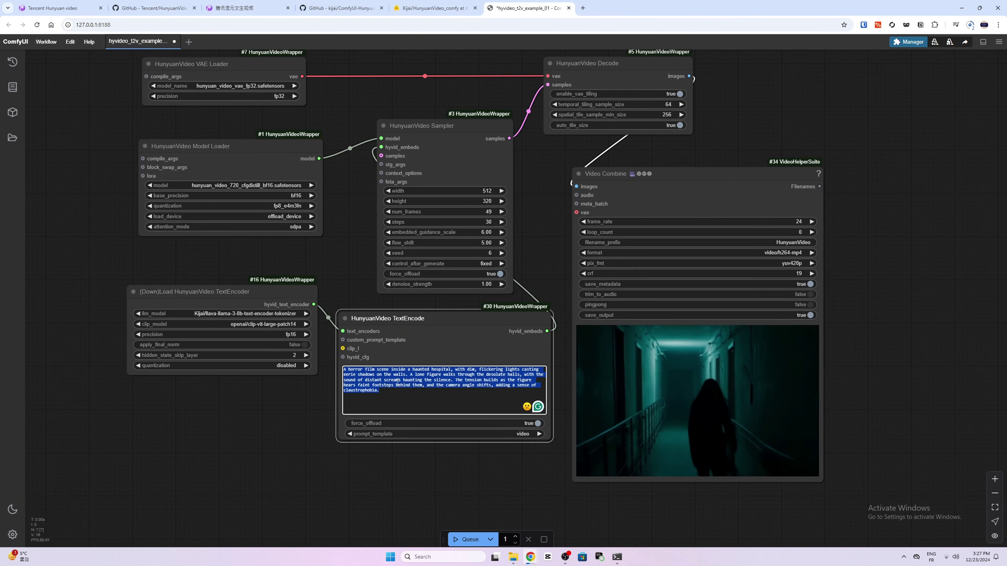
text(A striking image of a young boy caught in the middle of a warzone, standing in the rubble of a destroyed city. His expression is hardened, yet there's a glimmer of hope in his eyes. The scene is intense, with the distant sound of gunfire and explosions, while the boy looks around, making a decision that will change his life forever. The background is filled with war-torn buildings, and the sky is darkened with smoke.)
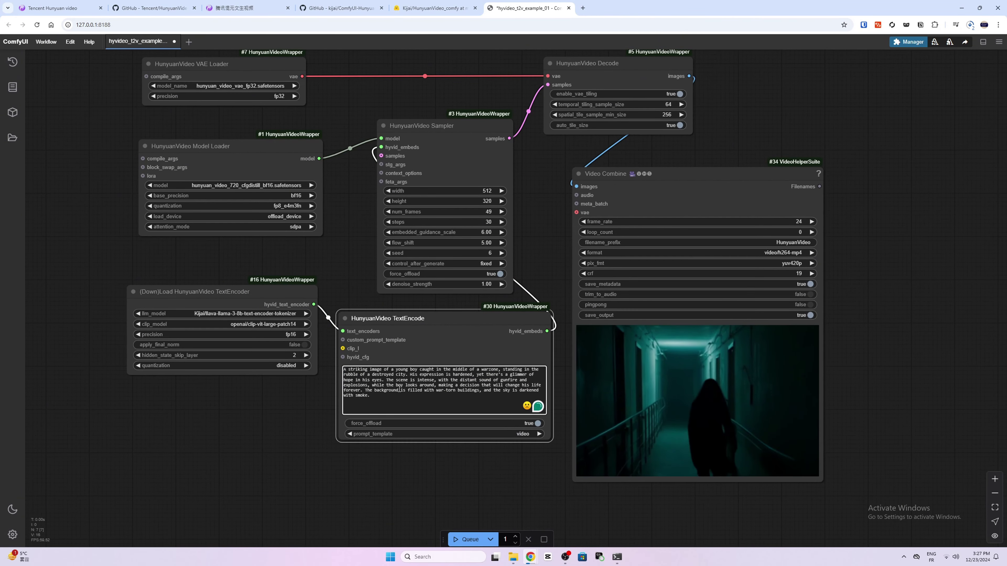
click(458, 539)
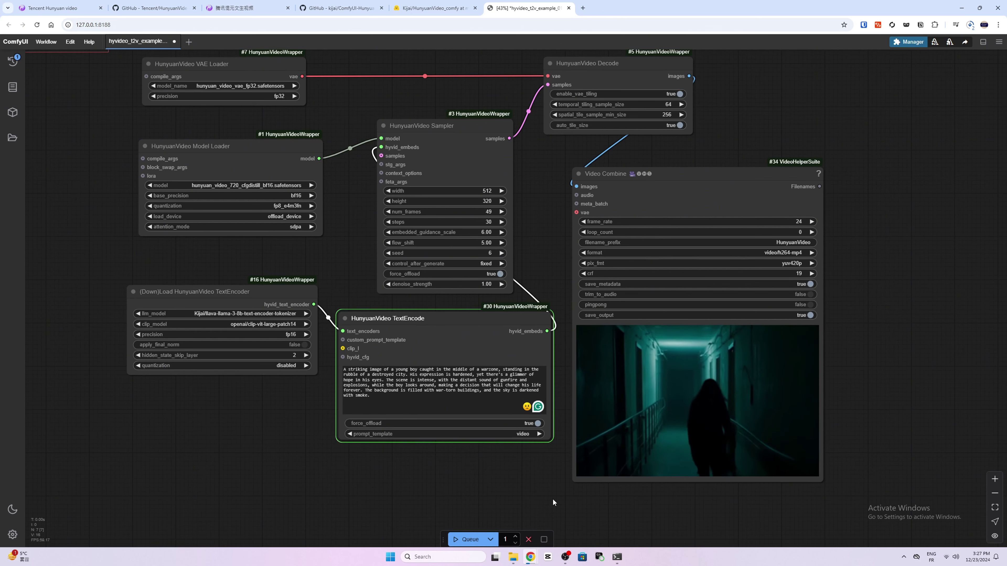
scroll(844, 319, up, 2)
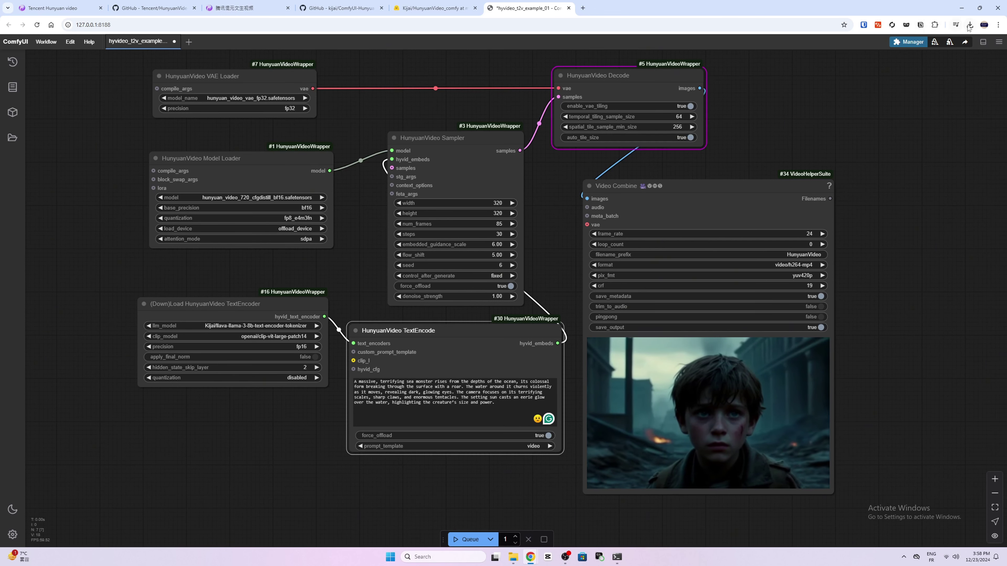
Step: Open the Downloads folder from the recent download history and select the cfgdistill and FastVideo fp8_e4m3fn safetensors files for transfer
click(970, 25)
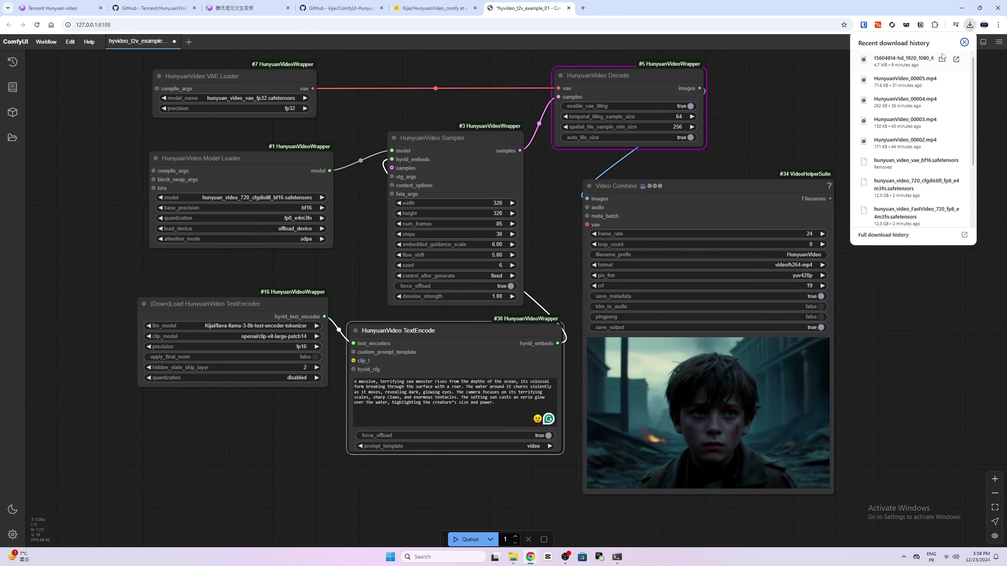
click(951, 62)
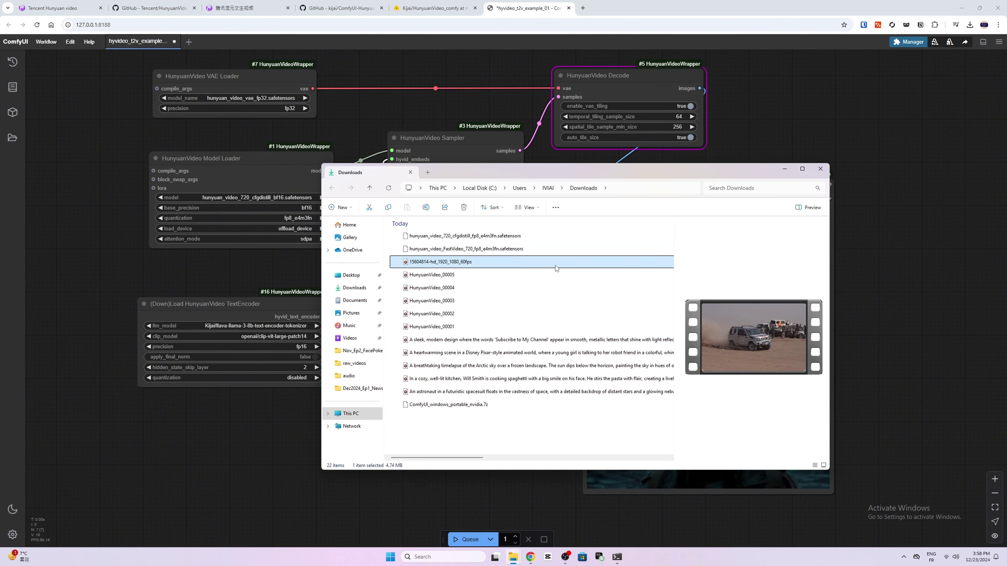
click(491, 248)
click(503, 236)
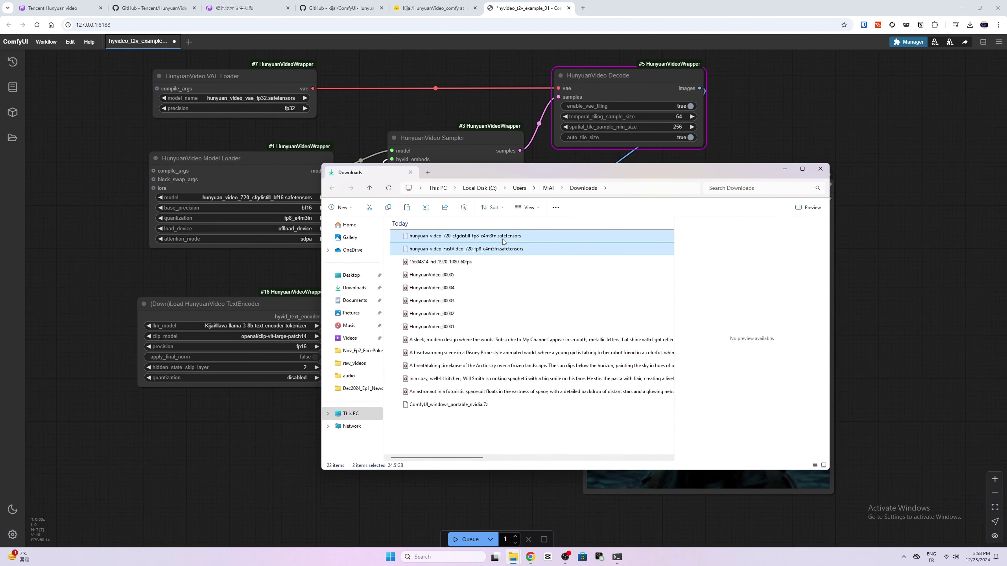
Step: Paste the two fp8 model files into ComfyUI's models/diffusion_models folder and minimize both folder windows
mouse_move(513, 557)
click(472, 515)
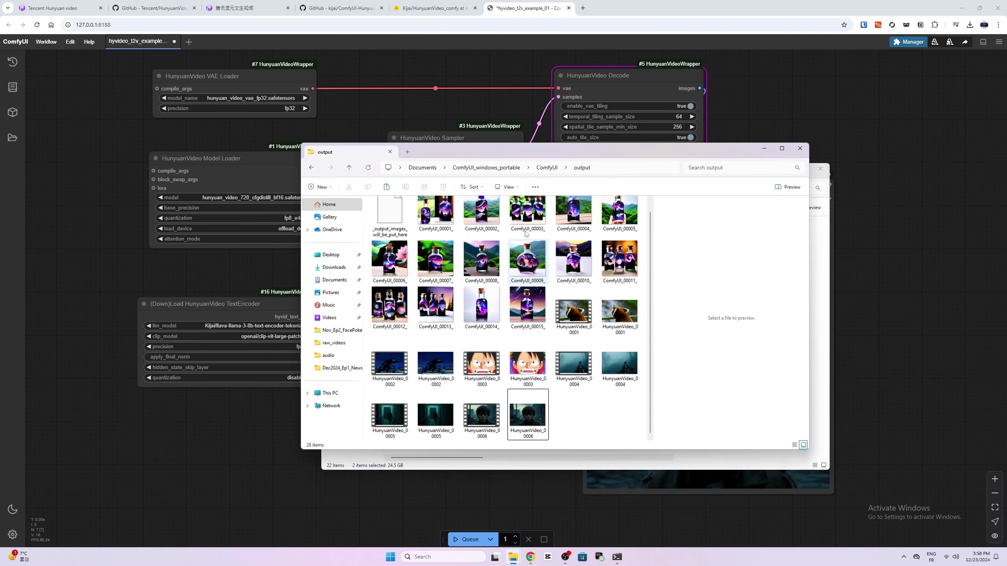
click(497, 168)
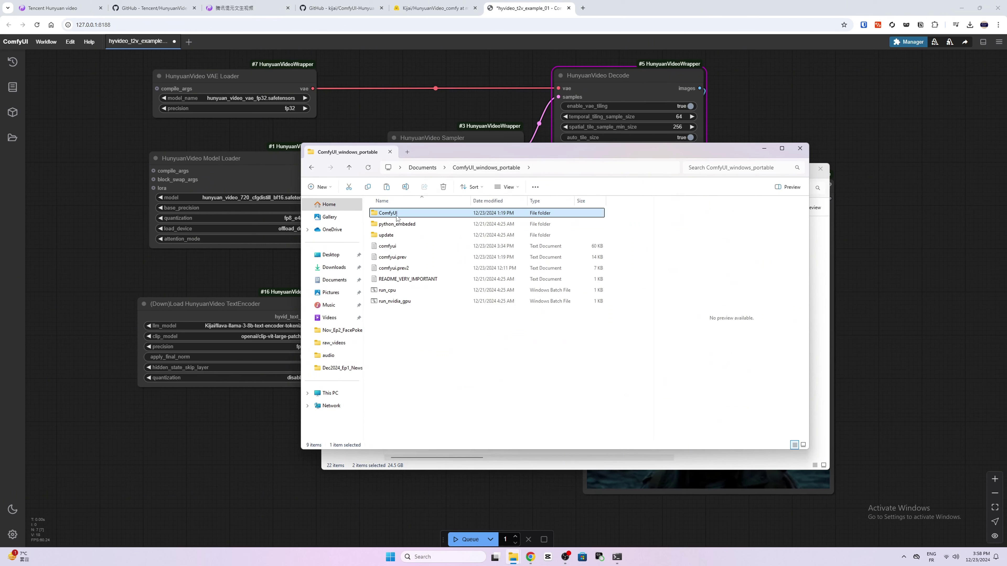
double_click(397, 216)
double_click(391, 334)
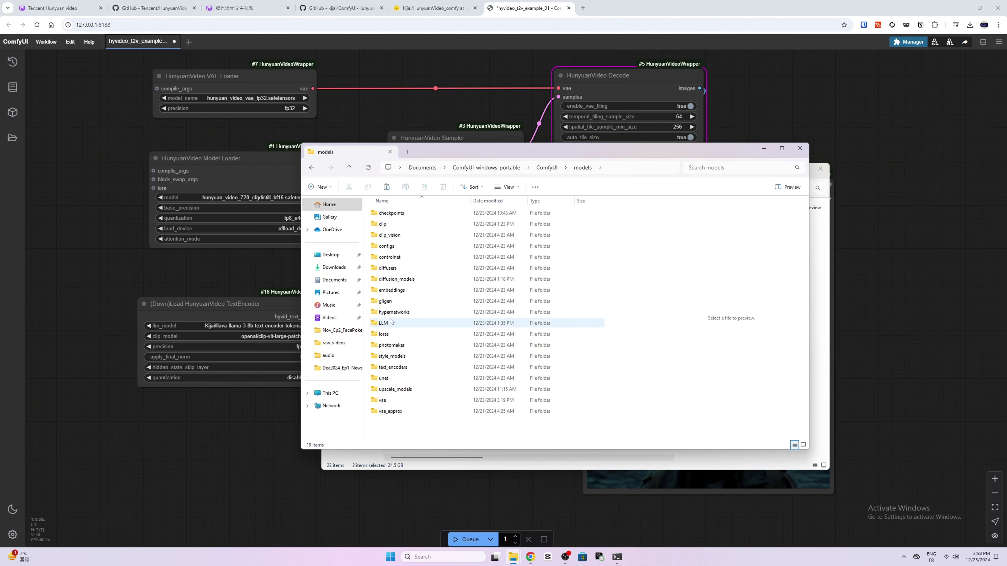
double_click(397, 279)
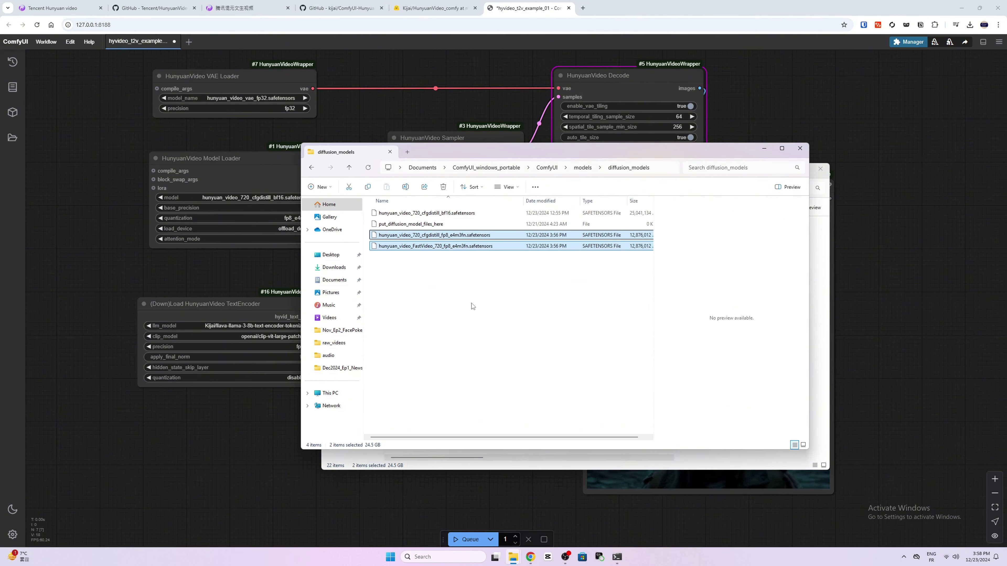
click(458, 315)
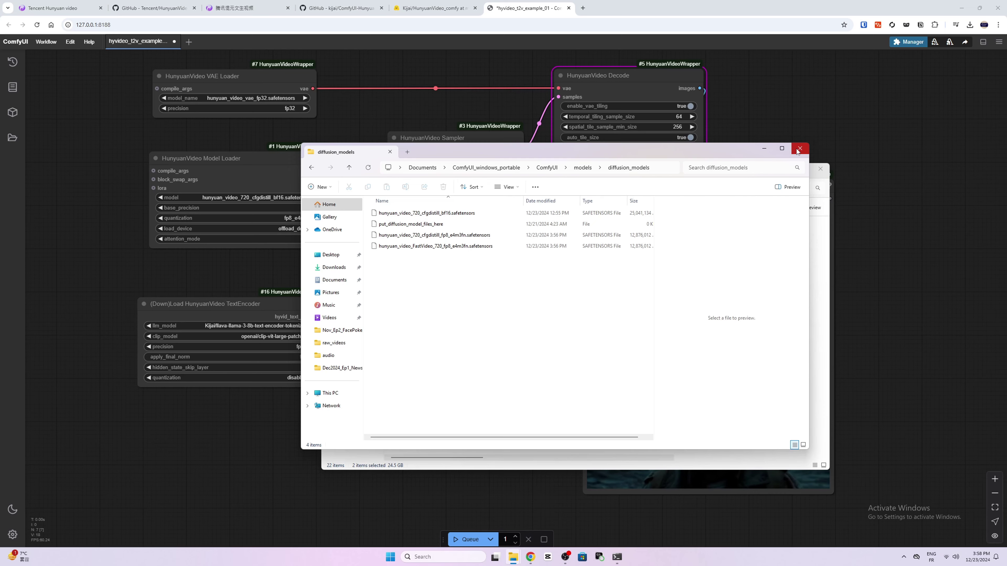
click(764, 149)
click(783, 169)
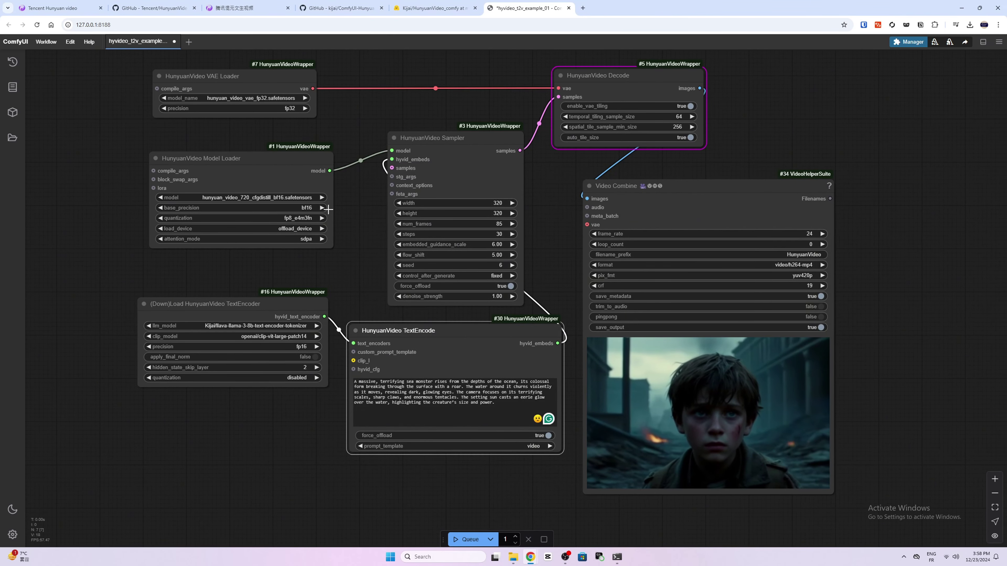
Step: Reload the ComfyUI page and set the VAE Loader to hunyuan_video_vae_bf16.safetensors with fp16 precision
click(87, 24)
key(Return)
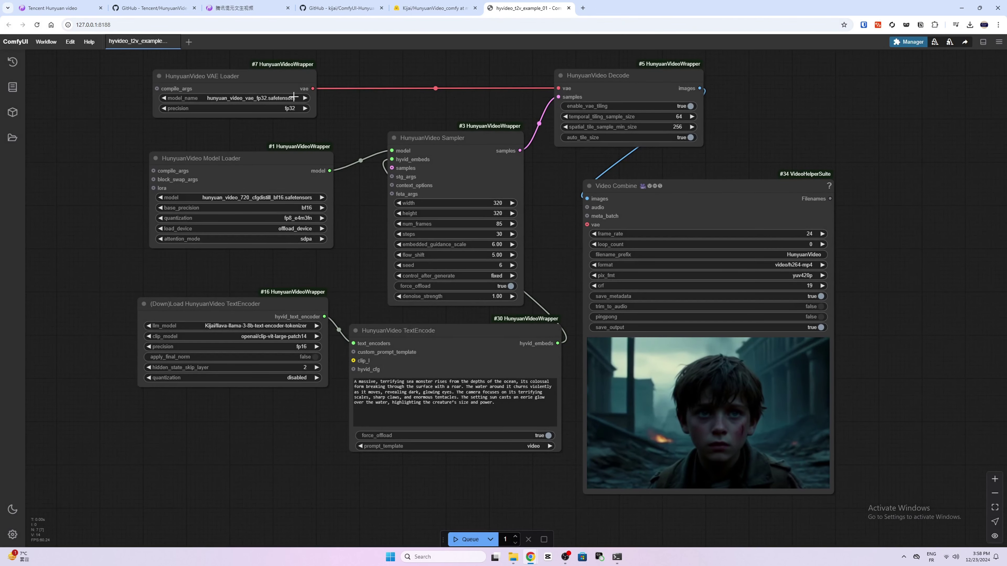
click(294, 97)
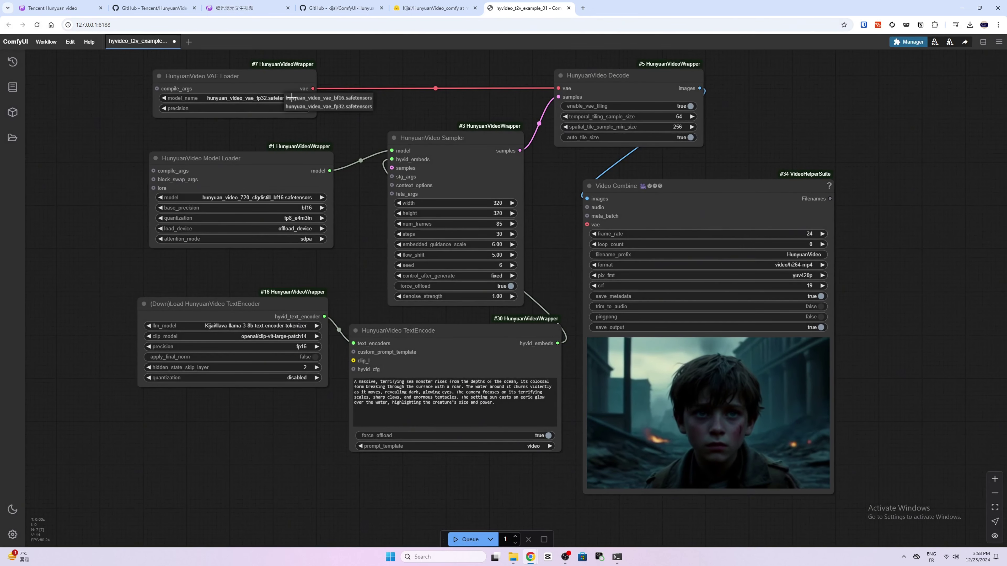
click(354, 102)
click(295, 108)
click(304, 108)
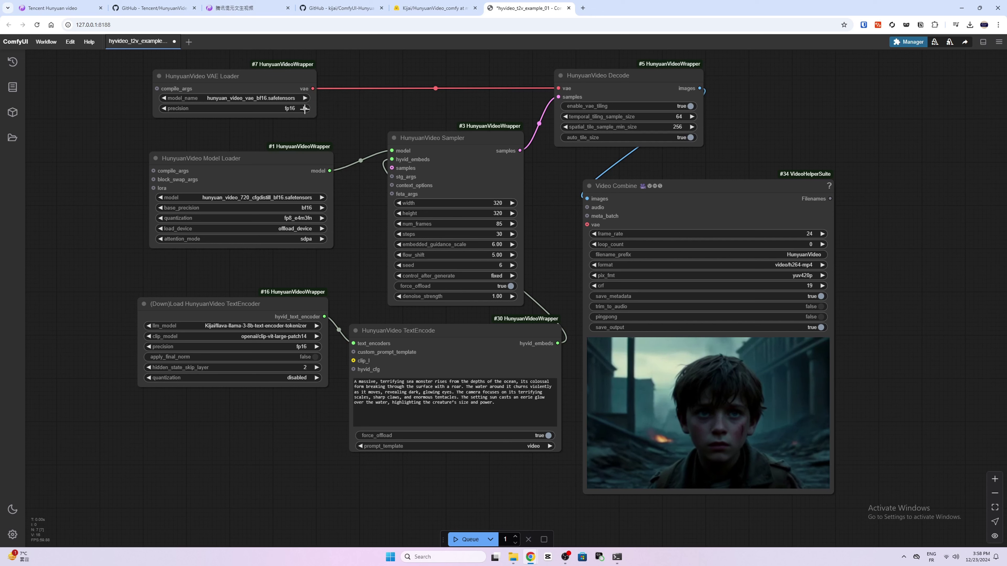
Step: Choose hunyuan_video_720_cfgdistill_fp8_e4m3fn.safetensors in the Model Loader and set the Sampler's width to 512
click(290, 198)
click(368, 207)
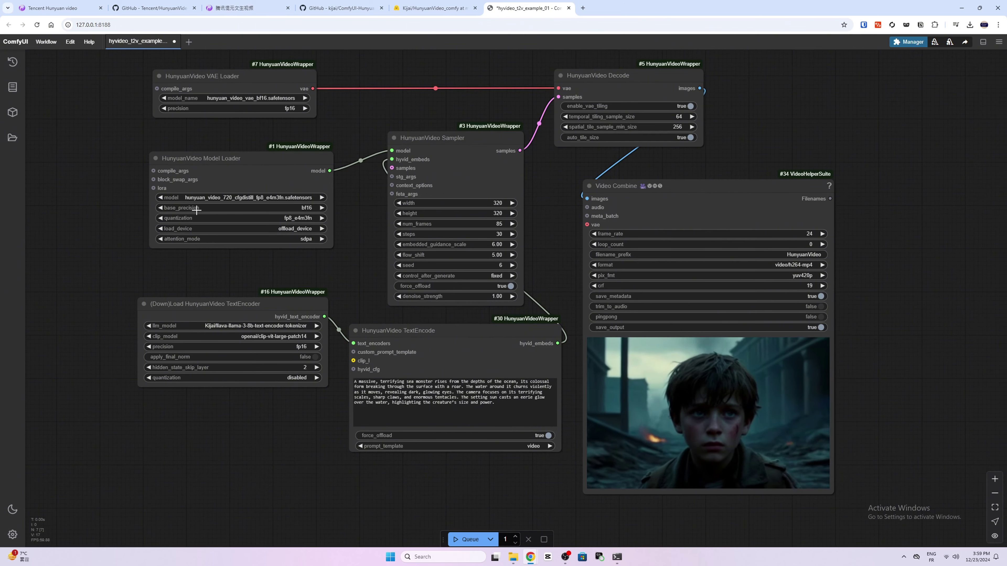
click(492, 203)
text(512)
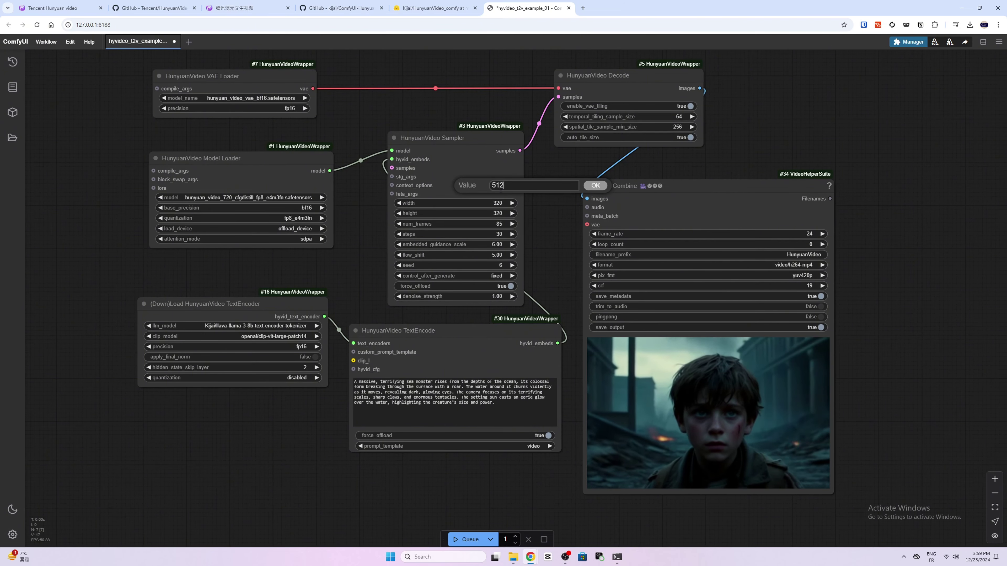
key(Return)
scroll(502, 301, up, 3)
scroll(504, 397, down, 3)
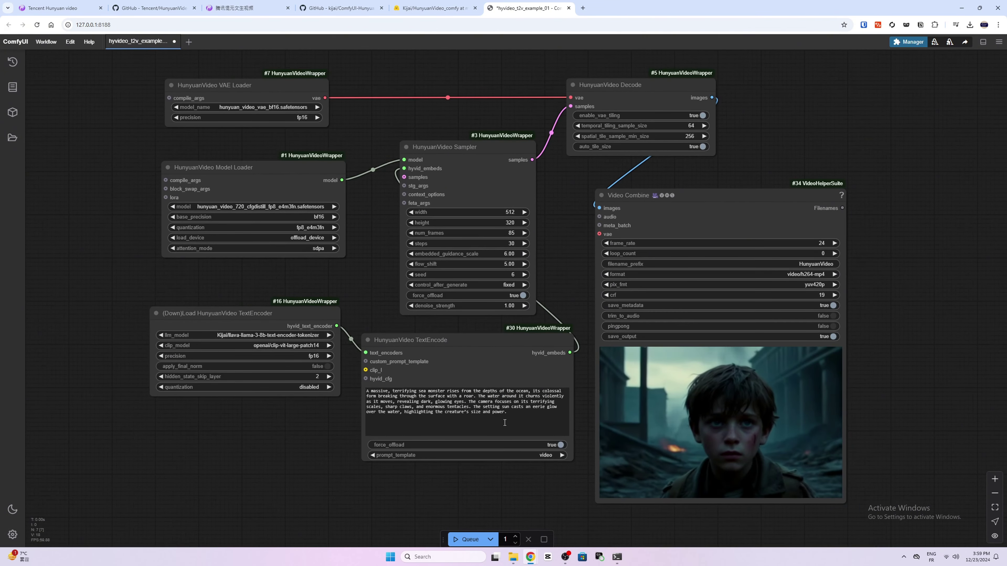
click(505, 422)
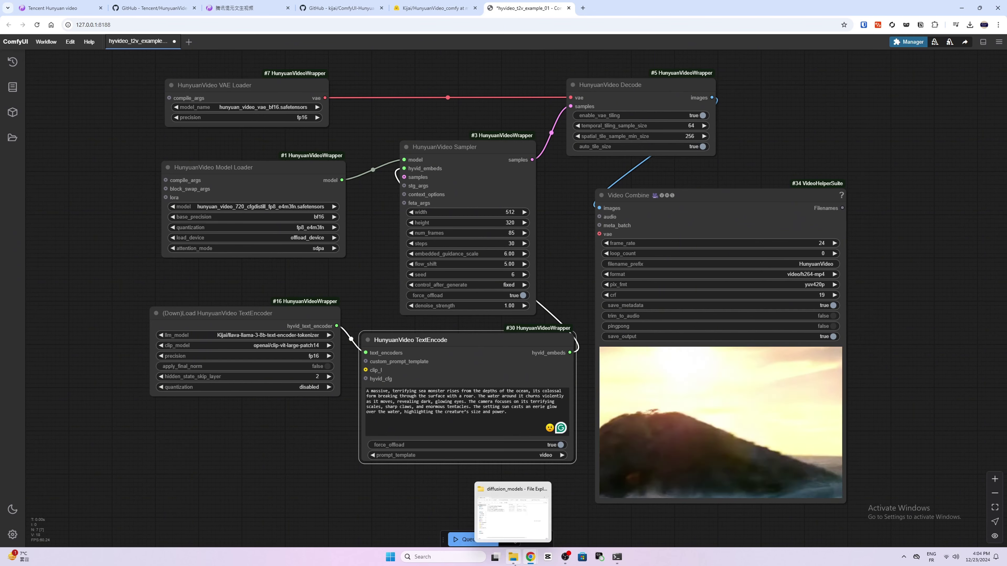
Step: Open ComfyUI's output folder, view the HunyuanVideo_00007 sea monster image, and close the image viewer
click(513, 556)
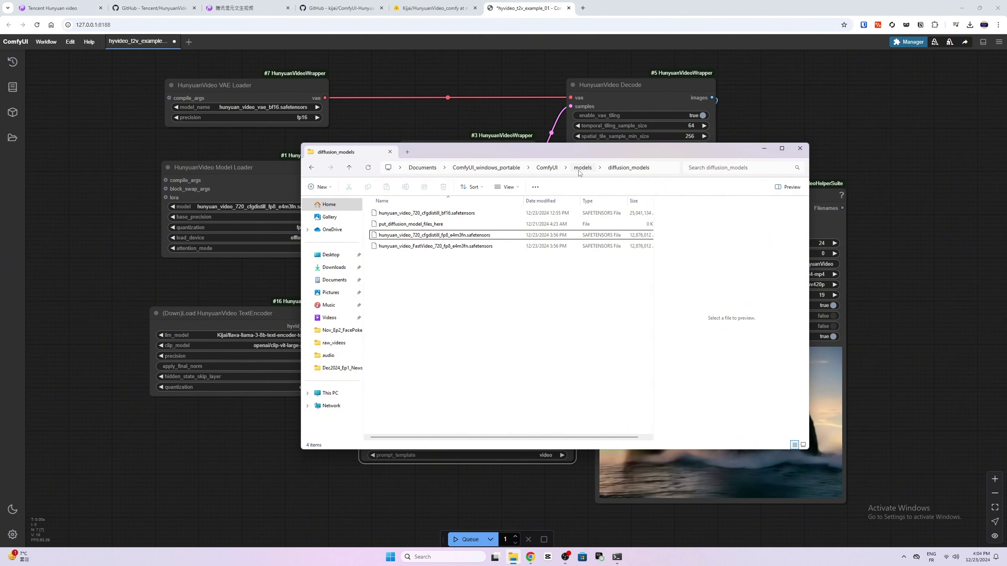
click(547, 167)
double_click(551, 357)
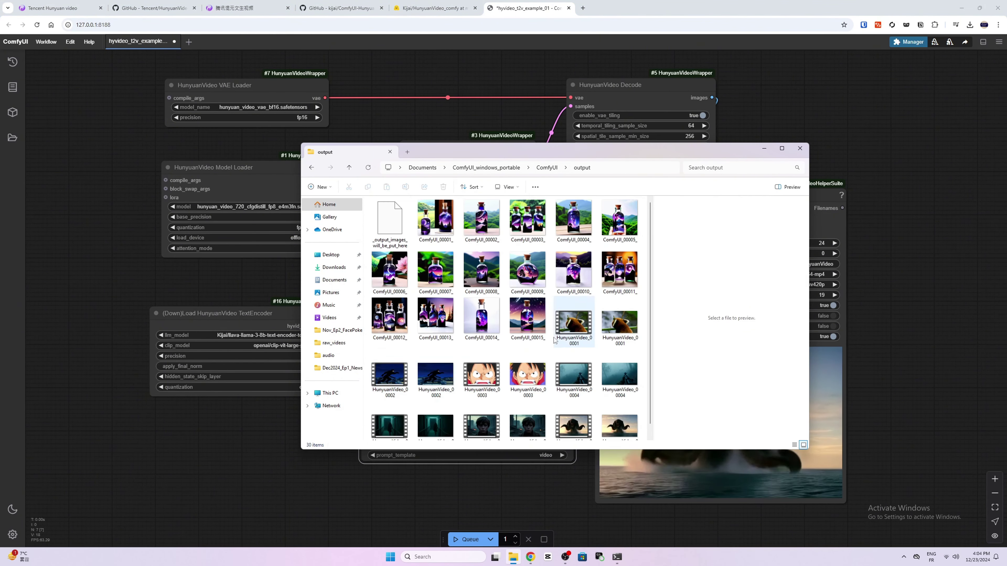
scroll(554, 341, down, 1)
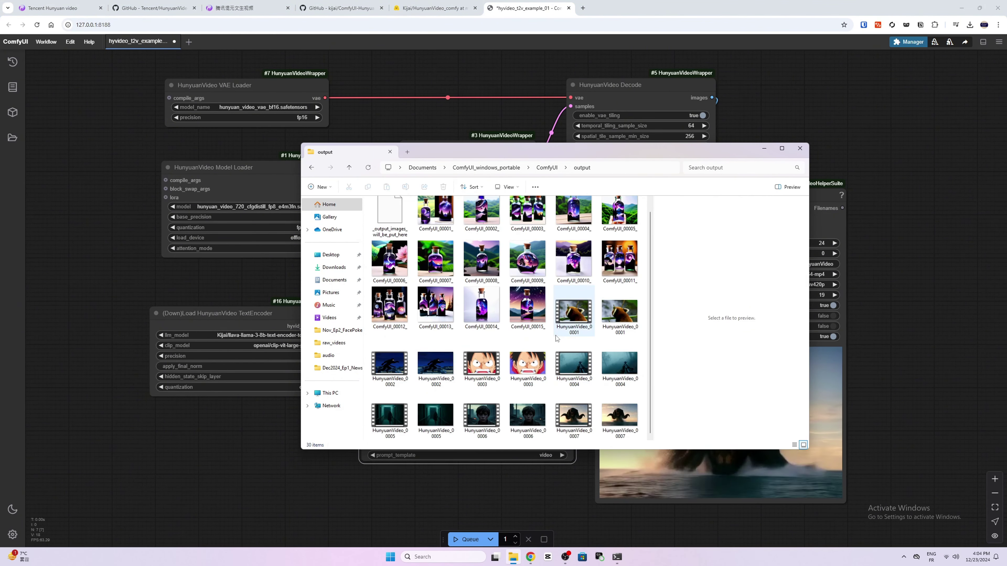
double_click(620, 423)
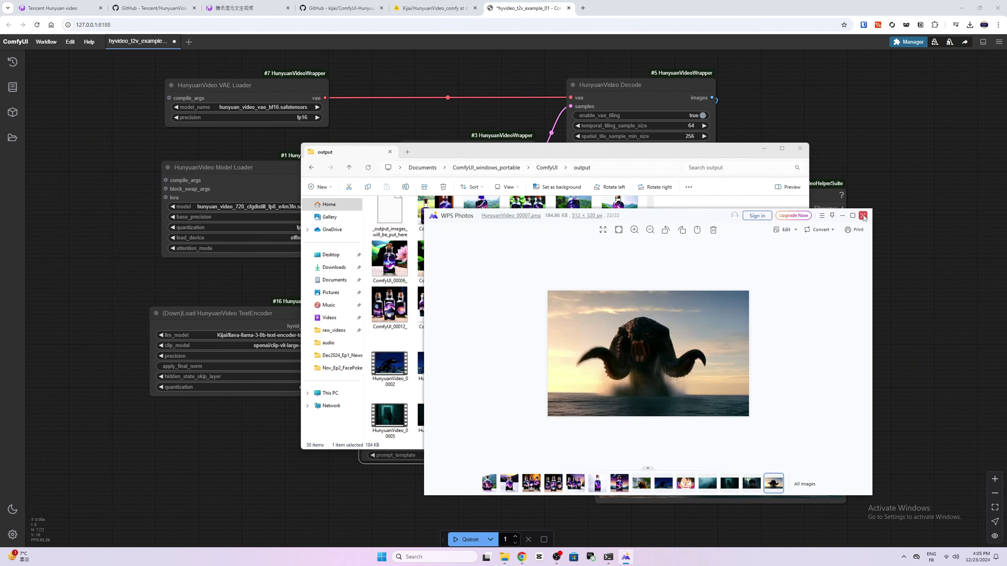
click(862, 215)
Step: Play the HunyuanVideo_00007 video from the output folder, close the media player, and minimize the folder window
double_click(555, 414)
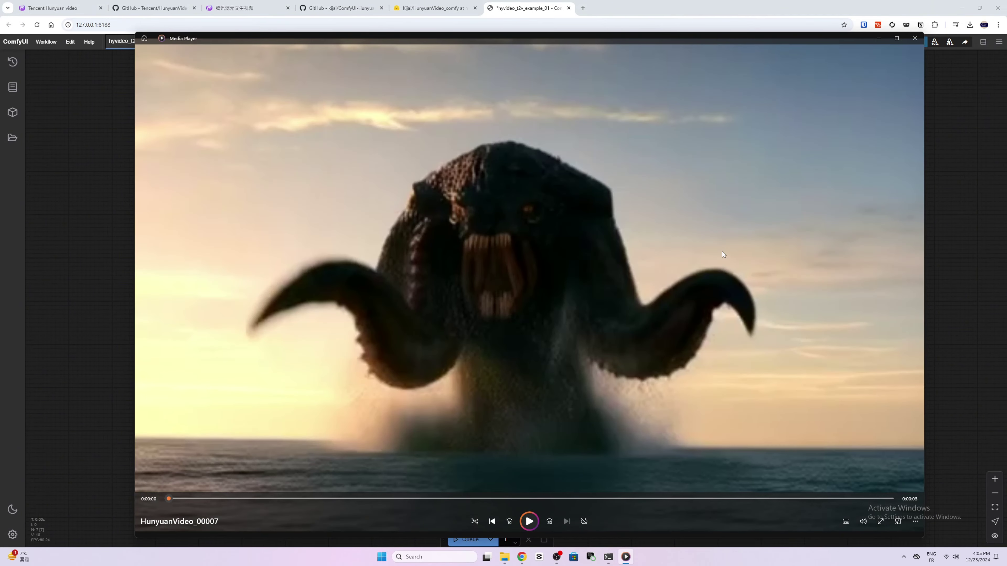
click(525, 522)
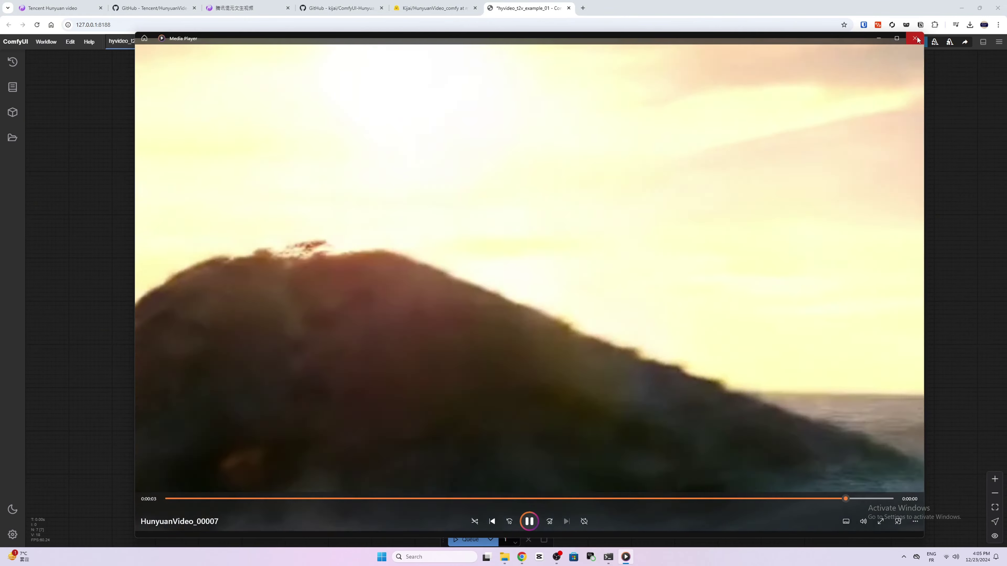
click(914, 38)
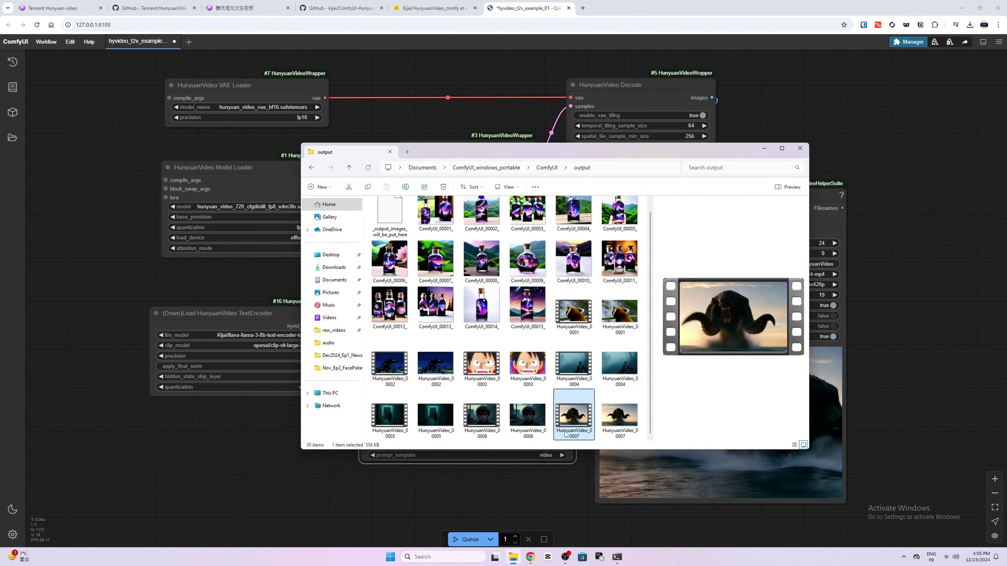
key(Return)
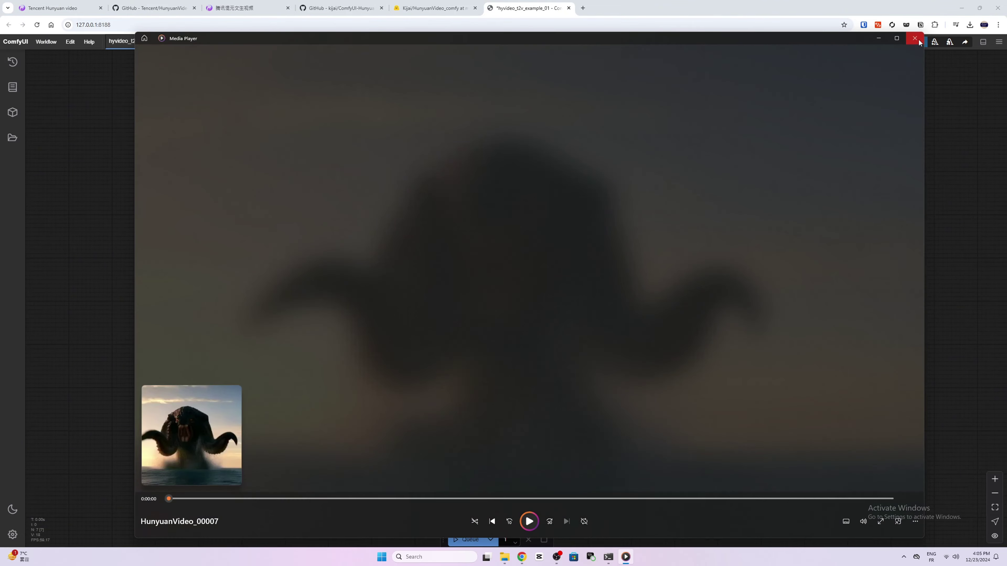
click(915, 38)
click(764, 149)
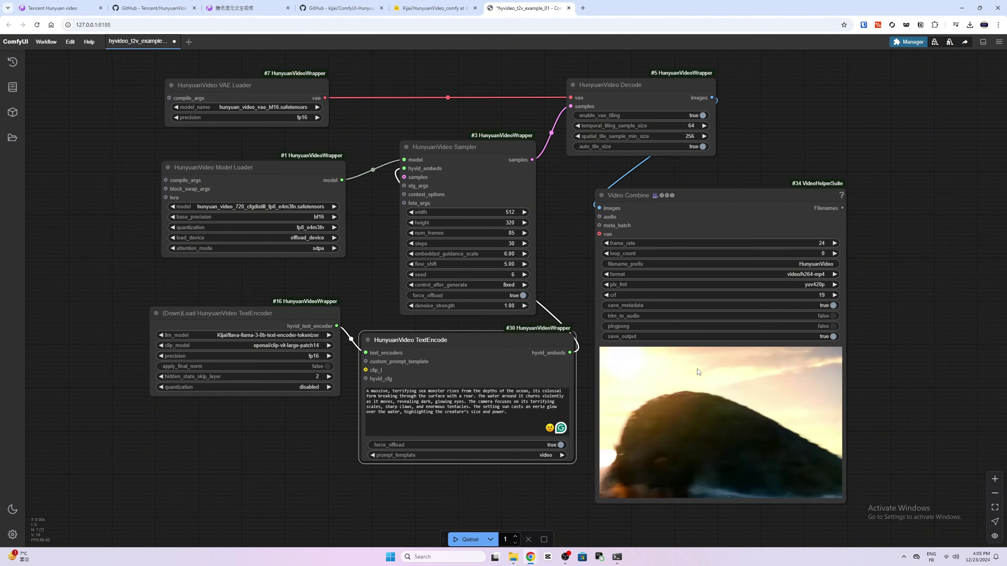
Step: Compare the sea monster prompt with the generated video up close in the Video Combine preview
scroll(711, 382, up, 7)
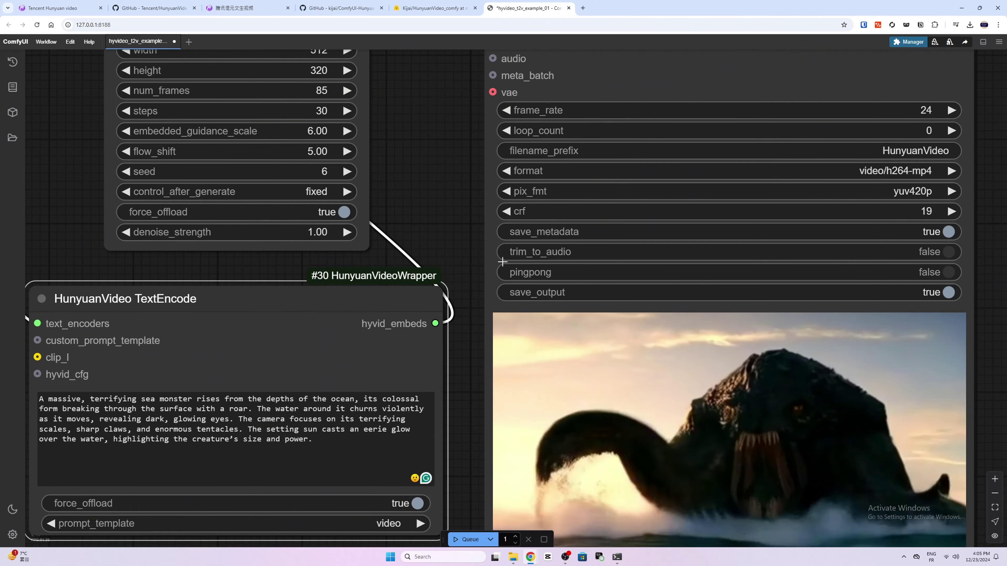
drag(465, 252, 437, 123)
scroll(453, 327, down, 5)
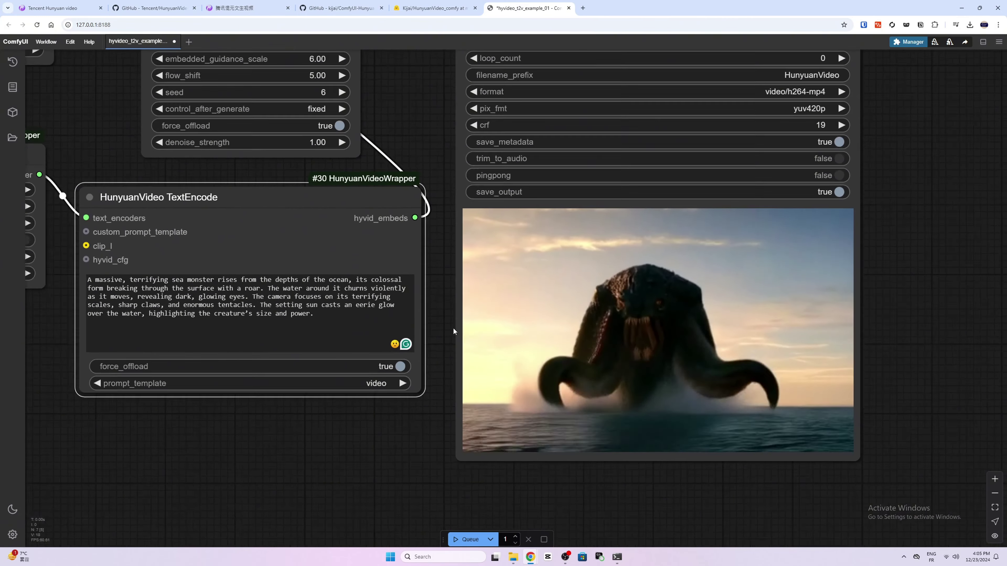
scroll(420, 414, down, 3)
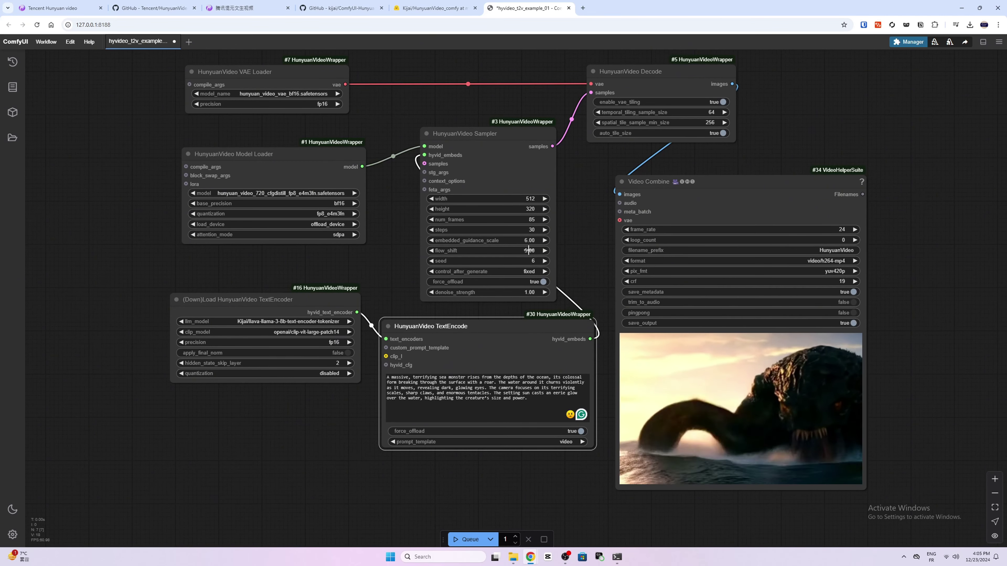
Step: Set the Sampler's flow_shift to 19 and replace the TextEncode prompt with an animated Kung Fu Panda training in a lush, green valley
click(531, 250)
text(19)
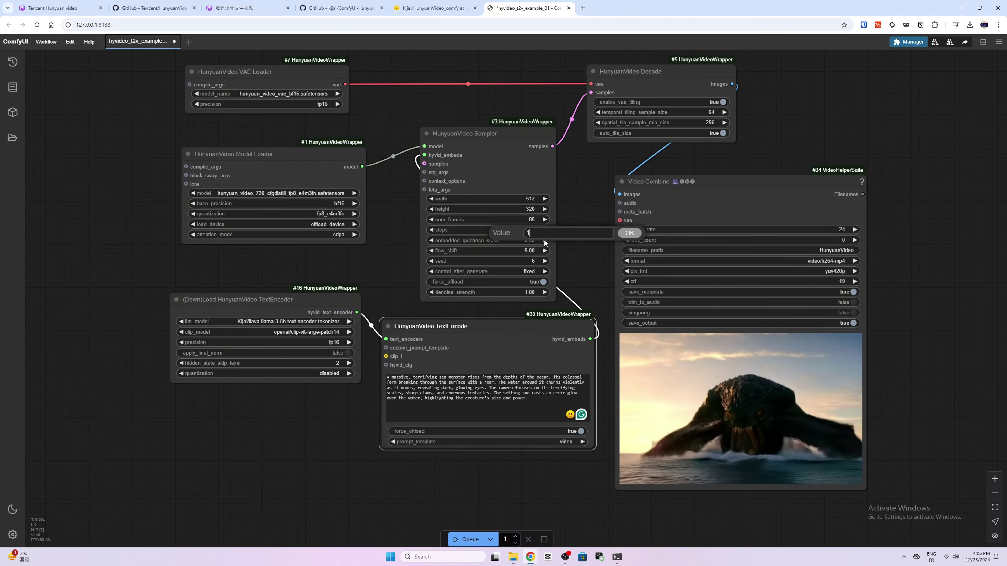
key(Return)
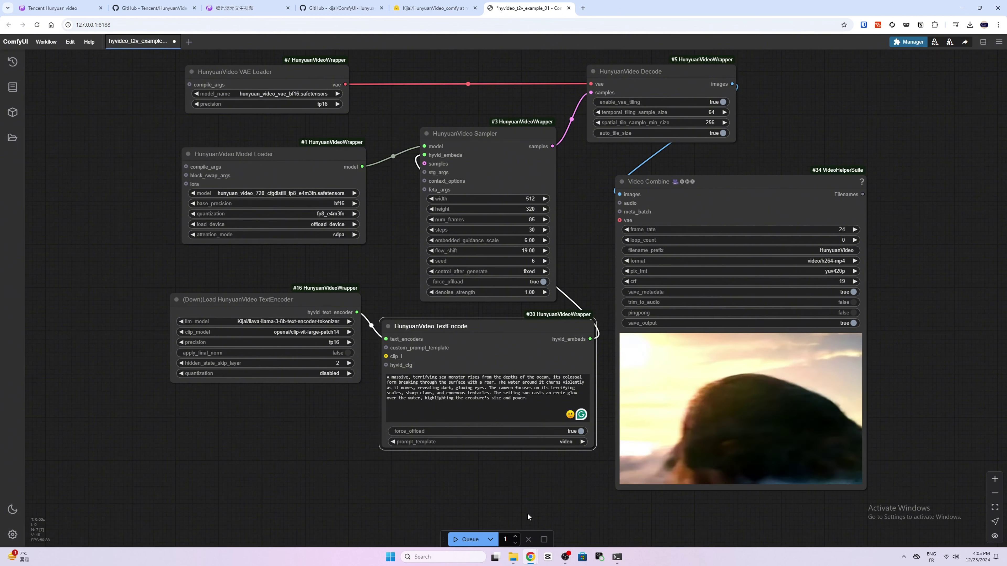
triple_click(483, 393)
text(A dynamic, animated scene of Kung Fu Panda training in a lush, green valley. The camera follows Po as he practices his moves, kicking up dirt and performing intricate martial arts techniques with a powerful and fluid motion. The vibrant colors of the environment complement the energy and humor of Po's character, creating a fun and exciting moment.)
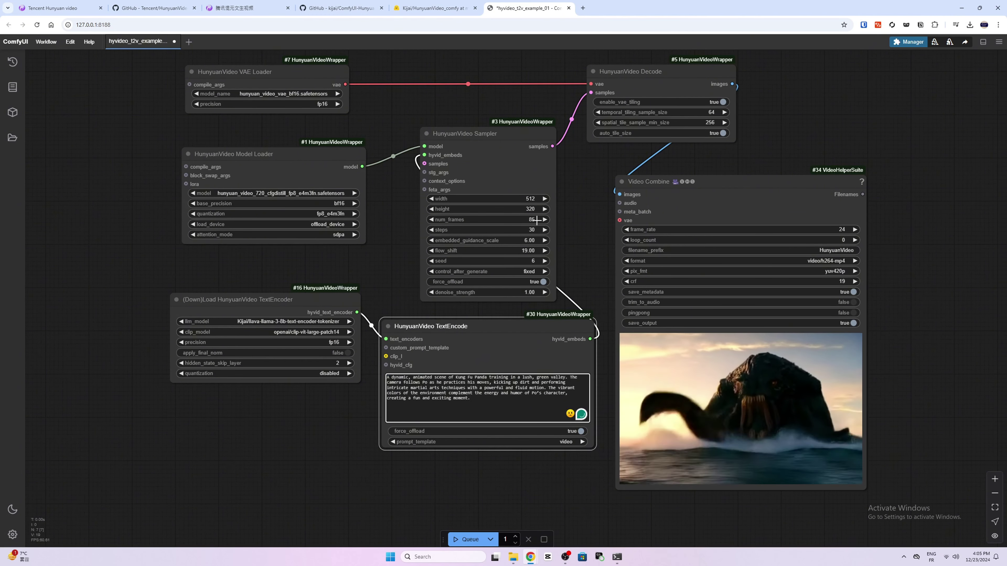
Step: Set the Sampler's num_frames to 121 and steps to 20
click(536, 220)
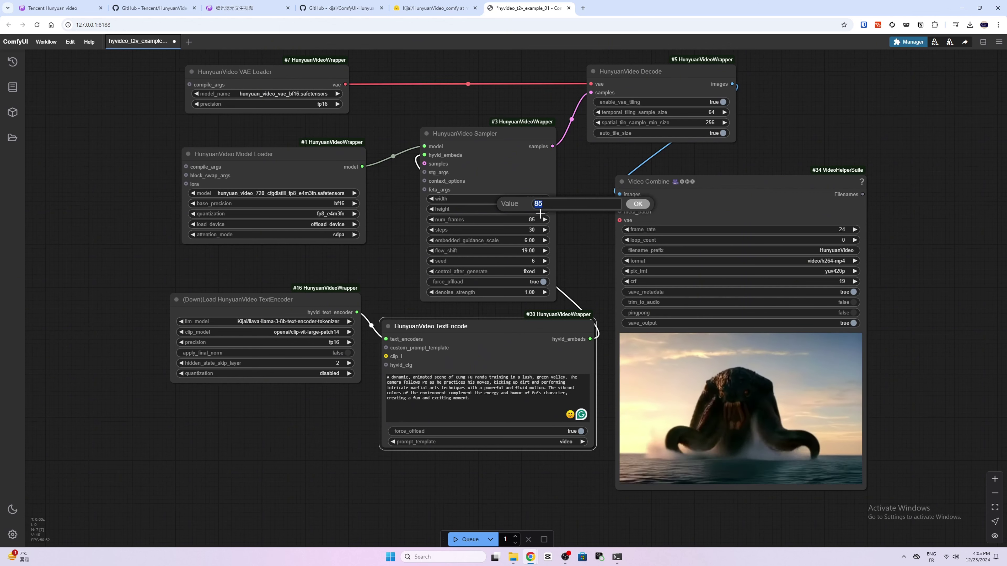
click(540, 213)
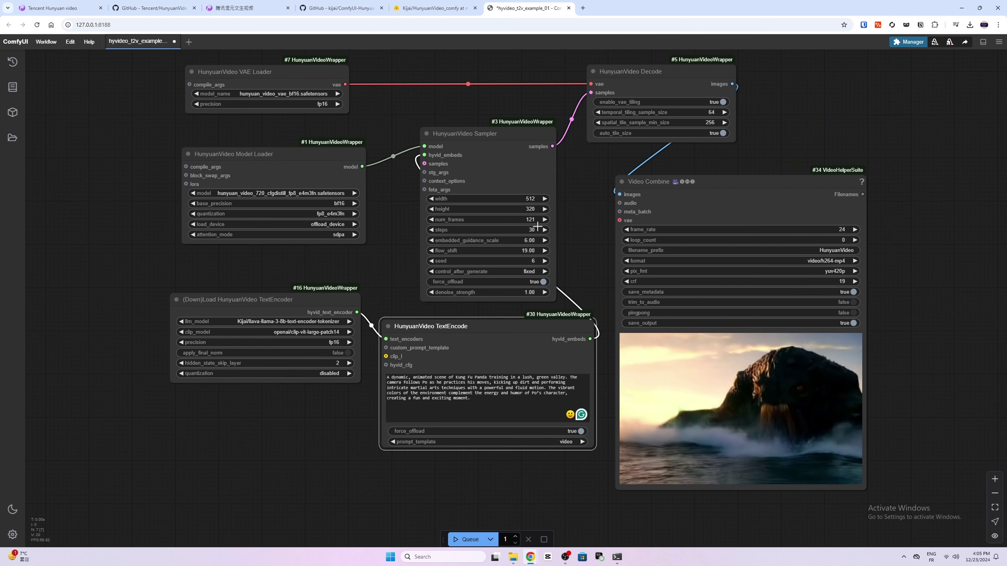
click(534, 230)
key(Return)
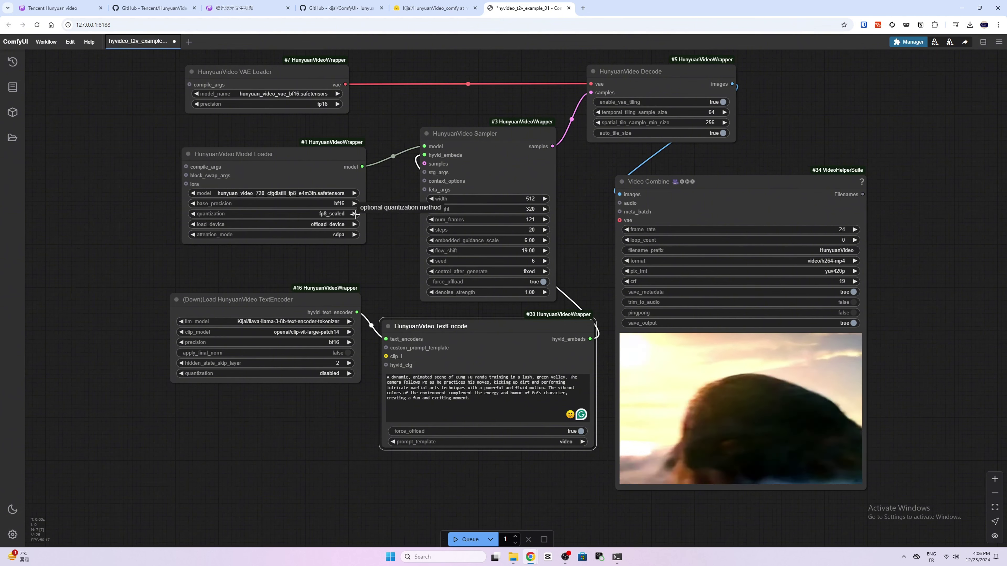
Step: Choose hunyuan_video_FastVideo_720_fp8_e4m3fn.safetensors in the Model Loader and set its quantization to fp8_e4m3fn_fast
click(340, 214)
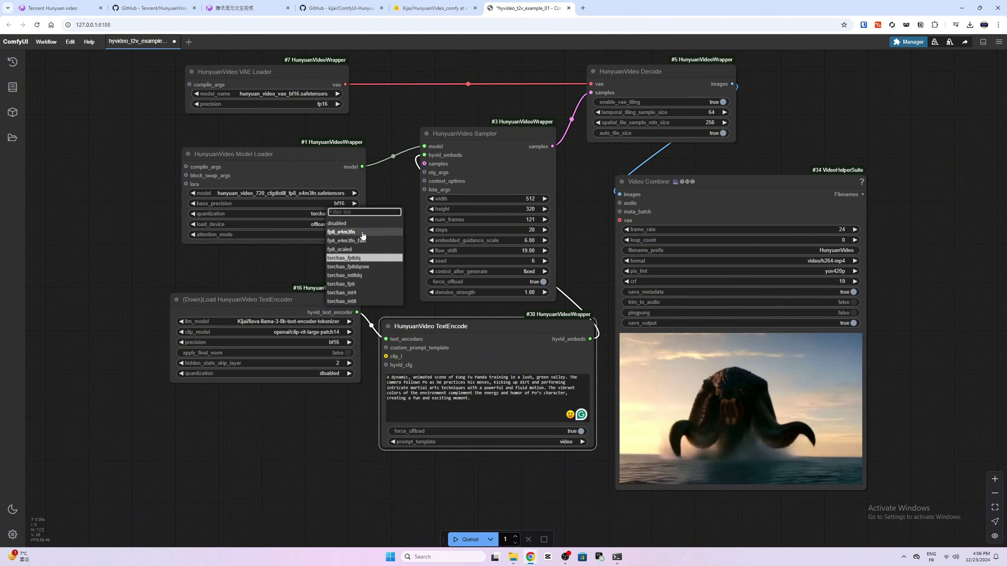
click(363, 234)
click(325, 197)
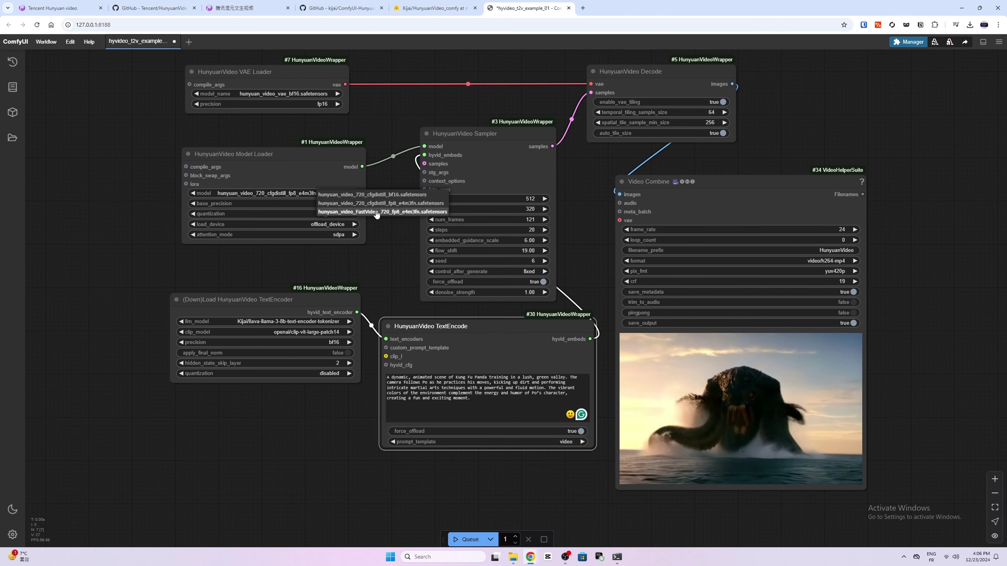
click(377, 212)
click(329, 214)
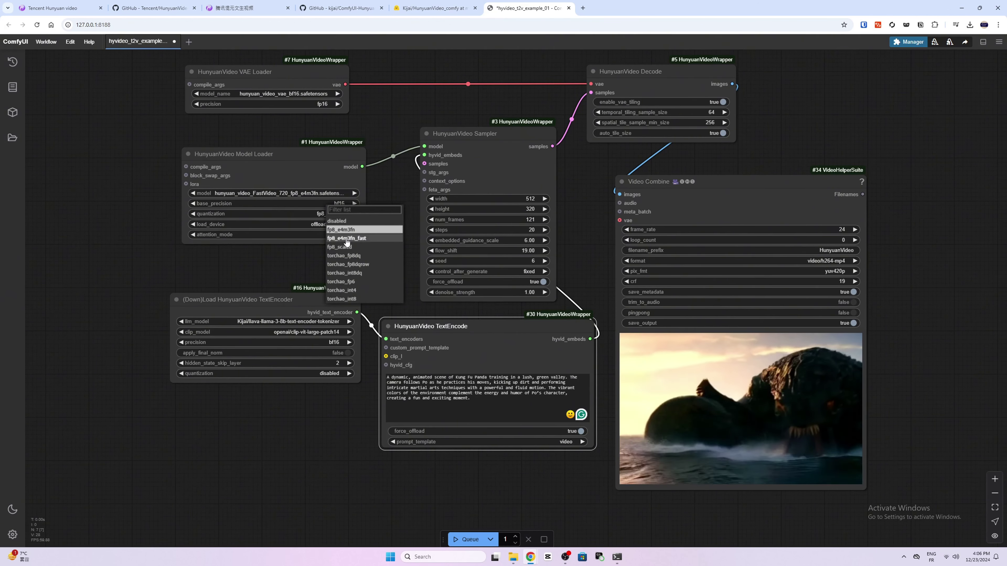
click(344, 238)
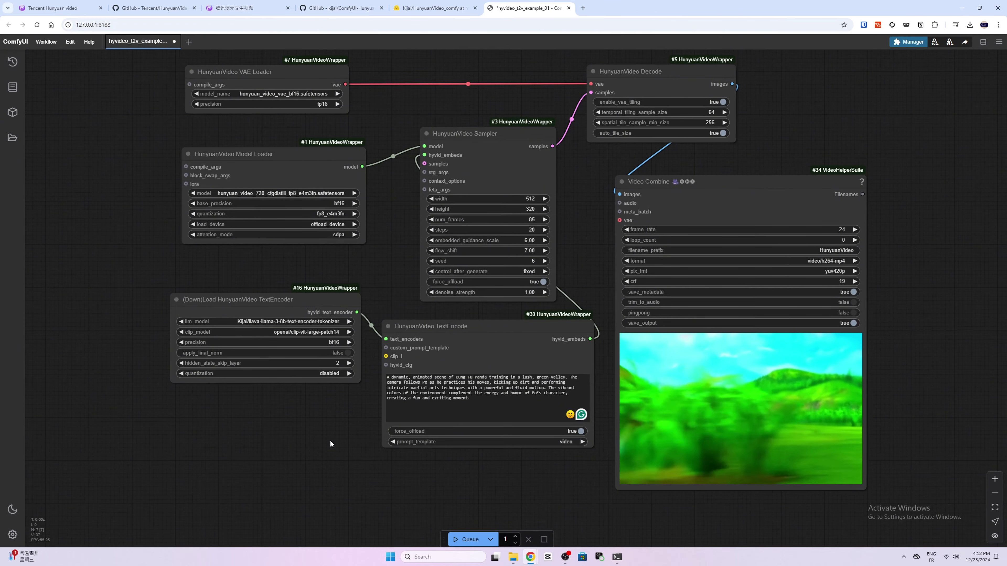
Step: Compare the Kung Fu Panda prompt with the generated video up close in the Video Combine preview
scroll(723, 464, up, 7)
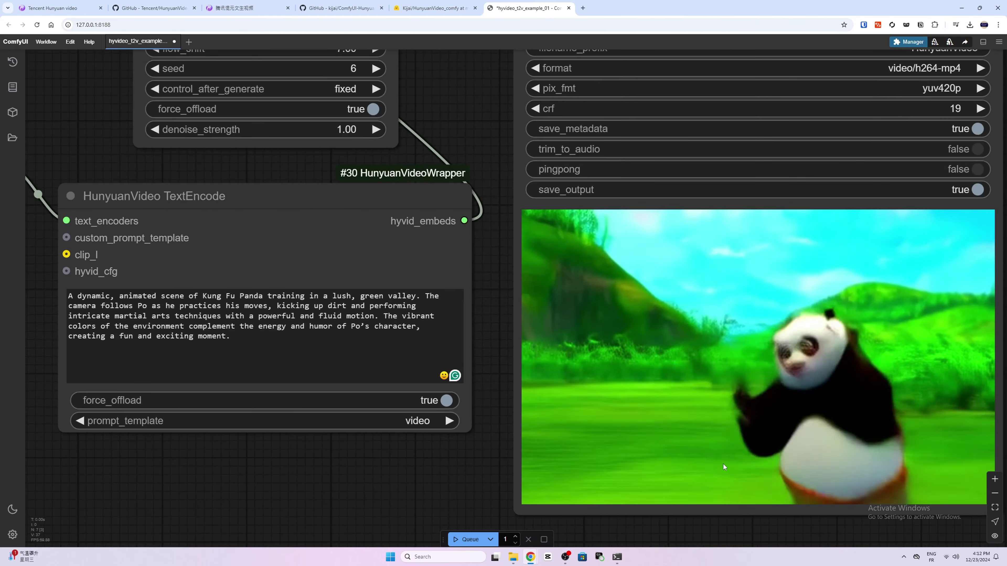
drag(489, 491, 409, 475)
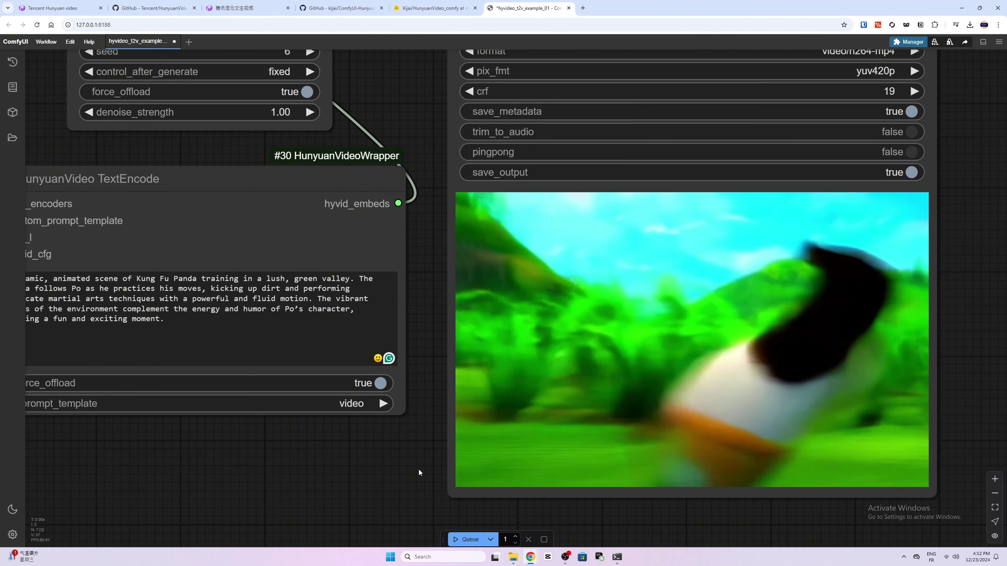
scroll(418, 469, down, 6)
drag(403, 472, 595, 491)
scroll(551, 482, down, 1)
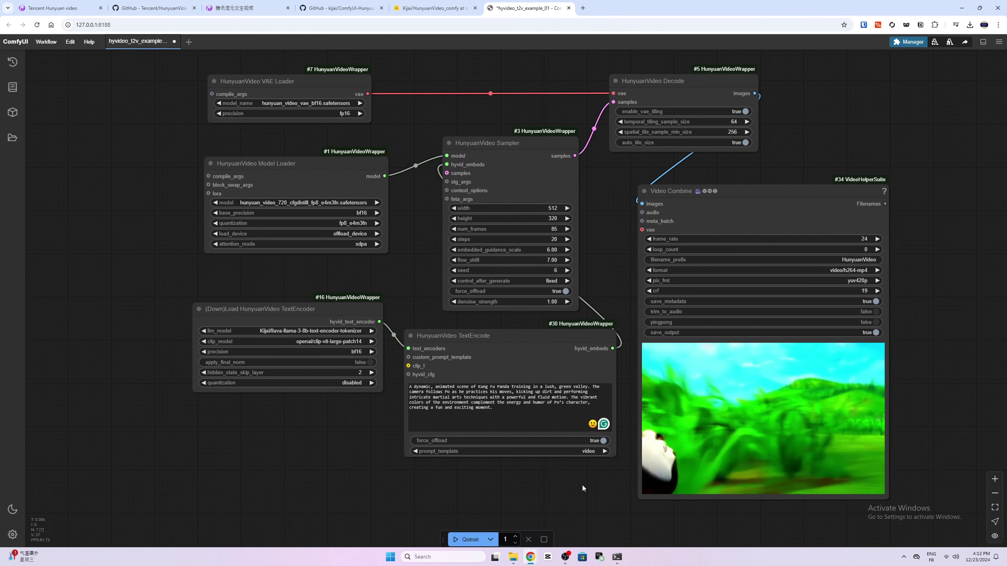
Step: Replace the prompt with an epic ancient China battle between two warriors in a lush bamboo forest, and queue the generation
click(491, 401)
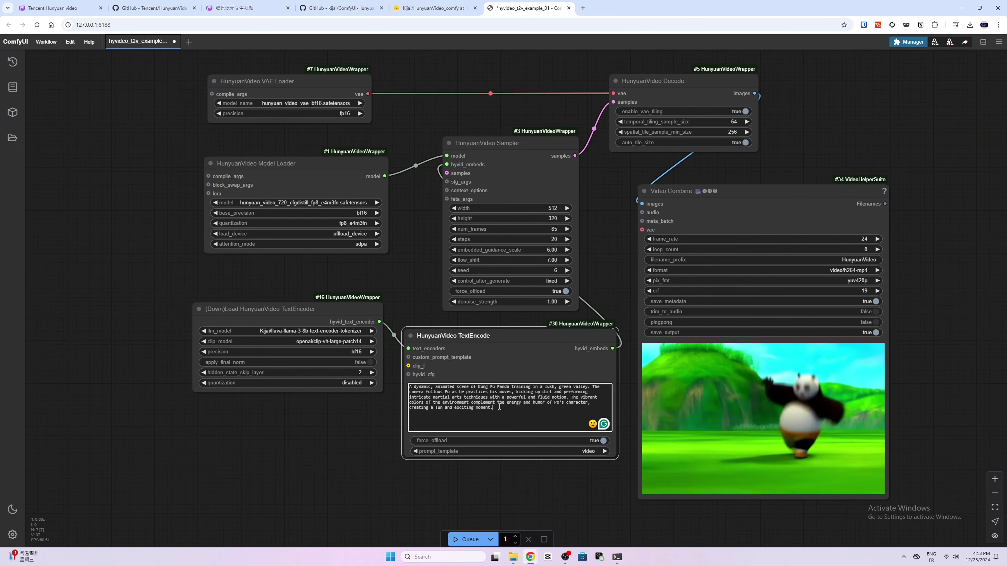
key(ctrl+a)
text(An epic battle scene set in ancient China, where two warriors engage in a fight in a lush bamboo forest. The scene is filled with stunning visuals of traditional Chinese architecture and flowing silk robes, as the warriors use fluid, graceful martial arts techniques. The camera angles capture the elegance and power of the moves, while the traditional Chinese music underscores the intensity of the moment.)
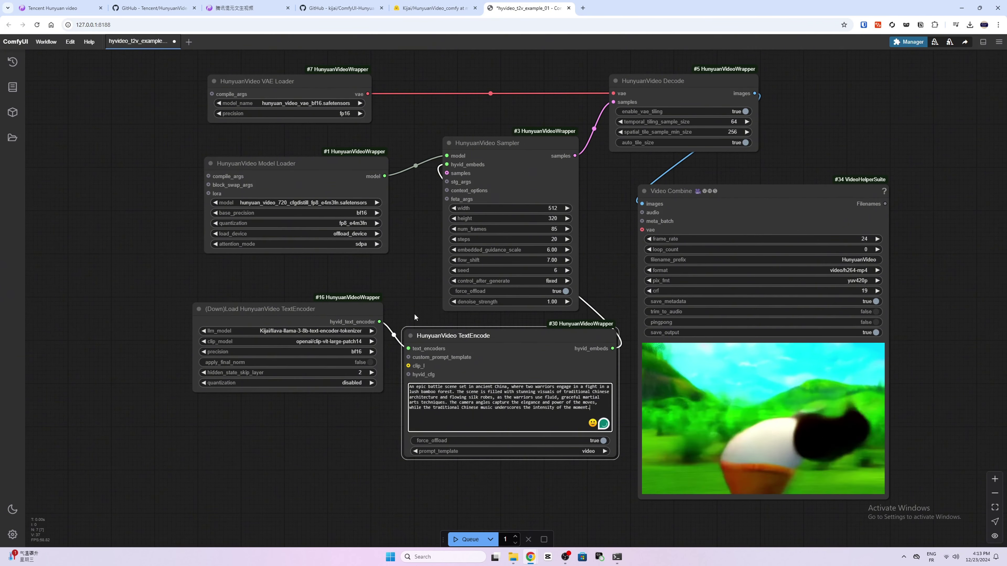
click(464, 539)
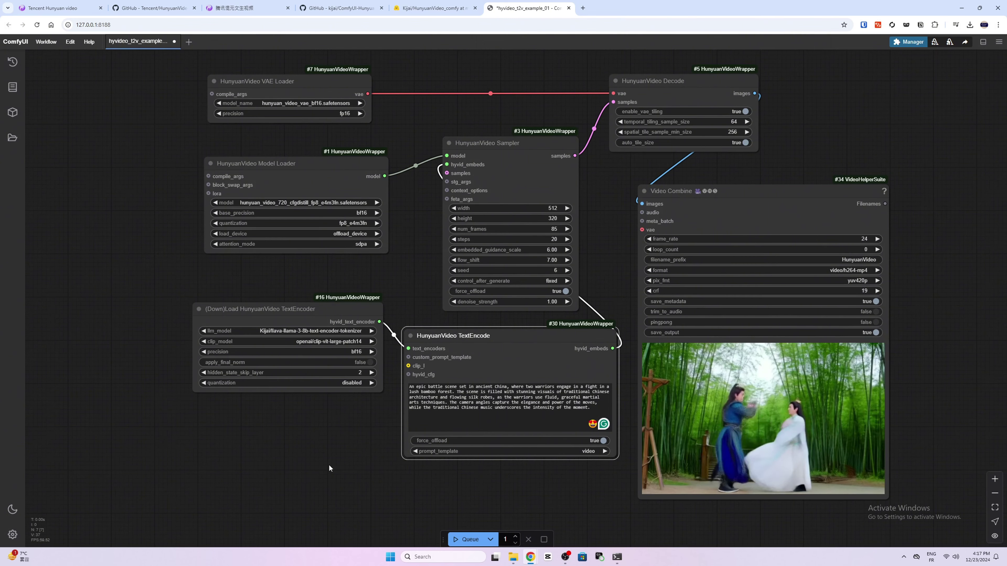
Step: Choose hunyuan_video_vae_fp32.safetensors in the VAE Loader and hunyuan_video_720_cfgdistill_bf16.safetensors in the Model Loader
click(335, 102)
click(366, 110)
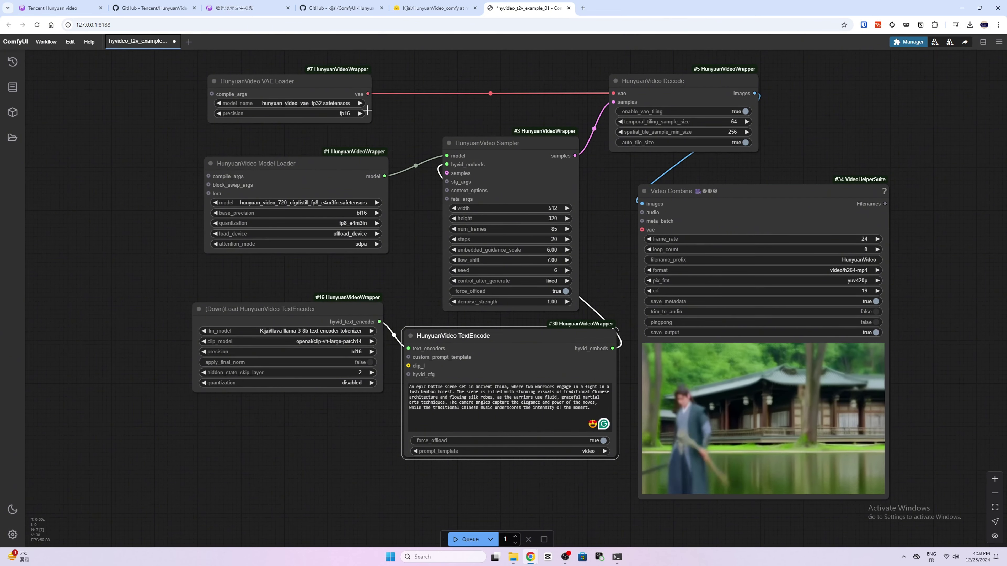
click(348, 204)
click(401, 203)
click(356, 225)
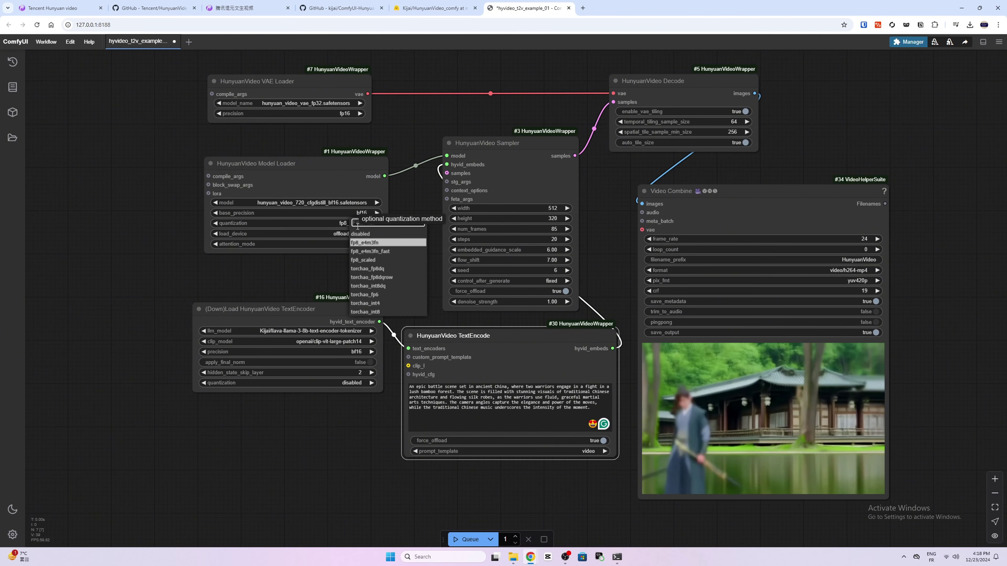
click(348, 185)
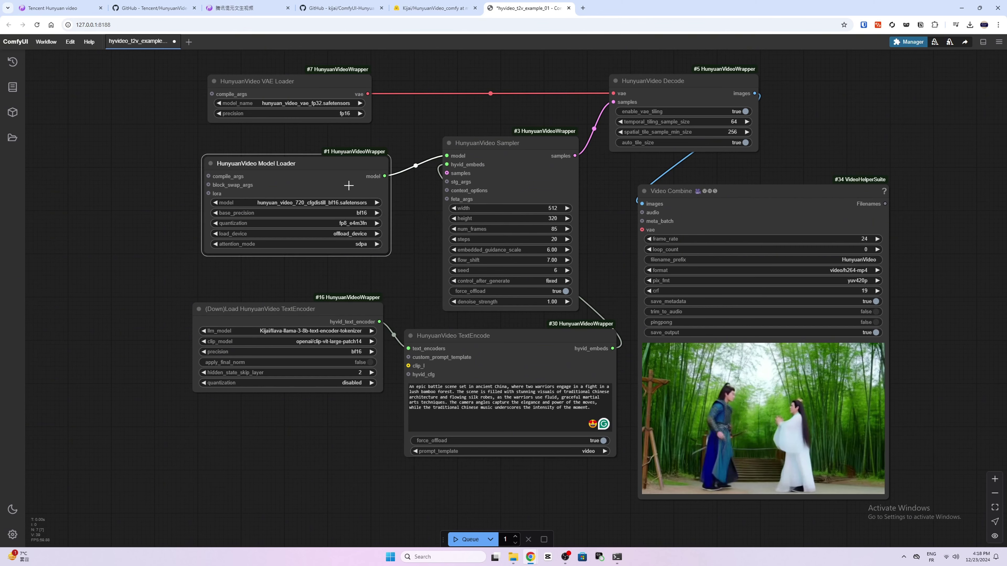
Step: Set the Sampler's num_frames to 49 and queue the bamboo forest battle again
click(554, 229)
text(49)
key(Return)
click(467, 540)
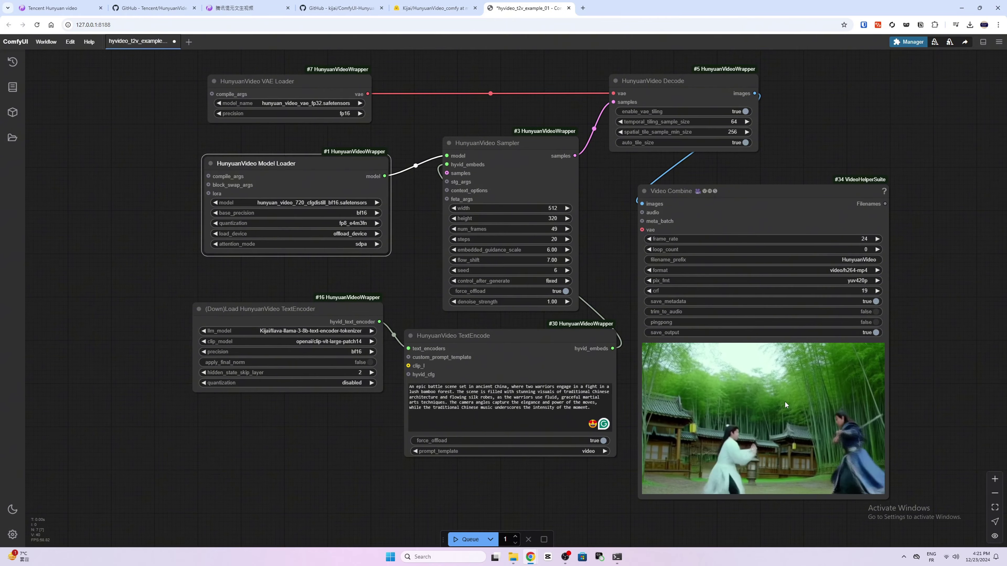
Step: Inspect the bamboo forest battle video up close next to its prompt
scroll(784, 401, up, 5)
scroll(777, 397, up, 3)
scroll(672, 358, down, 5)
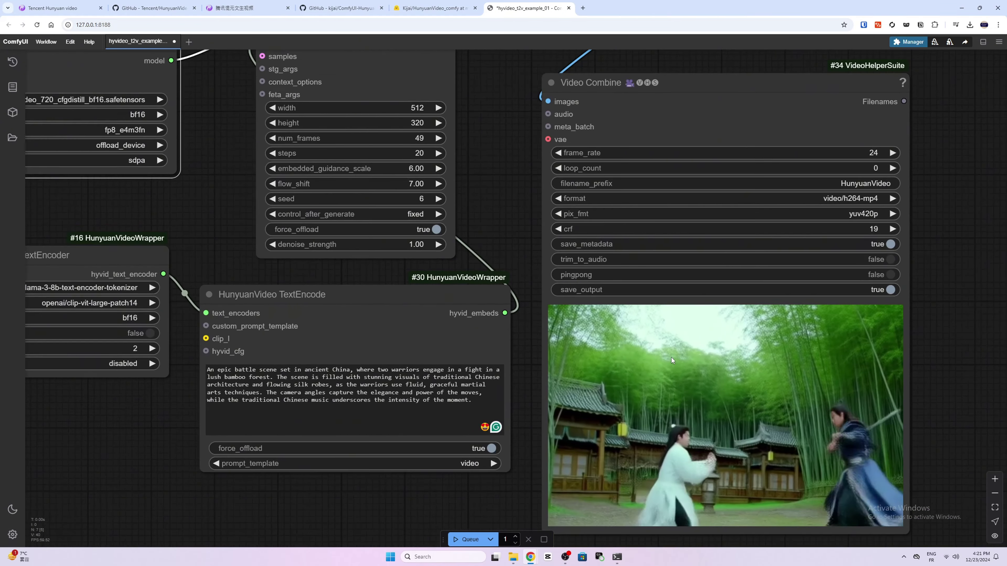
drag(962, 405, 950, 332)
scroll(901, 413, up, 1)
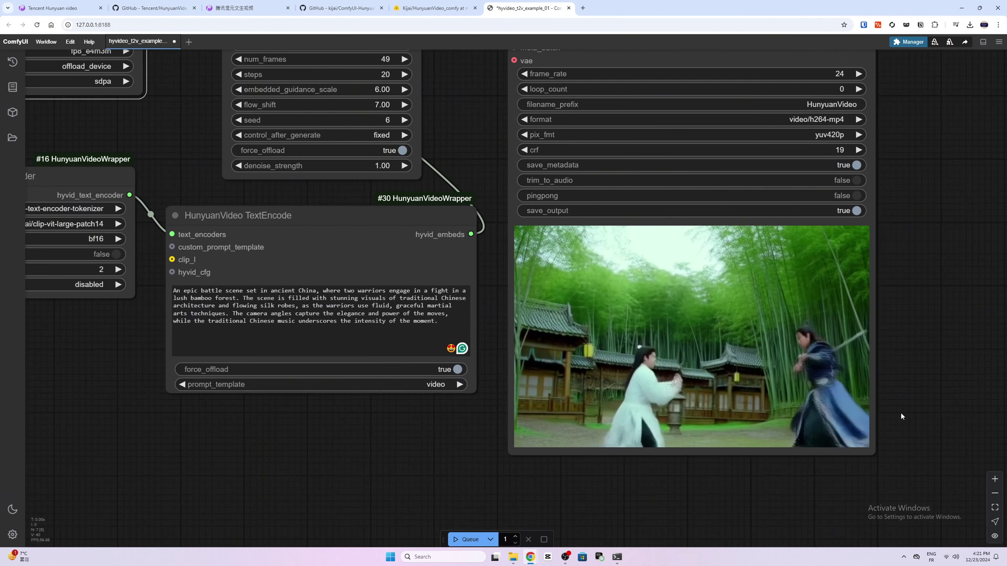
scroll(901, 413, down, 5)
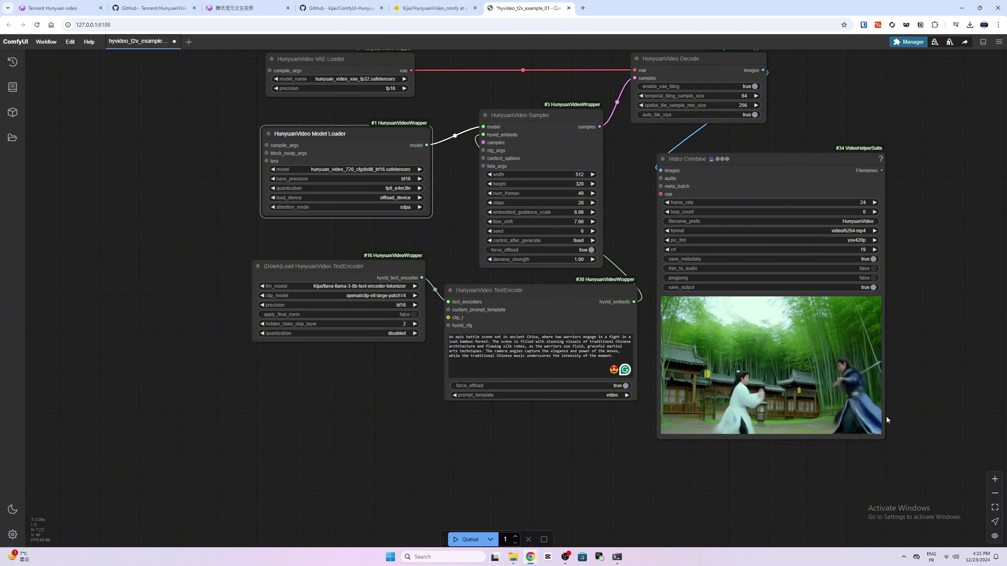
Step: Replace the prompt with talking woodland creatures in a mystical twilight forest near a bubbling stream, and queue the generation
drag(415, 414, 414, 452)
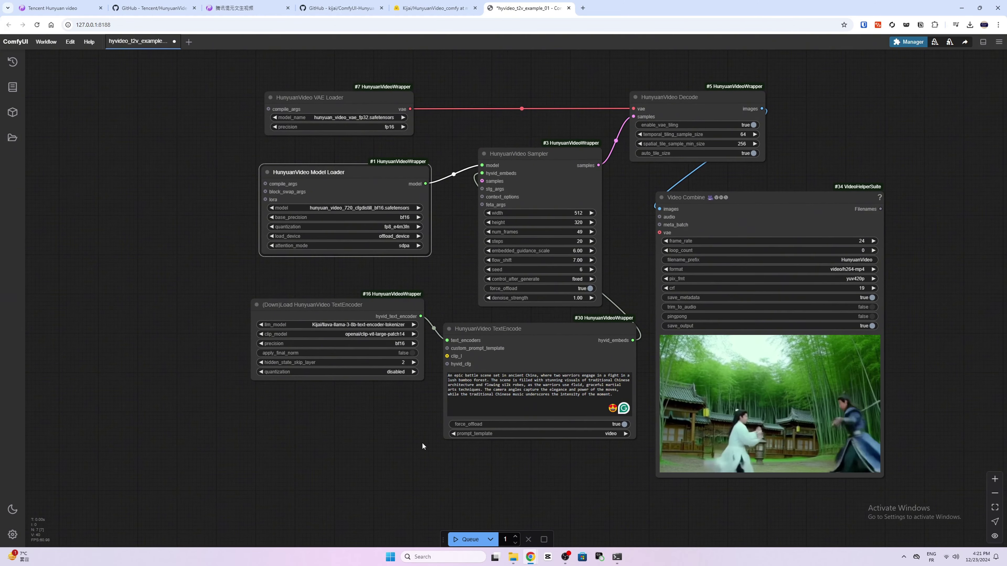
click(510, 385)
key(ctrl+a)
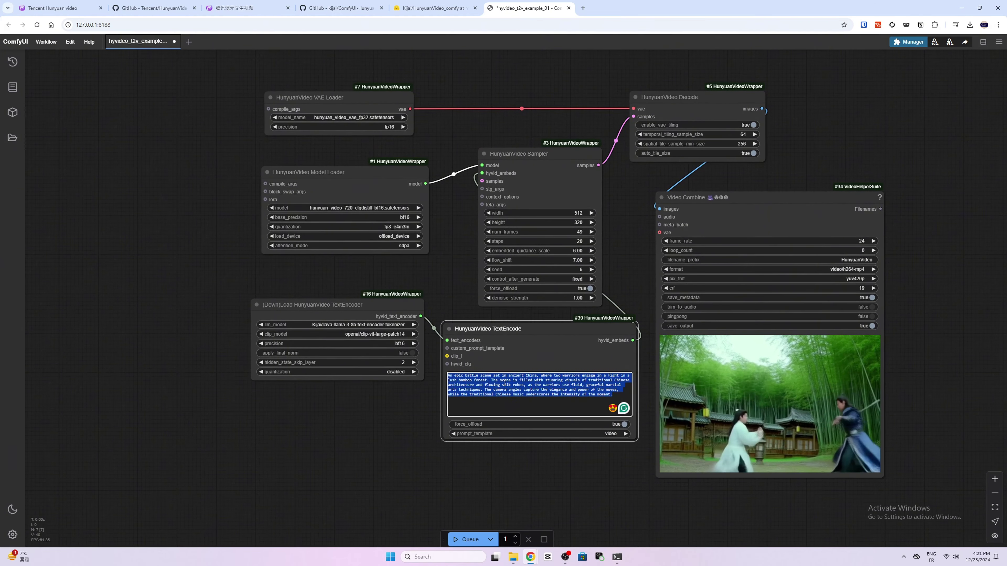
text(In a mystical forest bathed in twilight, a group of talking woodland creatures sits on the moss-covered ground near a bubbling stream. A fox with a flowing, golden mane leads the discussion, while a wise old turtle listens carefully. The background is filled with vibrant flora, glowing flowers, and bioluminescent insects that light up the scene, creating a sense of wonder and magic.)
click(468, 539)
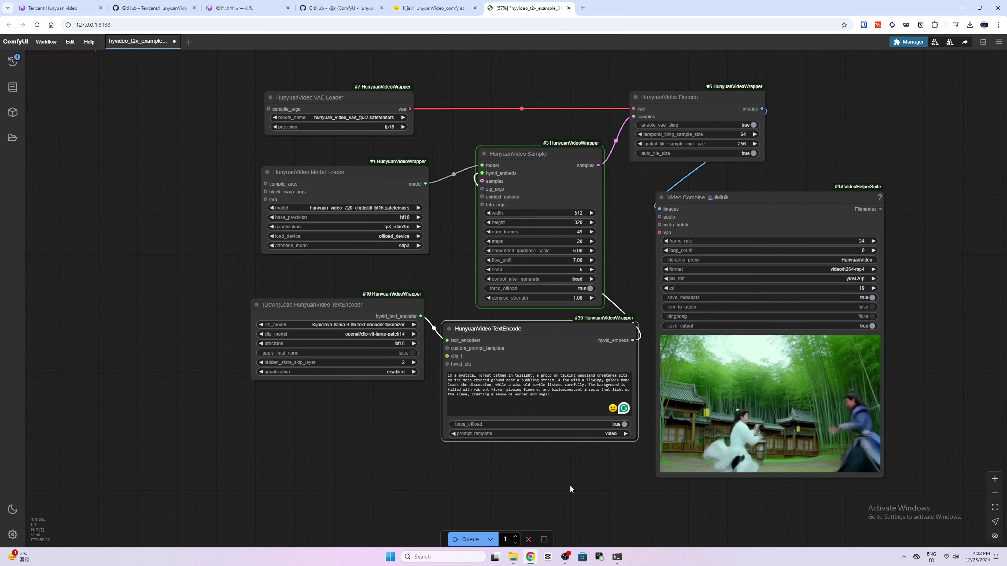
Step: Check the sampling progress in the console window, and view the woodland creatures video up close beside its prompt
click(619, 557)
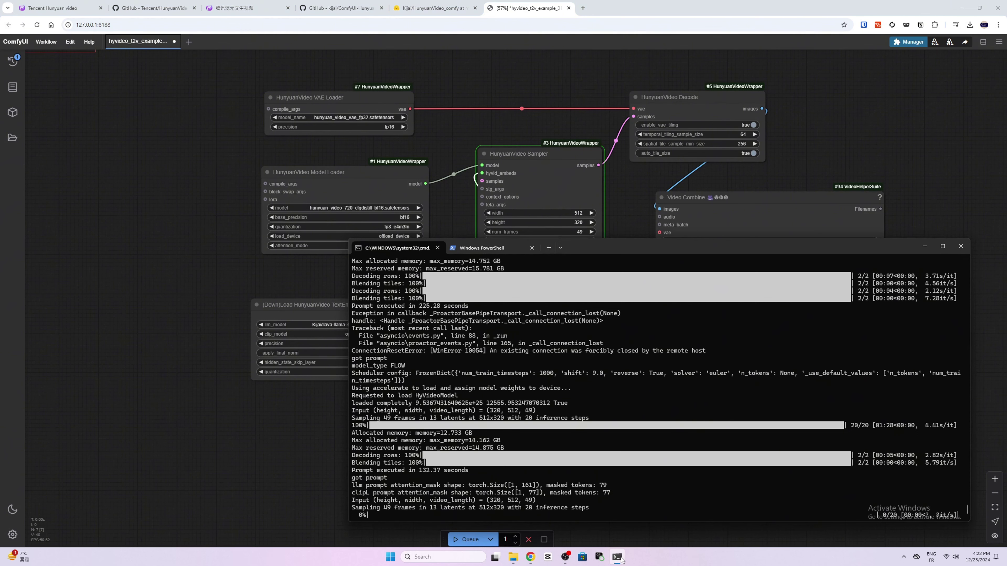
click(618, 557)
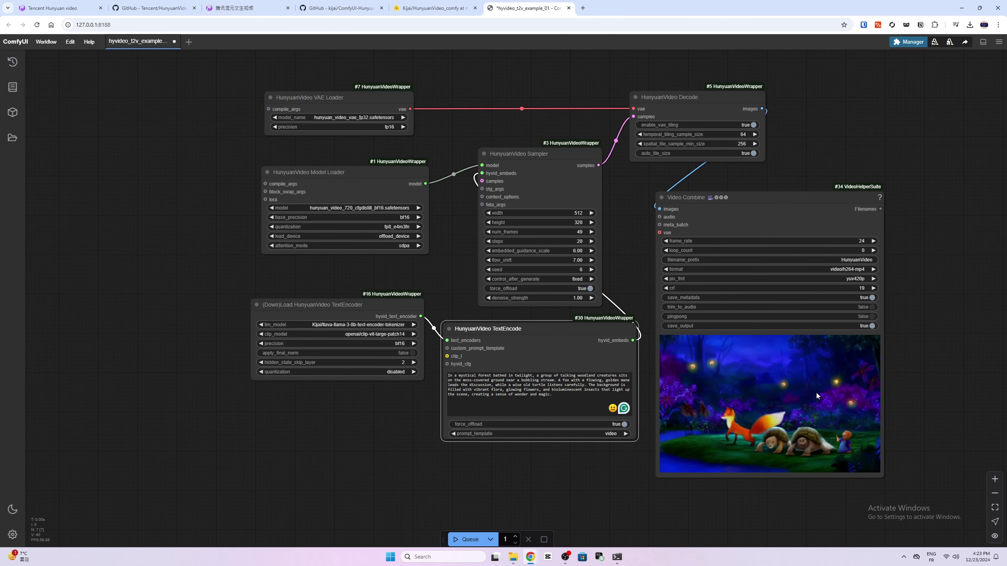
scroll(792, 391, up, 6)
scroll(792, 391, down, 3)
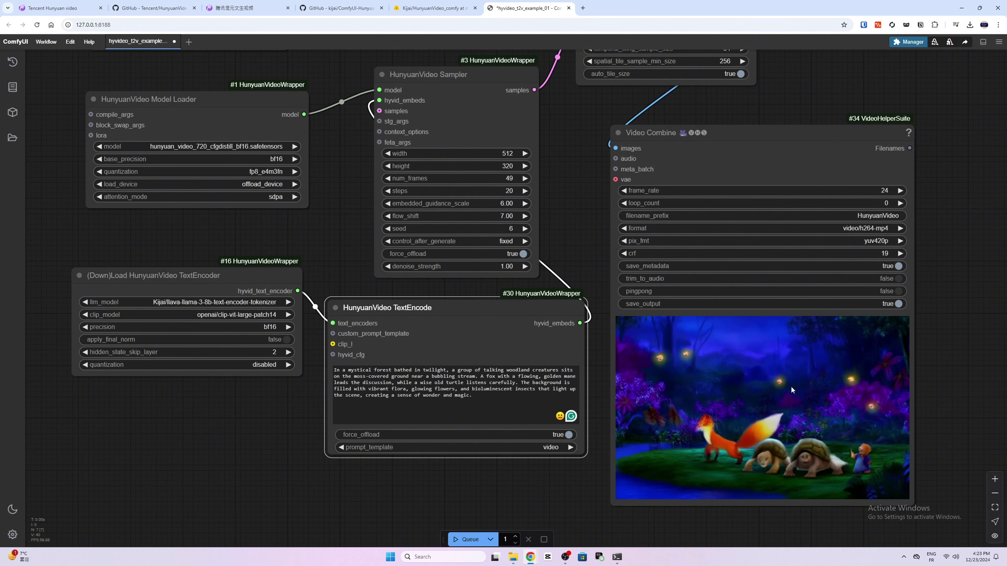
scroll(790, 384, down, 3)
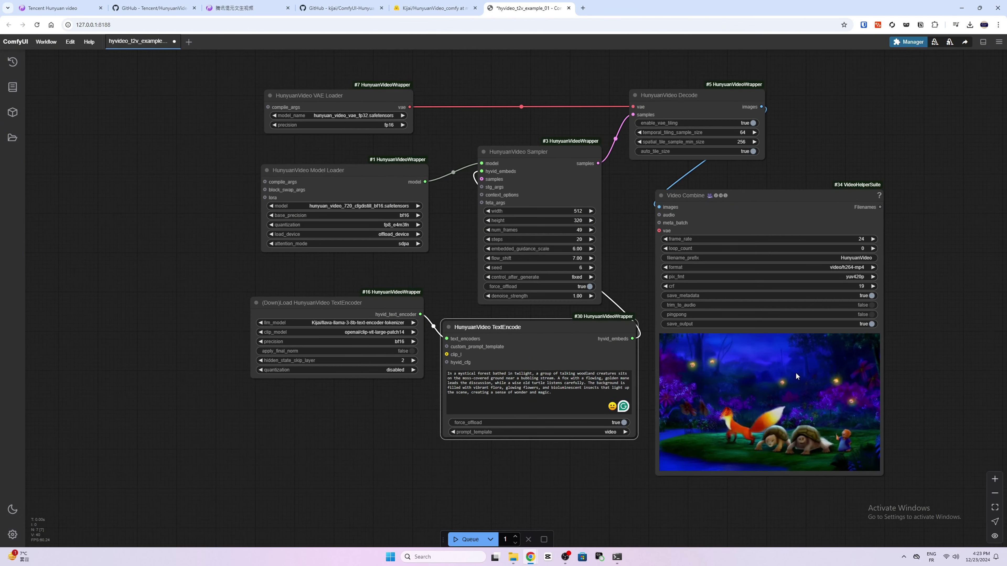
click(385, 433)
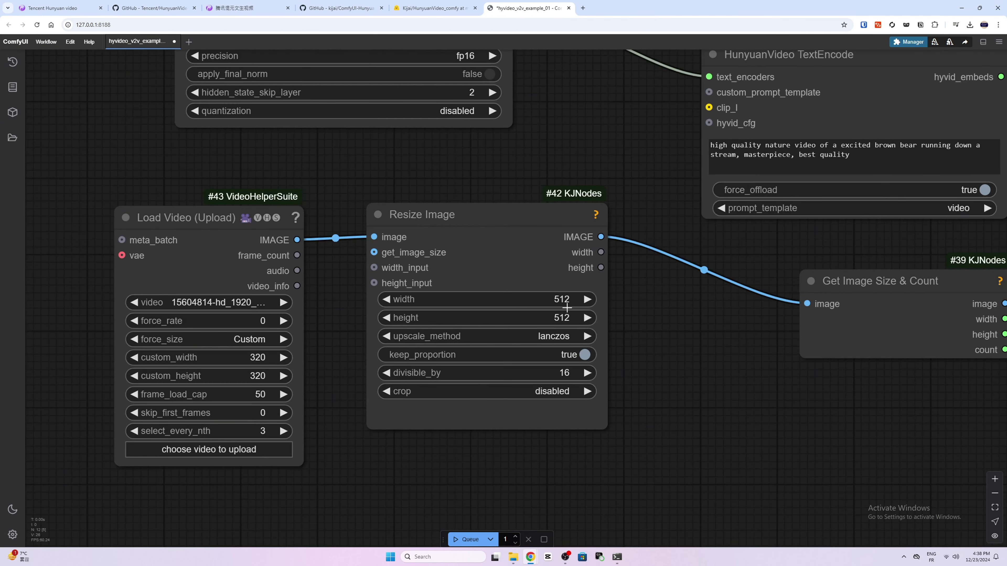
Step: Set the Resize Image node's width and height to 320 in the video-to-video workflow
click(563, 299)
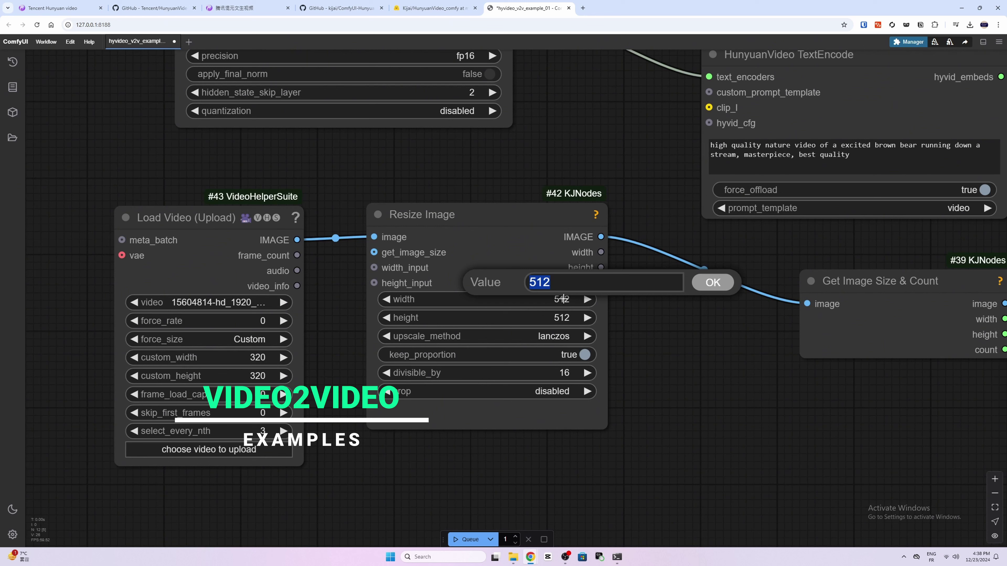
text(320)
key(Return)
click(567, 322)
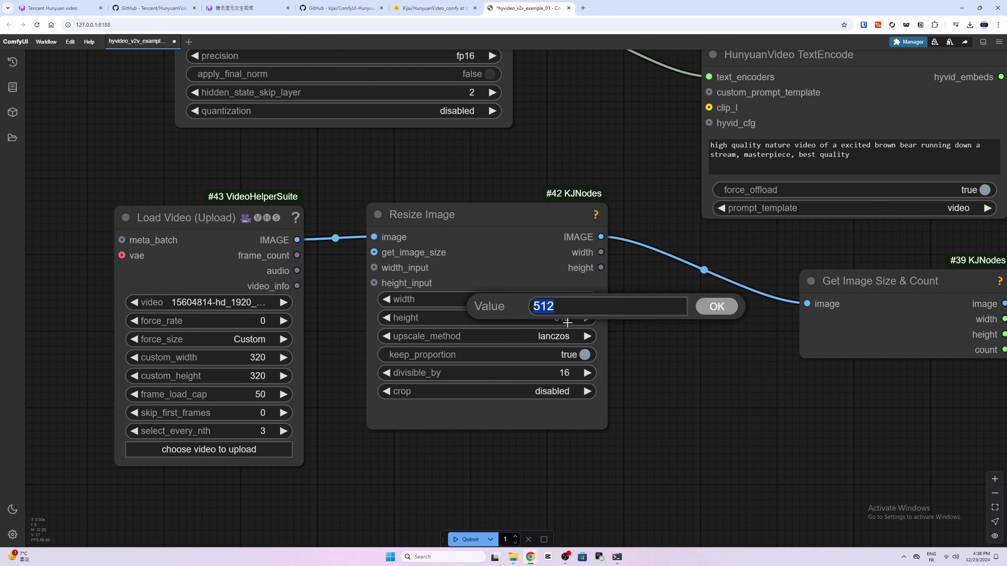
text(320)
key(Return)
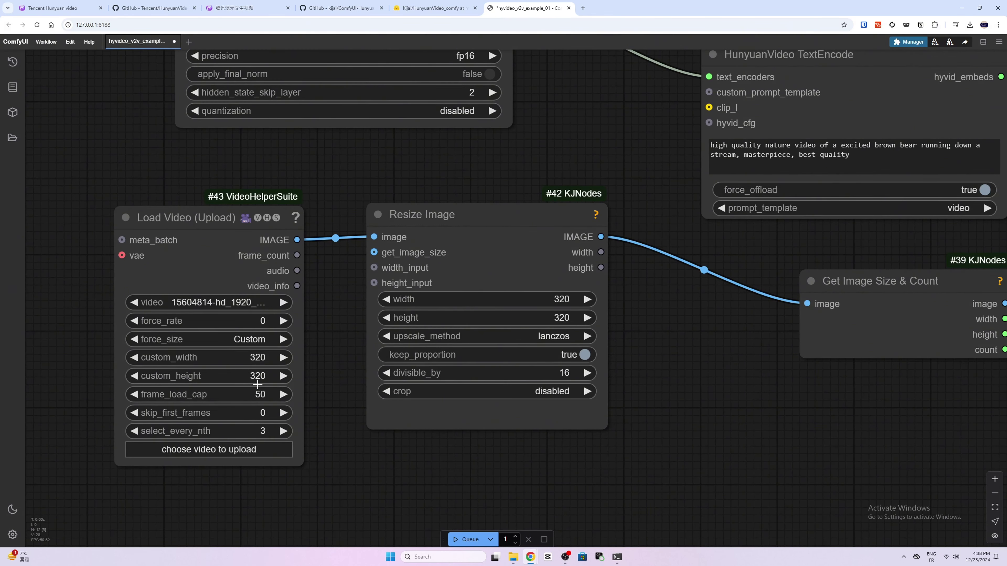
Step: Set the Load Video node's frame_load_cap to 60 and upload the video 15604814-hd_1920_1080_60fps
click(244, 398)
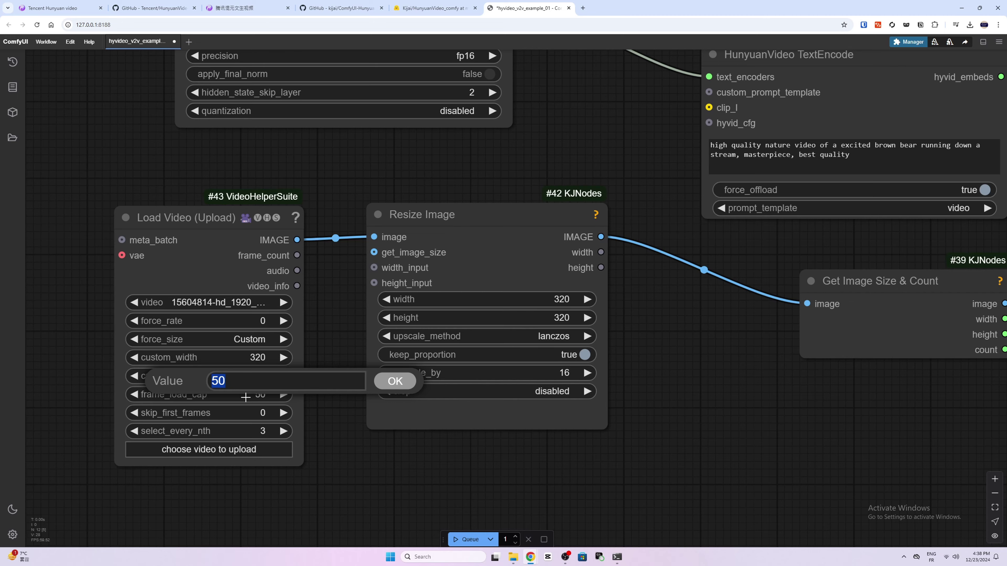
text(60)
key(Return)
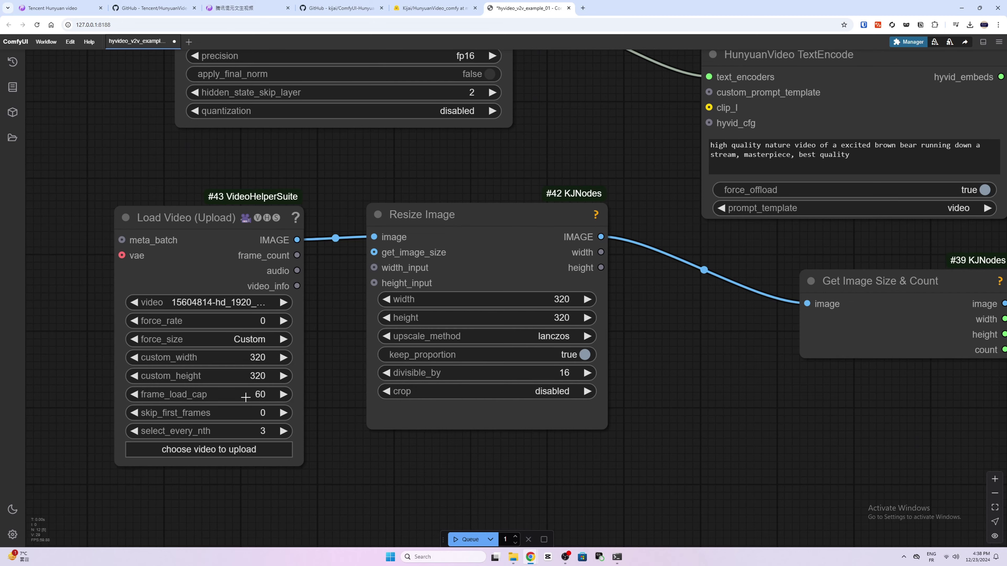
click(216, 447)
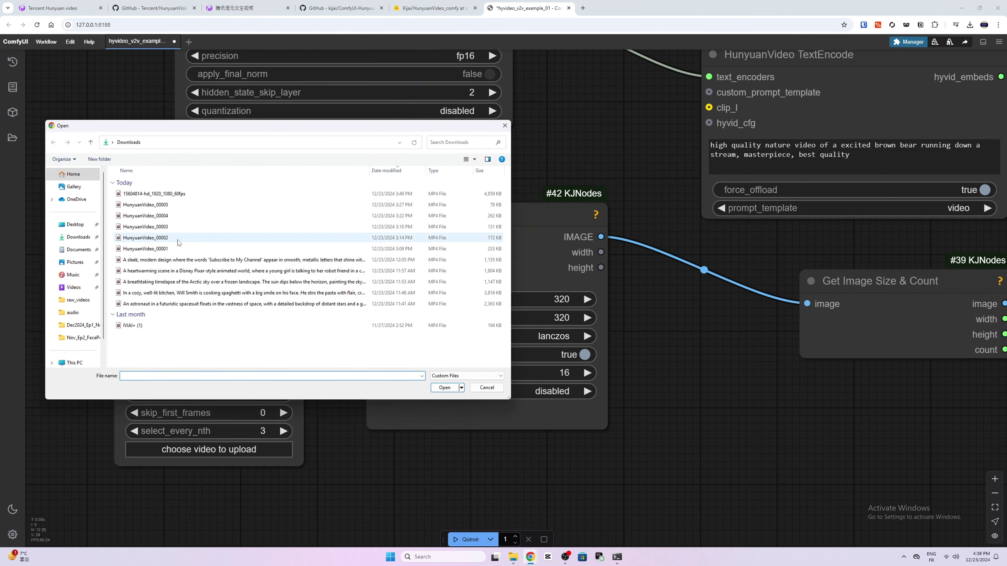
click(177, 193)
key(Return)
Step: Examine the uploaded source clip up close in the Load Video node's preview
scroll(214, 275, down, 5)
scroll(212, 519, up, 8)
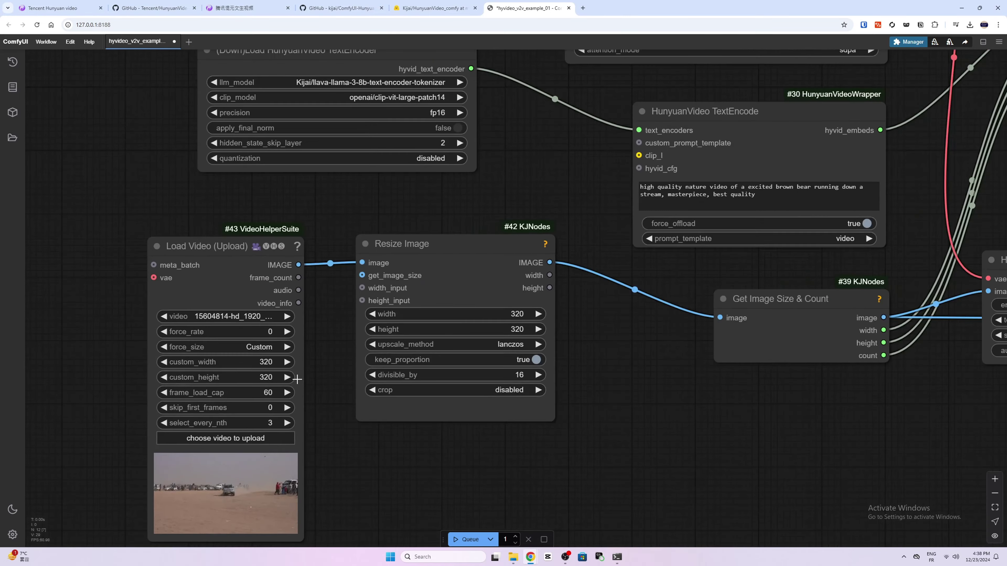
scroll(199, 505, up, 5)
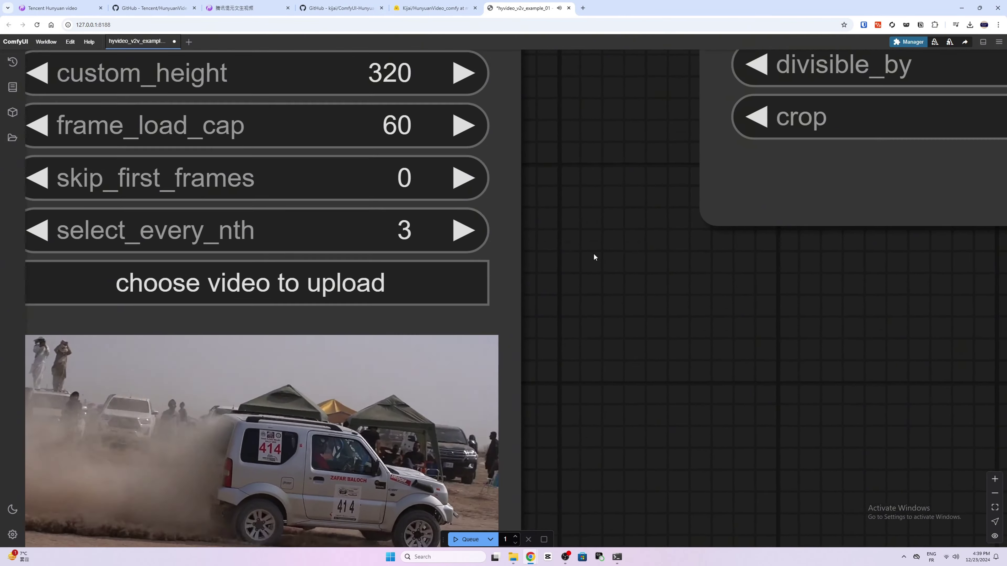
drag(593, 253, 646, 156)
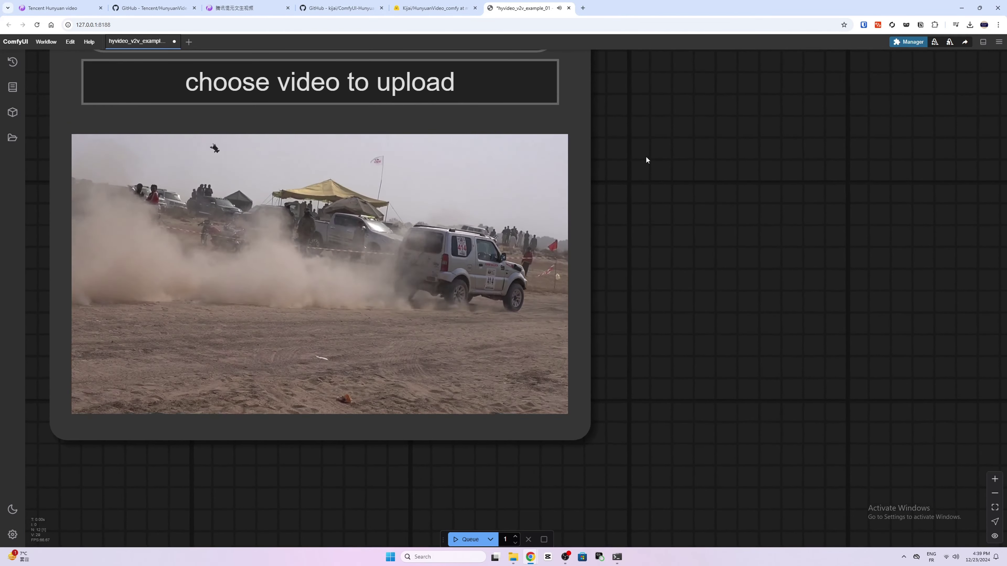
scroll(676, 240, down, 3)
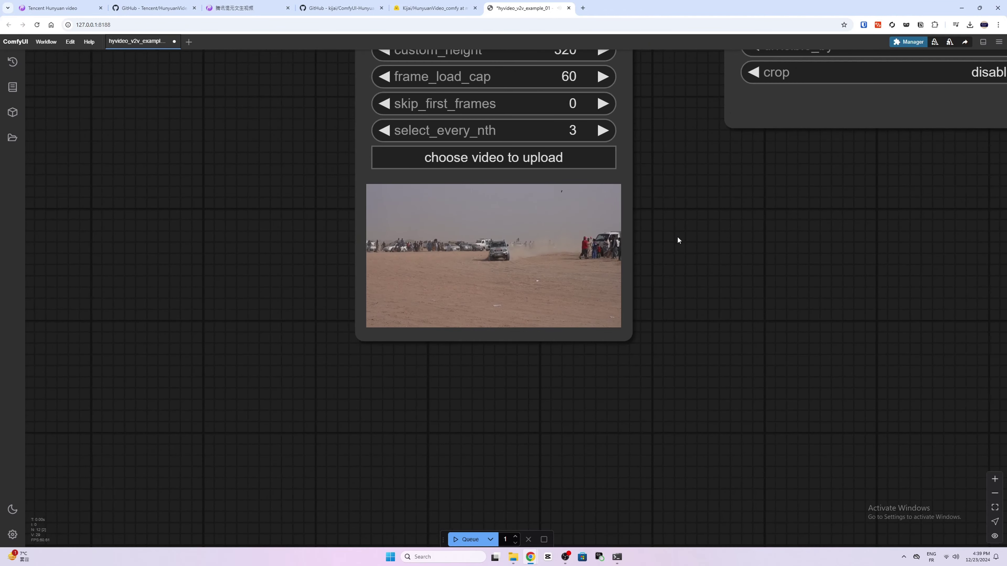
drag(729, 270, 687, 285)
drag(867, 224, 562, 313)
scroll(566, 313, down, 4)
scroll(665, 308, down, 6)
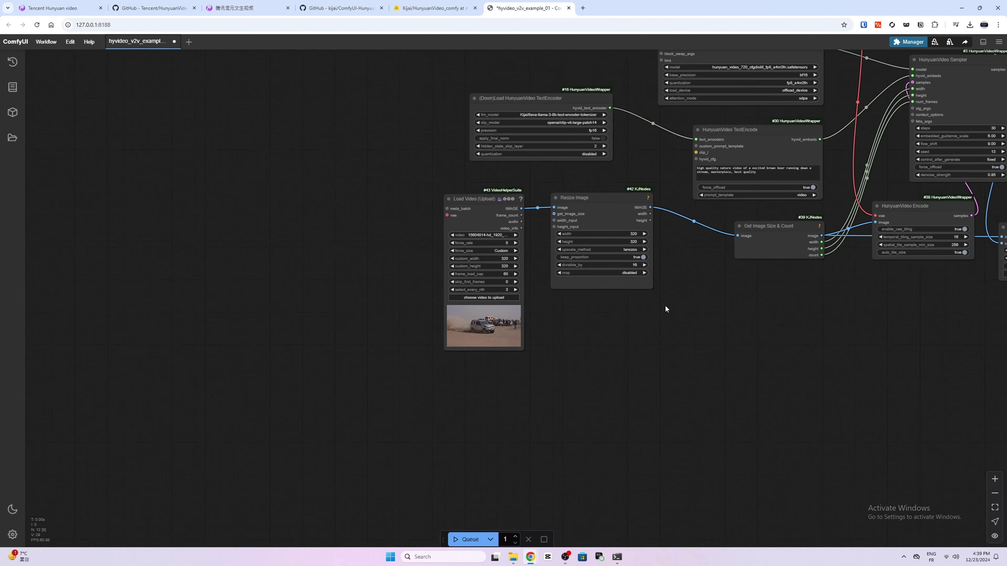
Step: Review the video-to-video node layout and read the prompt in the HunyuanVideo TextEncode node
drag(771, 292, 513, 383)
scroll(578, 371, down, 1)
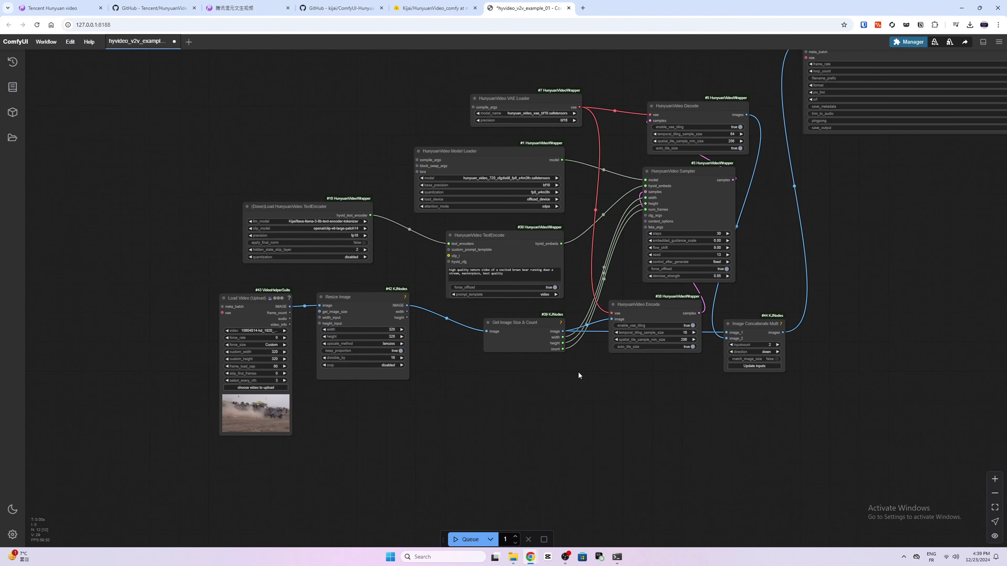
drag(580, 372, 549, 410)
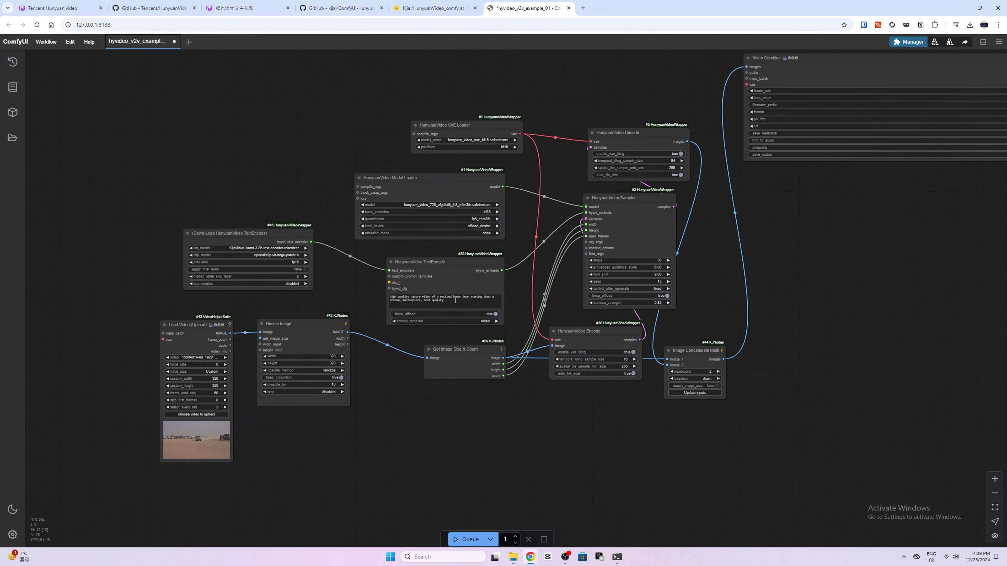
scroll(452, 295, up, 6)
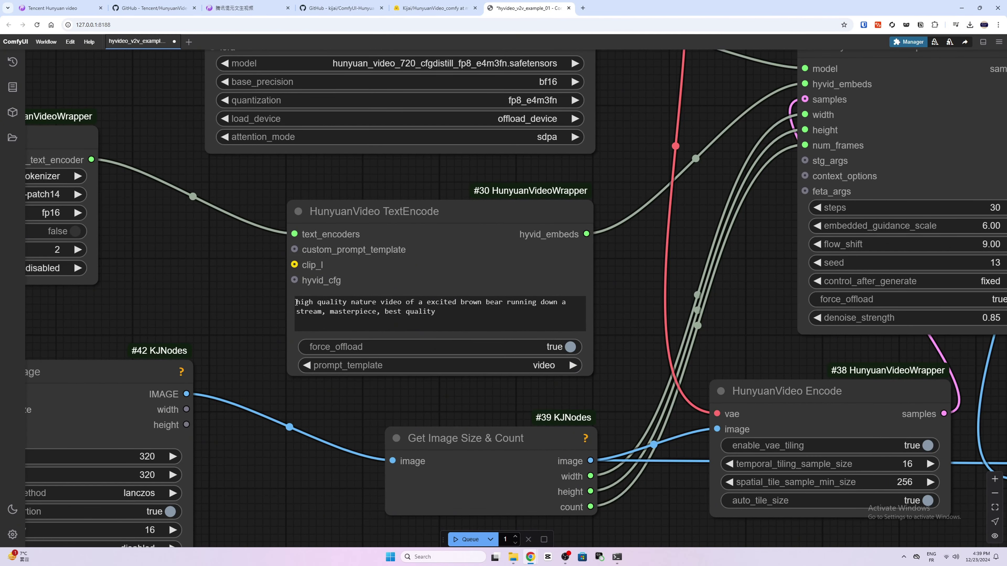
drag(296, 302, 453, 312)
click(452, 313)
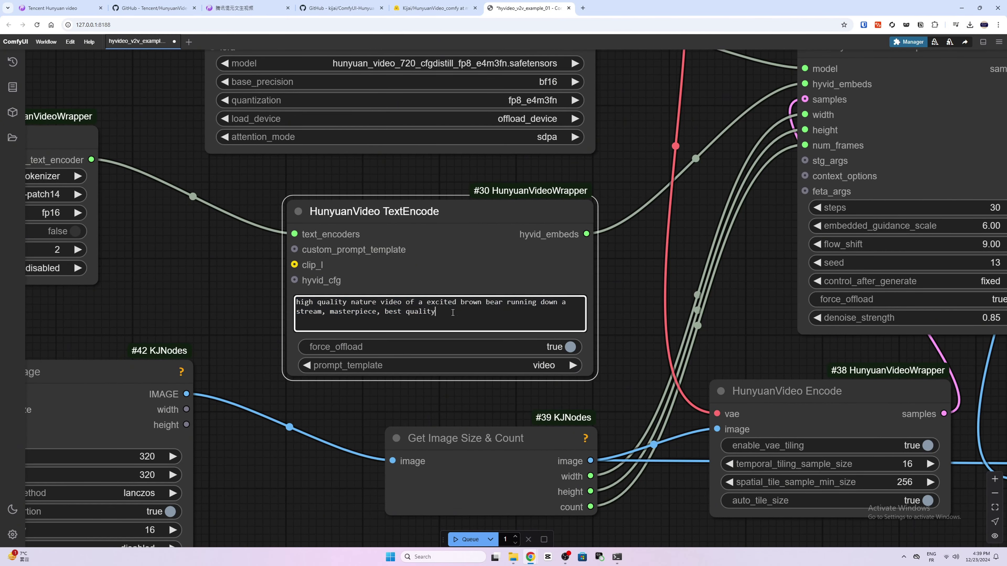
scroll(605, 270, down, 10)
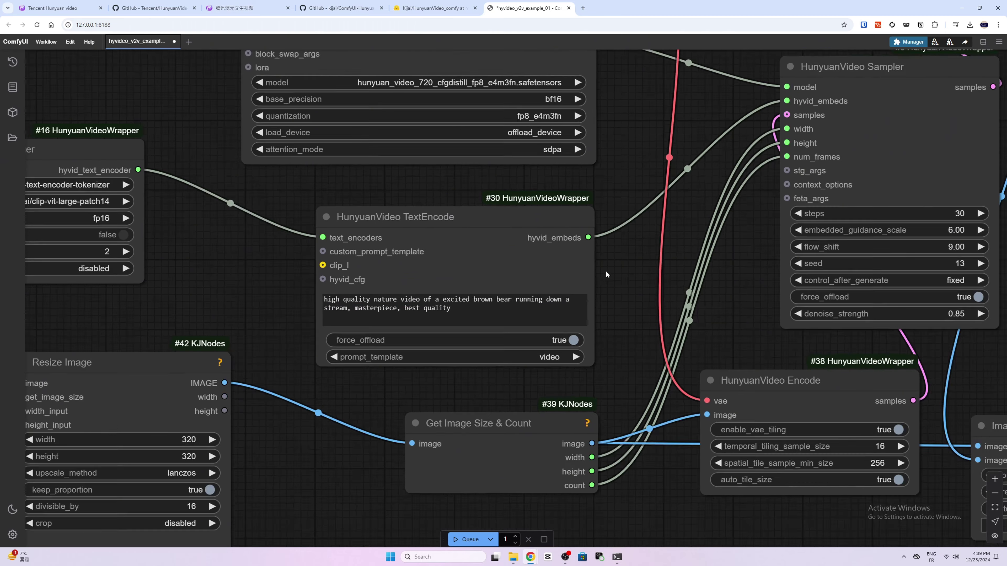
scroll(720, 408, up, 1)
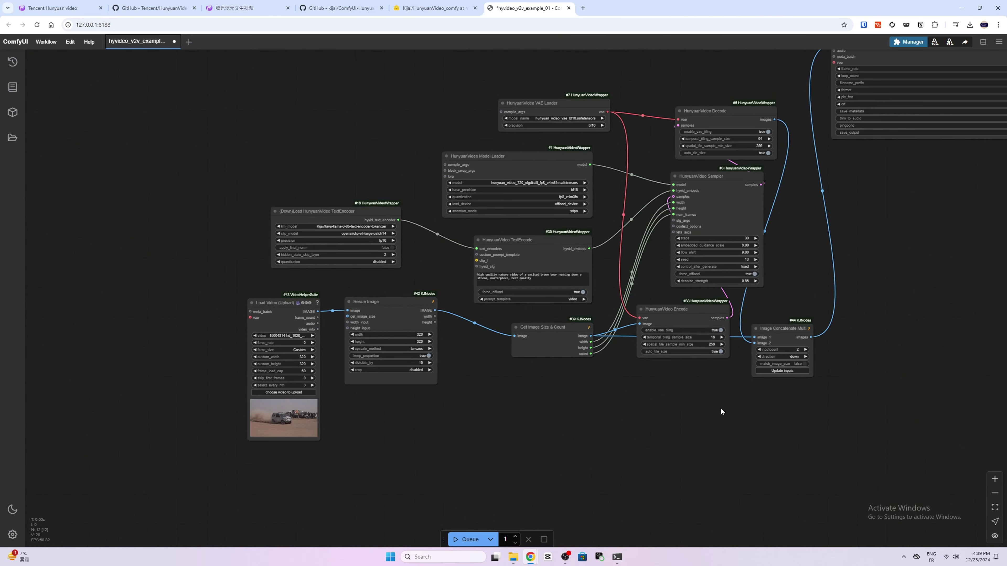
Step: Queue the video-to-video generation, set the HunyuanVideo Sampler's steps to 20, and dismiss the error dialog
drag(720, 408, 510, 446)
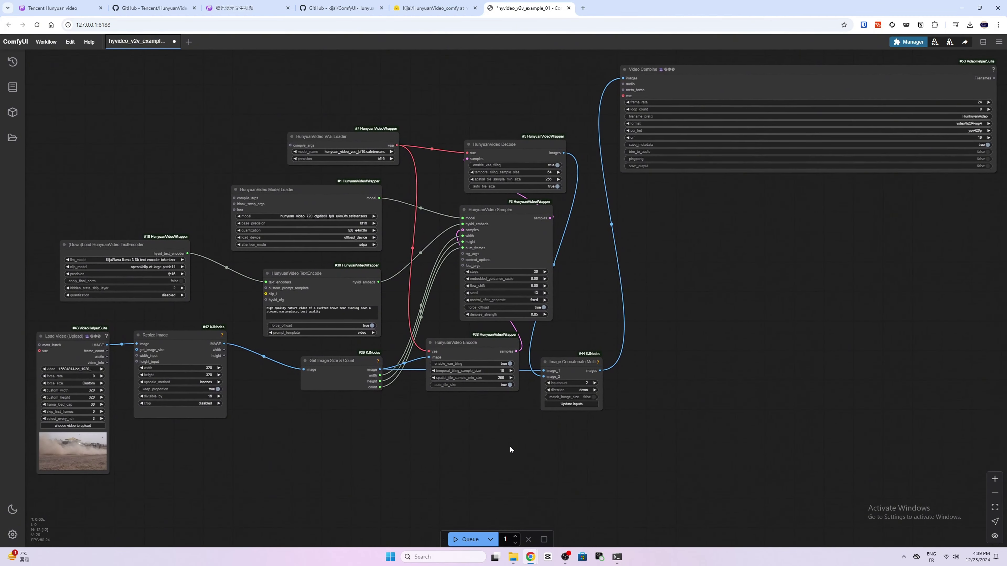
click(467, 540)
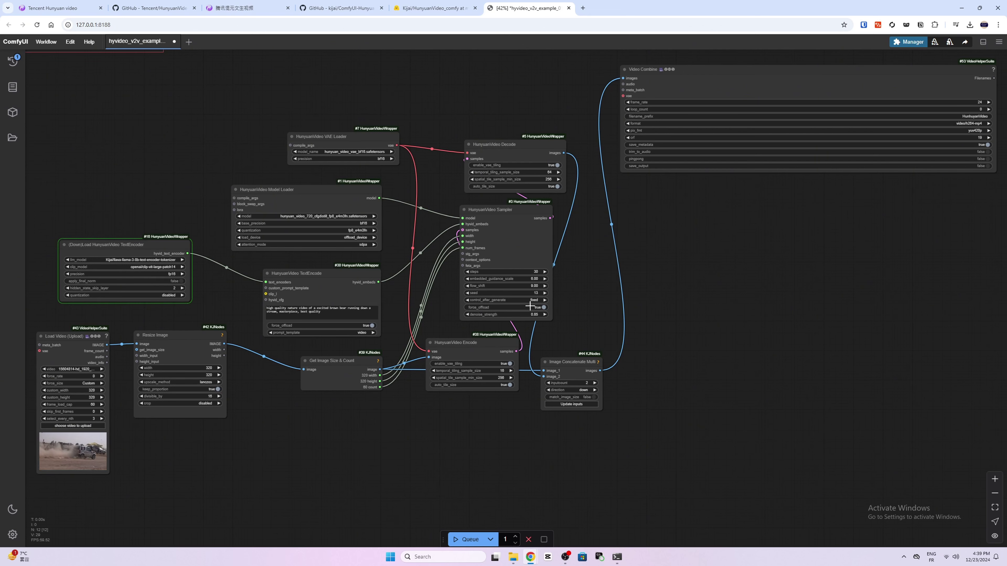
click(536, 271)
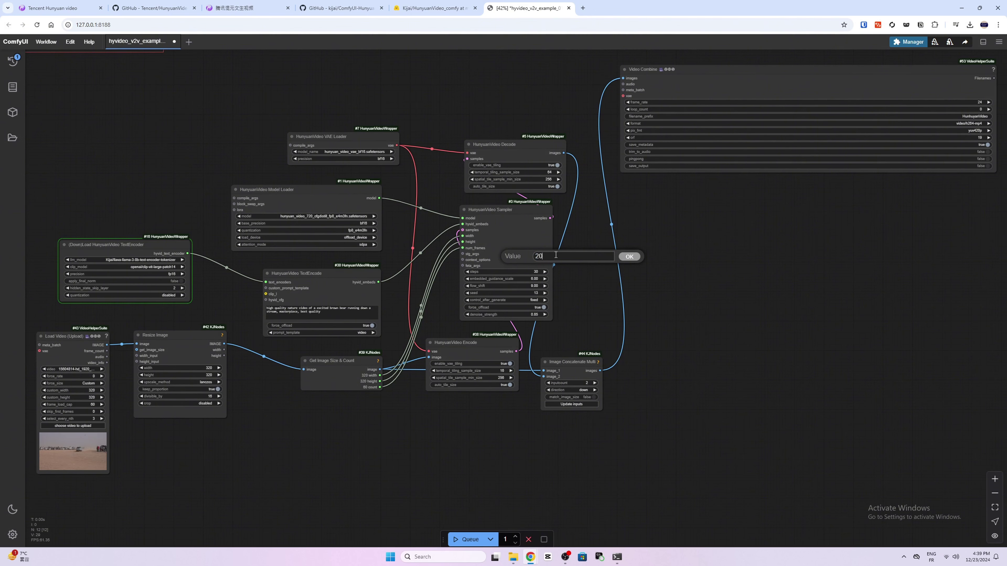
key(Return)
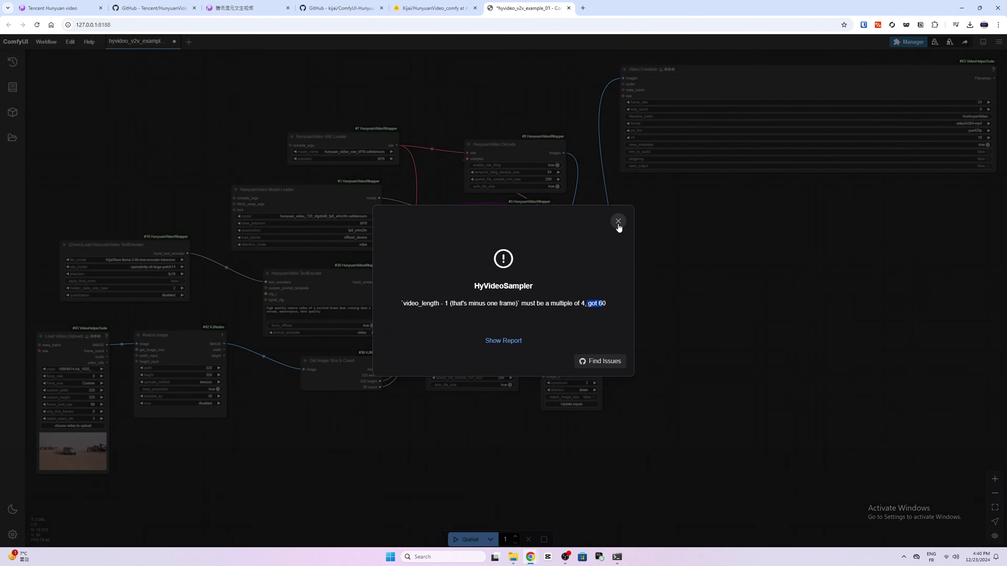
click(618, 222)
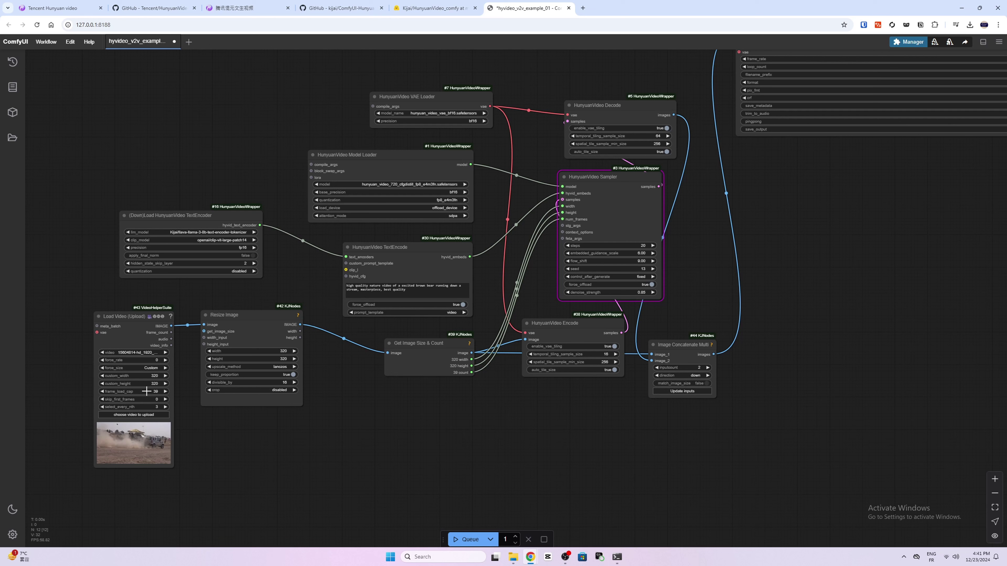
Step: Set the Load Video node's frame_load_cap to 41 and queue the generation again
click(146, 391)
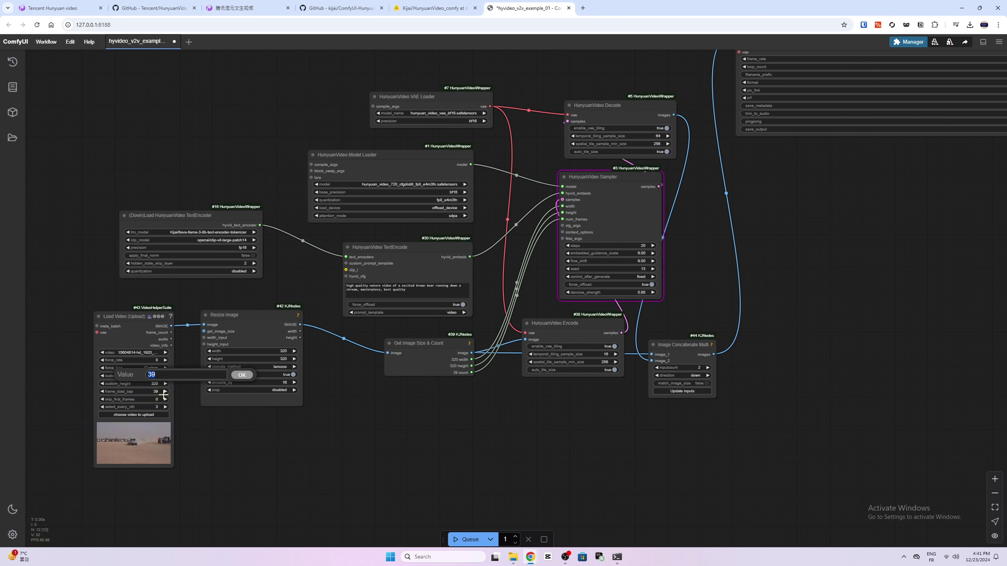
key(BackSpace)
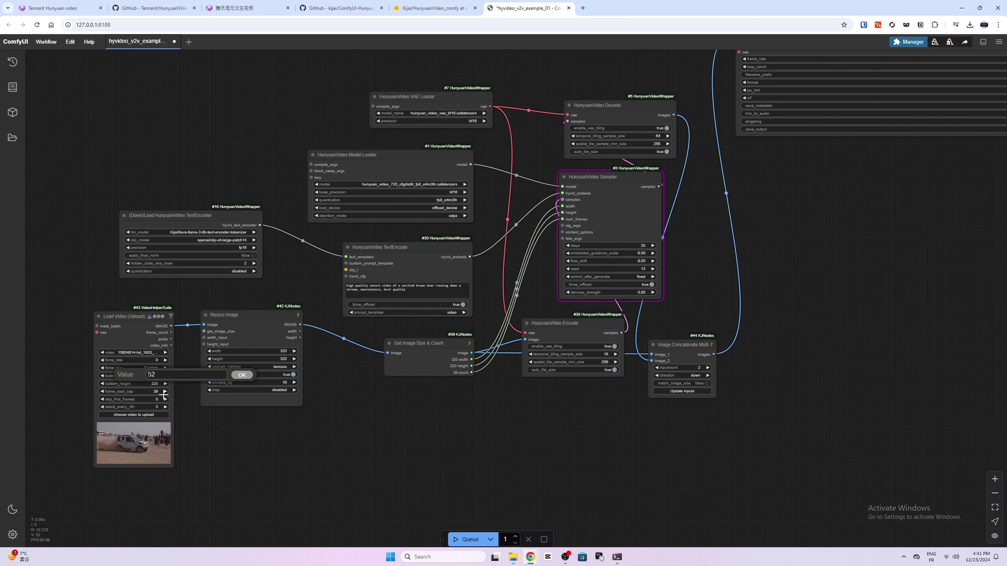
text(41)
key(Return)
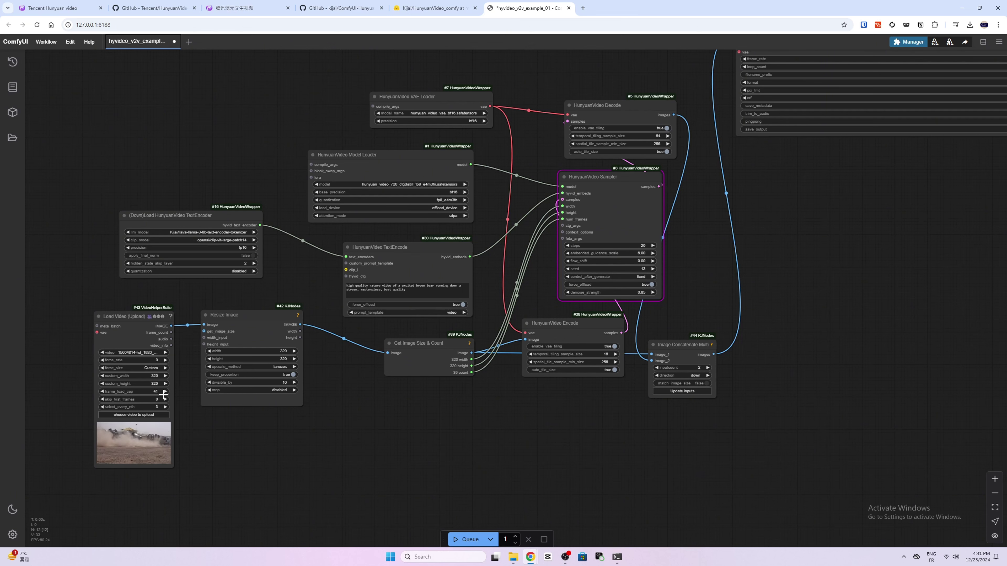
click(467, 541)
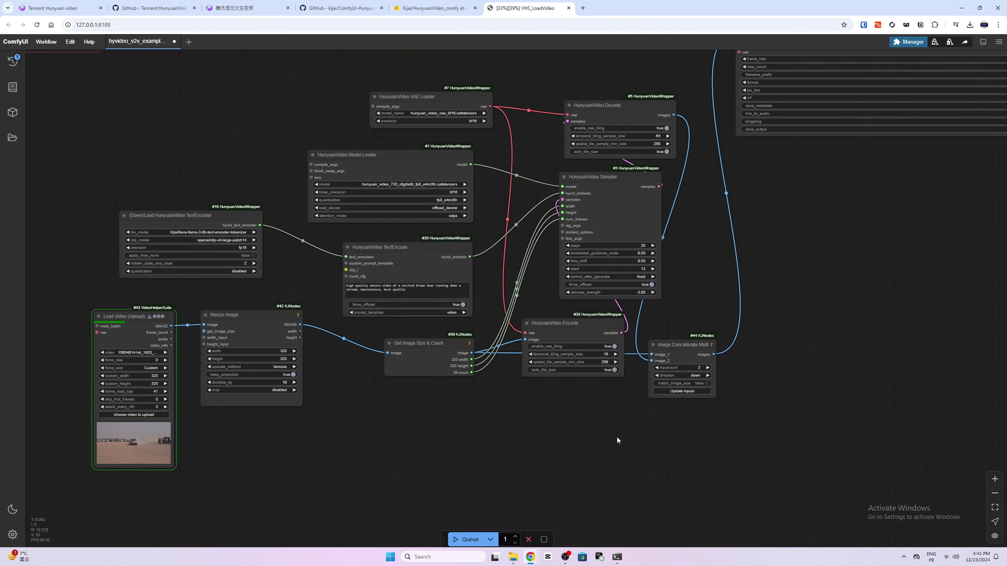
Step: Compare the generated bear video with the source car clip in the combined output preview
scroll(741, 401, right, 2)
scroll(741, 402, up, 2)
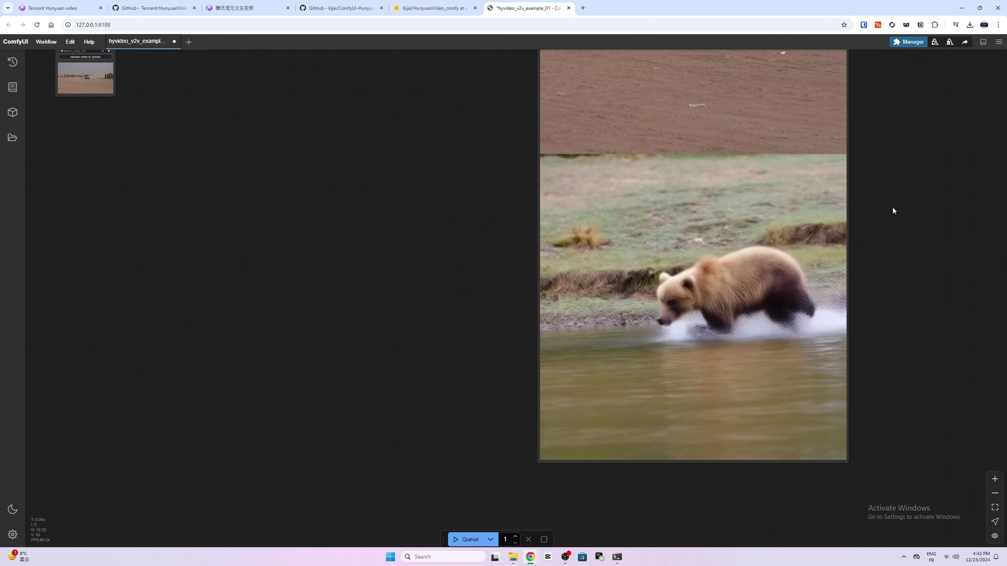
drag(892, 206, 932, 249)
scroll(519, 266, down, 4)
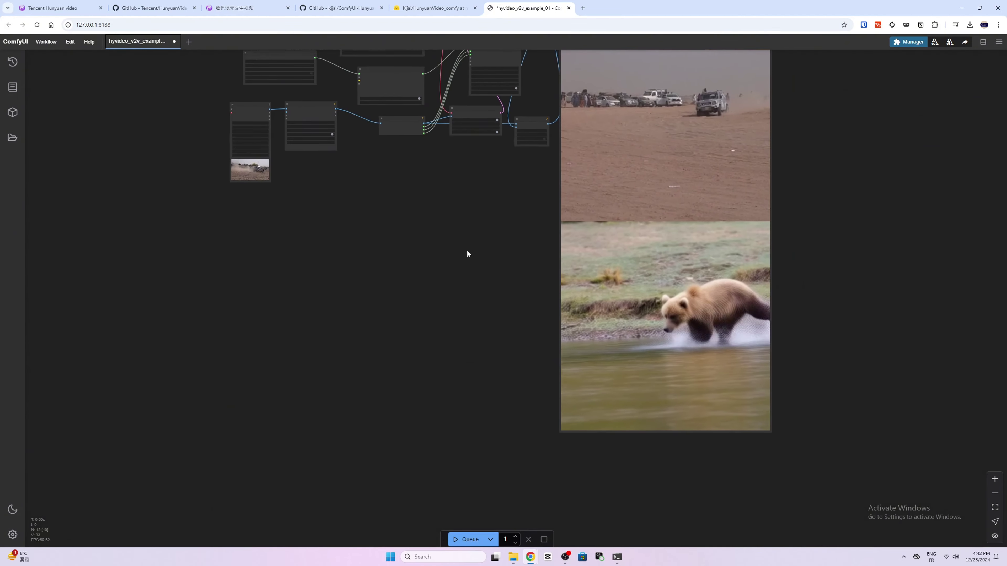
Step: Set the HunyuanVideo Sampler's steps to 30
drag(467, 249, 515, 376)
scroll(515, 375, up, 8)
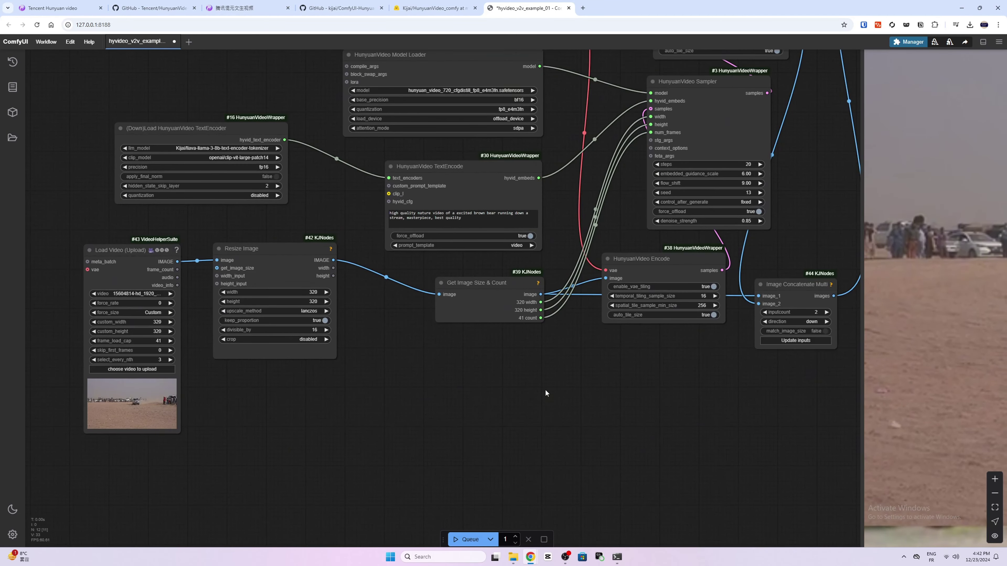
drag(582, 415, 571, 414)
click(670, 158)
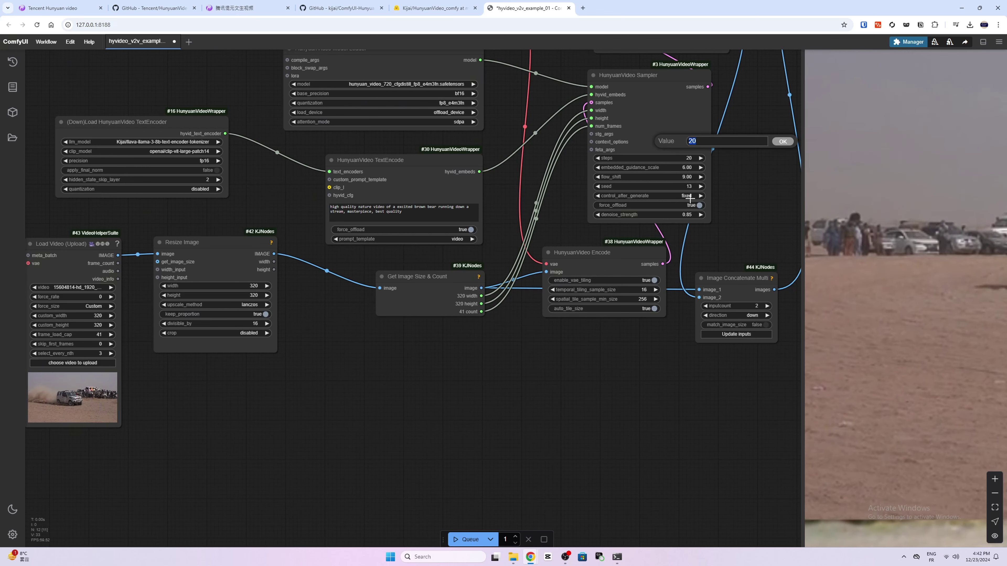
text(30)
key(Return)
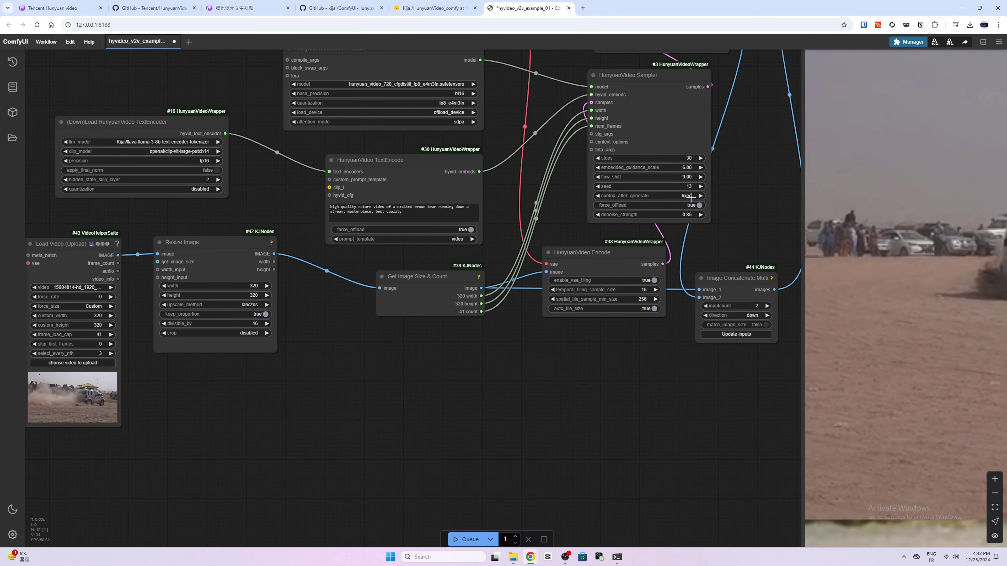
Step: Set the Load Video node's frame_load_cap to 101
drag(447, 366, 592, 370)
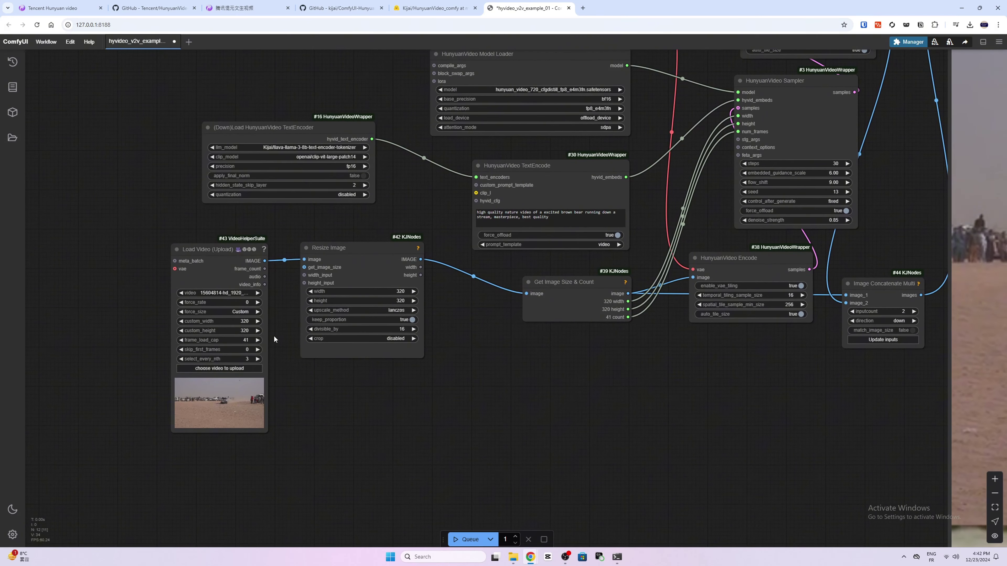
click(243, 340)
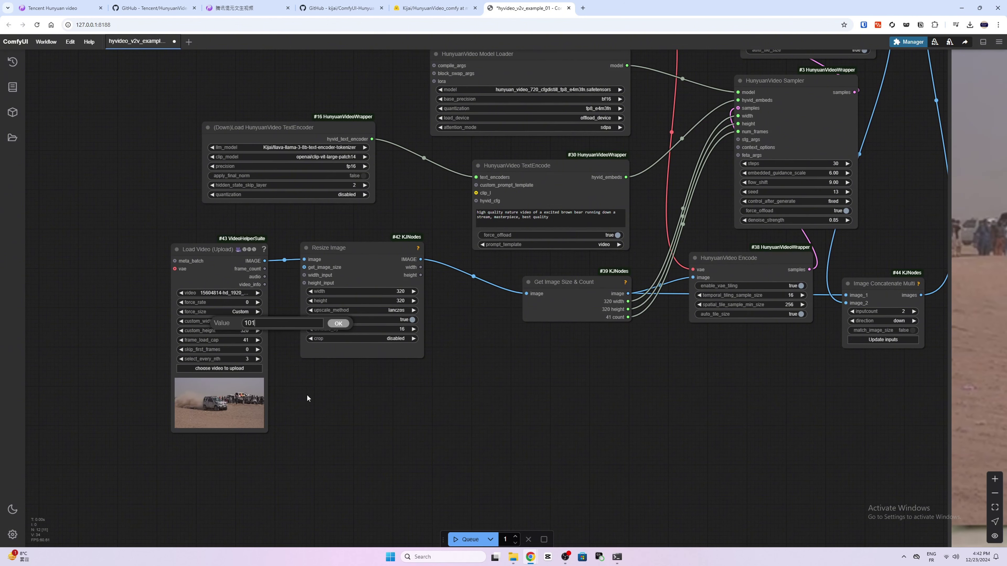
text(101)
key(Return)
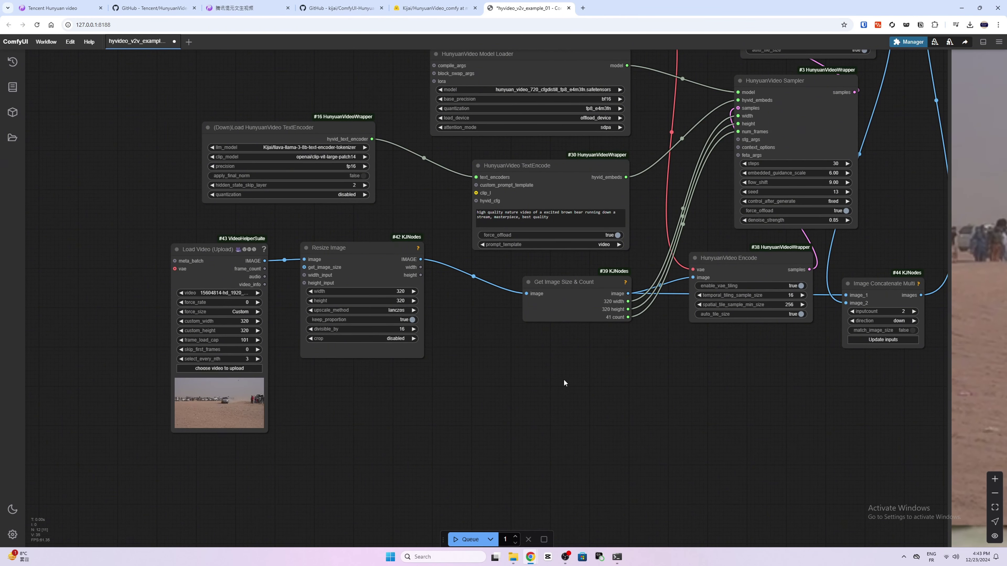
drag(565, 383, 511, 381)
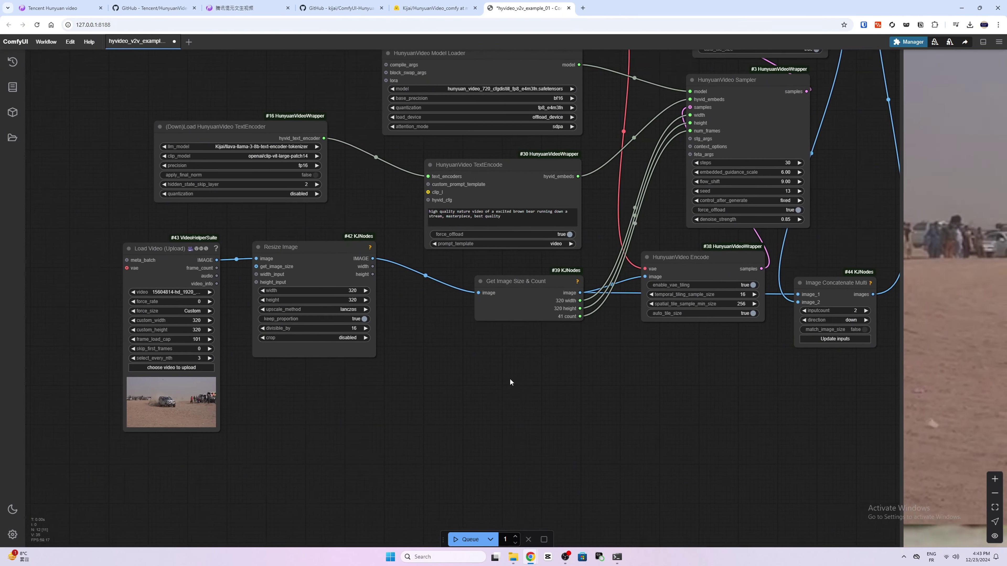